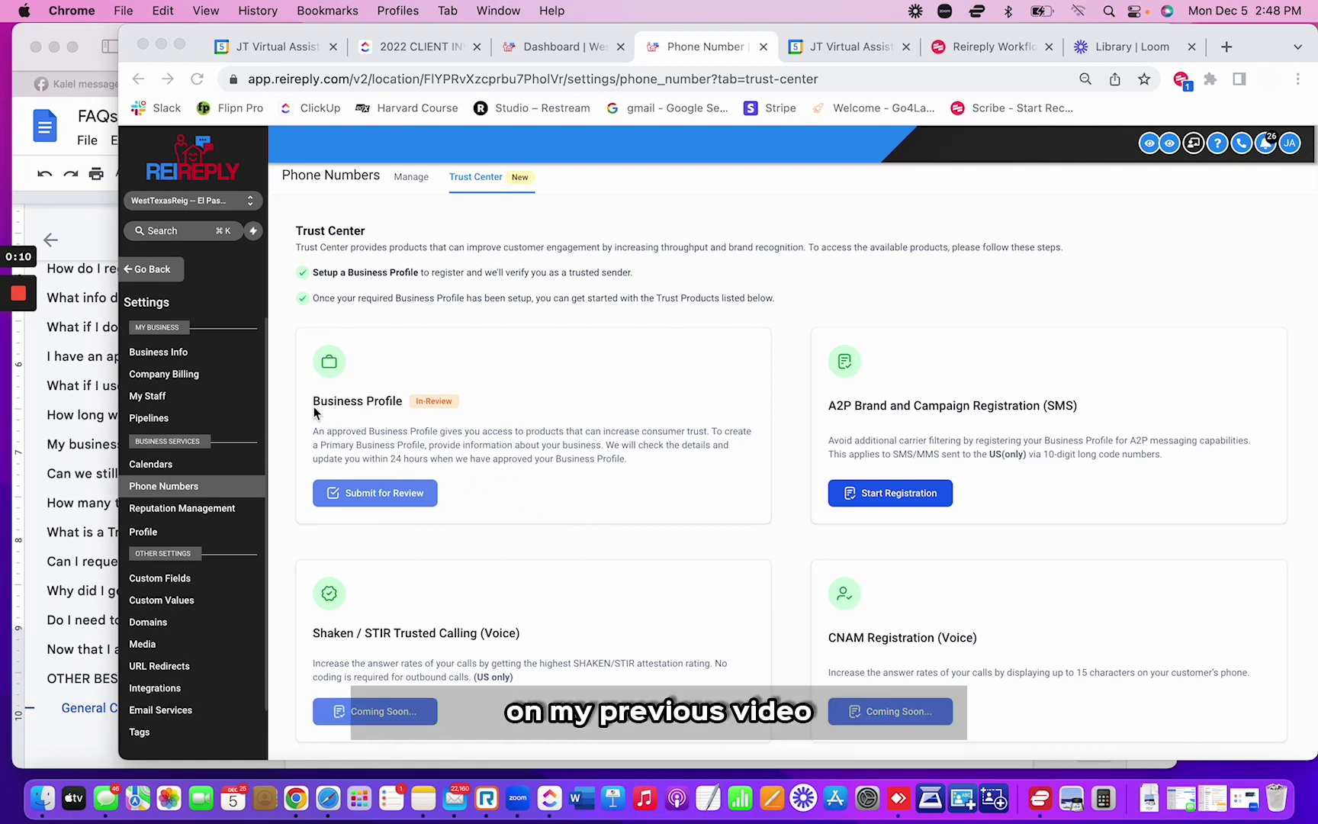
Bring the Trust Center forward and highlight the Business Profile card's description
{"action": "left_click", "coordinate": [343, 405]}
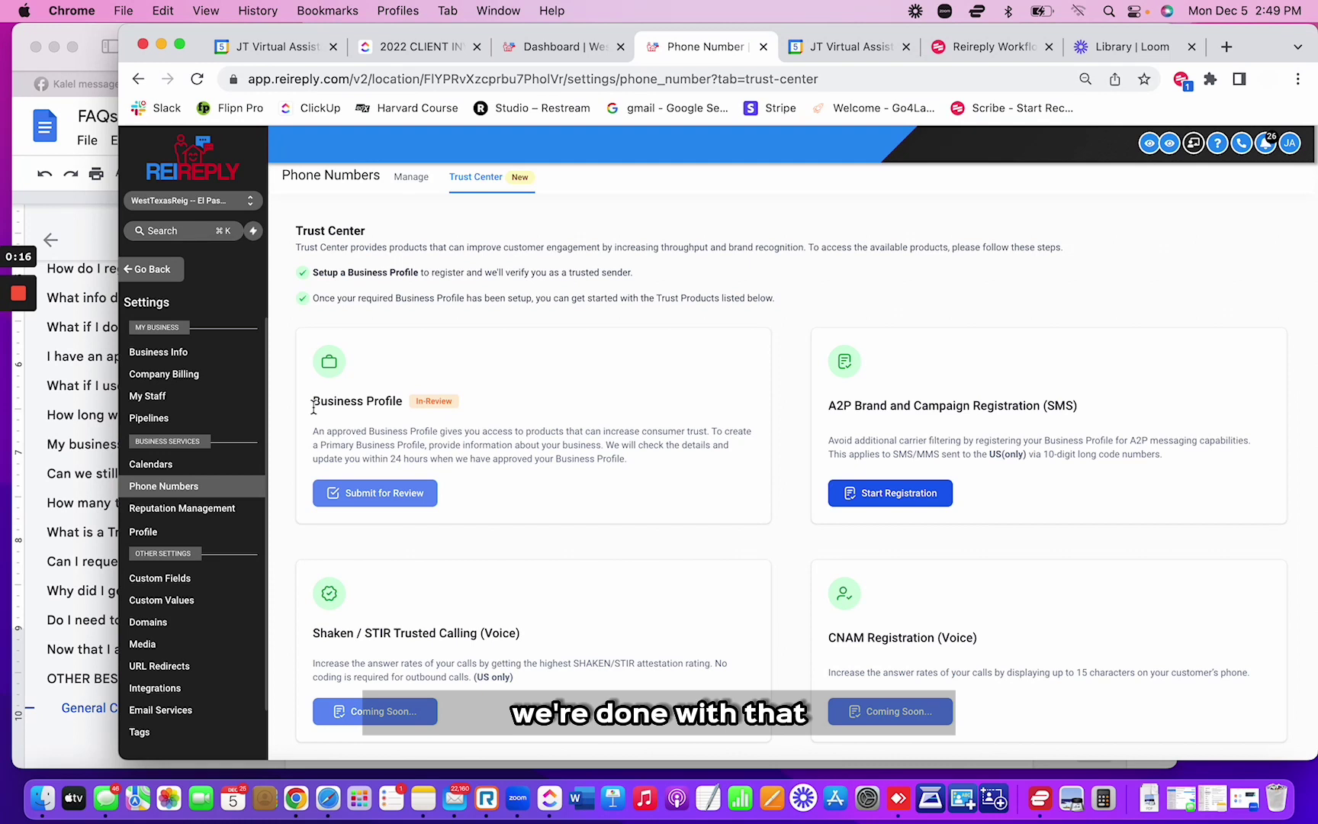
{"action": "left_click_drag", "start_coordinate": [311, 402], "coordinate": [528, 453]}
{"action": "left_click", "coordinate": [528, 454]}
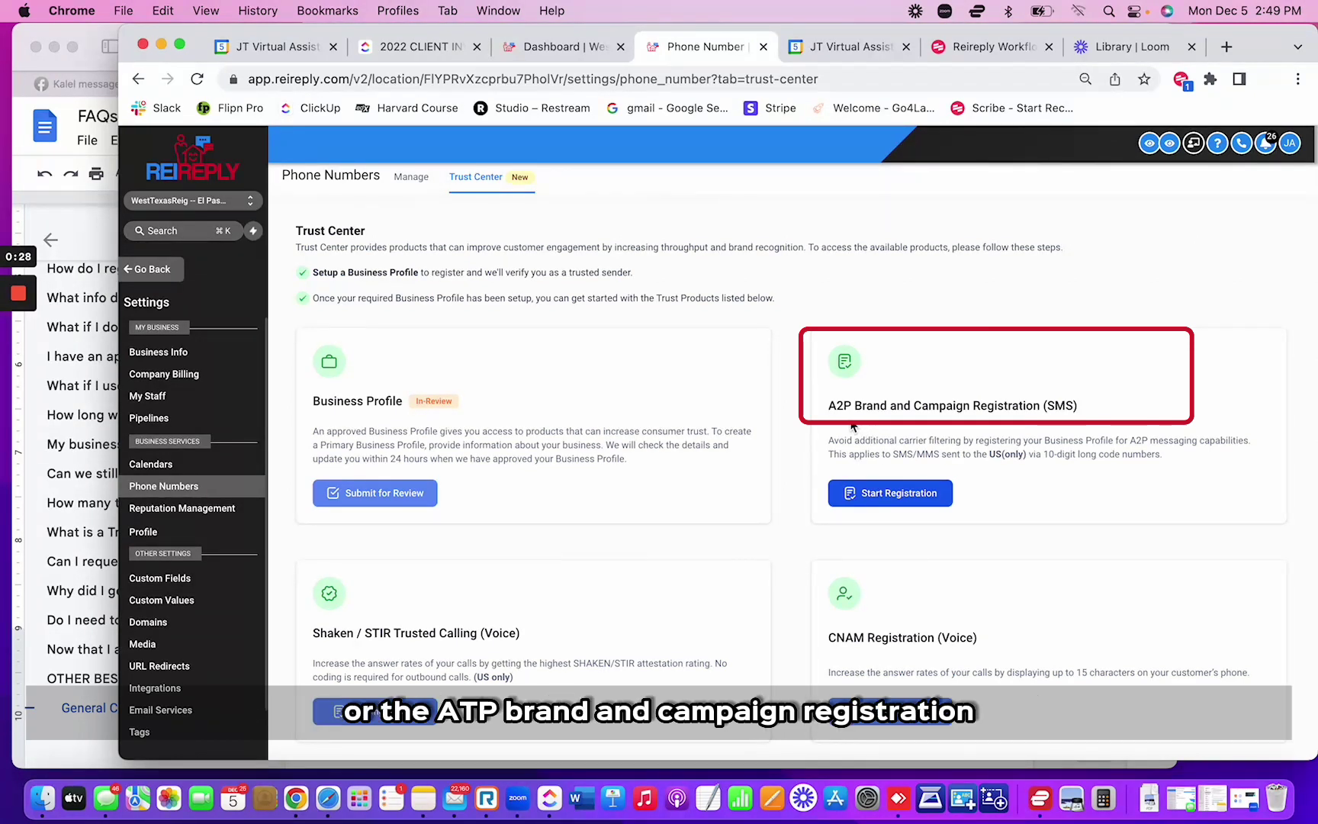
Start the A2P Brand and Campaign Registration ($4.41/month), then bring up the FAQ document
{"action": "left_click_drag", "start_coordinate": [897, 410], "coordinate": [960, 412]}
{"action": "left_click", "coordinate": [985, 440]}
{"action": "left_click", "coordinate": [893, 504]}
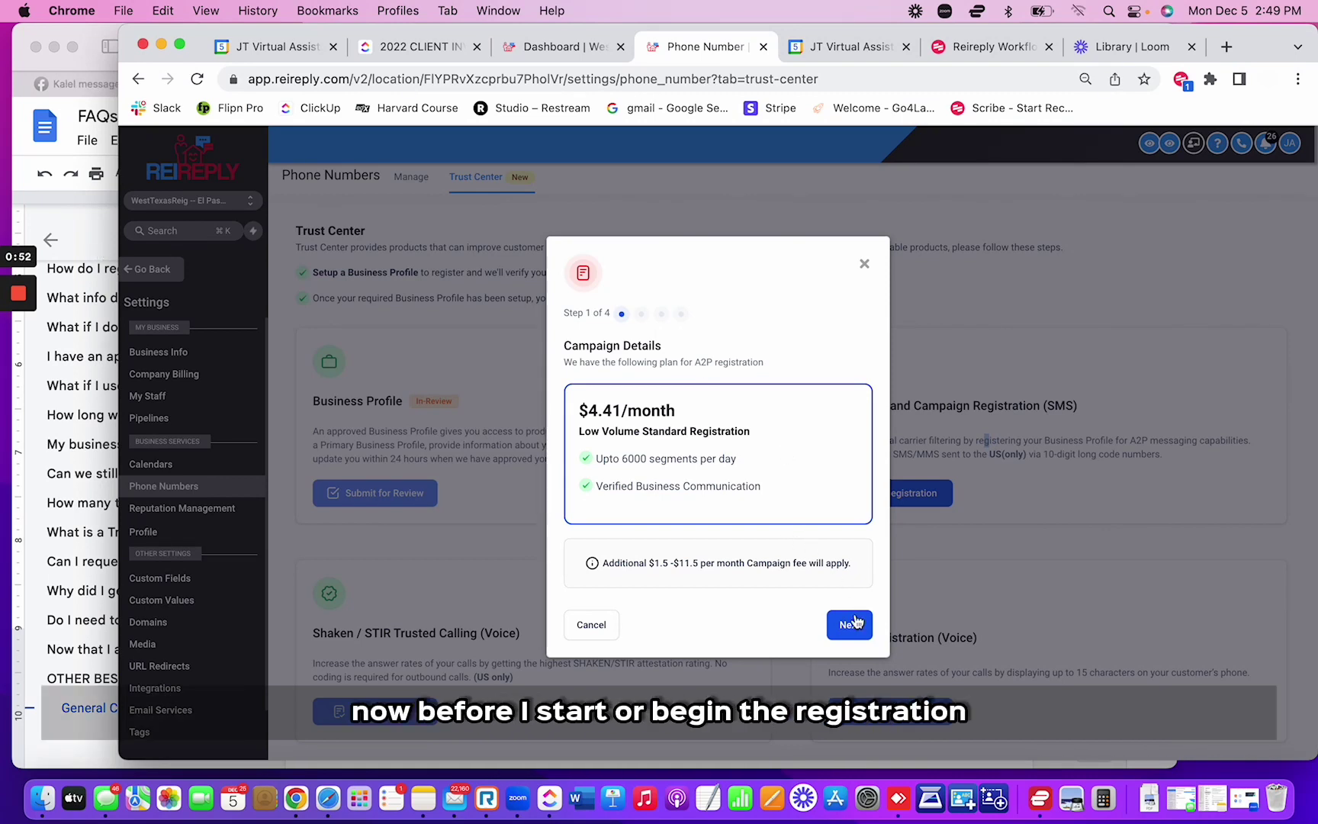
{"action": "left_click", "coordinate": [76, 231]}
Highlight the FAQ's business-website-with-opt-in requirement, then switch to the We Buy Ugly Houses site
{"action": "scroll", "coordinate": [565, 318], "scroll_direction": "up", "scroll_amount": 5}
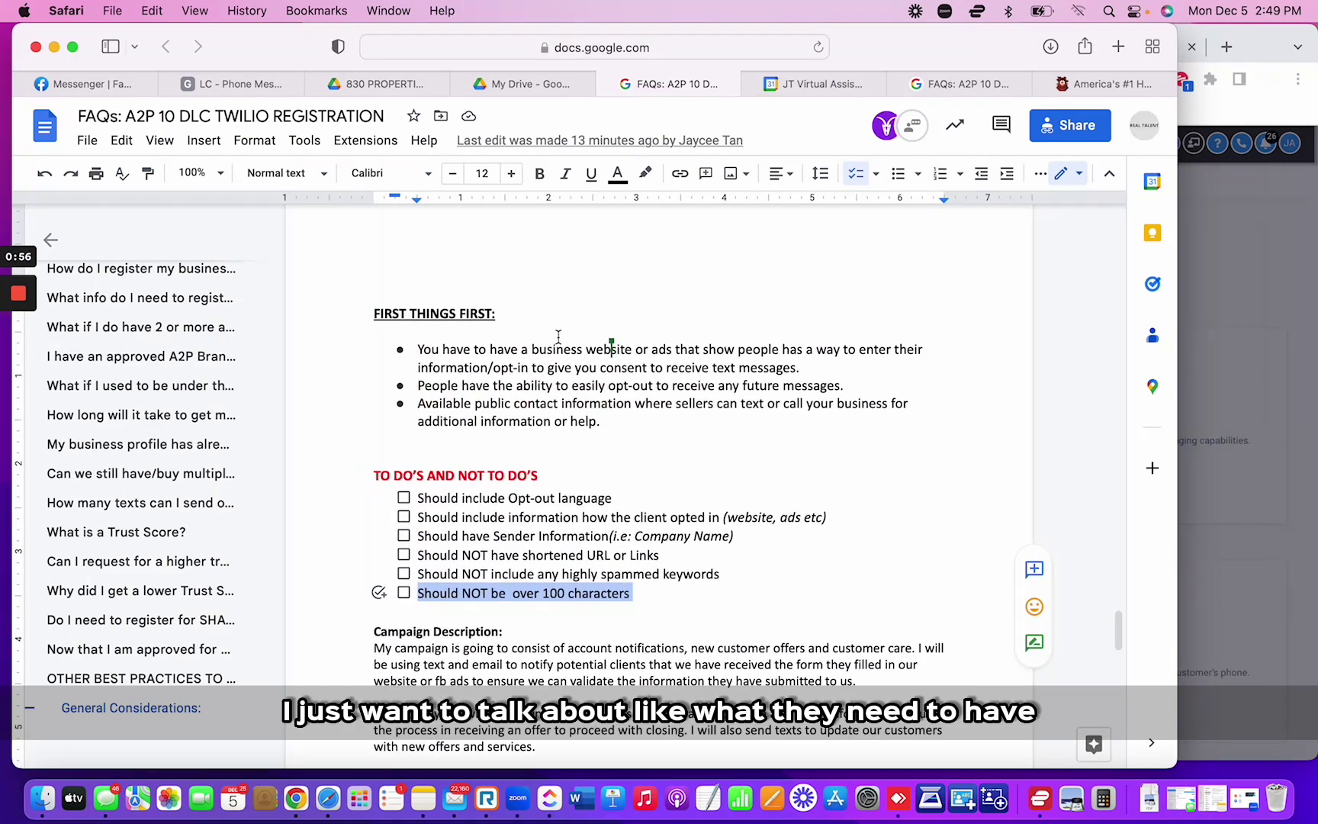
{"action": "scroll", "coordinate": [558, 337], "scroll_direction": "down", "scroll_amount": 3}
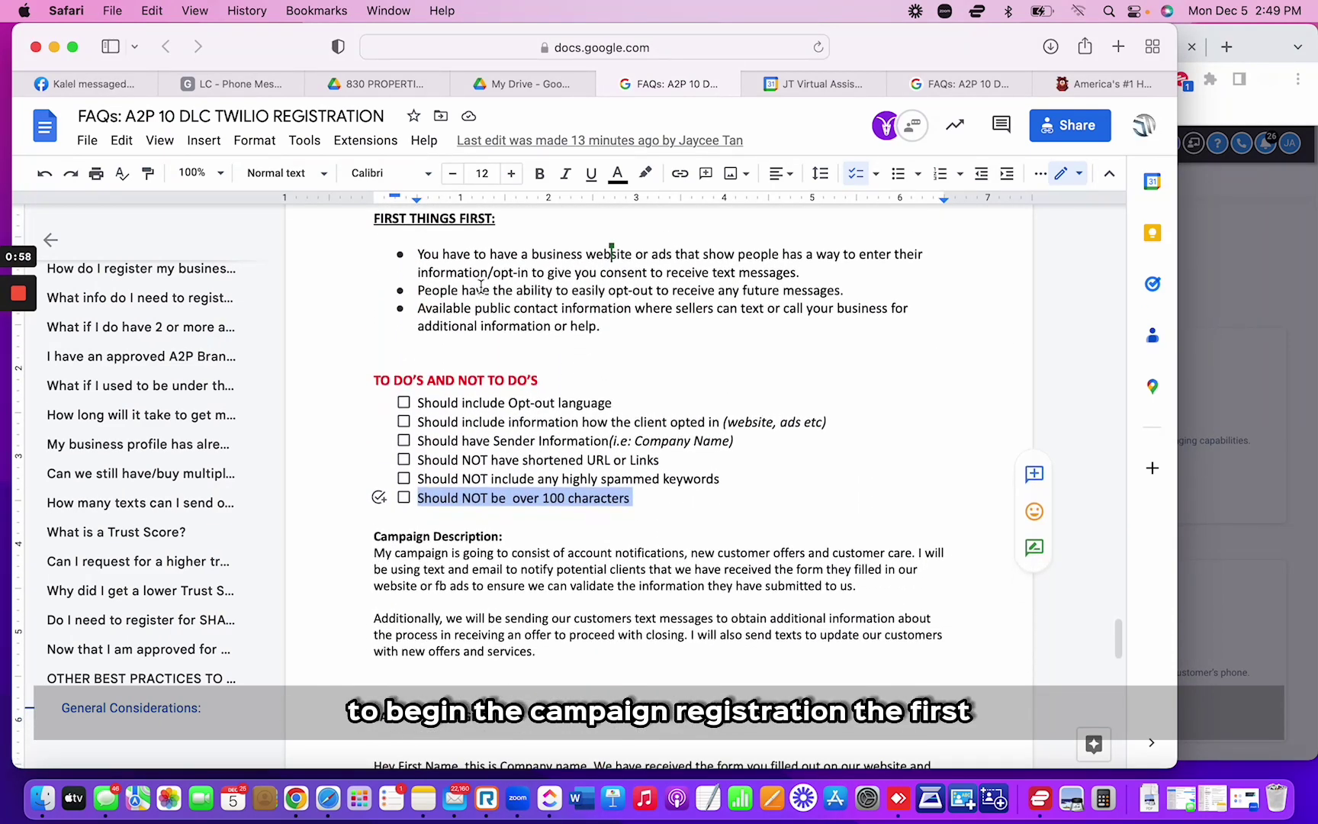
{"action": "left_click_drag", "start_coordinate": [419, 254], "coordinate": [662, 263]}
{"action": "triple_click", "coordinate": [662, 262]}
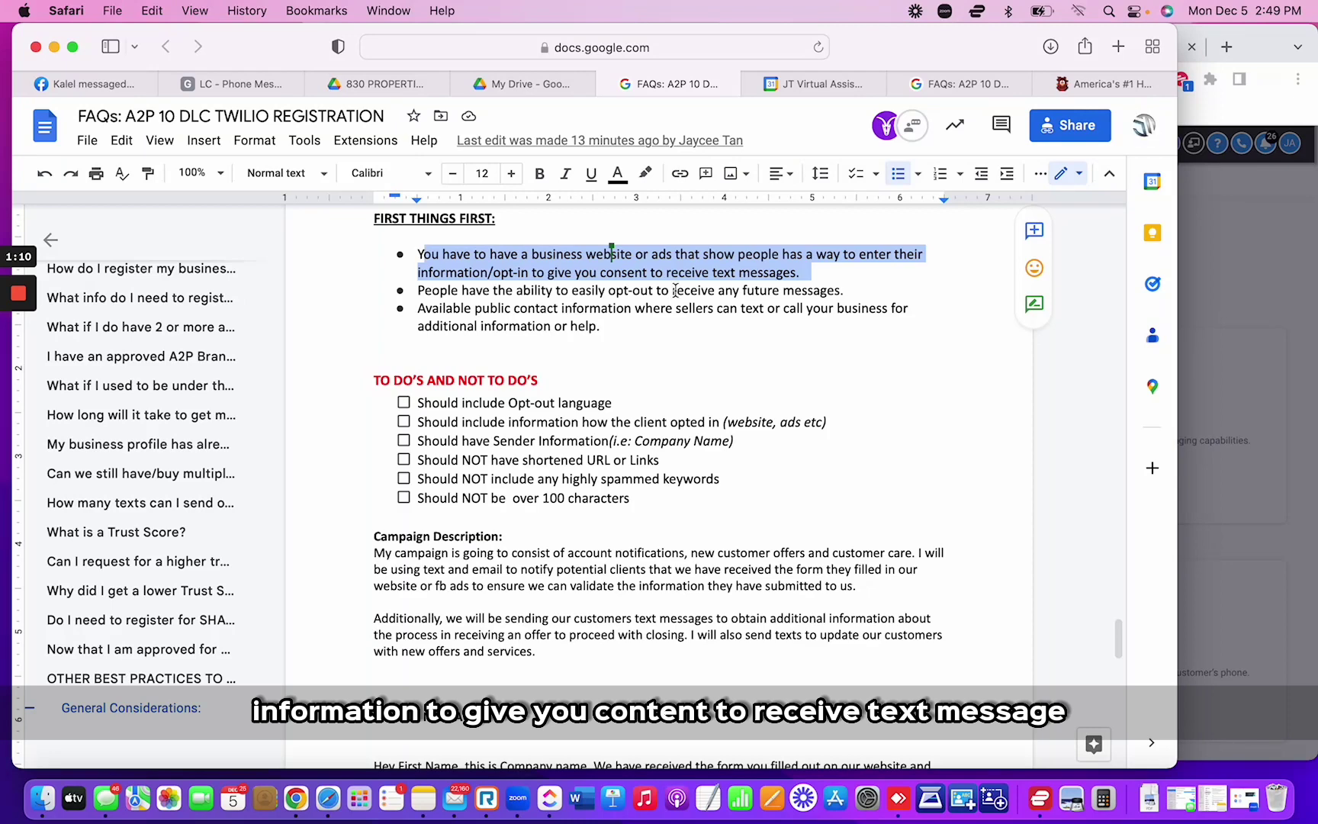
{"action": "left_click", "coordinate": [1106, 84]}
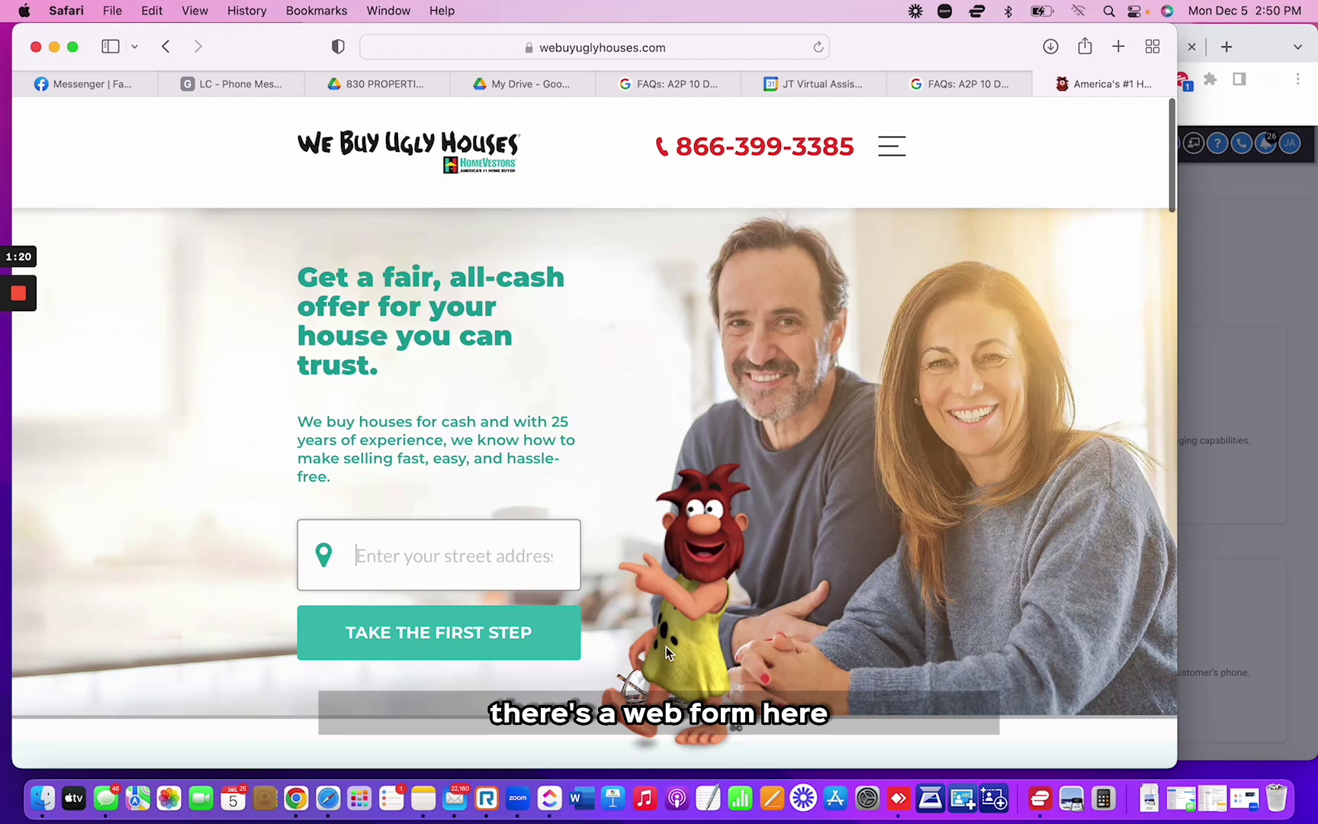
Point out the site's street-address opt-in form, then highlight the FAQ's public contact information bullet
{"action": "left_click", "coordinate": [562, 577]}
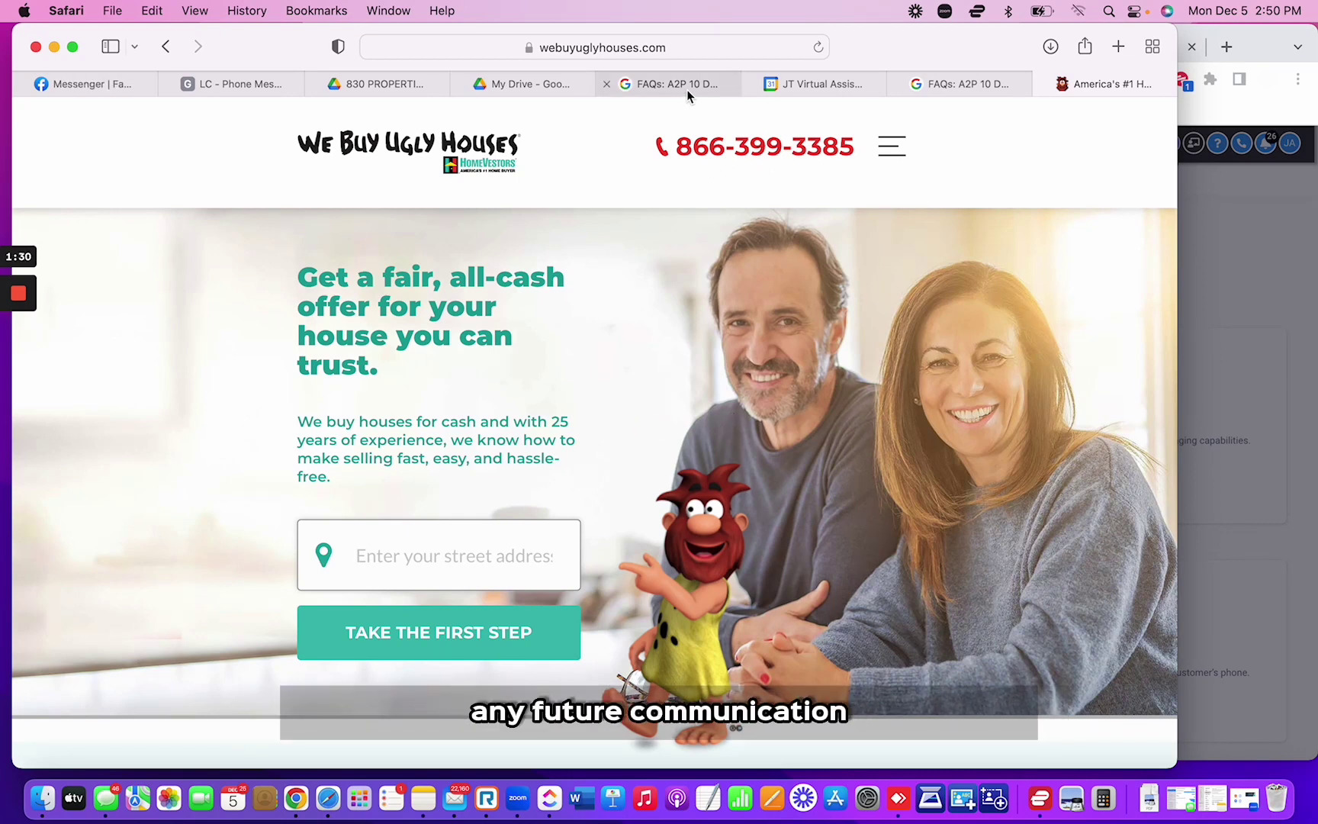
{"action": "mouse_move", "coordinate": [694, 97]}
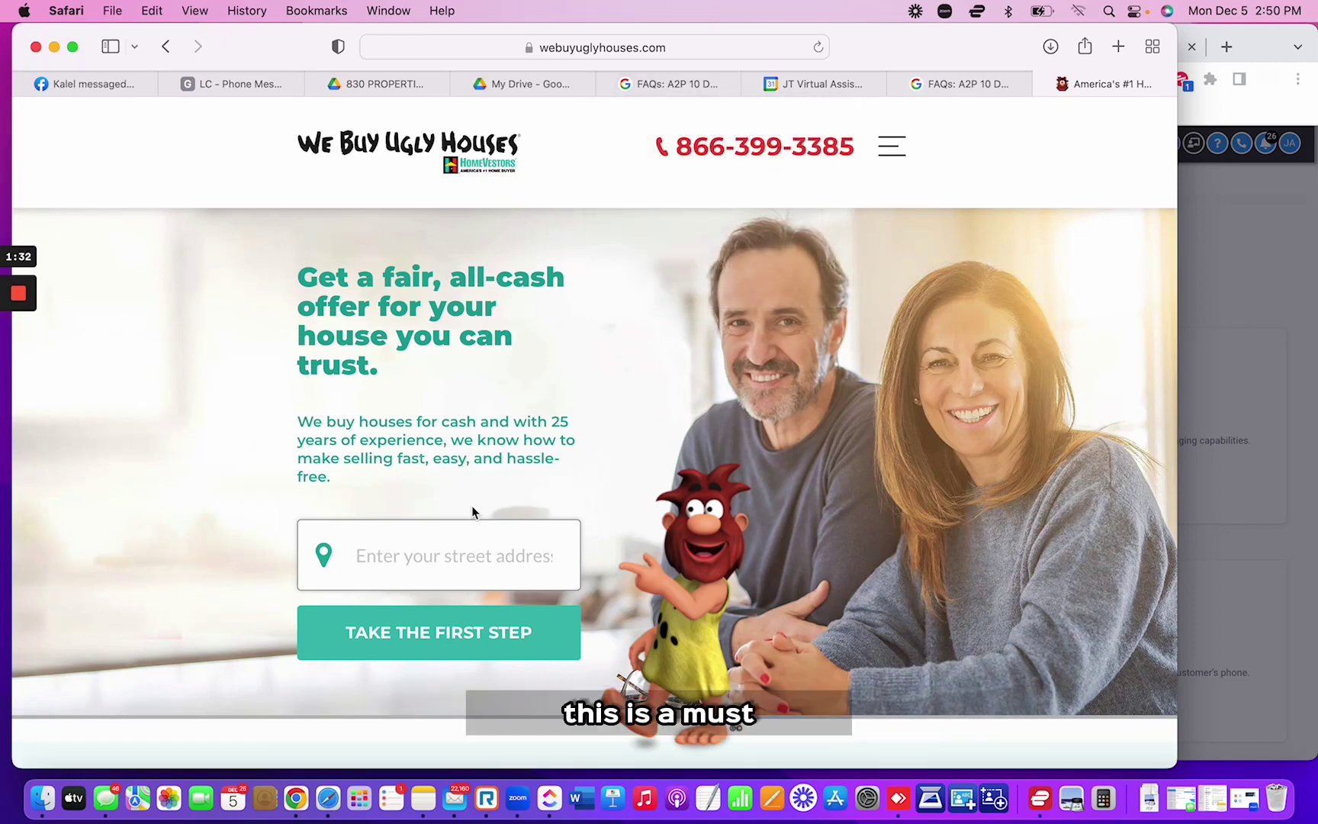
{"action": "left_click", "coordinate": [503, 561]}
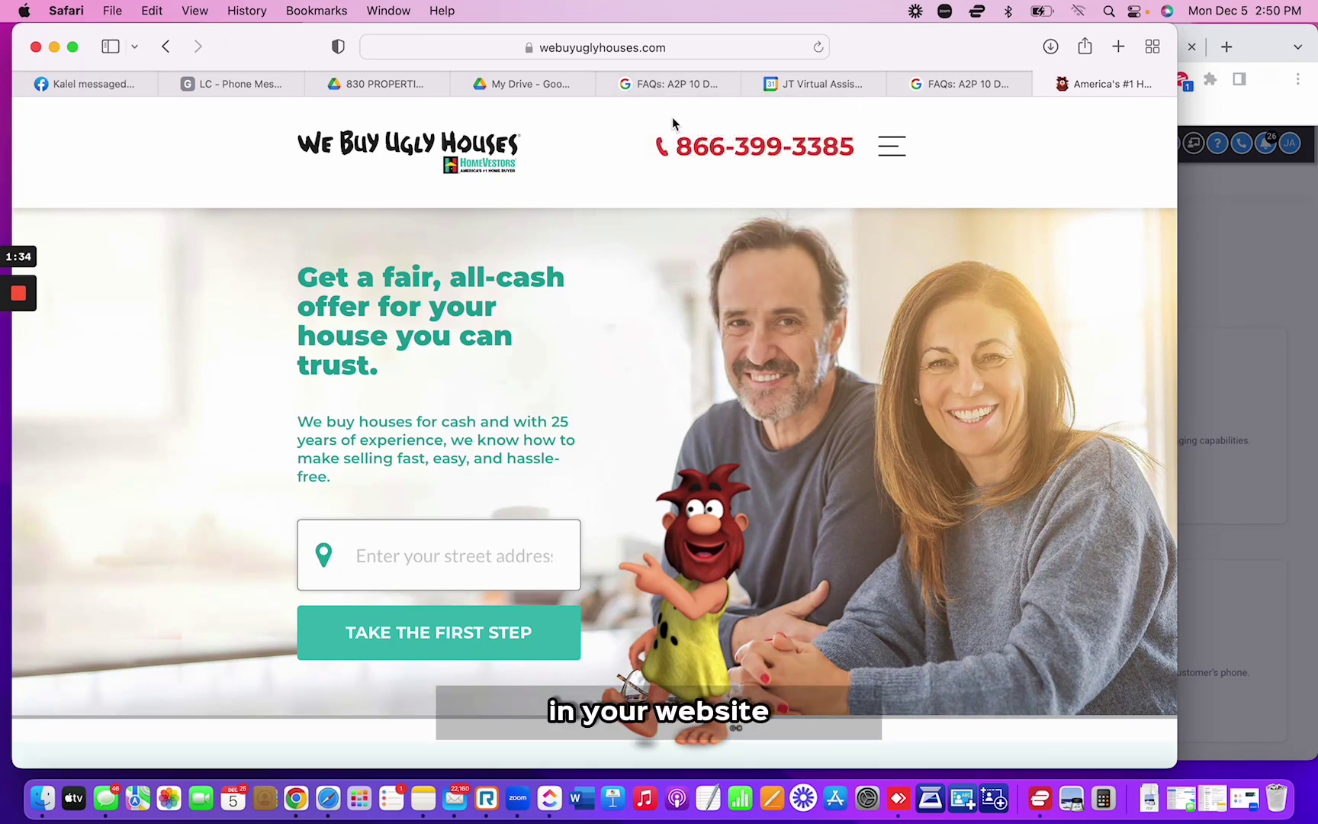
{"action": "left_click", "coordinate": [677, 85]}
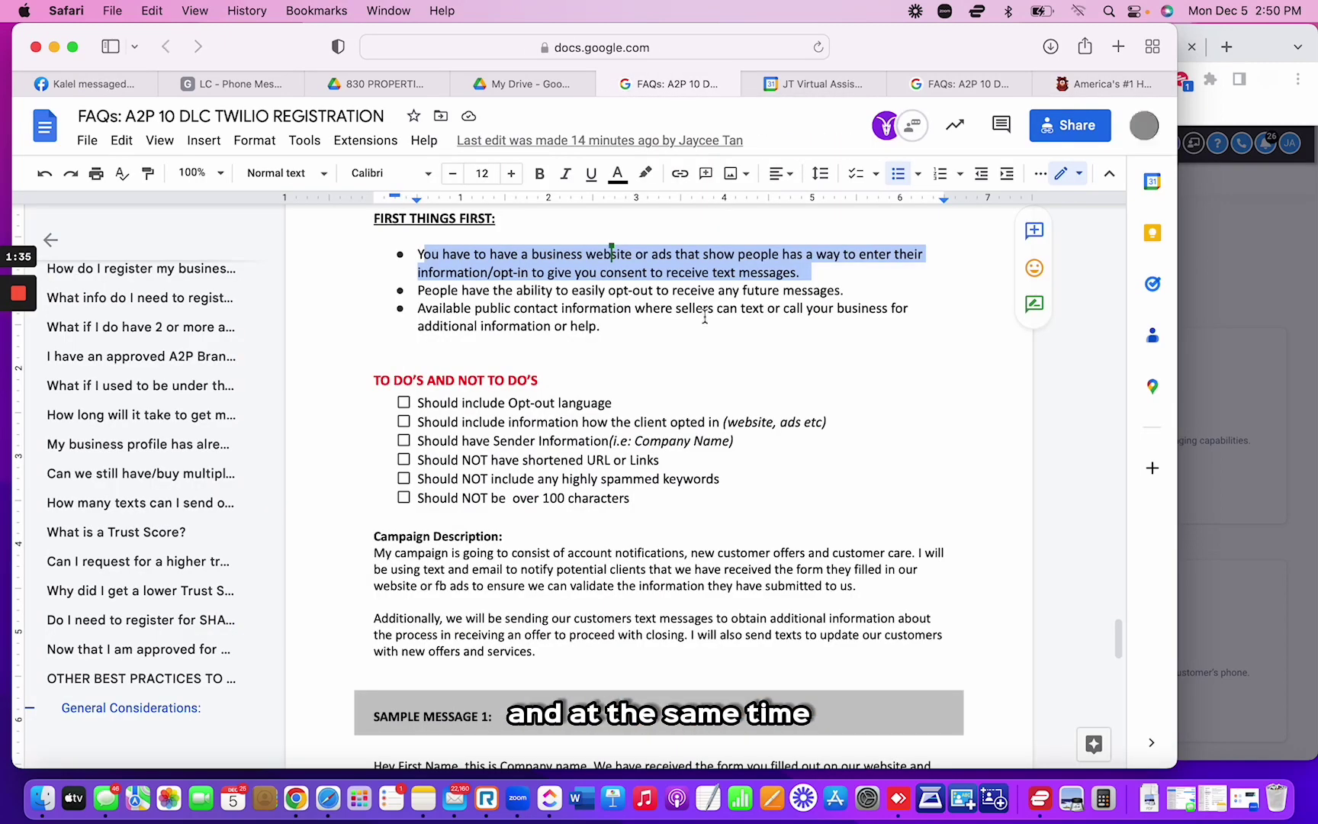
{"action": "triple_click", "coordinate": [424, 308]}
{"action": "left_click_drag", "start_coordinate": [608, 328], "coordinate": [615, 340]}
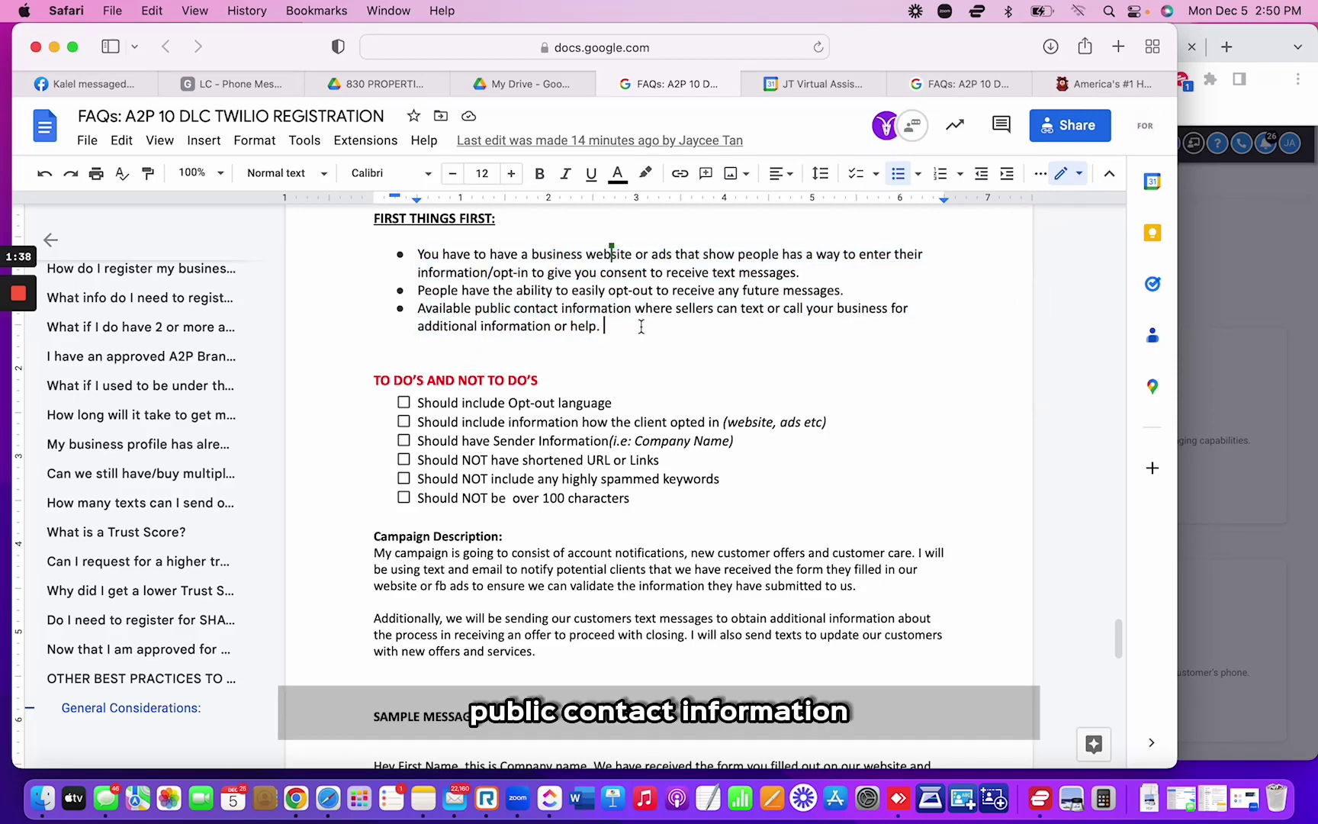
{"action": "triple_click", "coordinate": [496, 329]}
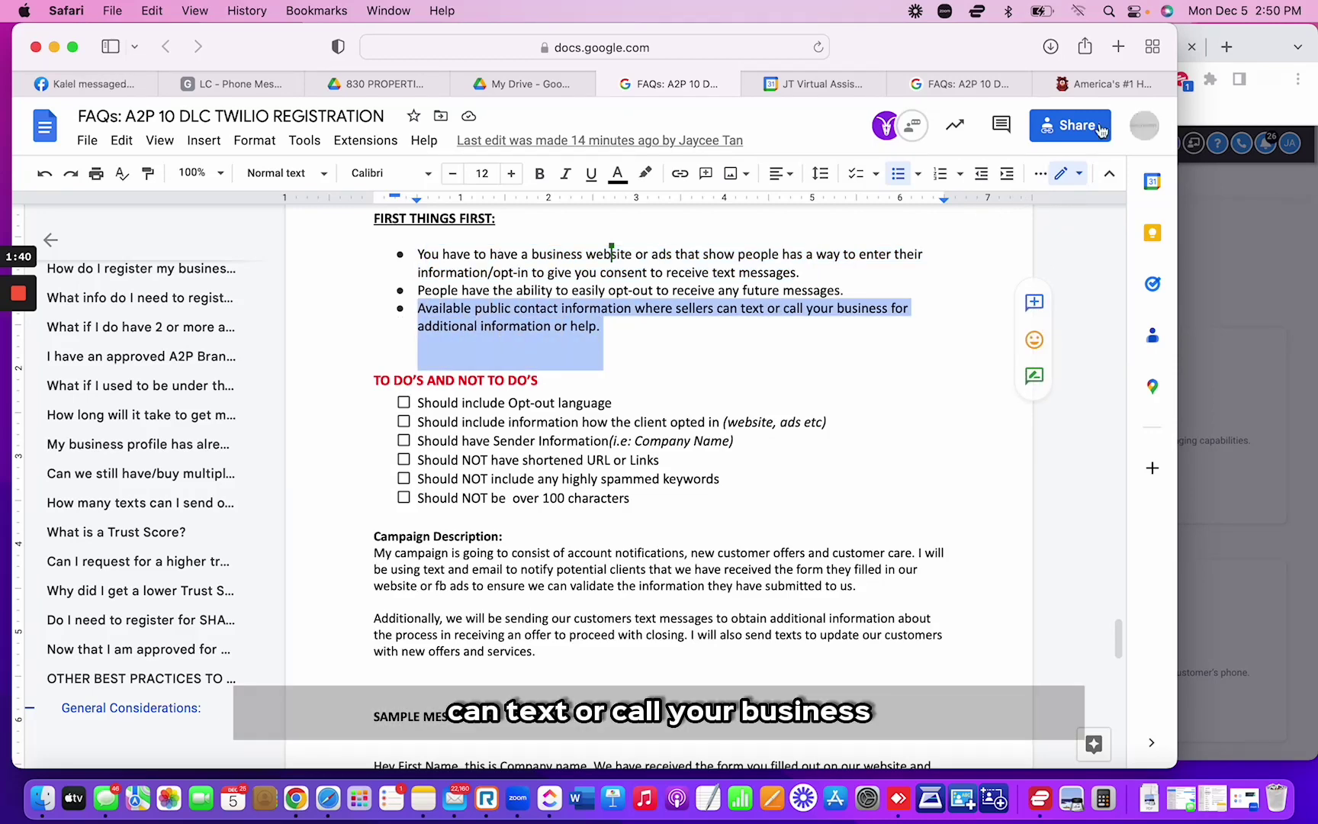
Open the We Buy Ugly Houses Contact Us page, scroll to its form, then return to the FAQ
{"action": "left_click", "coordinate": [1105, 86]}
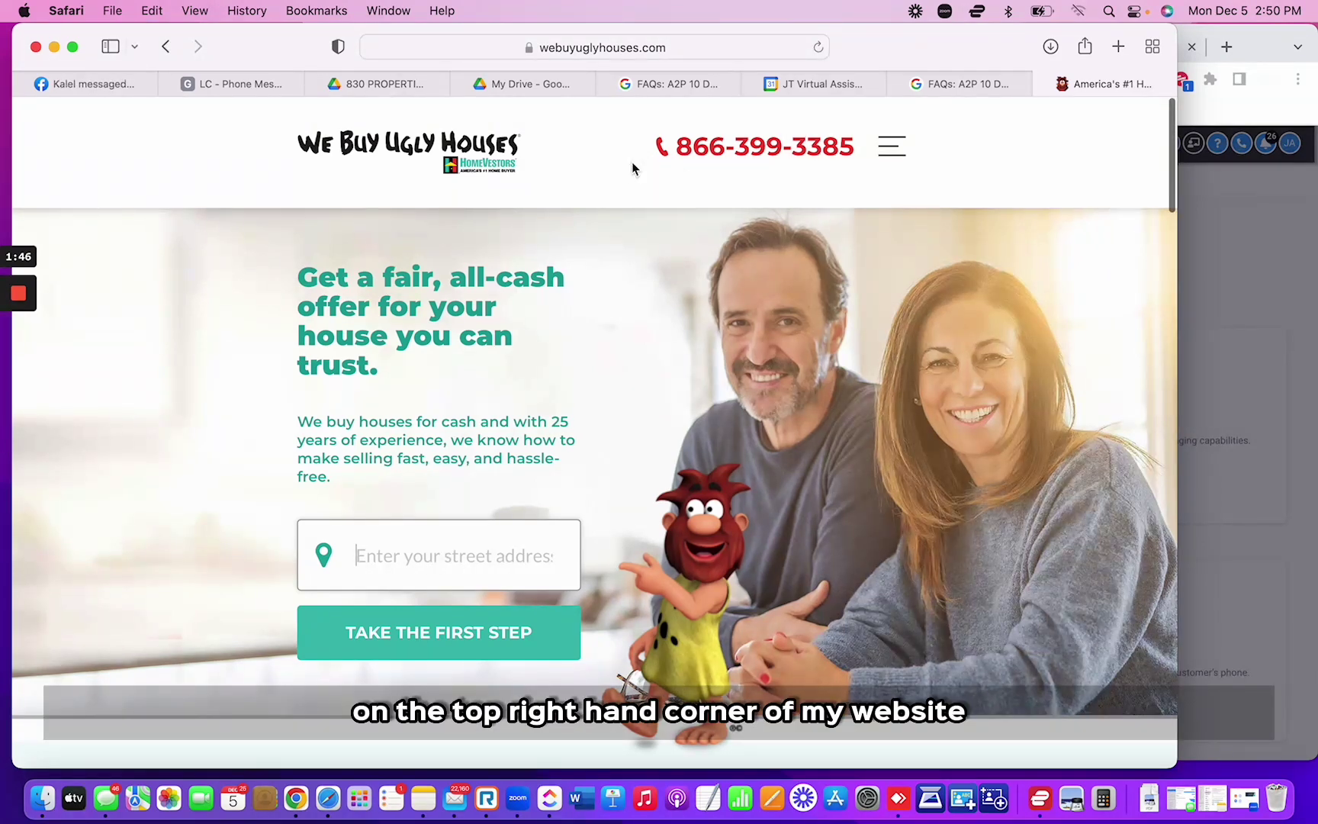
{"action": "left_click", "coordinate": [890, 146]}
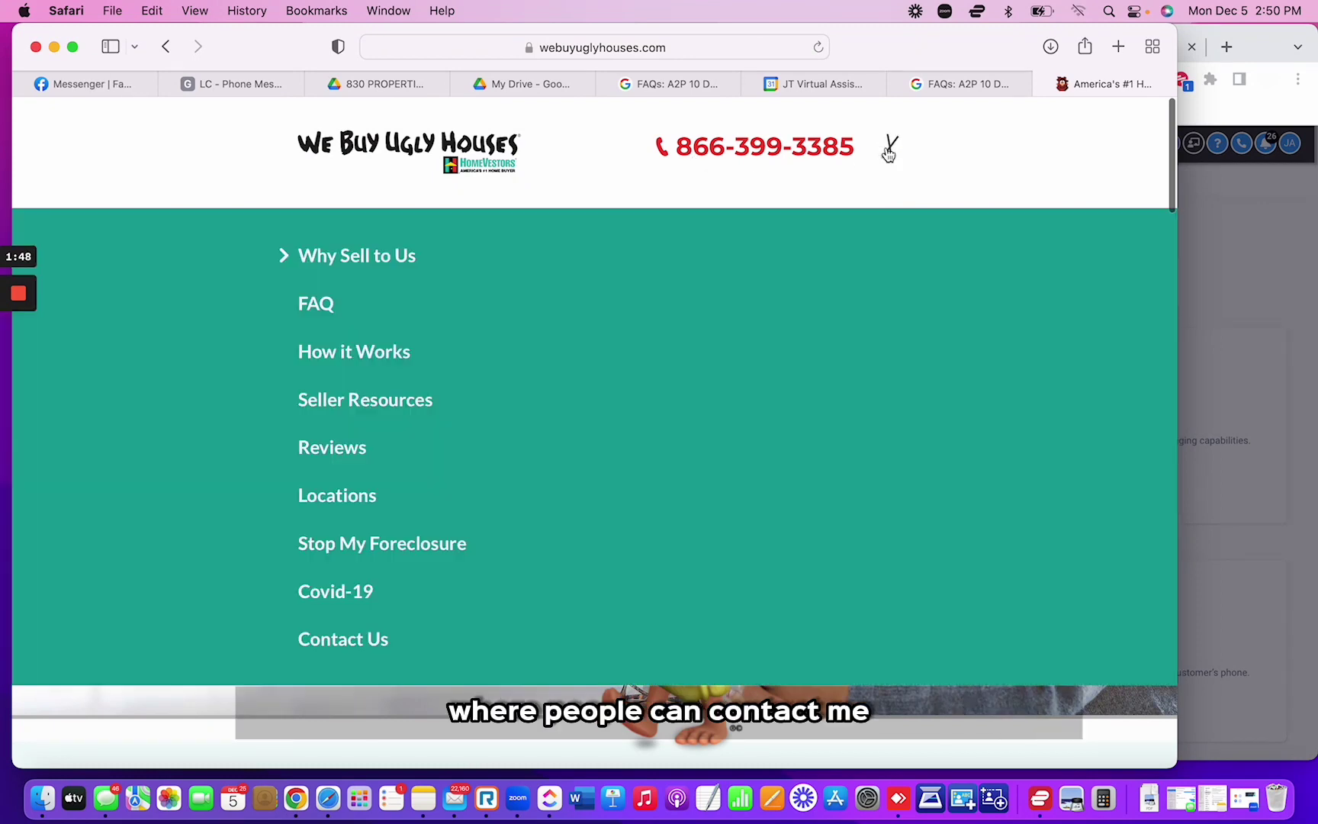
{"action": "left_click", "coordinate": [363, 650]}
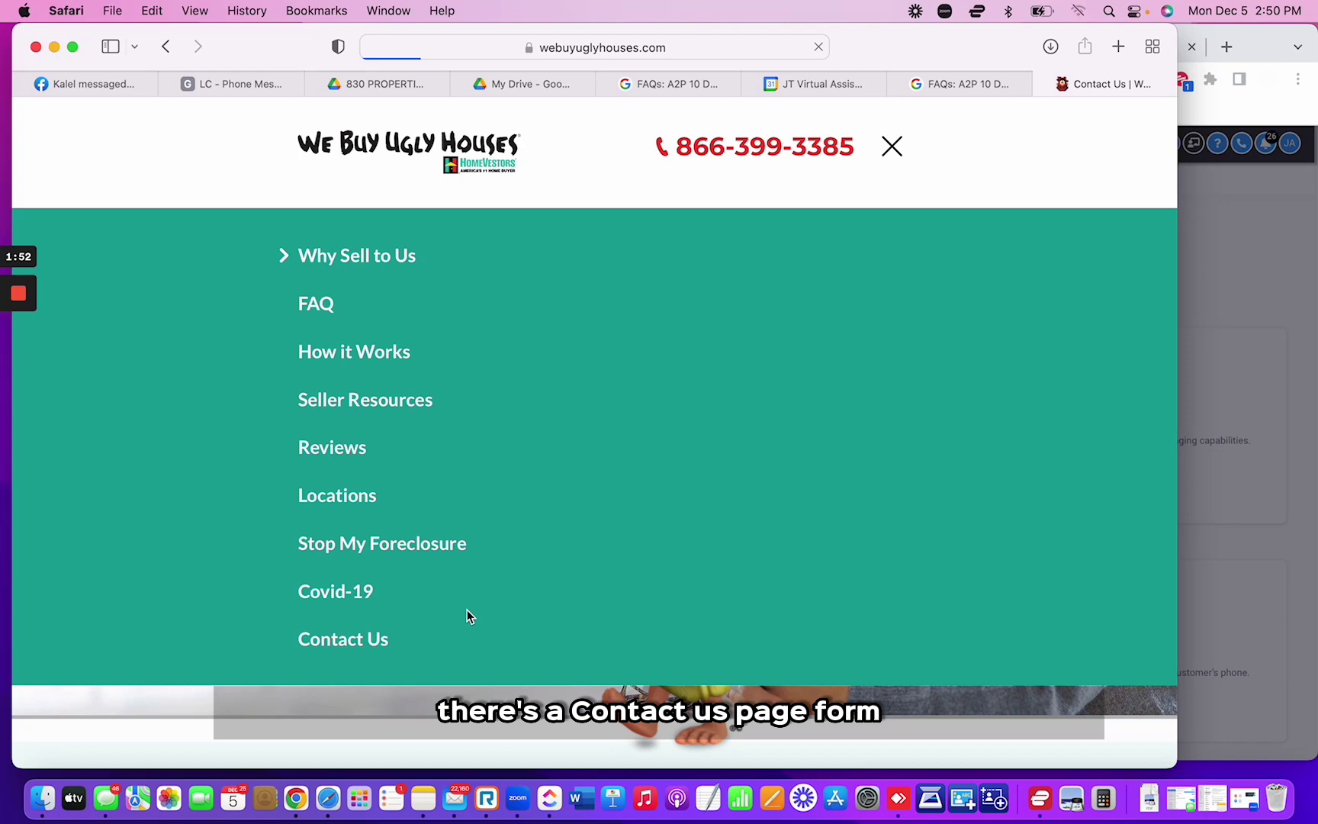
{"action": "scroll", "coordinate": [614, 454], "scroll_direction": "down", "scroll_amount": 5}
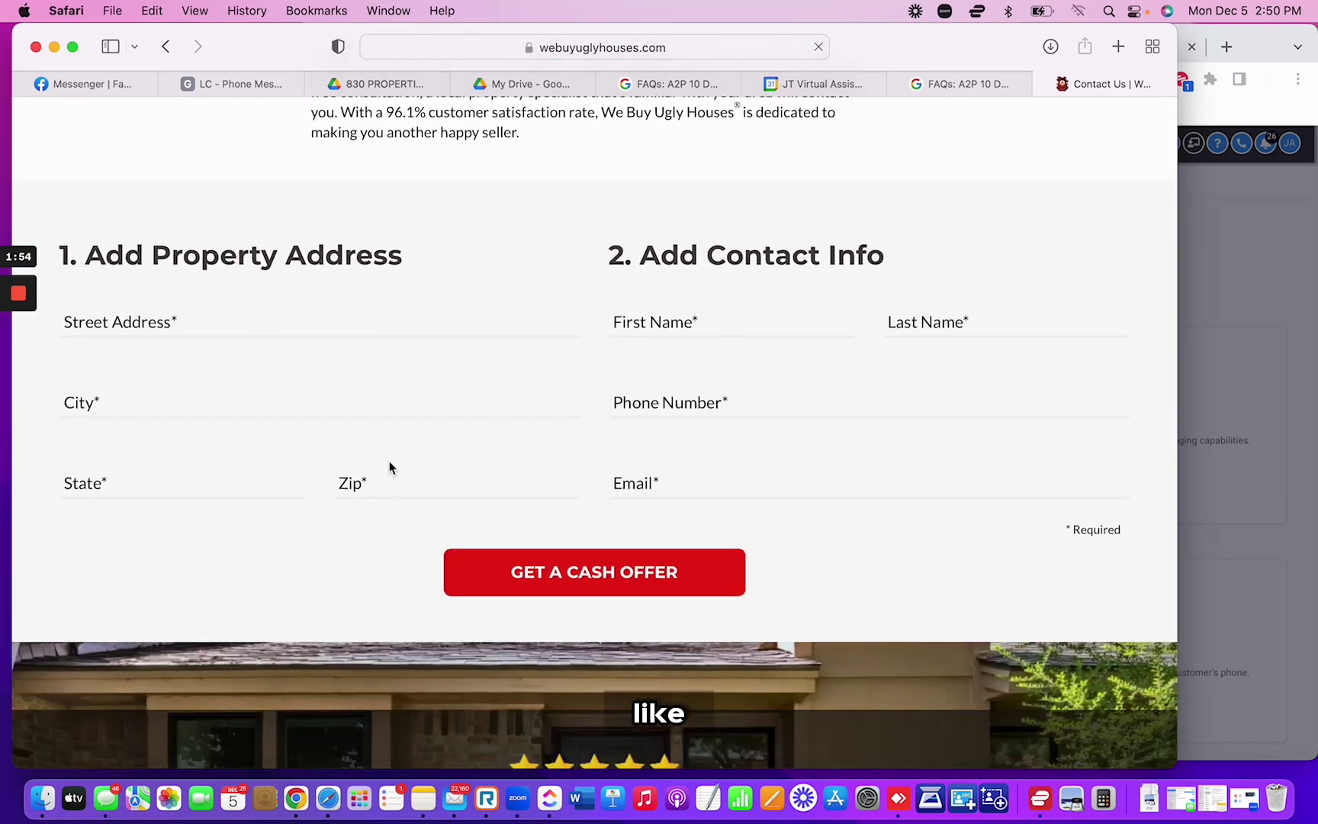
{"action": "scroll", "coordinate": [473, 299], "scroll_direction": "down", "scroll_amount": 3}
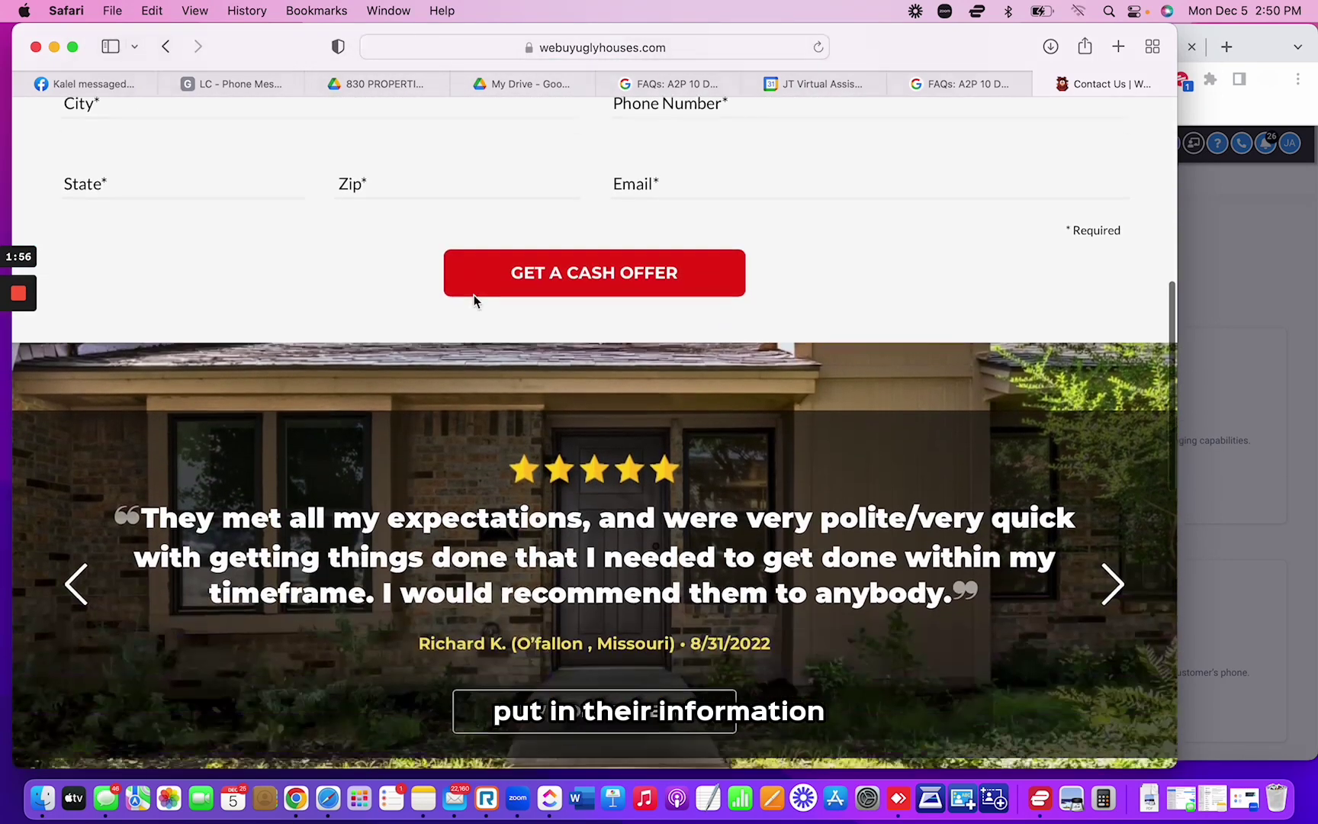
{"action": "left_click", "coordinate": [686, 84]}
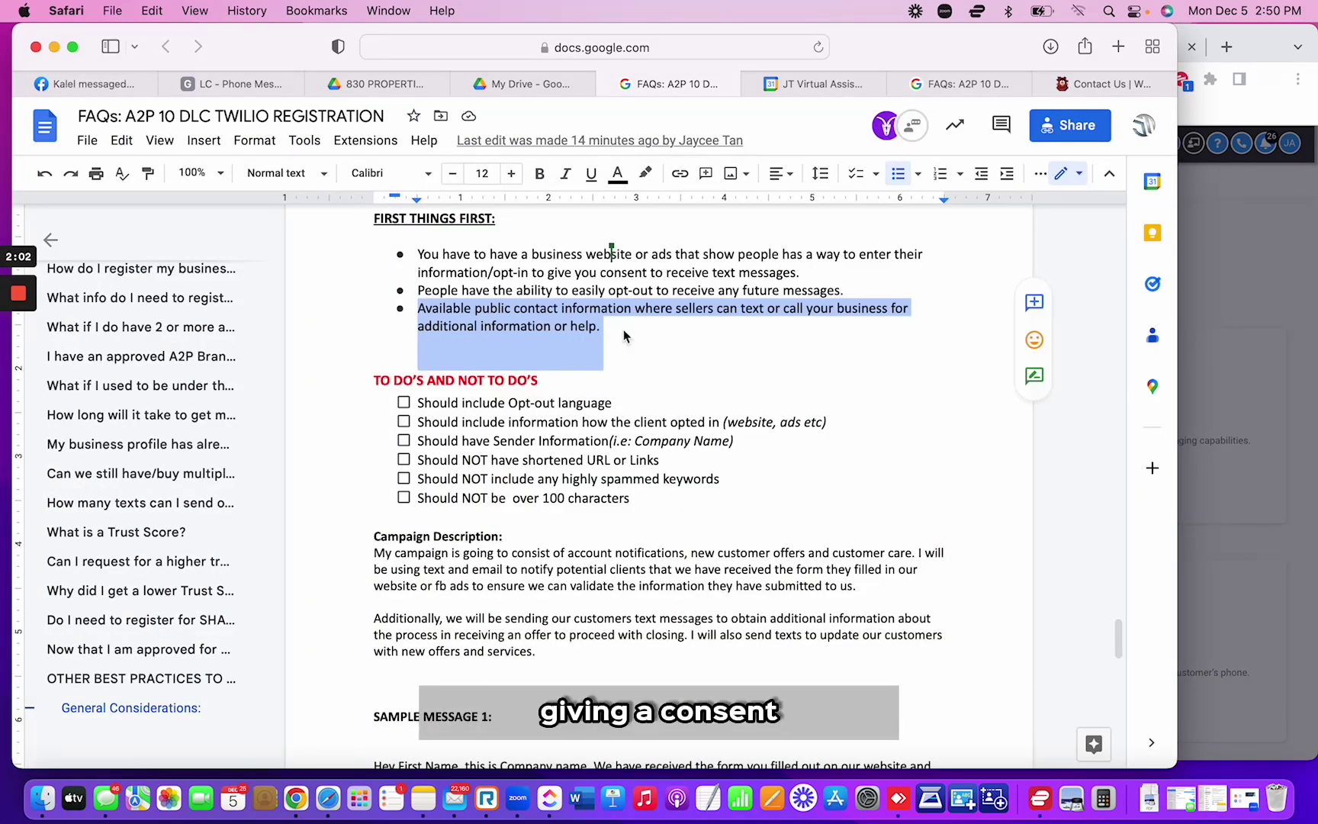
Highlight the easy opt-out bullet and the To Do's and Not To Do's checklist heading
{"action": "left_click", "coordinate": [448, 290]}
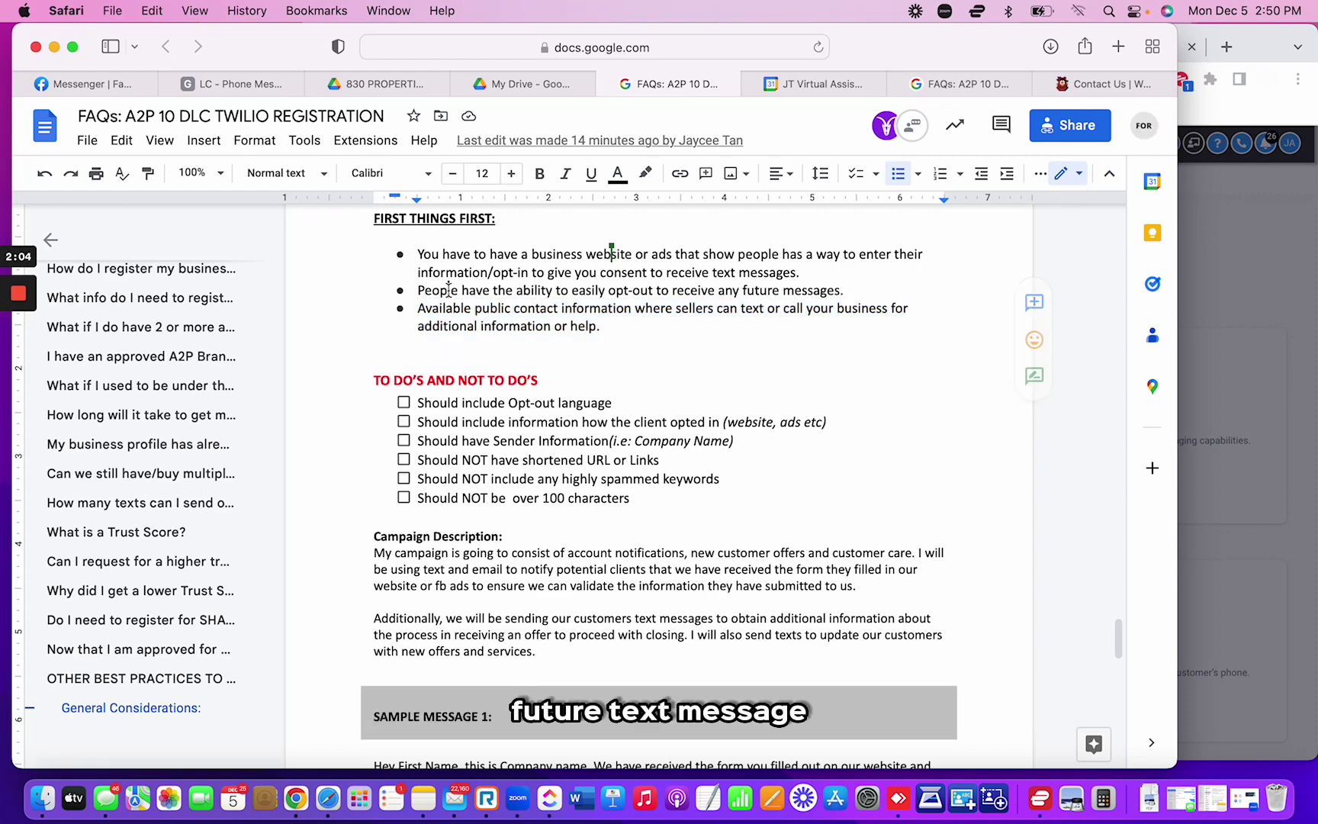
{"action": "left_click_drag", "start_coordinate": [418, 290], "coordinate": [772, 292]}
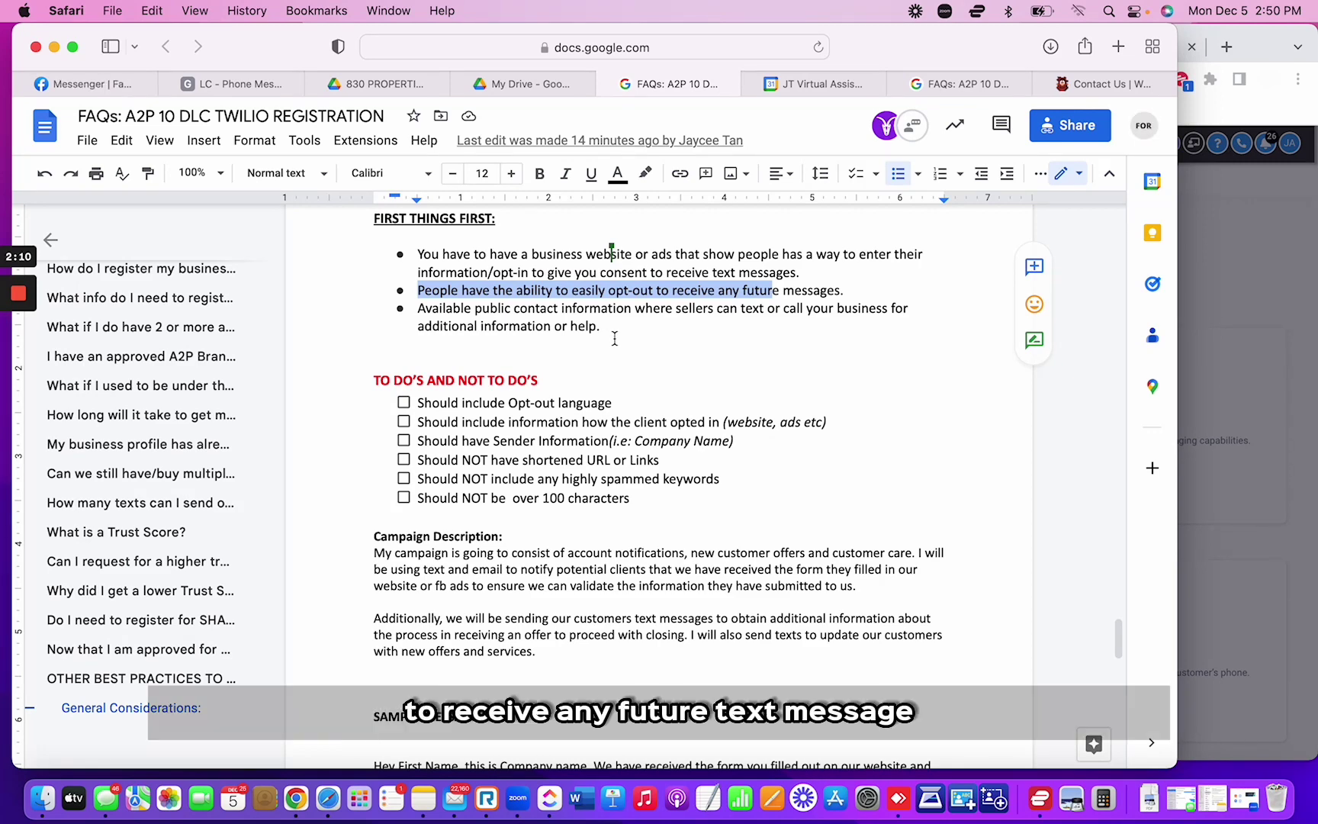
{"action": "left_click_drag", "start_coordinate": [375, 380], "coordinate": [564, 381]}
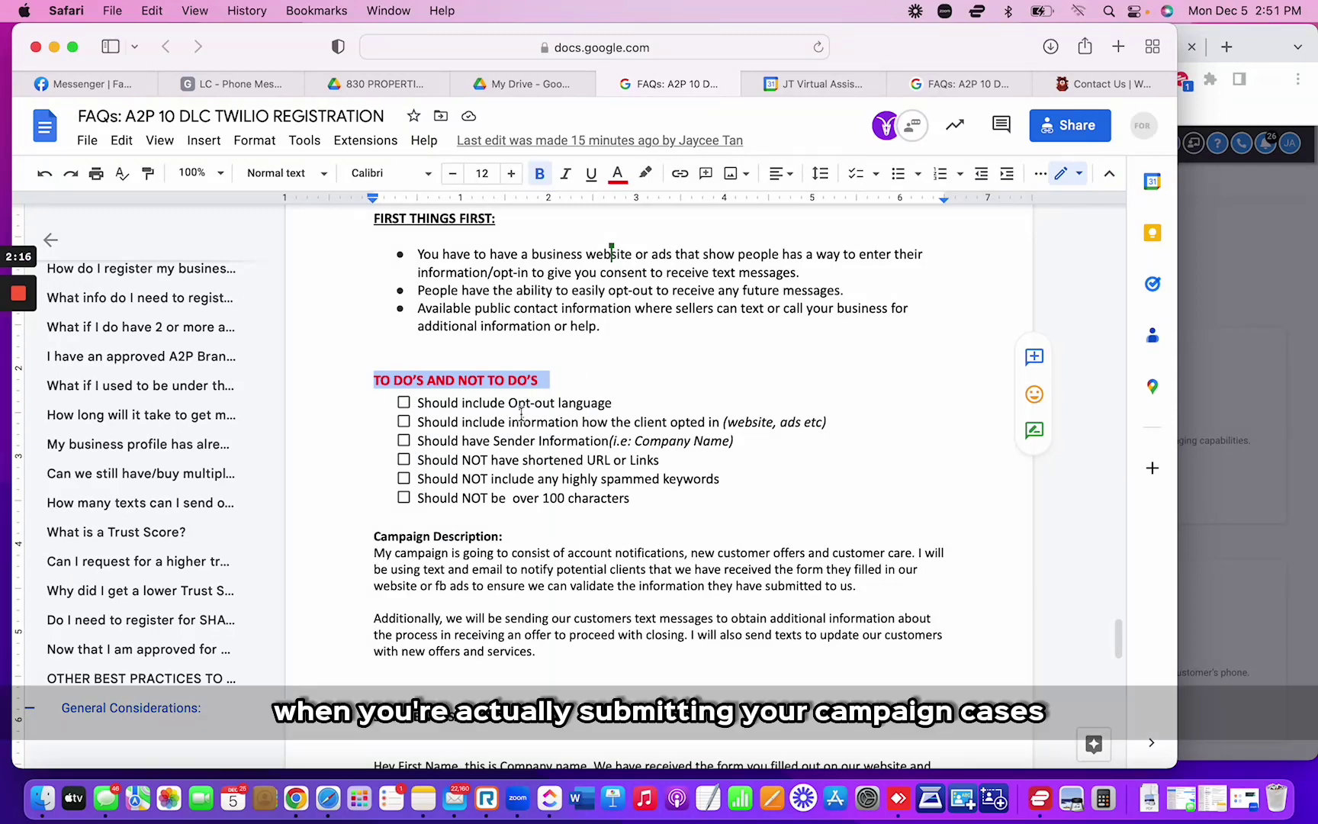
{"action": "left_click", "coordinate": [419, 405]}
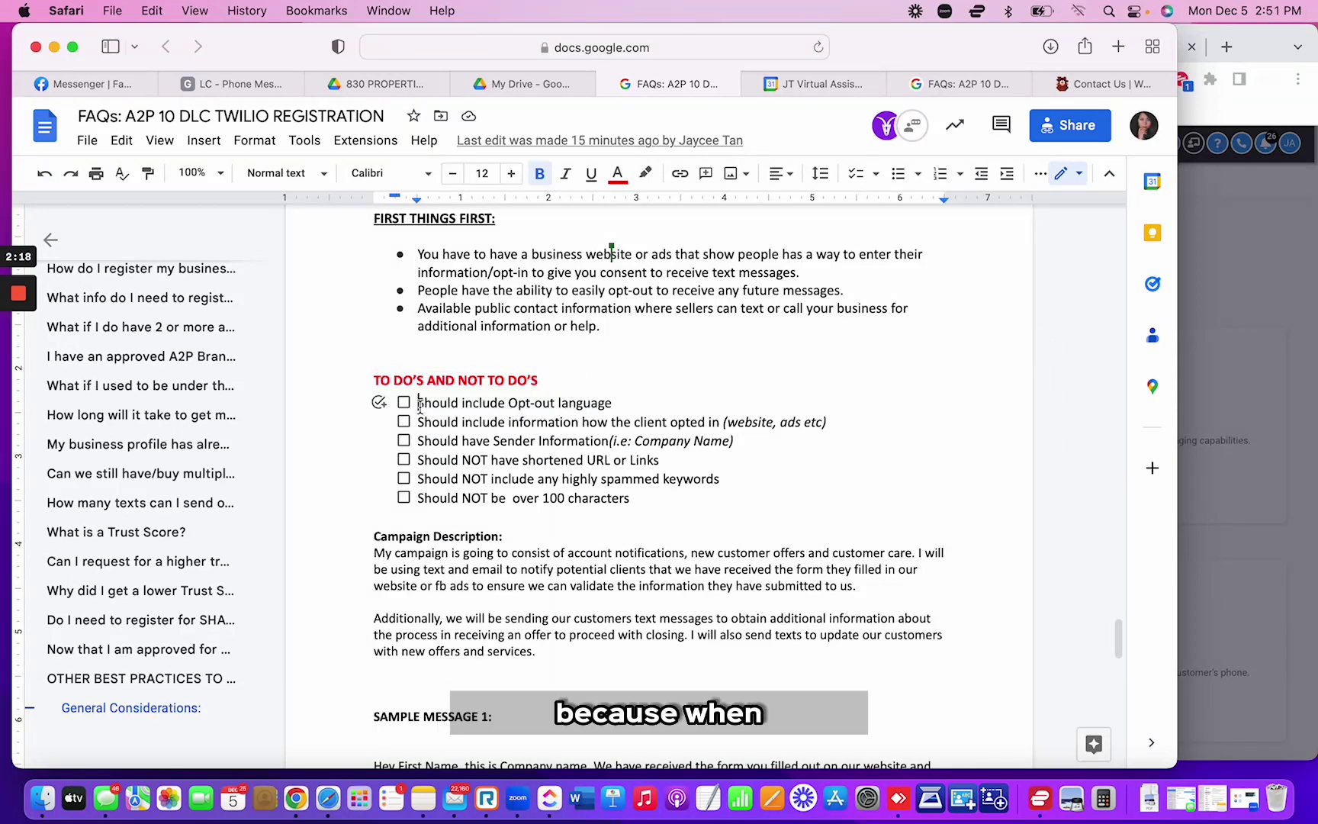
{"action": "scroll", "coordinate": [419, 407], "scroll_direction": "down", "scroll_amount": 3}
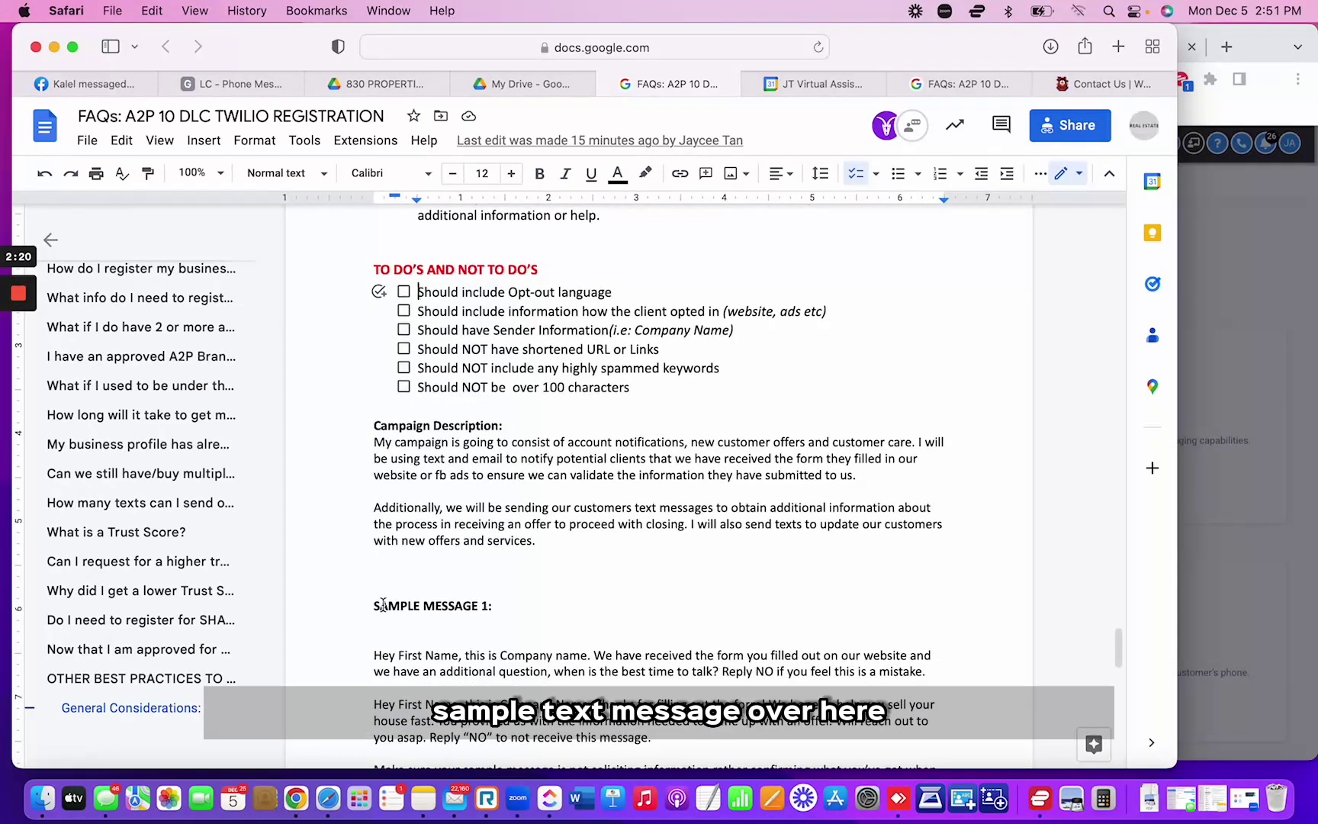
{"action": "scroll", "coordinate": [383, 605], "scroll_direction": "down", "scroll_amount": 2}
{"action": "left_click_drag", "start_coordinate": [375, 562], "coordinate": [587, 718]}
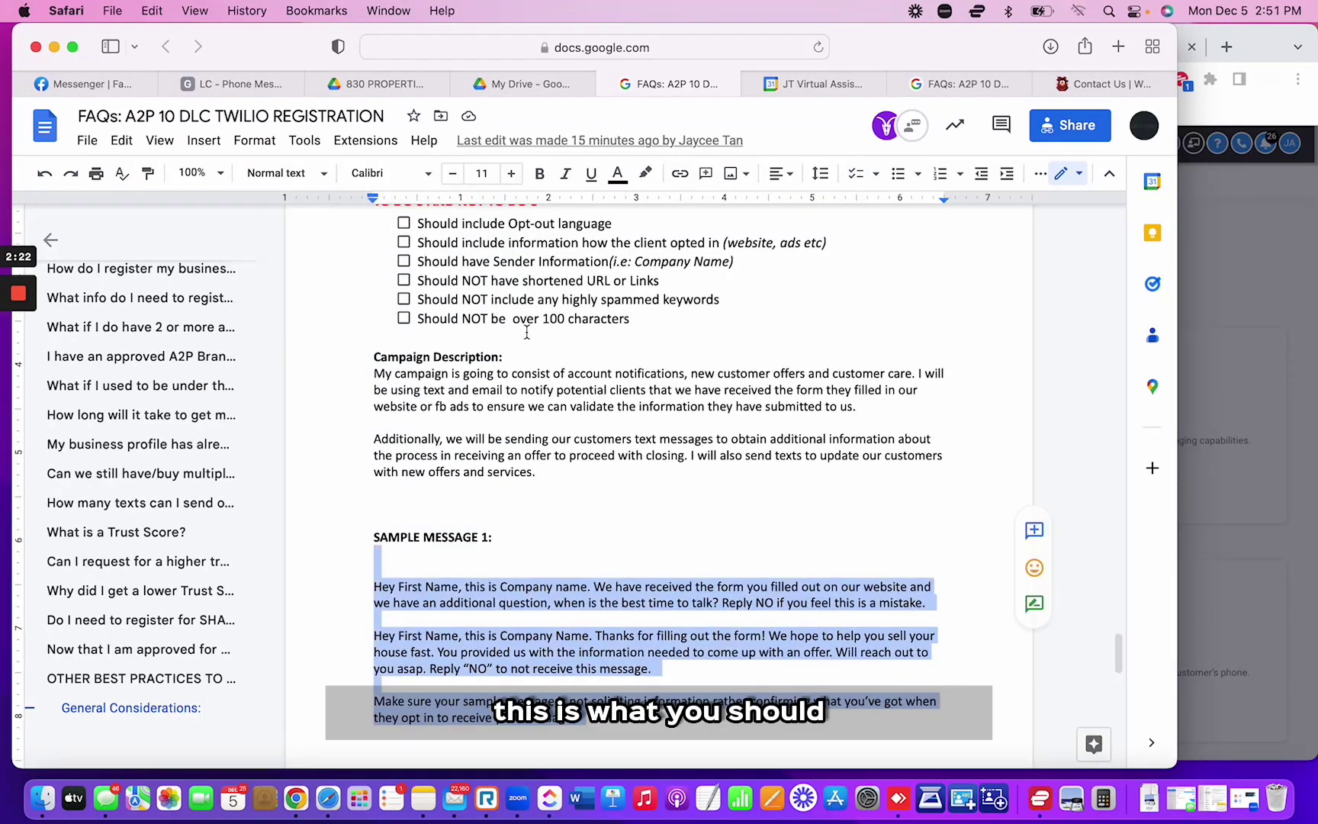
{"action": "scroll", "coordinate": [466, 257], "scroll_direction": "up", "scroll_amount": 1}
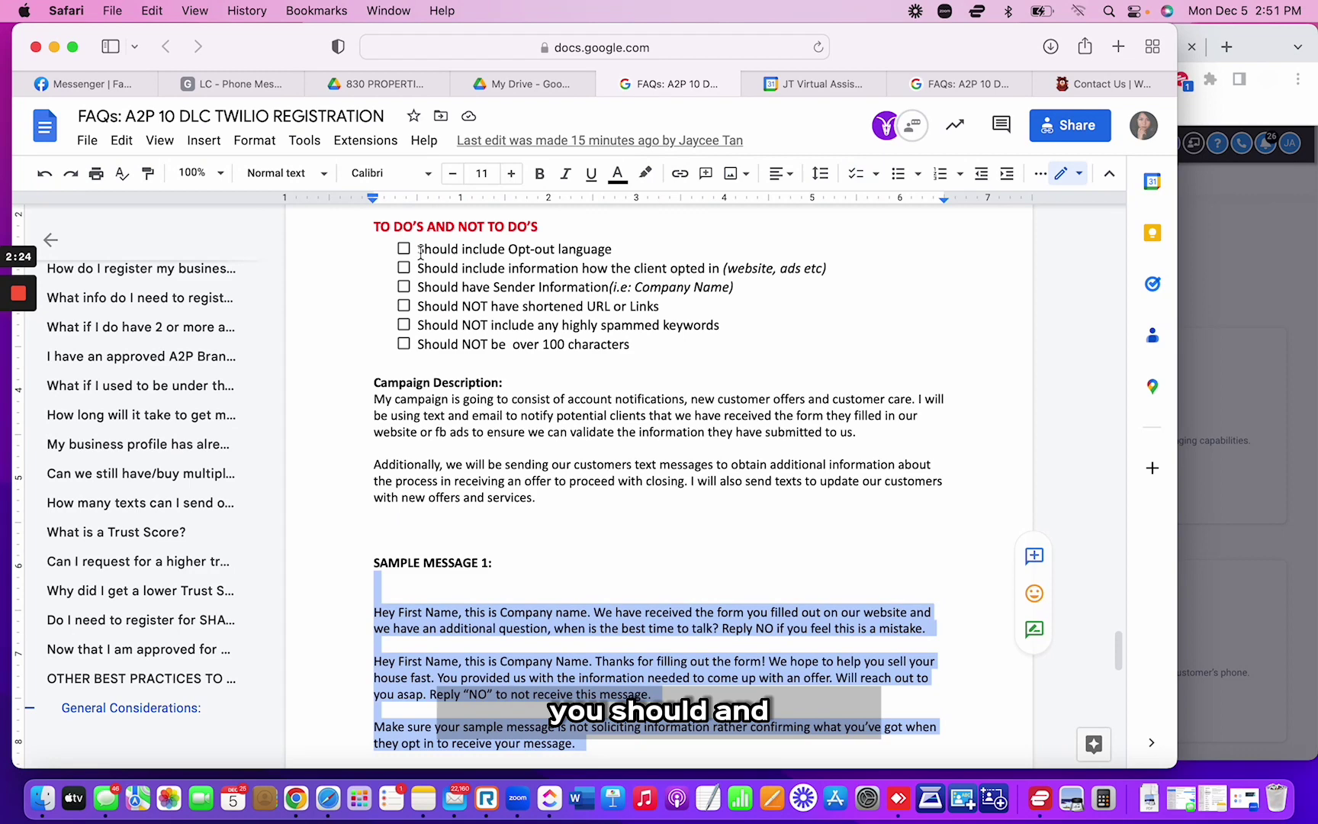
{"action": "scroll", "coordinate": [424, 257], "scroll_direction": "down", "scroll_amount": 1}
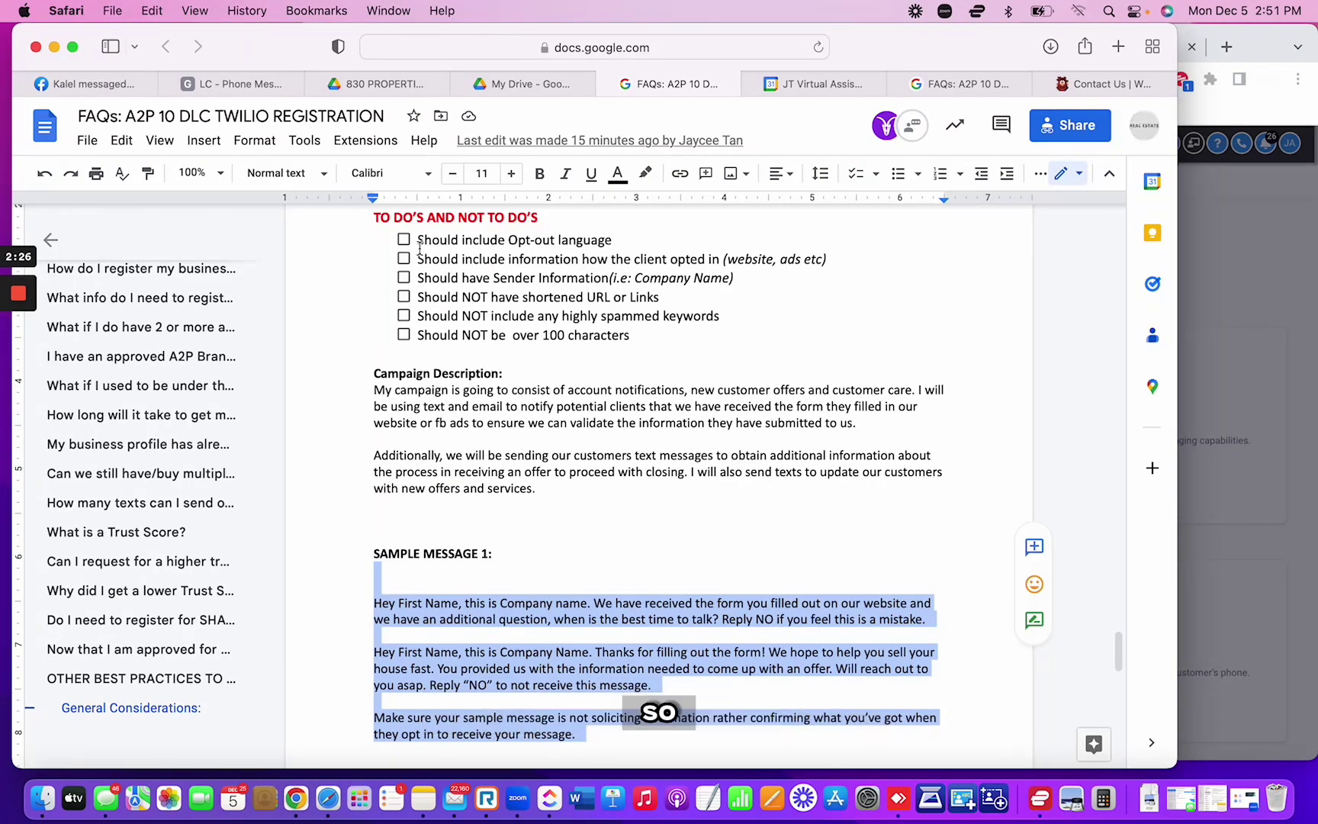
Highlight the first checklist items, the opt-in information item, and Sample Message 1
{"action": "left_click_drag", "start_coordinate": [417, 240], "coordinate": [734, 281]}
{"action": "left_click", "coordinate": [490, 239]}
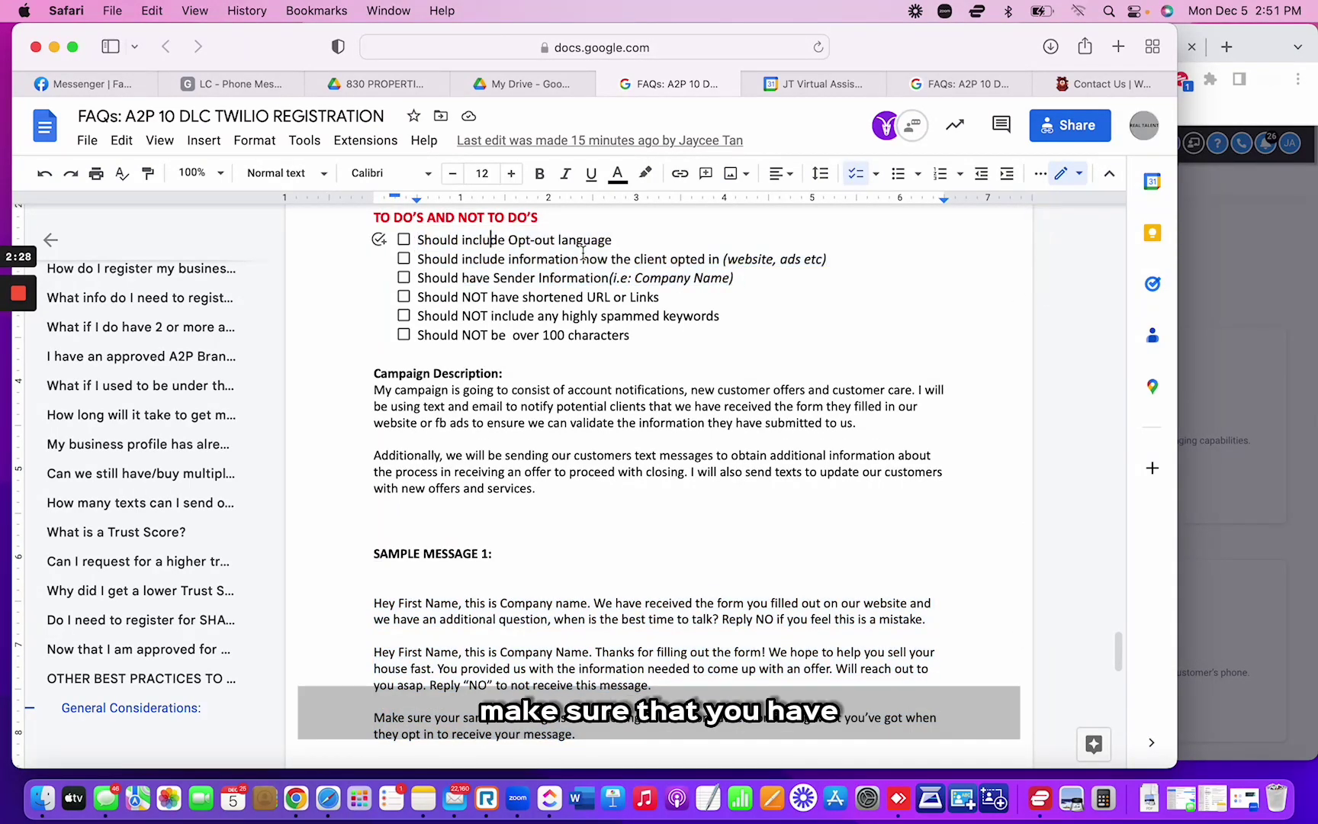
{"action": "left_click_drag", "start_coordinate": [370, 602], "coordinate": [531, 258]}
{"action": "left_click", "coordinate": [531, 258]}
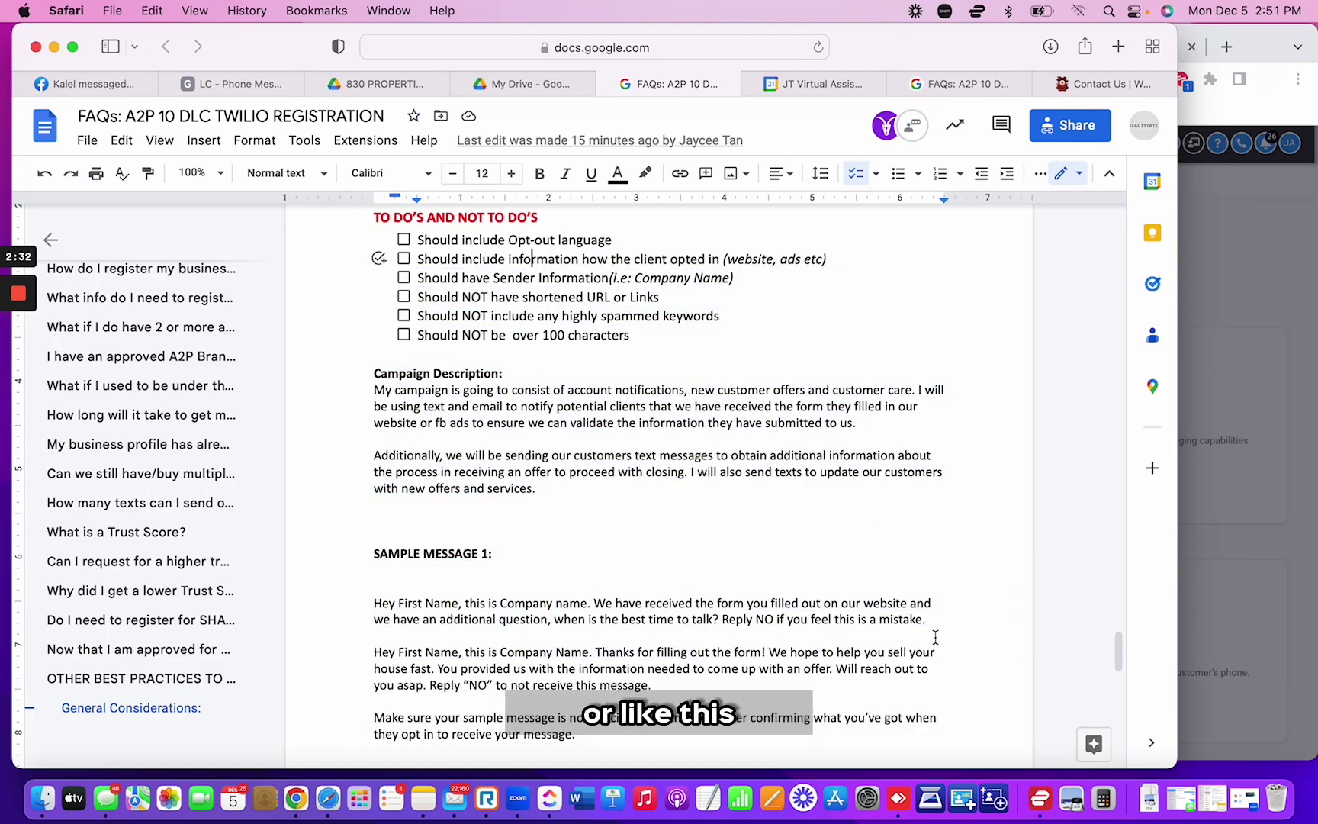
{"action": "left_click_drag", "start_coordinate": [935, 637], "coordinate": [376, 586]}
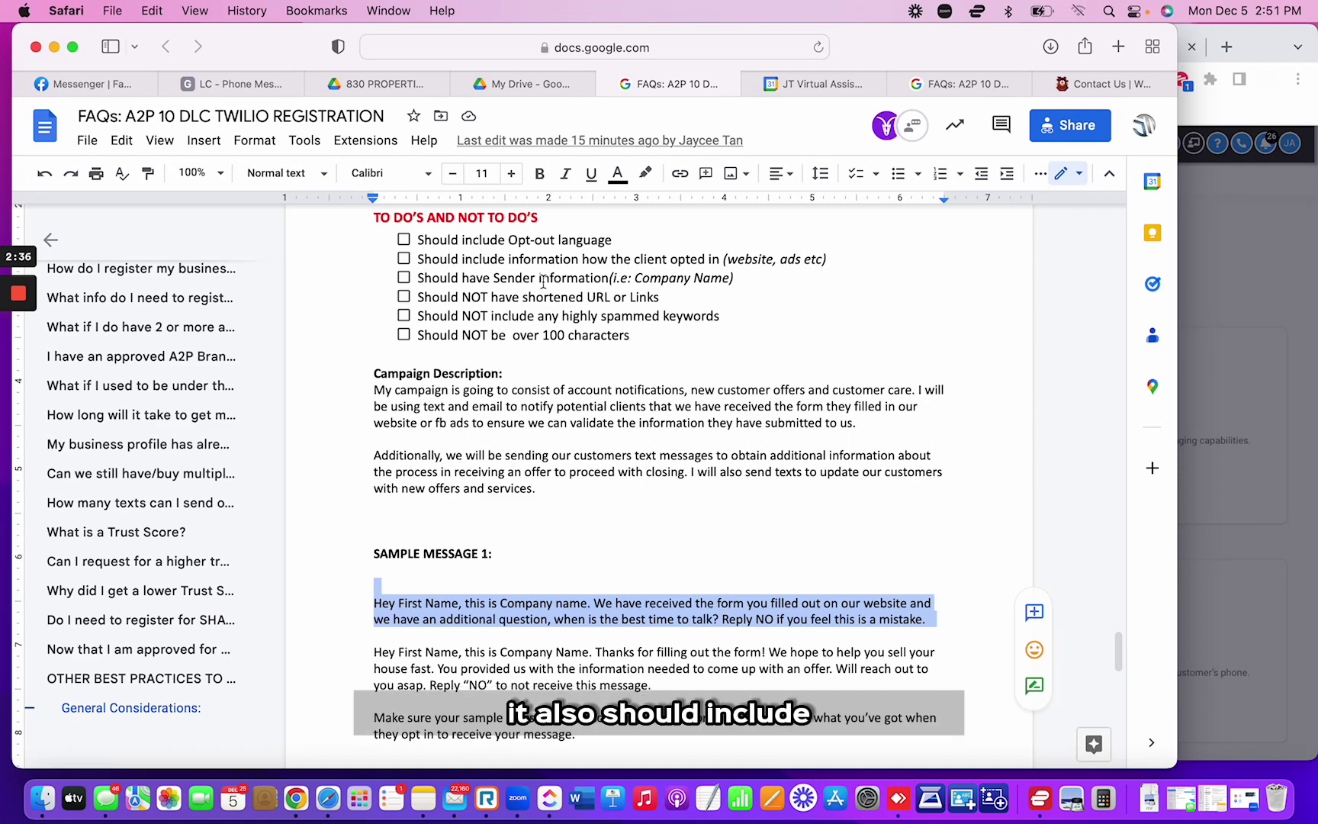
{"action": "left_click", "coordinate": [477, 639]}
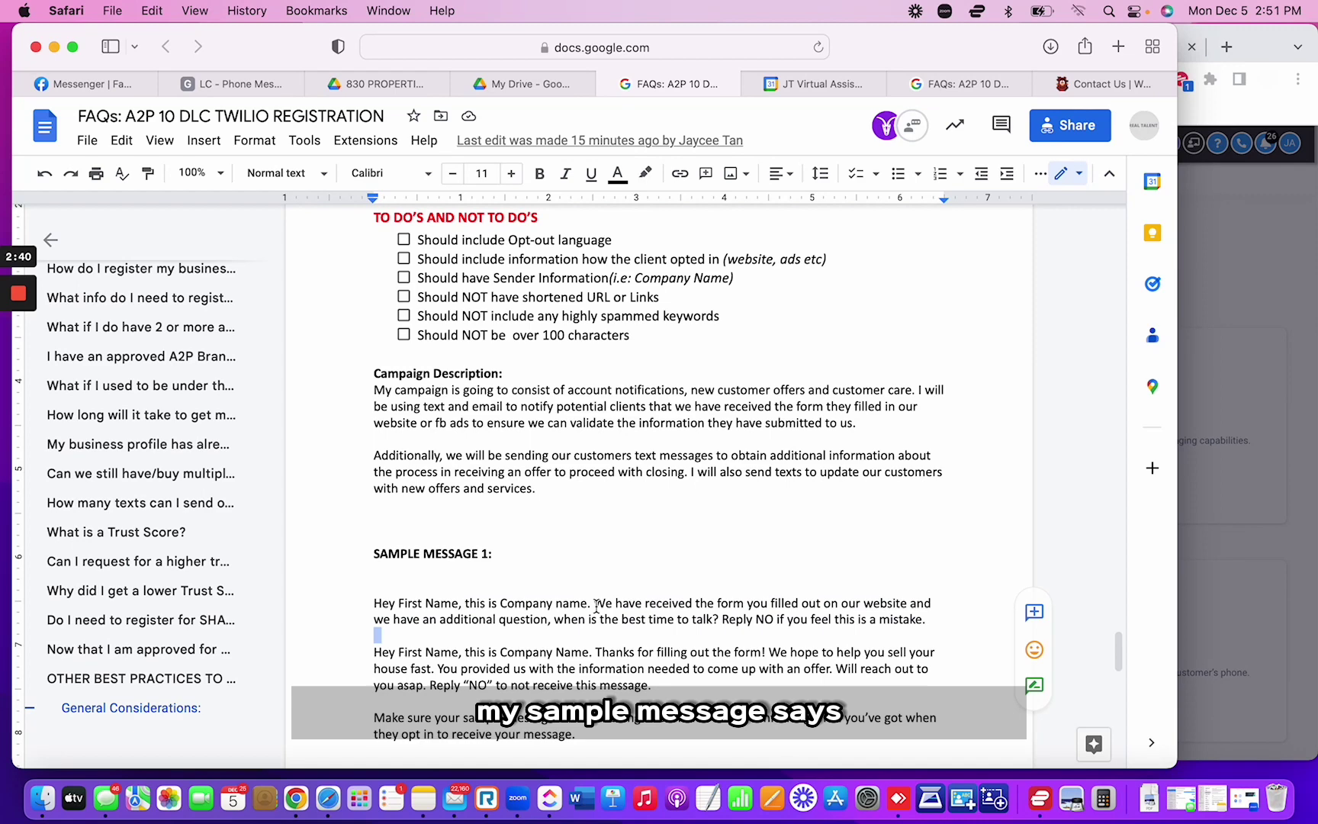
{"action": "left_click_drag", "start_coordinate": [595, 605], "coordinate": [907, 609]}
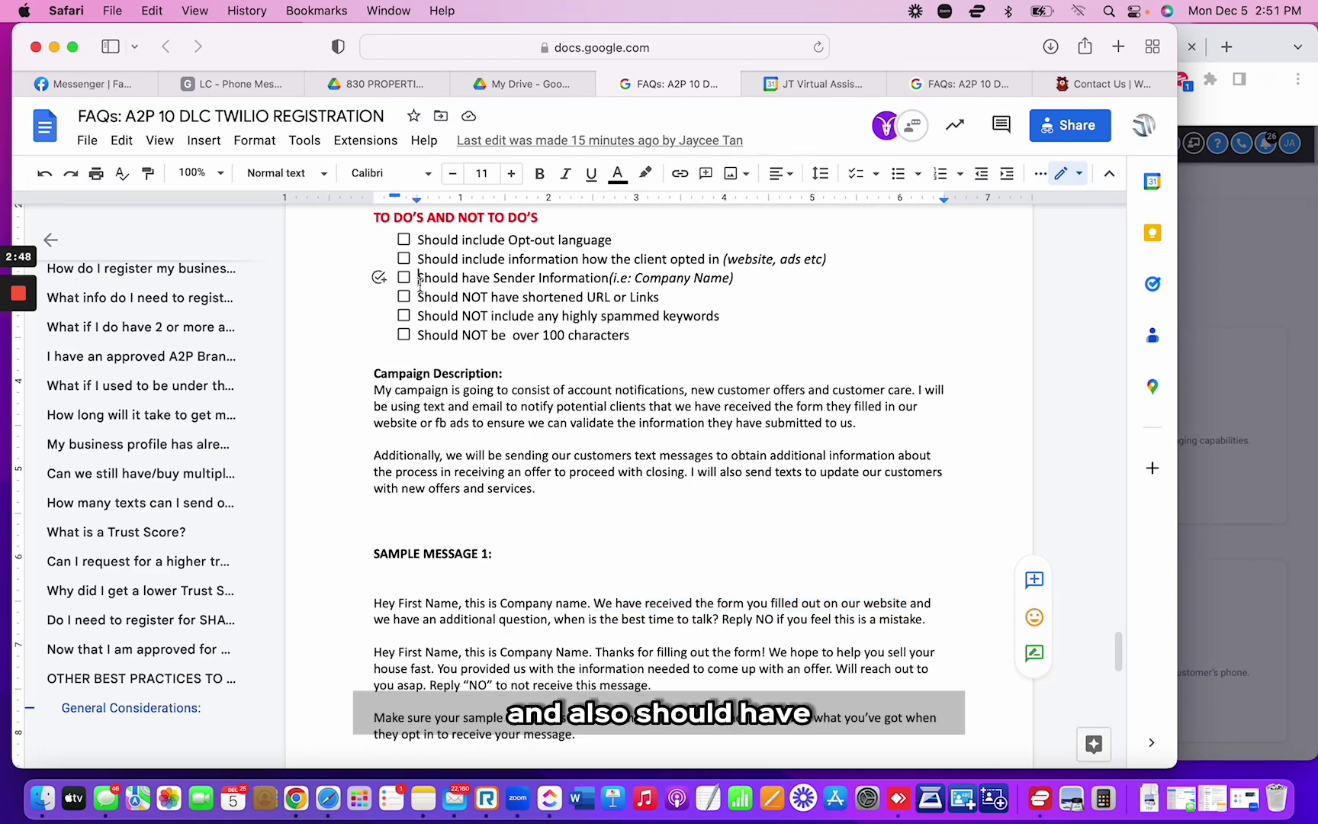
Highlight the sender information checklist item and 'Company name' in Sample Message 1
{"action": "left_click_drag", "start_coordinate": [418, 279], "coordinate": [562, 278]}
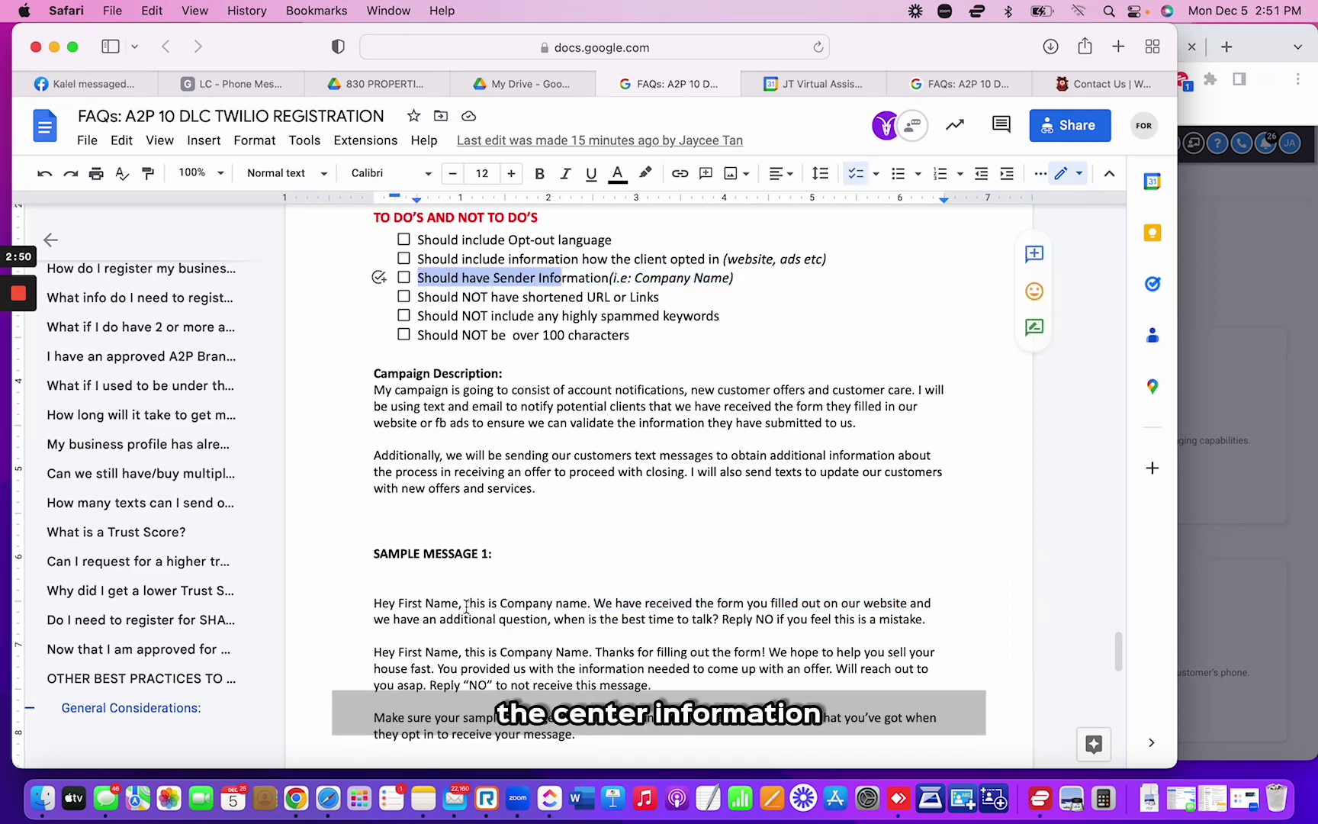
{"action": "left_click_drag", "start_coordinate": [466, 604], "coordinate": [587, 610]}
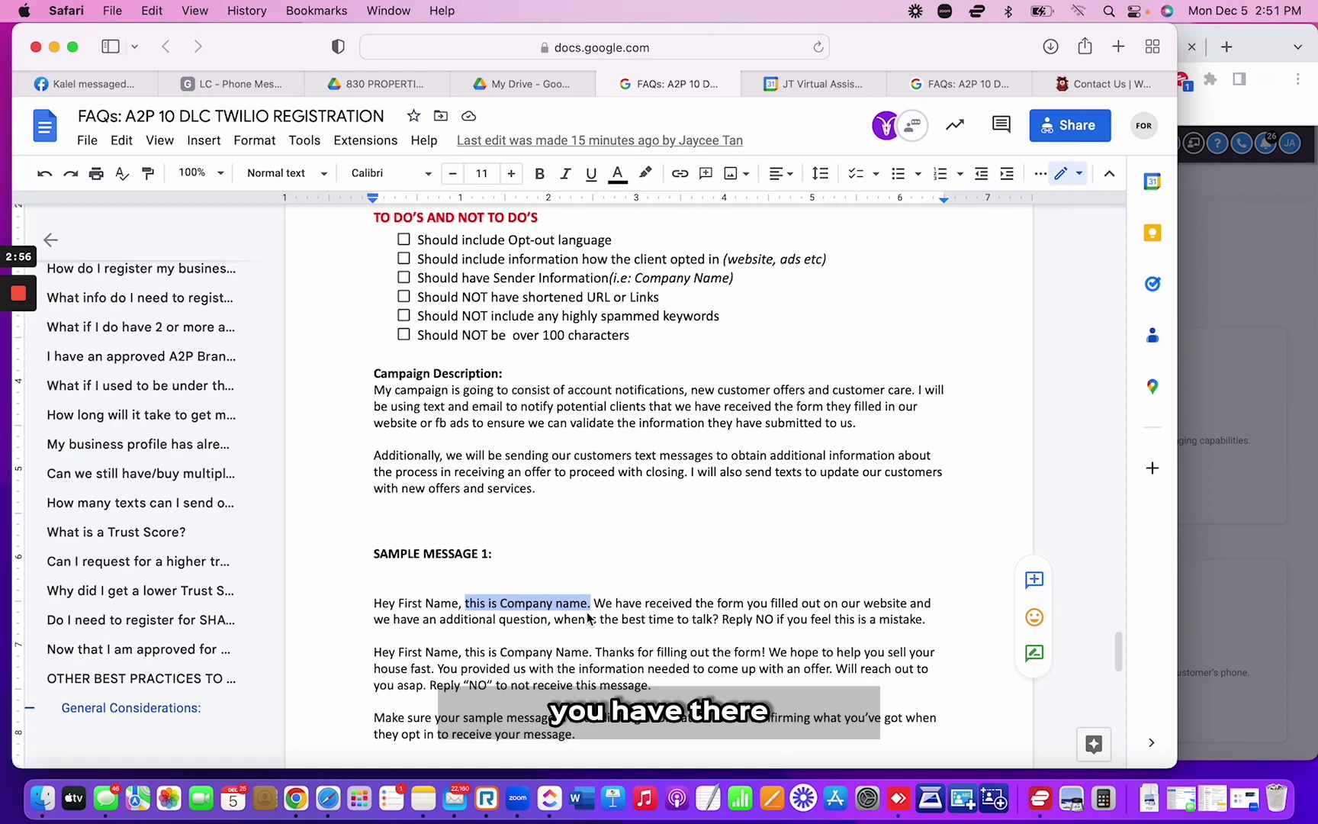
{"action": "left_click", "coordinate": [584, 610]}
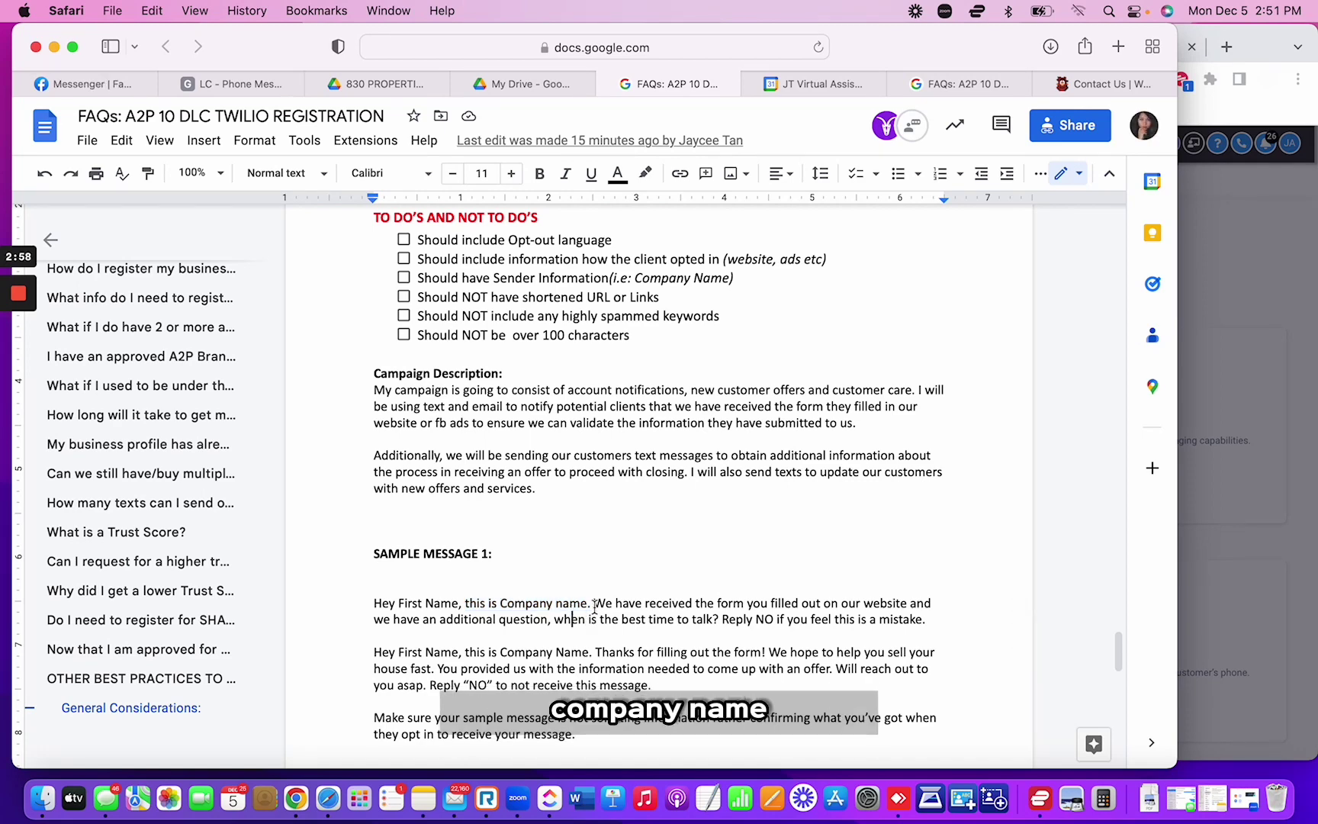
{"action": "left_click_drag", "start_coordinate": [588, 604], "coordinate": [501, 604]}
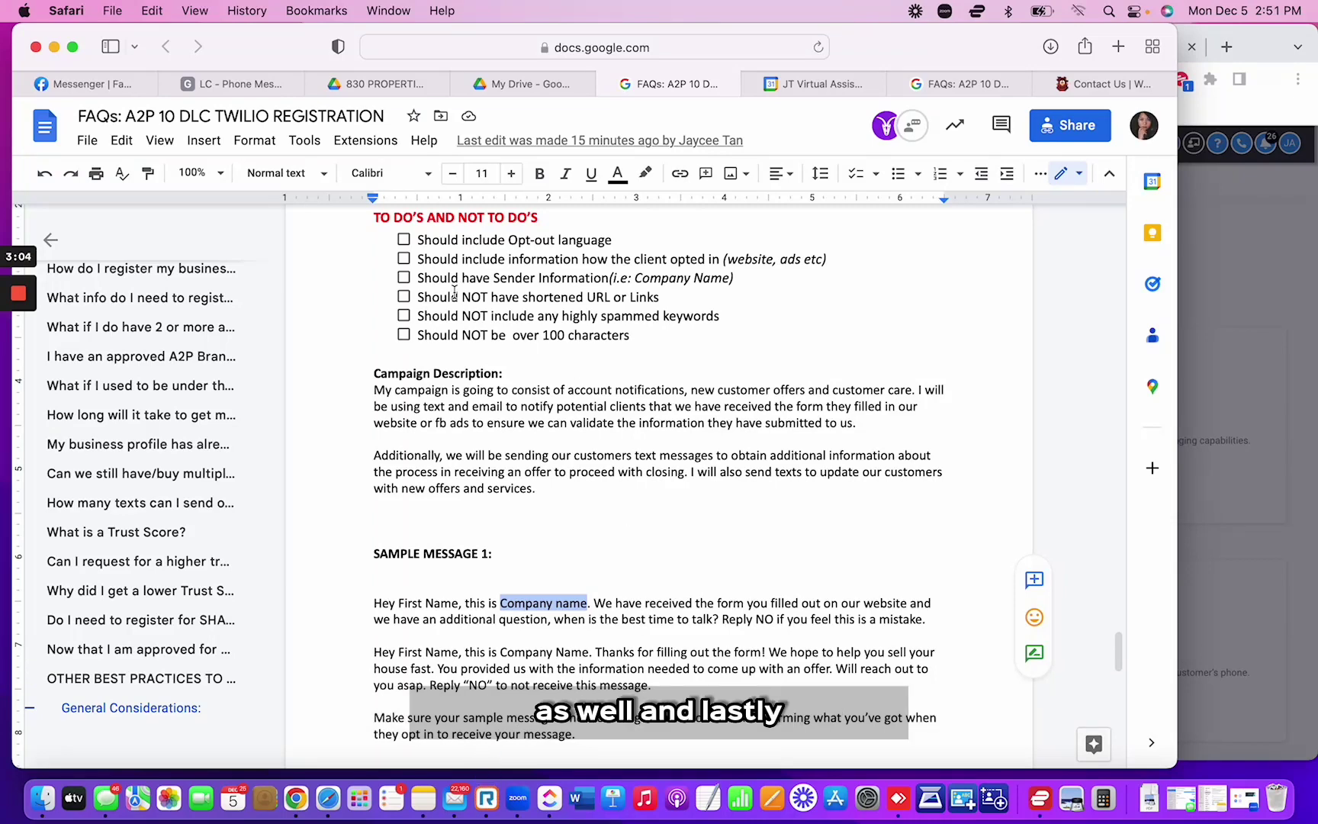
Highlight the Should NOT items, the whole sample message and the over-100-characters rule, then return to REIReply
{"action": "left_click_drag", "start_coordinate": [417, 296], "coordinate": [646, 334]}
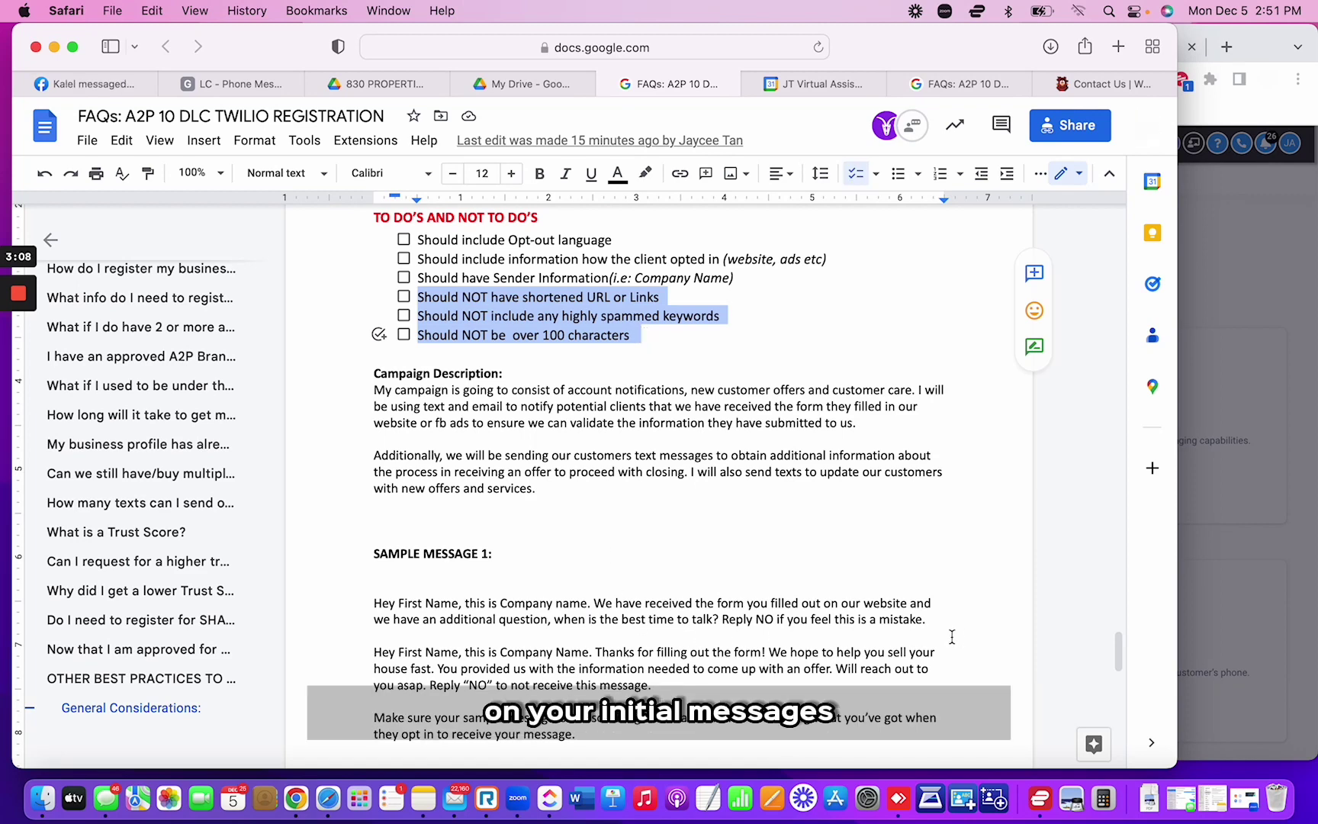
{"action": "left_click_drag", "start_coordinate": [932, 620], "coordinate": [416, 589]}
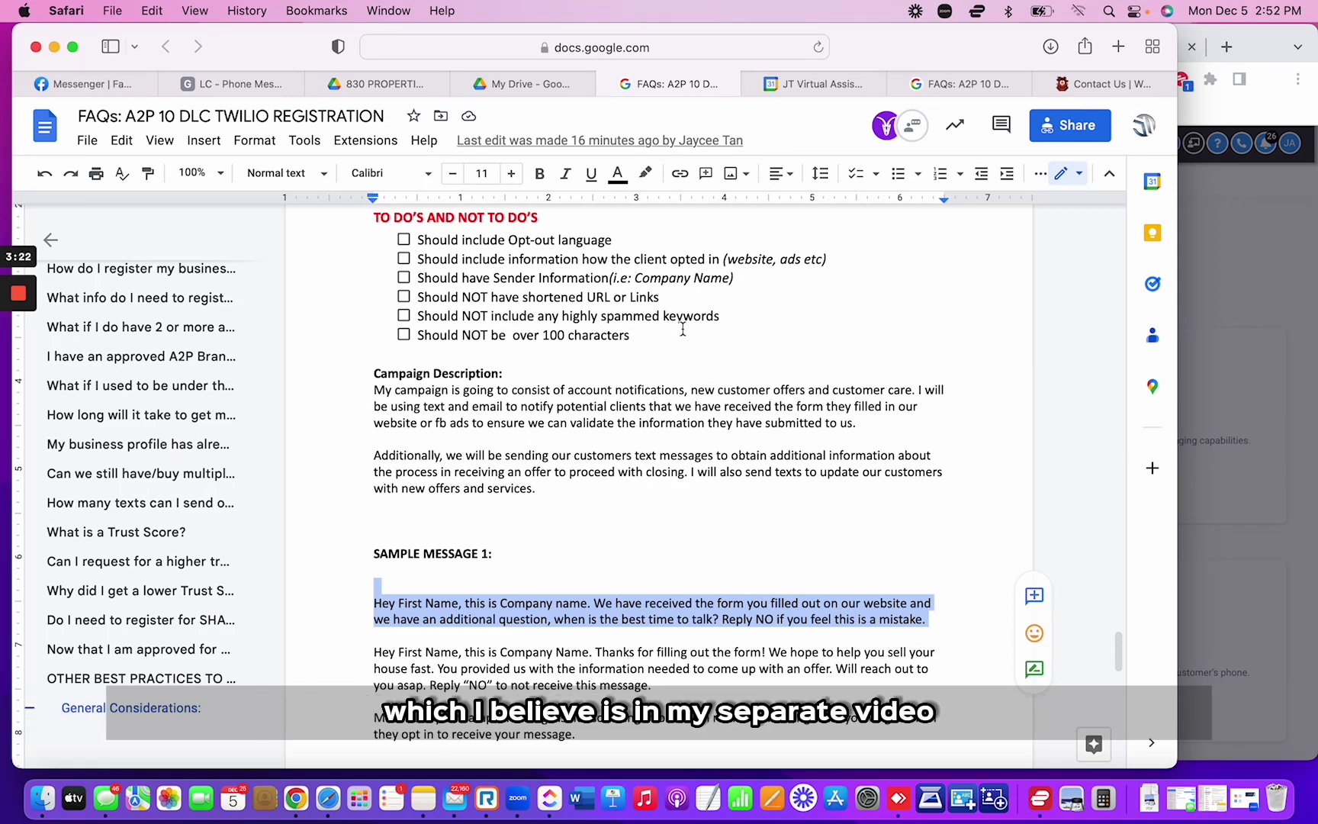
{"action": "left_click_drag", "start_coordinate": [644, 337], "coordinate": [432, 336]}
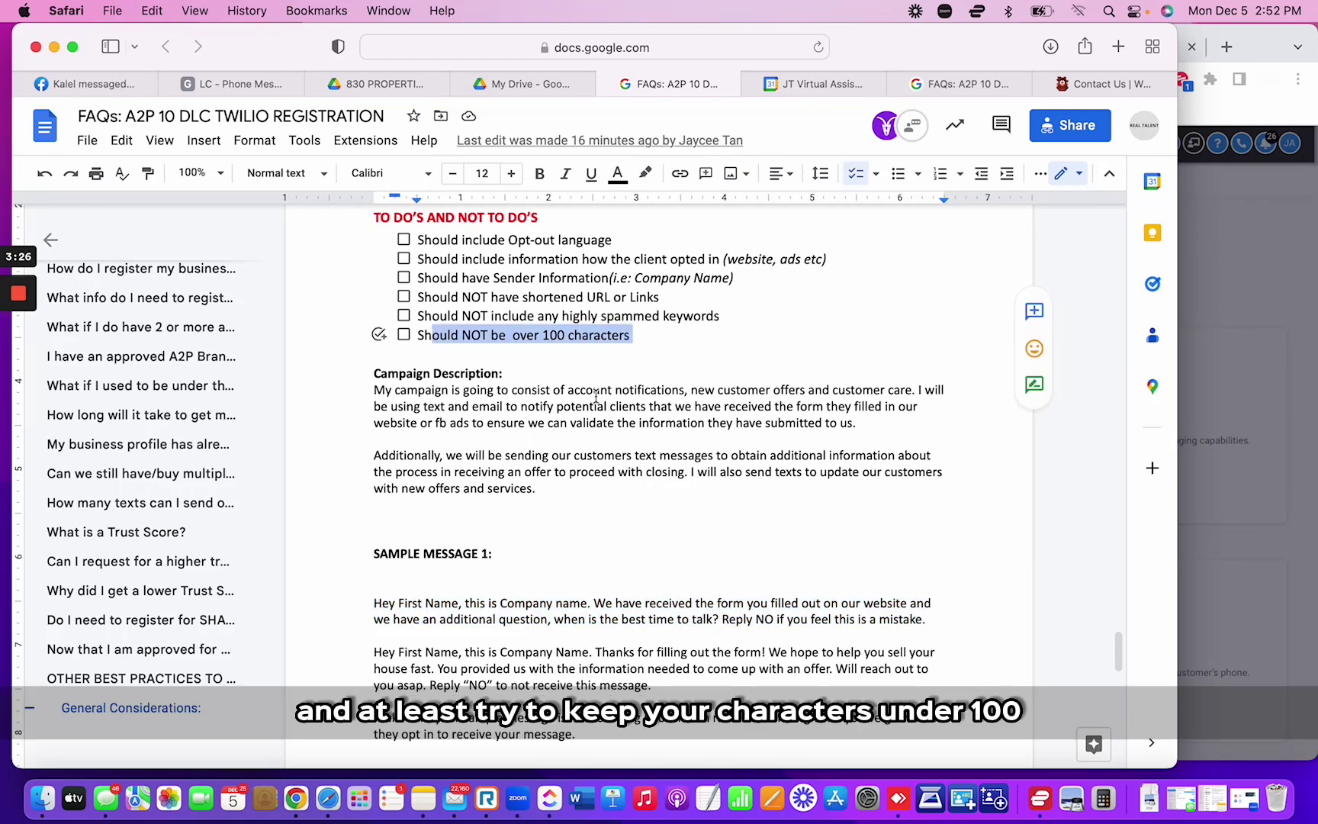
{"action": "scroll", "coordinate": [598, 401], "scroll_direction": "down", "scroll_amount": 1}
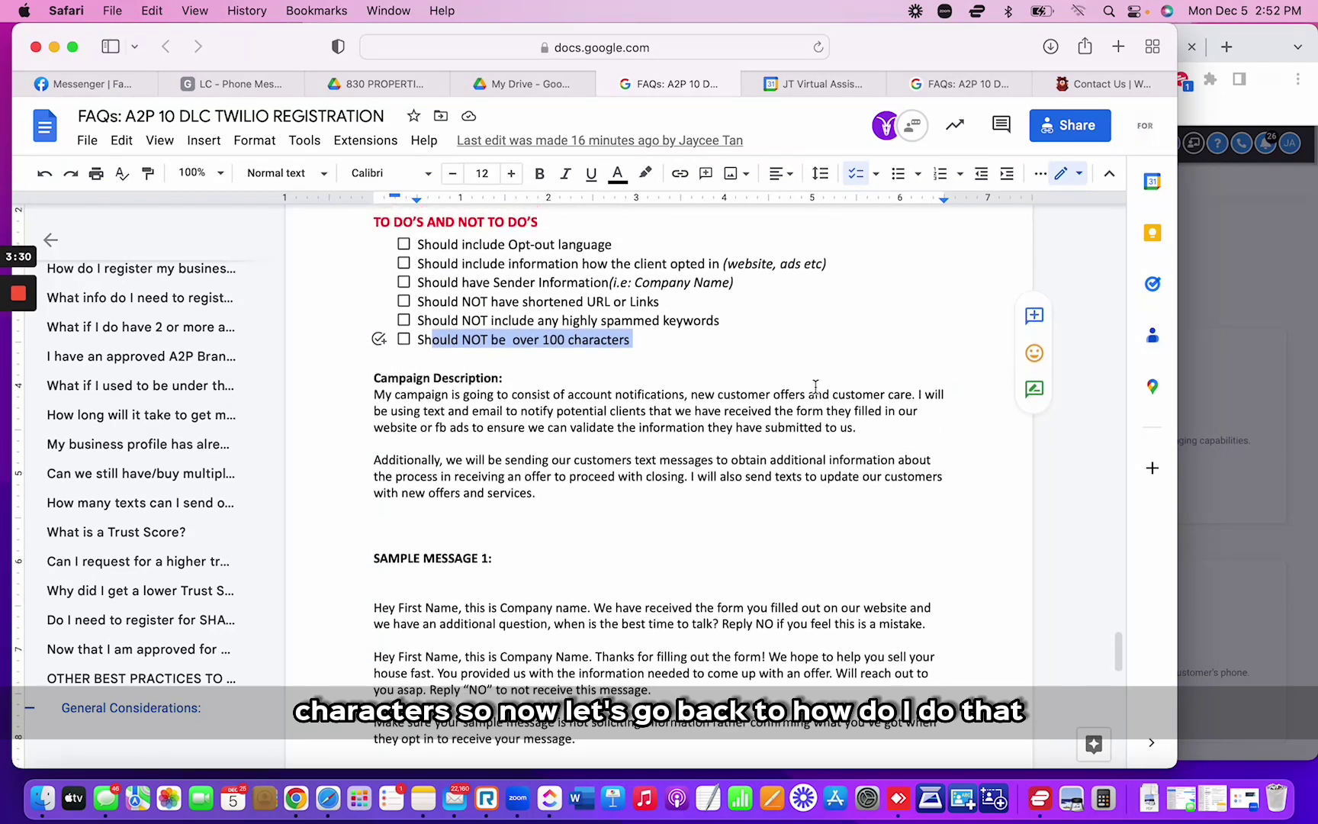
{"action": "left_click", "coordinate": [1280, 384]}
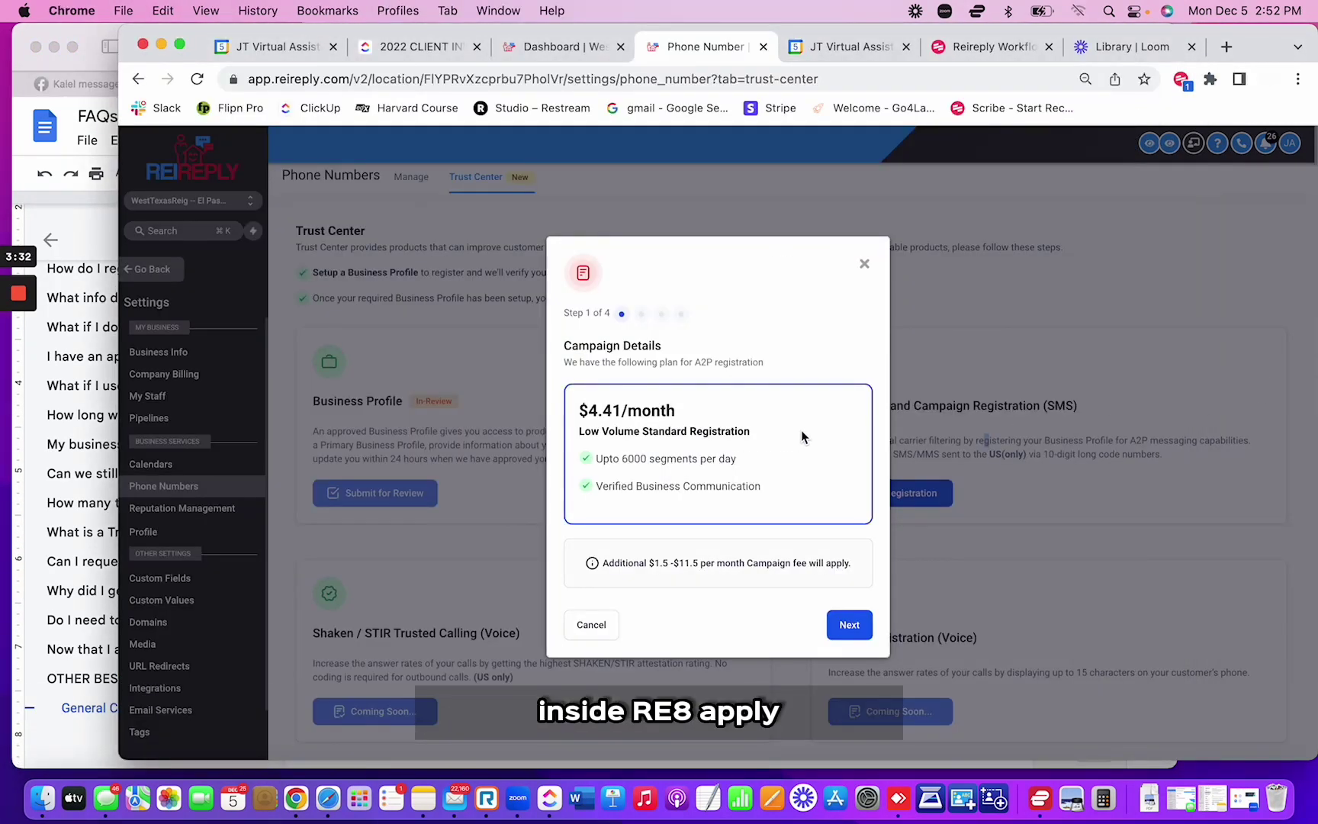
{"action": "left_click", "coordinate": [99, 247]}
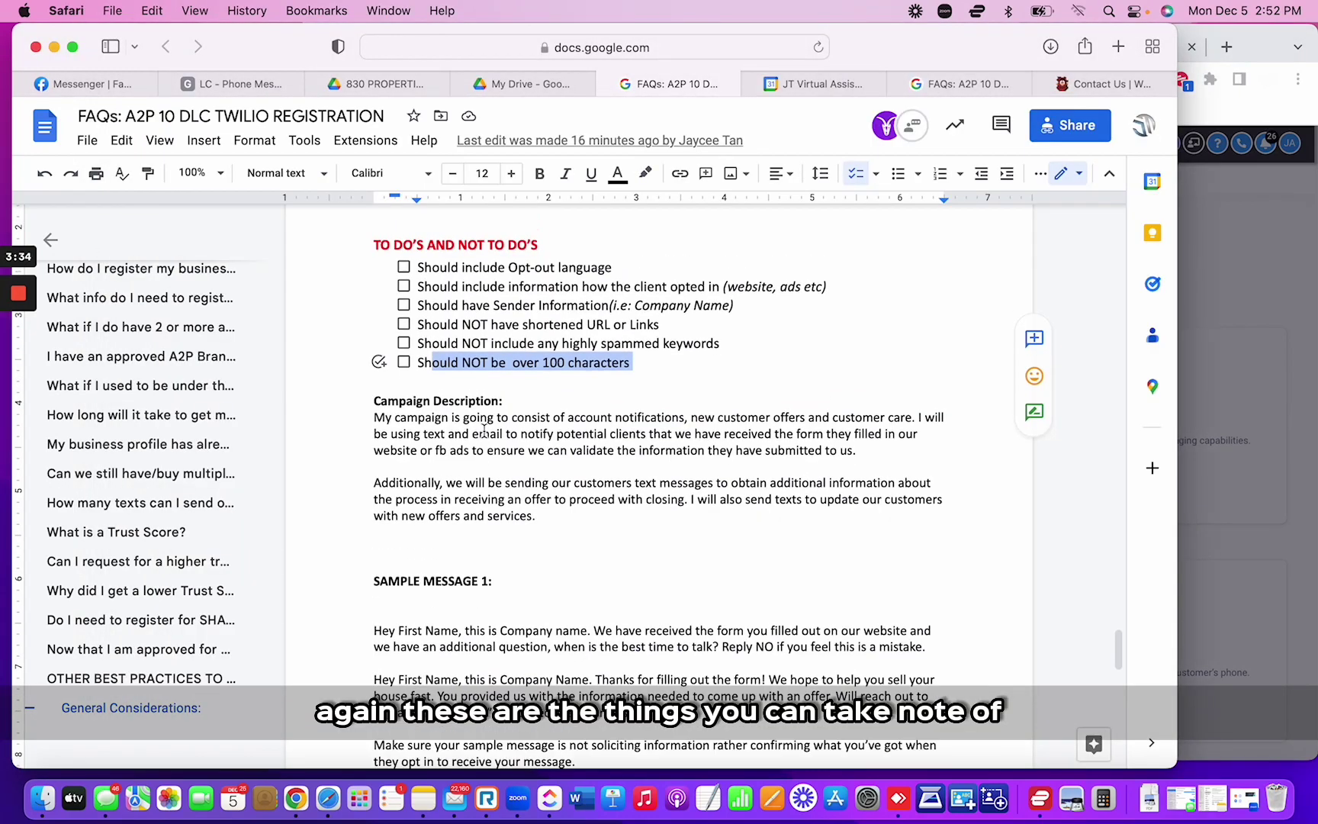
{"action": "scroll", "coordinate": [518, 425], "scroll_direction": "up", "scroll_amount": 3}
{"action": "scroll", "coordinate": [526, 426], "scroll_direction": "down", "scroll_amount": 8}
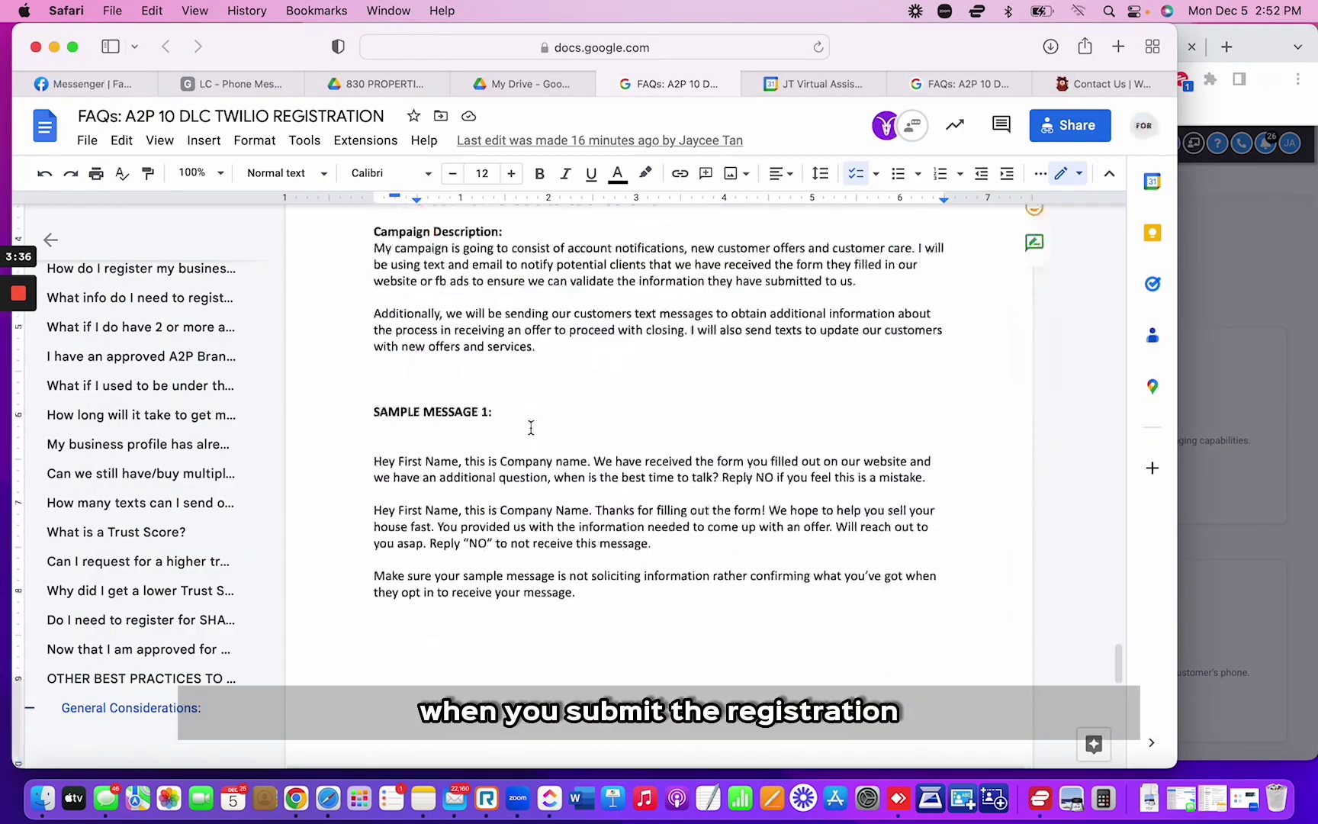
{"action": "scroll", "coordinate": [531, 427], "scroll_direction": "up", "scroll_amount": 2}
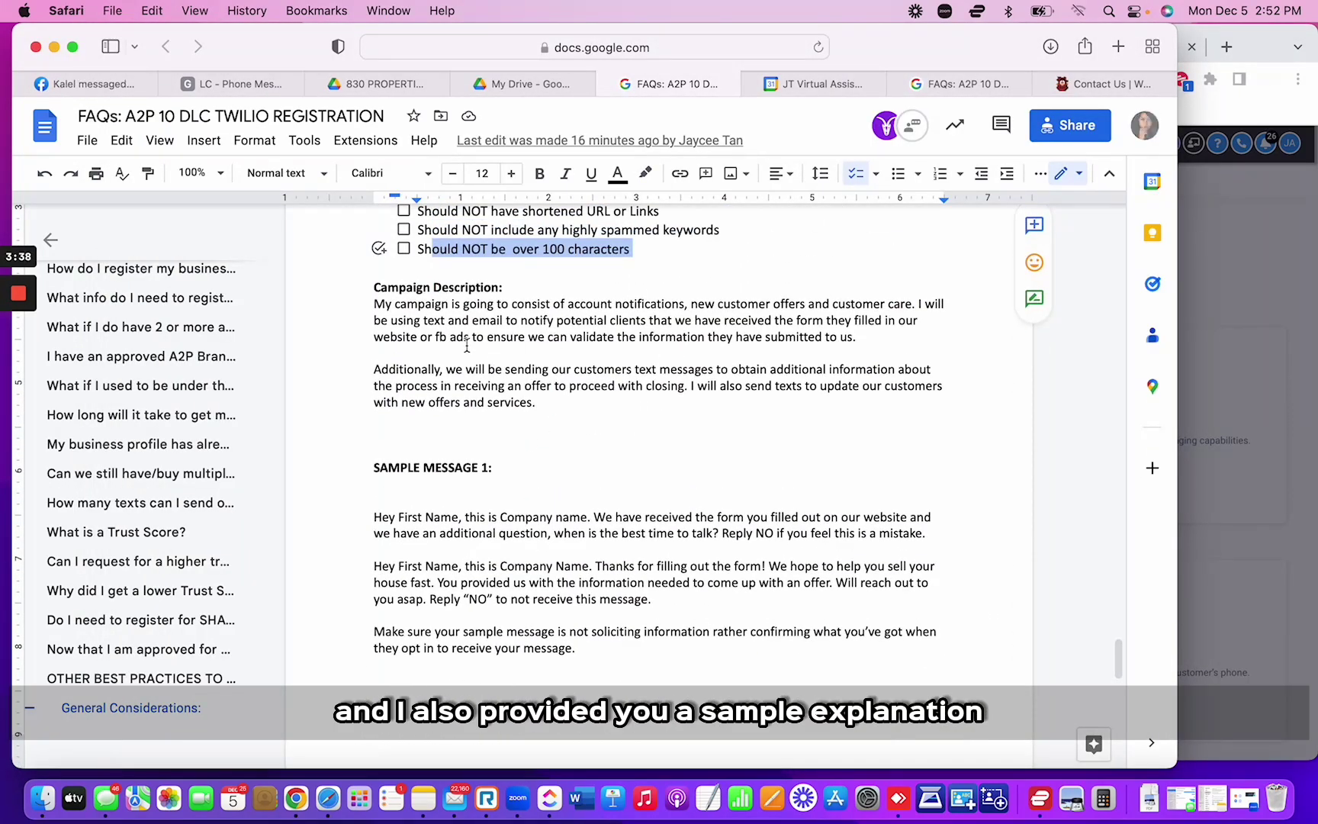
{"action": "left_click", "coordinate": [439, 448]}
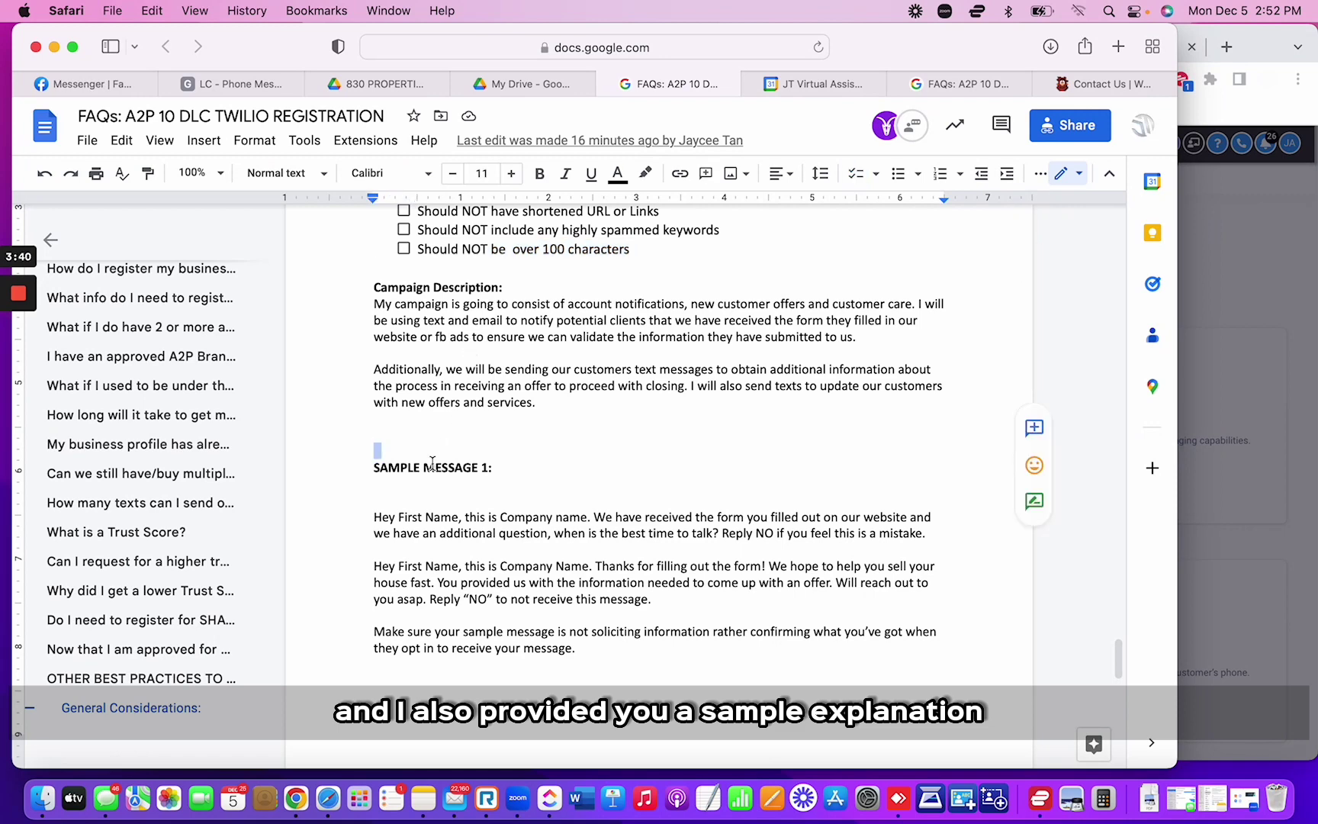
{"action": "scroll", "coordinate": [513, 469], "scroll_direction": "down", "scroll_amount": 5}
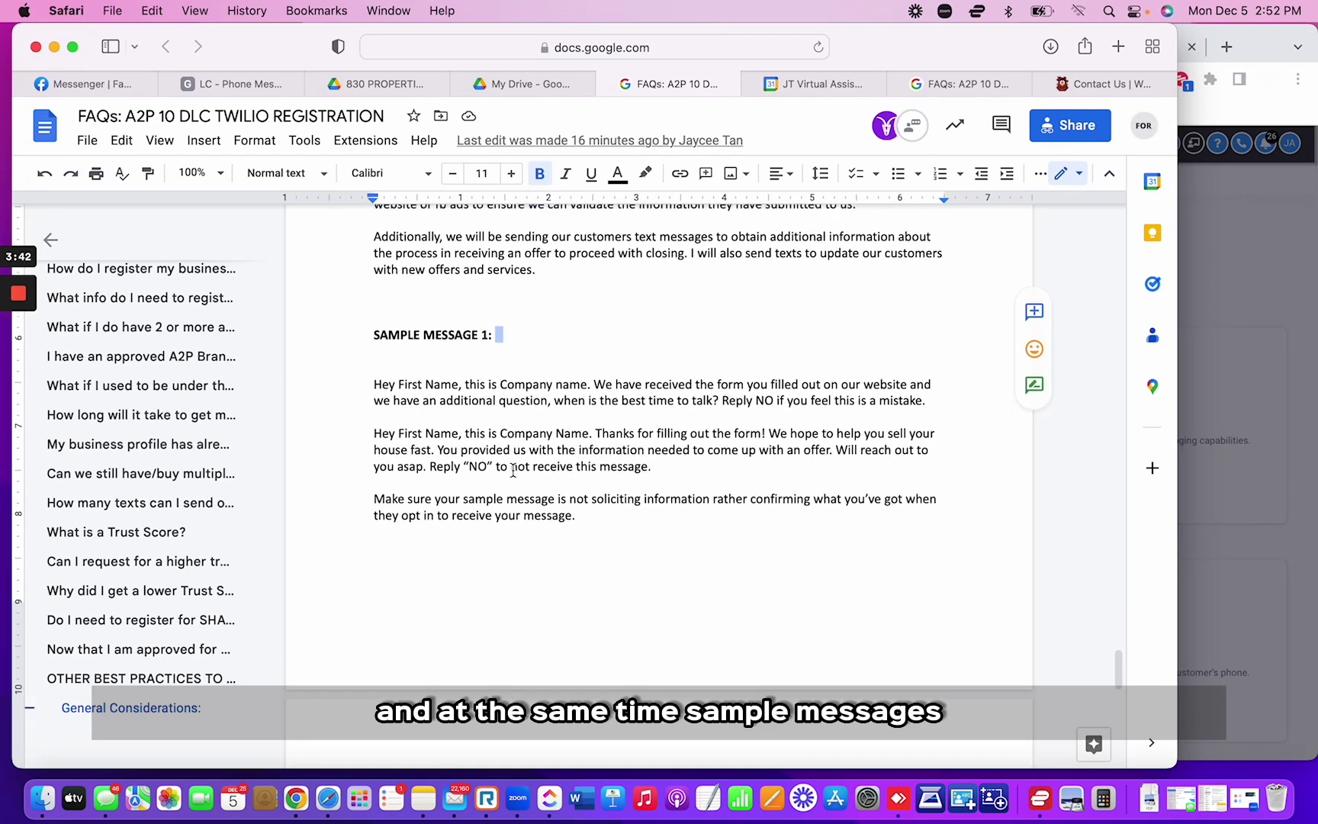
{"action": "scroll", "coordinate": [514, 470], "scroll_direction": "down", "scroll_amount": 4}
{"action": "scroll", "coordinate": [513, 470], "scroll_direction": "up", "scroll_amount": 7}
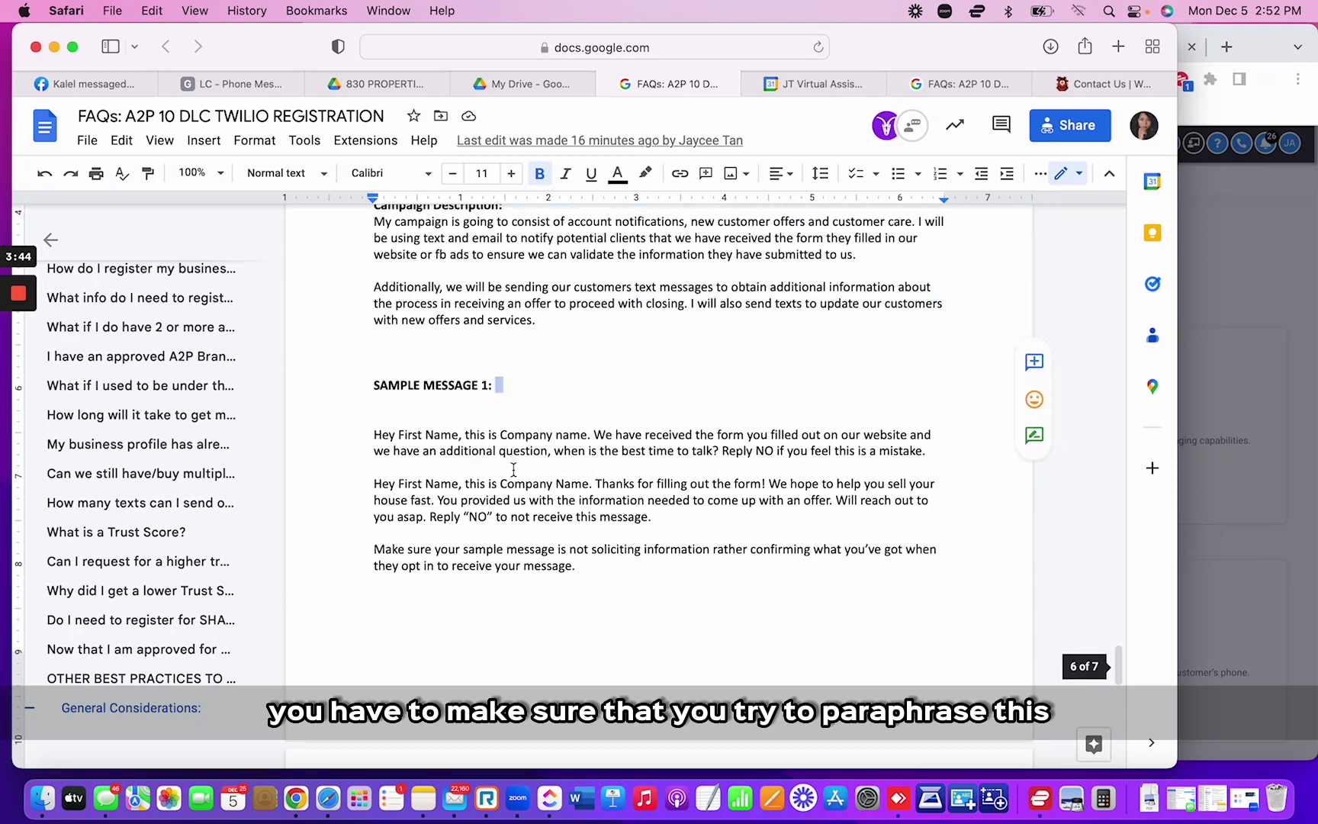
{"action": "scroll", "coordinate": [509, 468], "scroll_direction": "up", "scroll_amount": 1}
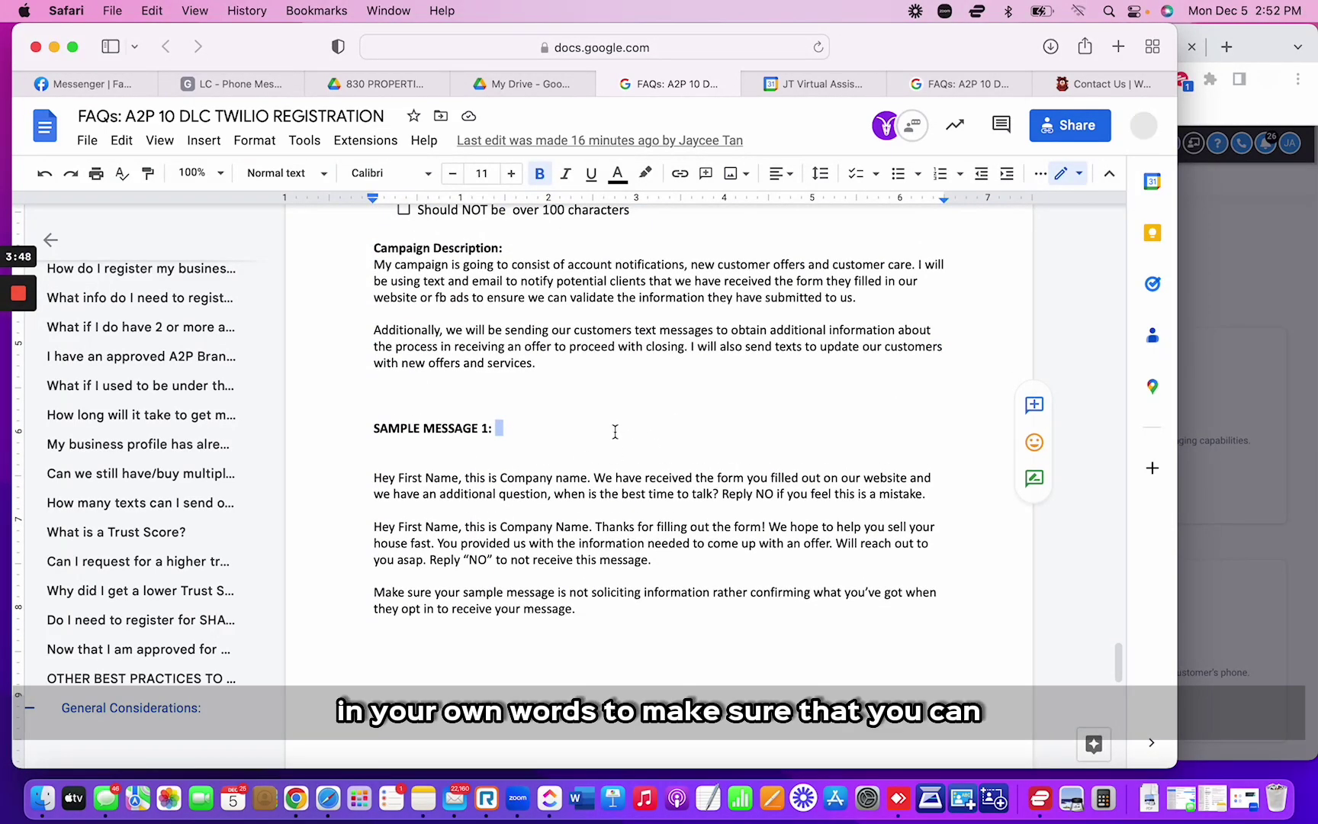
{"action": "left_click", "coordinate": [1201, 357]}
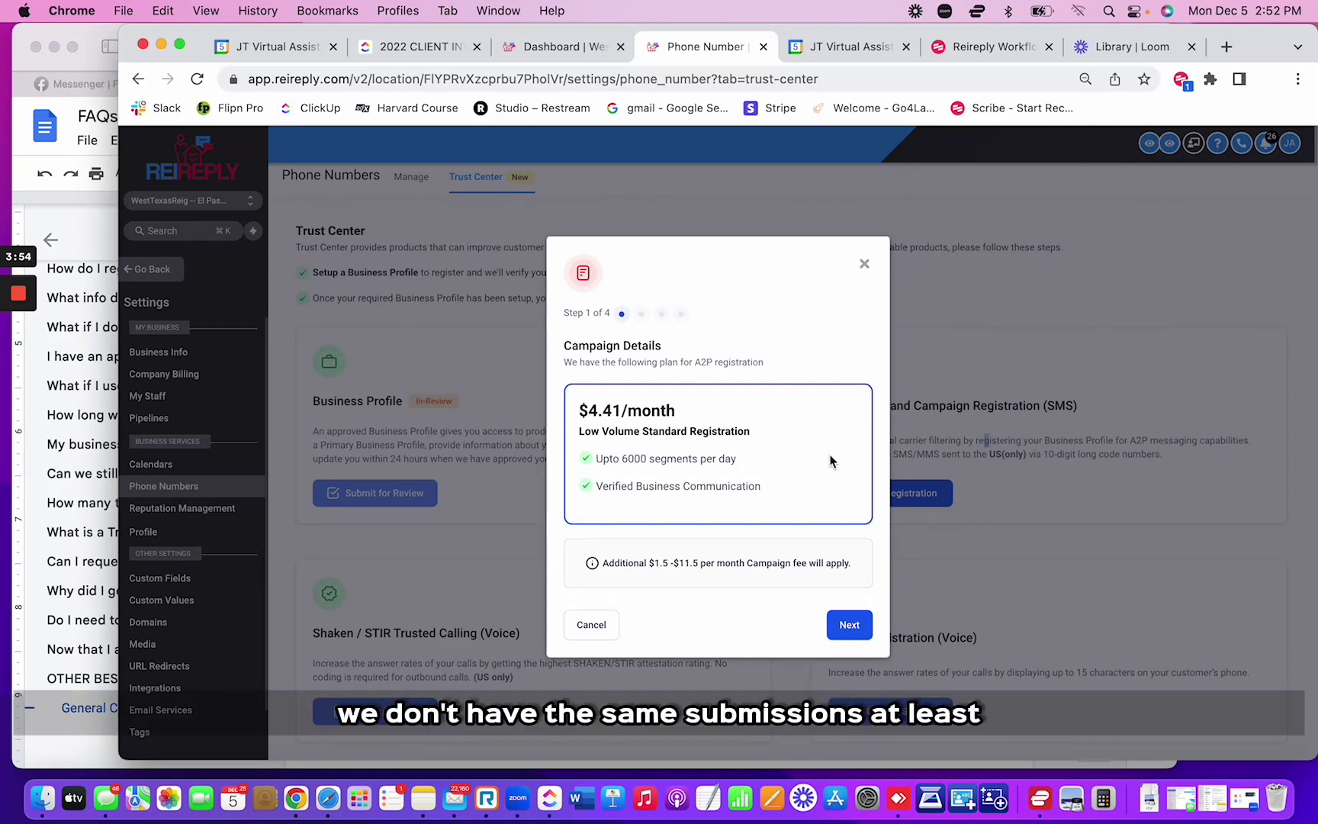
Advance the campaign wizard to step 2 with Mixed as the A2P use case, then return to the FAQ
{"action": "left_click", "coordinate": [850, 625]}
{"action": "left_click", "coordinate": [717, 422]}
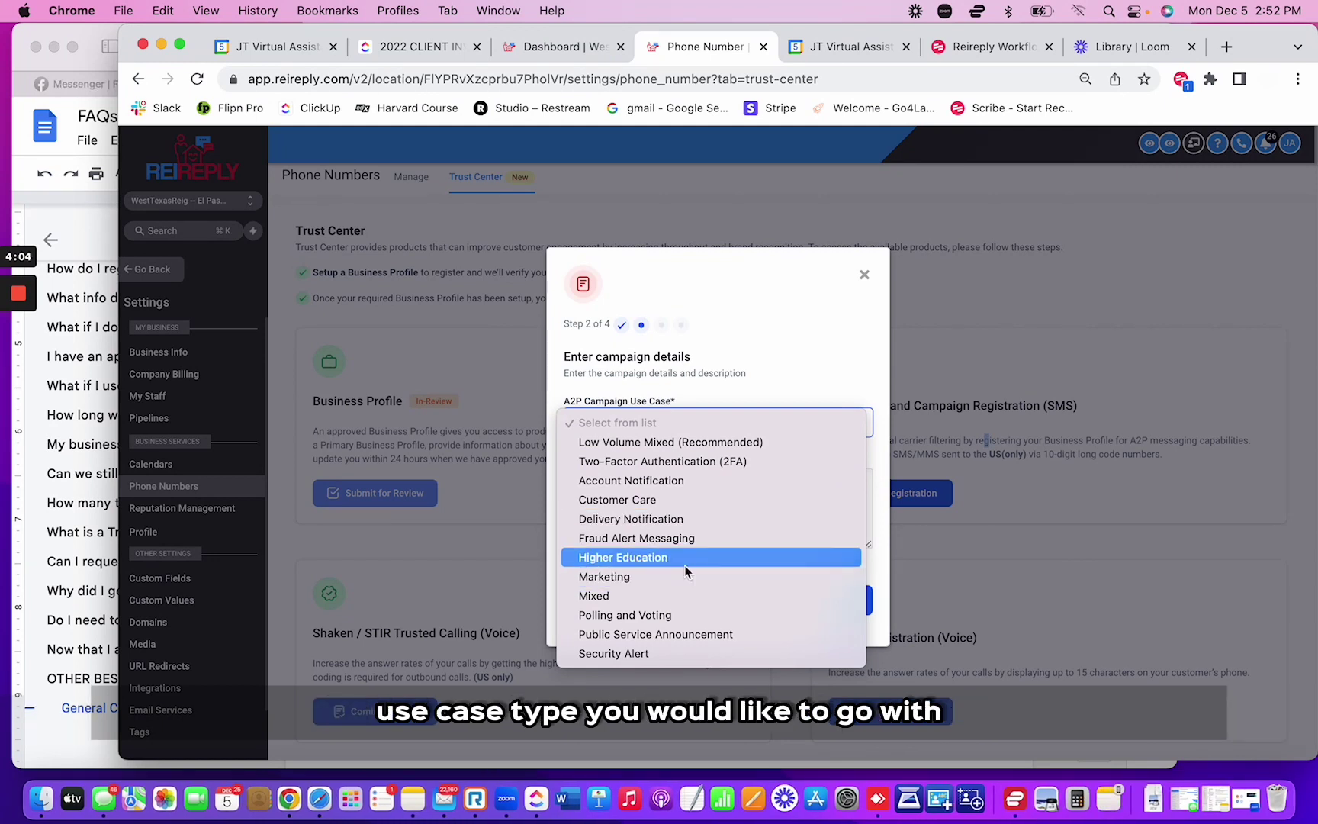
{"action": "left_click", "coordinate": [648, 599]}
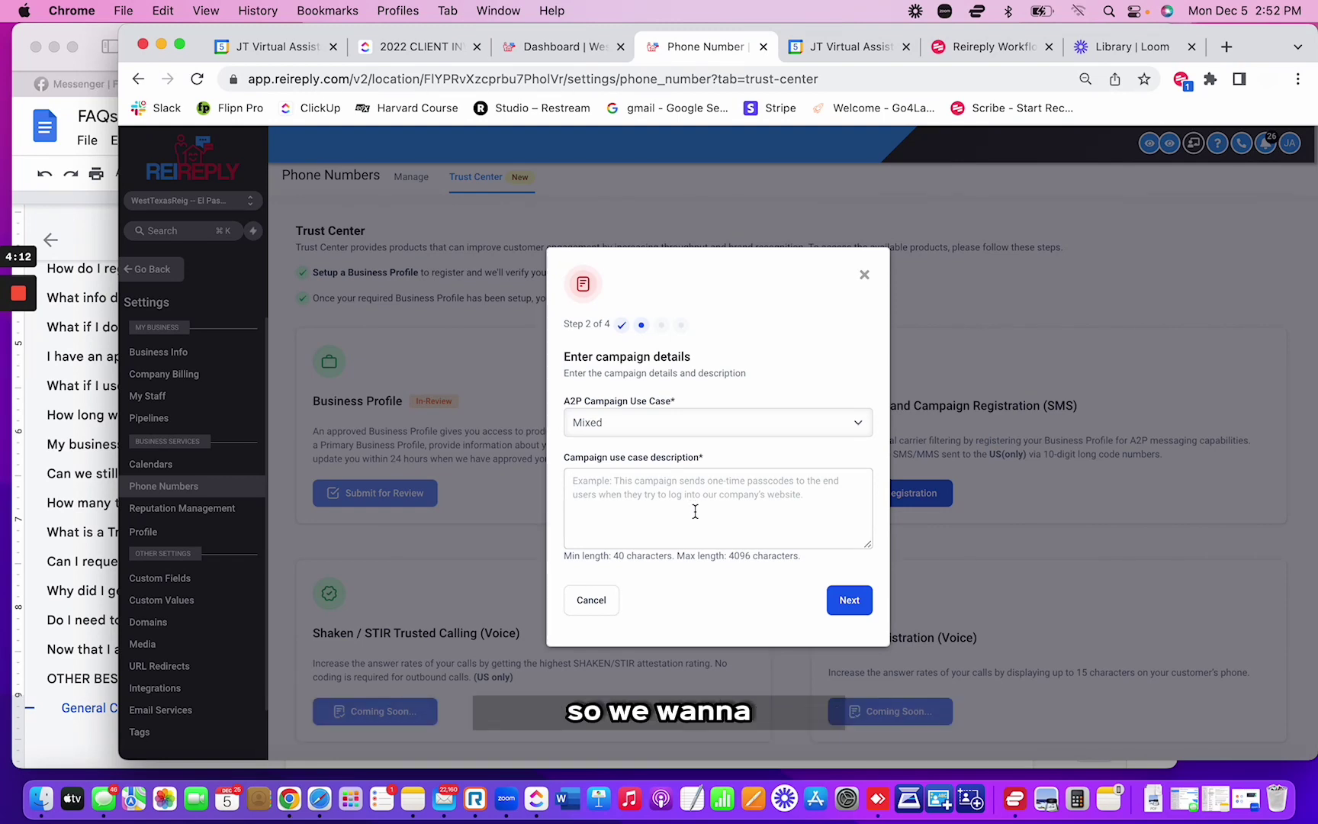
{"action": "left_click", "coordinate": [92, 250]}
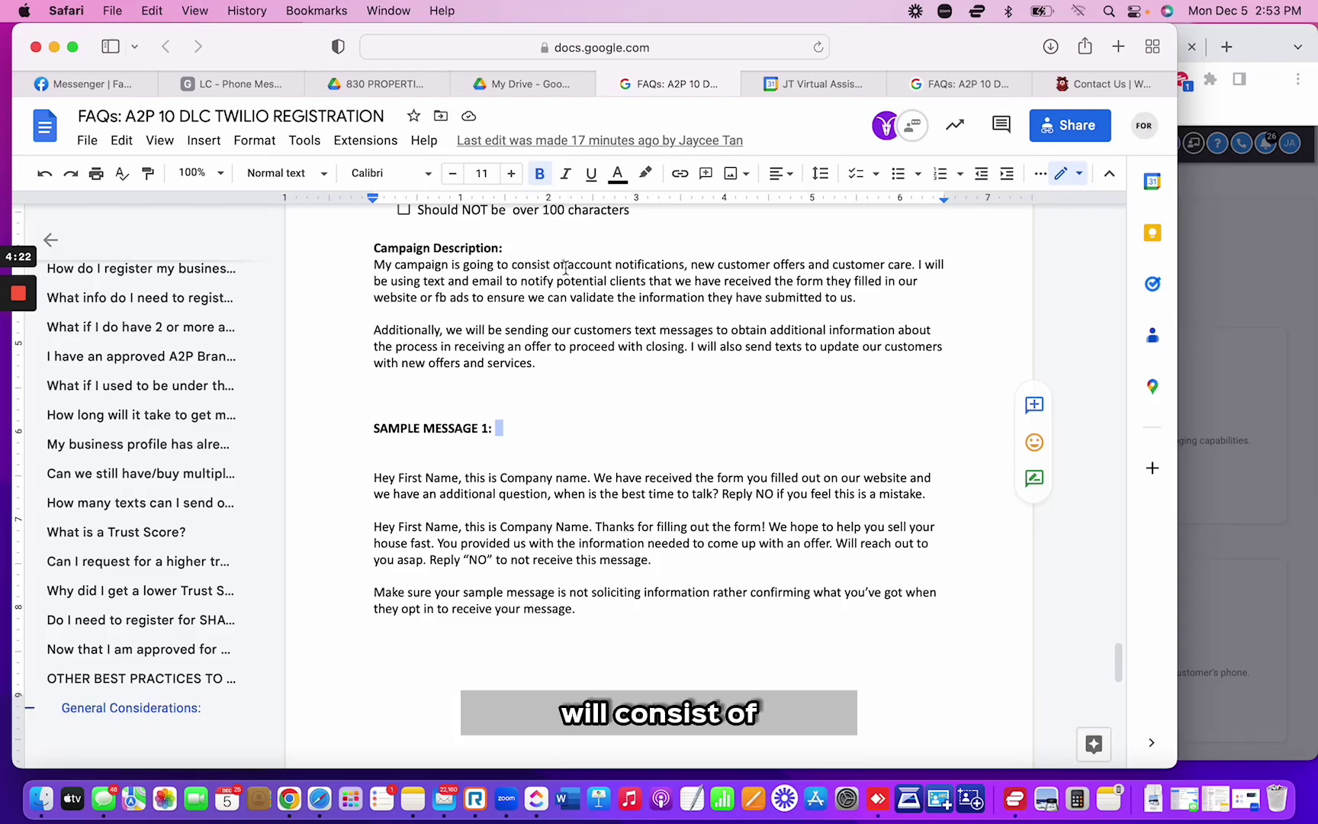
Highlight the message types in the FAQ's Campaign Description, then reopen REIReply's use case options
{"action": "left_click_drag", "start_coordinate": [567, 265], "coordinate": [807, 265]}
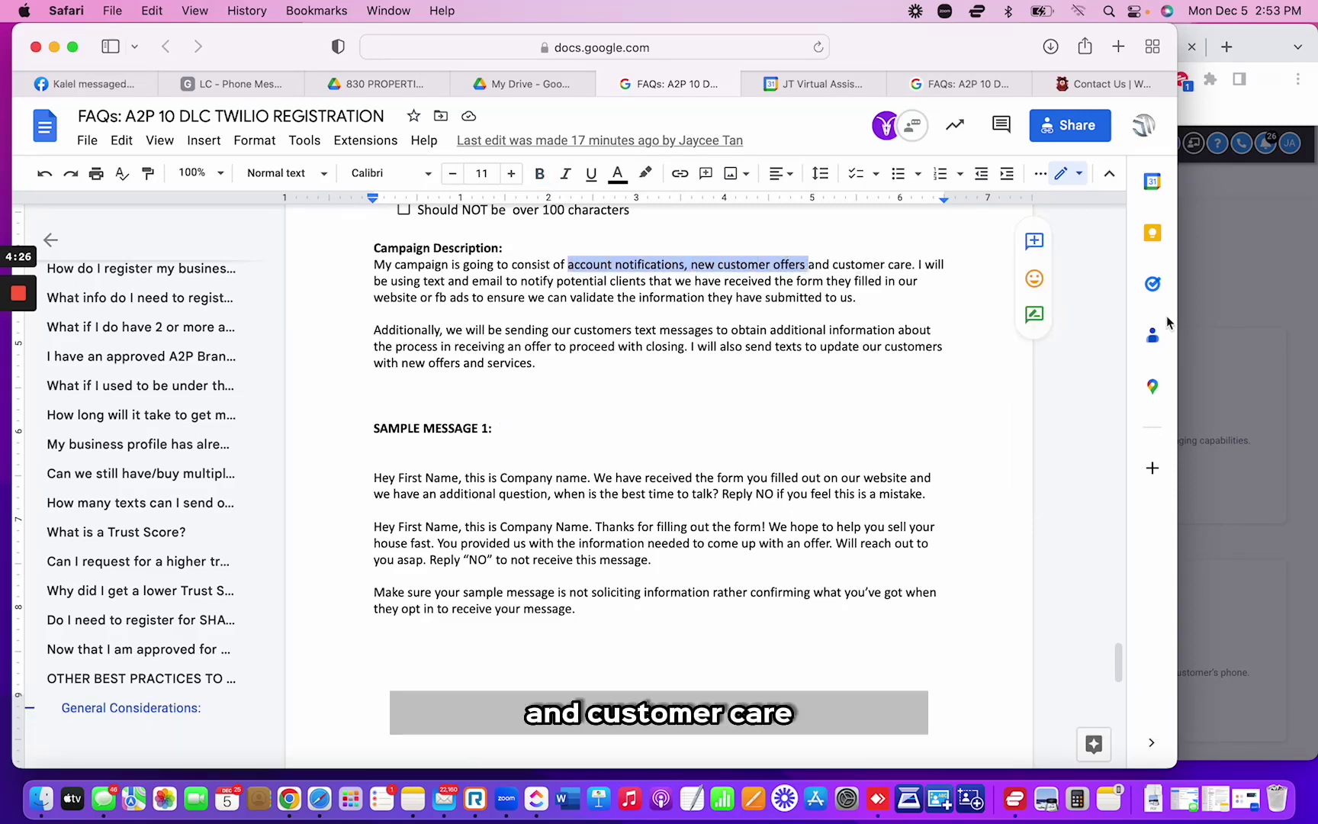
{"action": "left_click", "coordinate": [1190, 321]}
{"action": "left_click", "coordinate": [637, 426]}
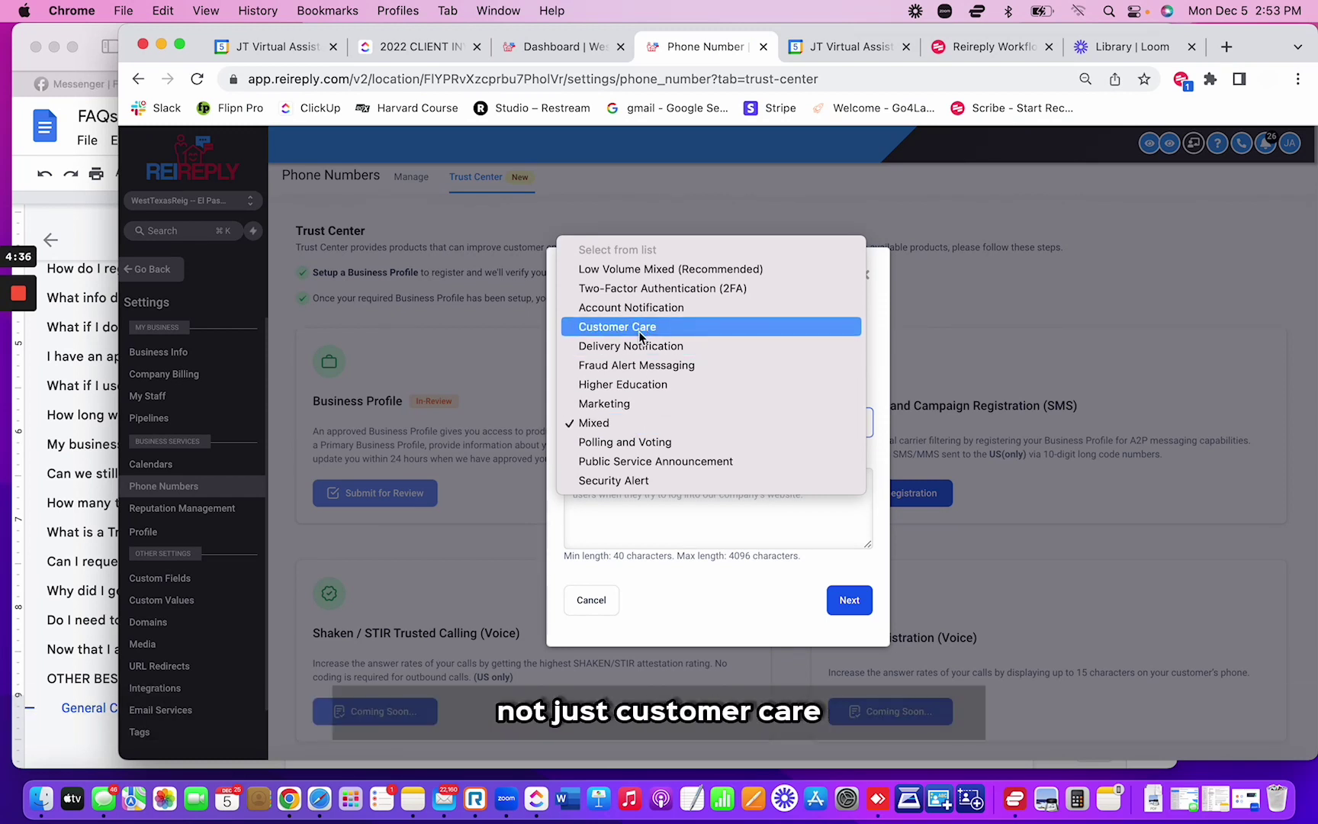
Keeping Mixed, copy the FAQ's two-paragraph campaign description into REIReply's use case description box
{"action": "left_click", "coordinate": [642, 429]}
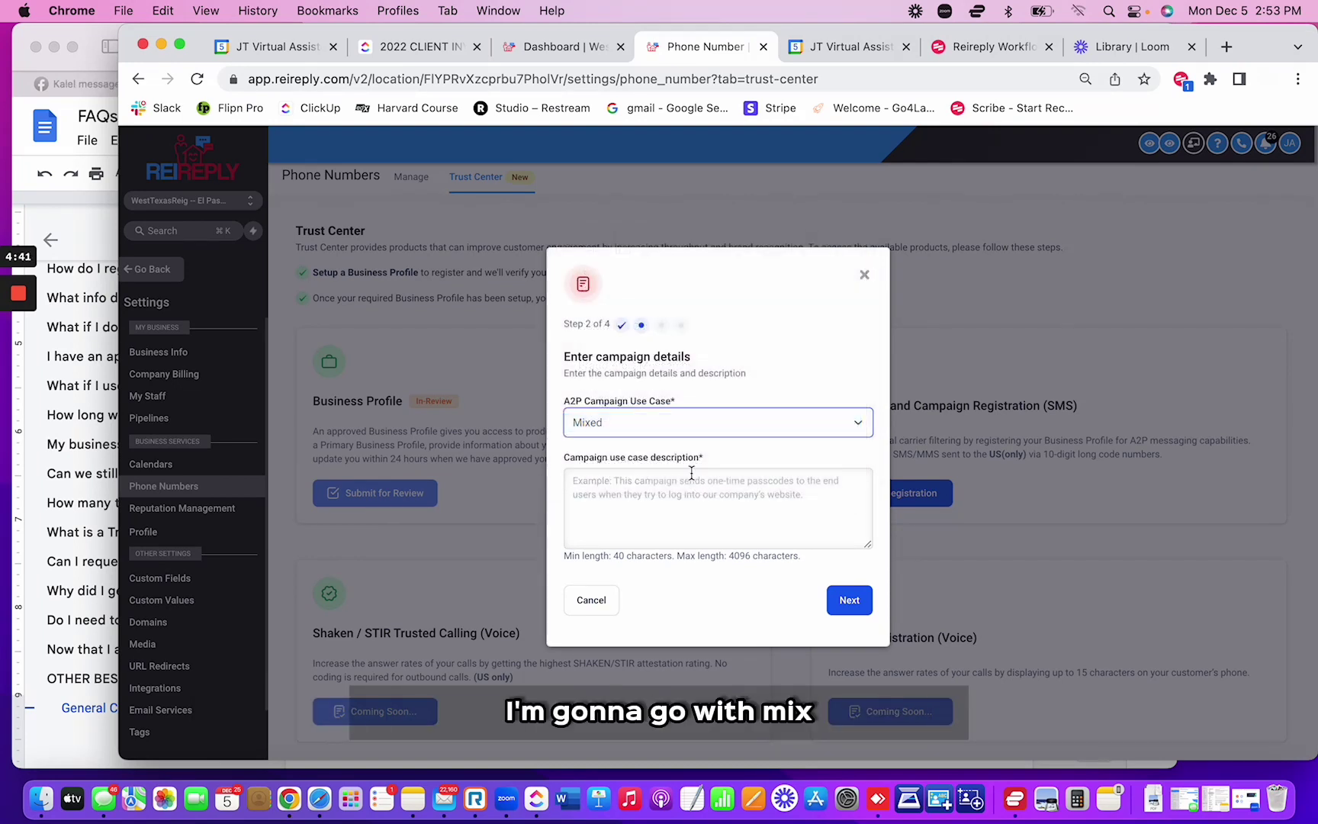
{"action": "left_click", "coordinate": [83, 241]}
{"action": "left_click_drag", "start_coordinate": [547, 363], "coordinate": [370, 264]}
{"action": "key", "text": "super+c"}
{"action": "key", "text": "super+Tab"}
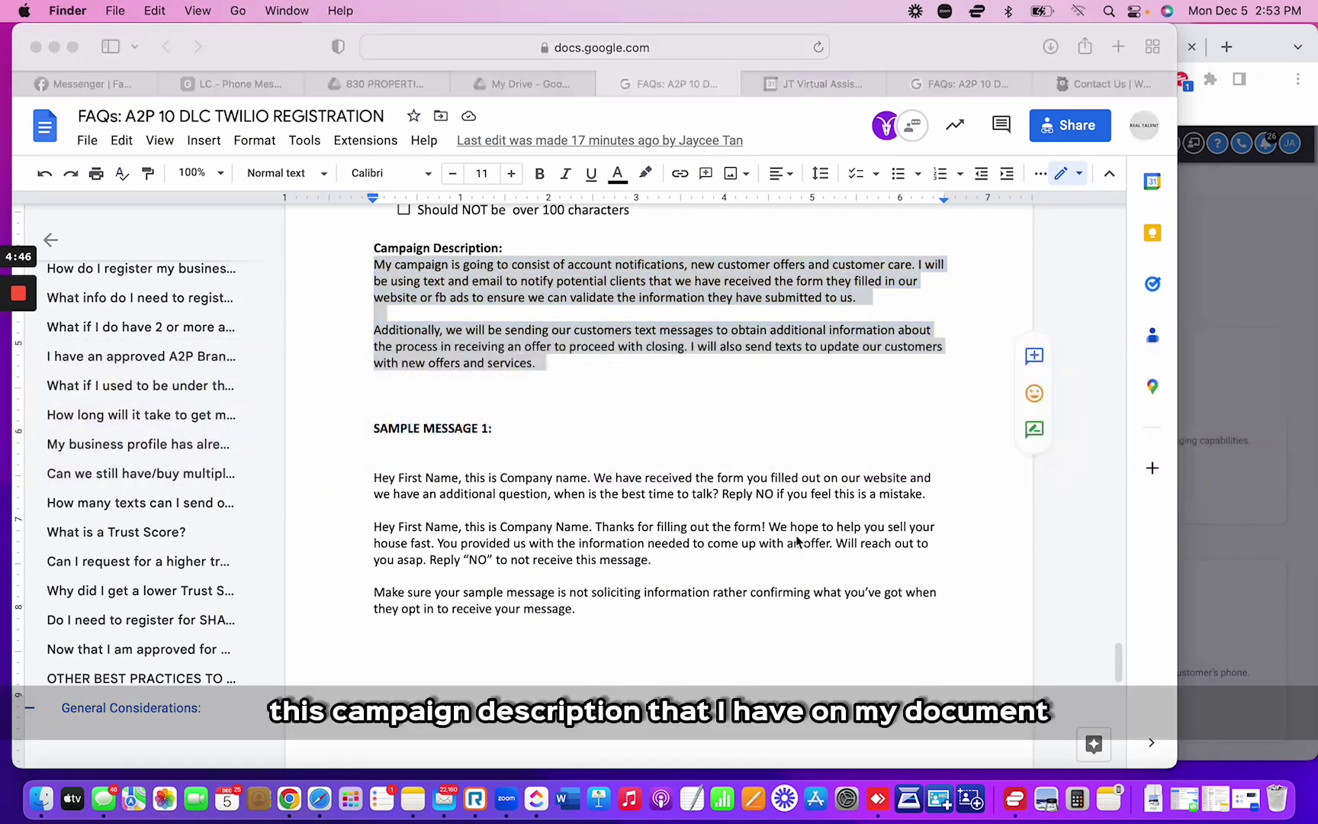
{"action": "left_click", "coordinate": [1232, 353]}
{"action": "left_click", "coordinate": [622, 480]}
{"action": "key", "text": "super+v"}
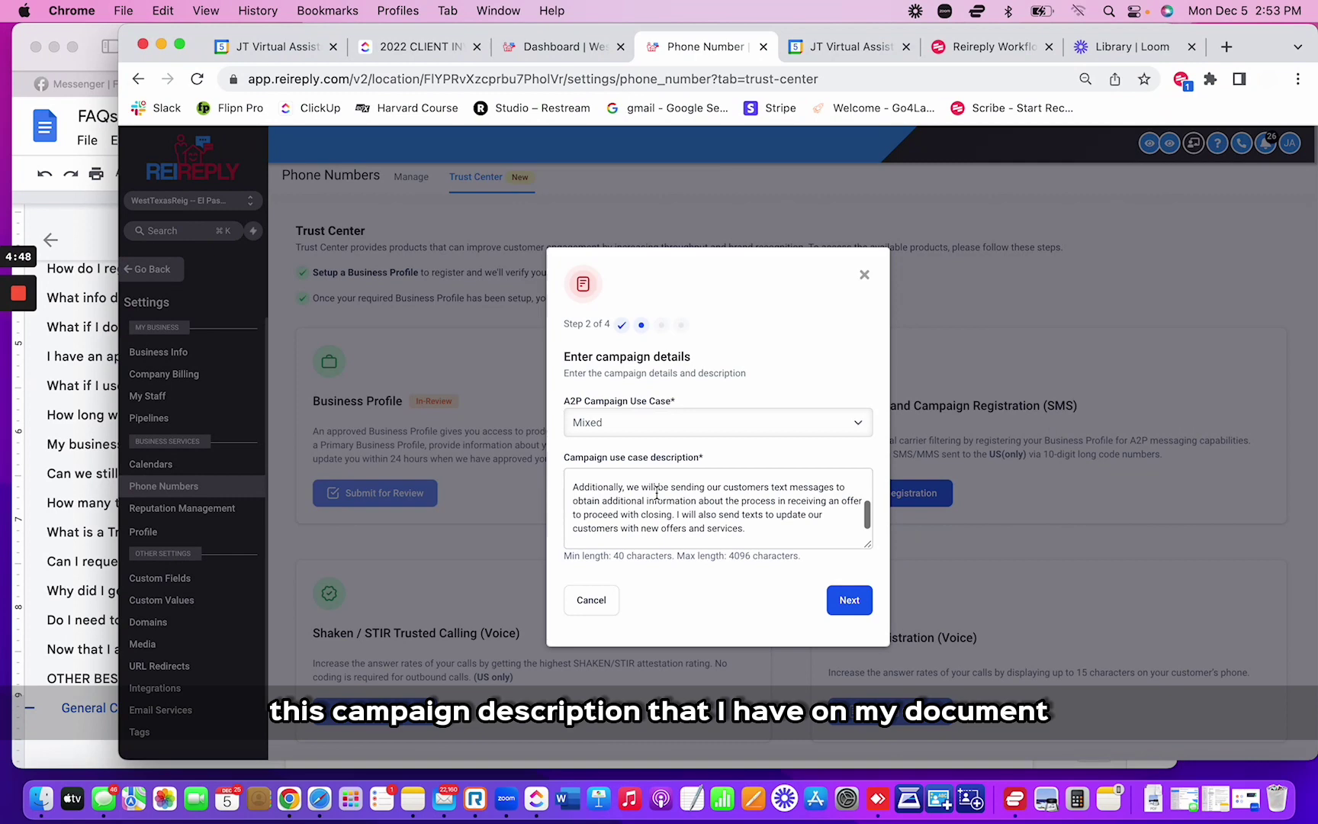
{"action": "scroll", "coordinate": [656, 494], "scroll_direction": "up", "scroll_amount": 3}
{"action": "left_click", "coordinate": [66, 220]}
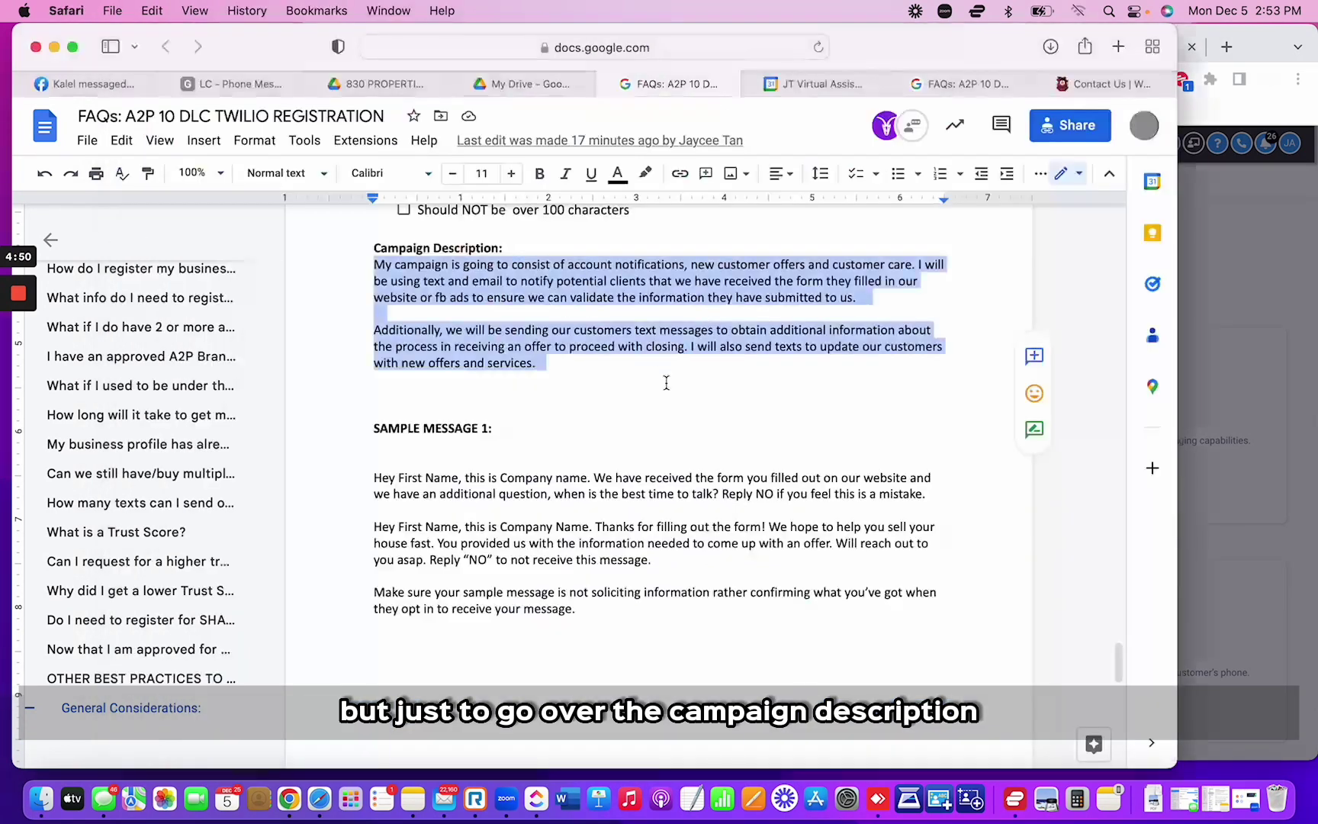
{"action": "left_click", "coordinate": [582, 367]}
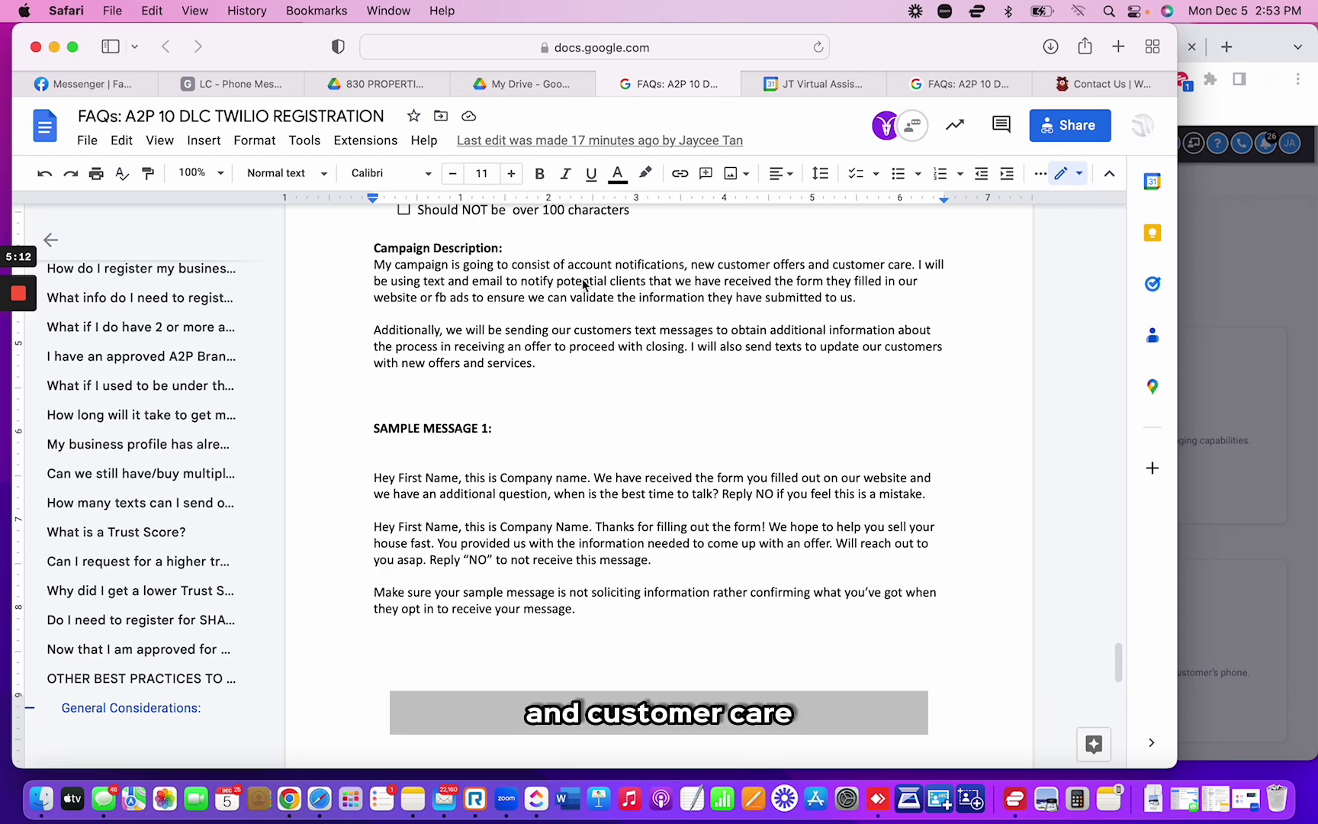
{"action": "left_click_drag", "start_coordinate": [459, 290], "coordinate": [620, 285]}
{"action": "left_click", "coordinate": [444, 283]}
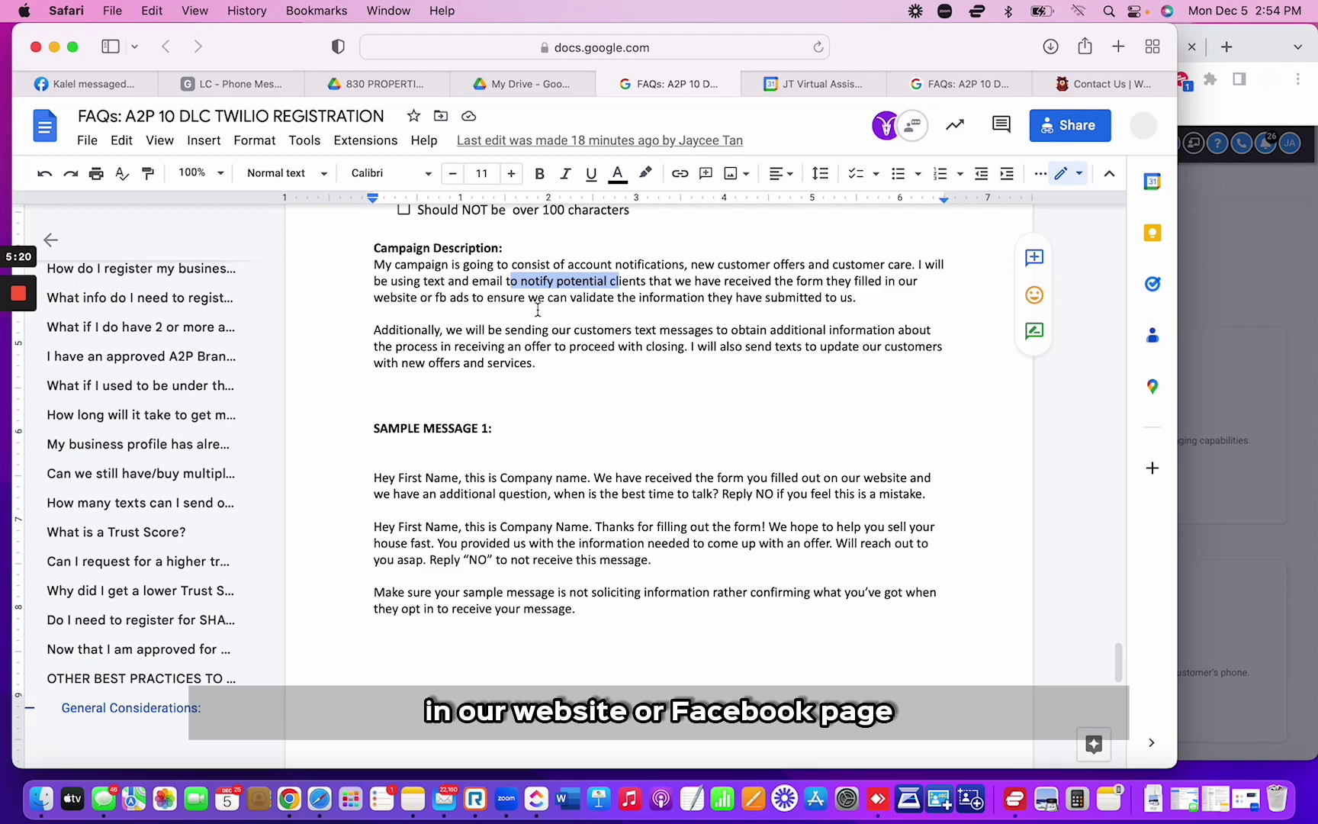
{"action": "left_click_drag", "start_coordinate": [515, 298], "coordinate": [547, 299]}
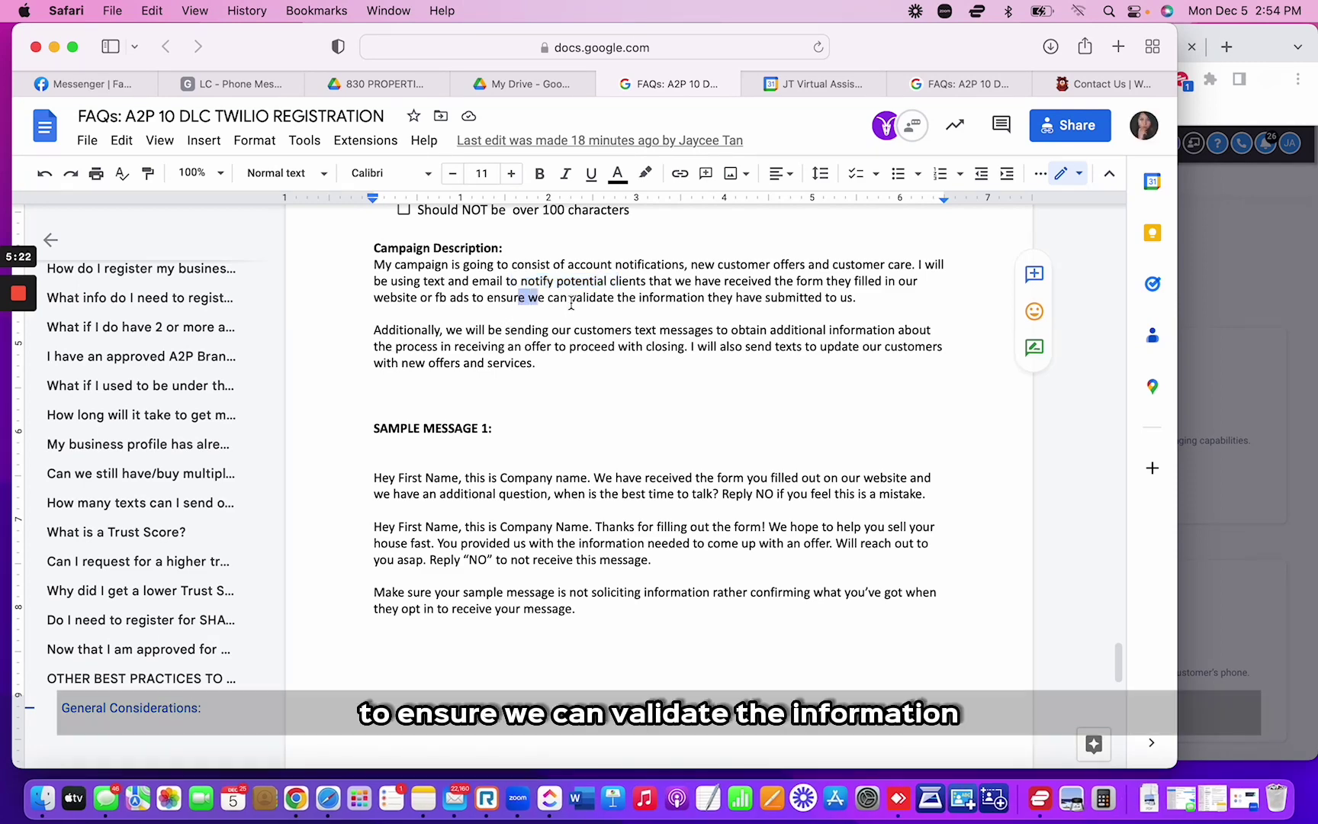
{"action": "left_click", "coordinate": [649, 324]}
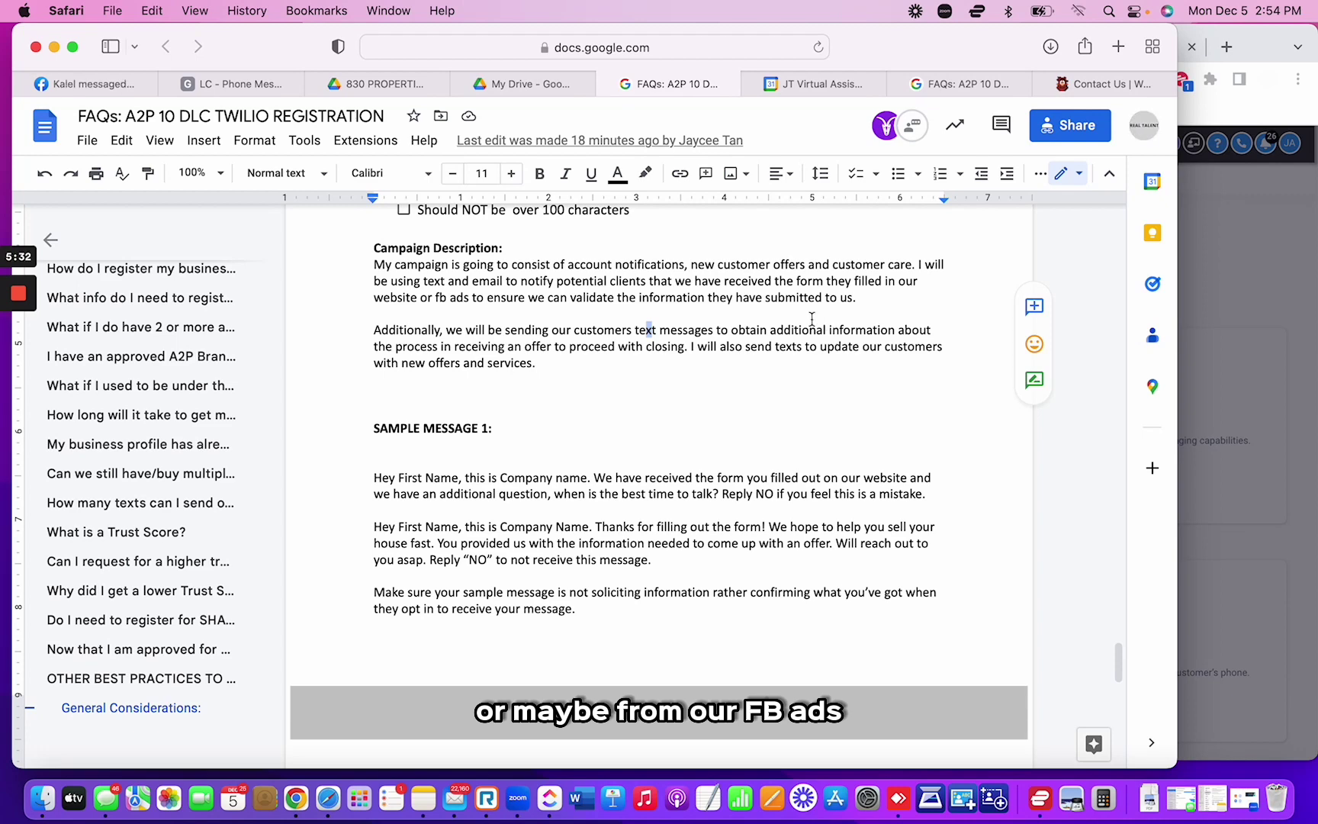
{"action": "double_click", "coordinate": [897, 314]}
{"action": "left_click", "coordinate": [866, 299]}
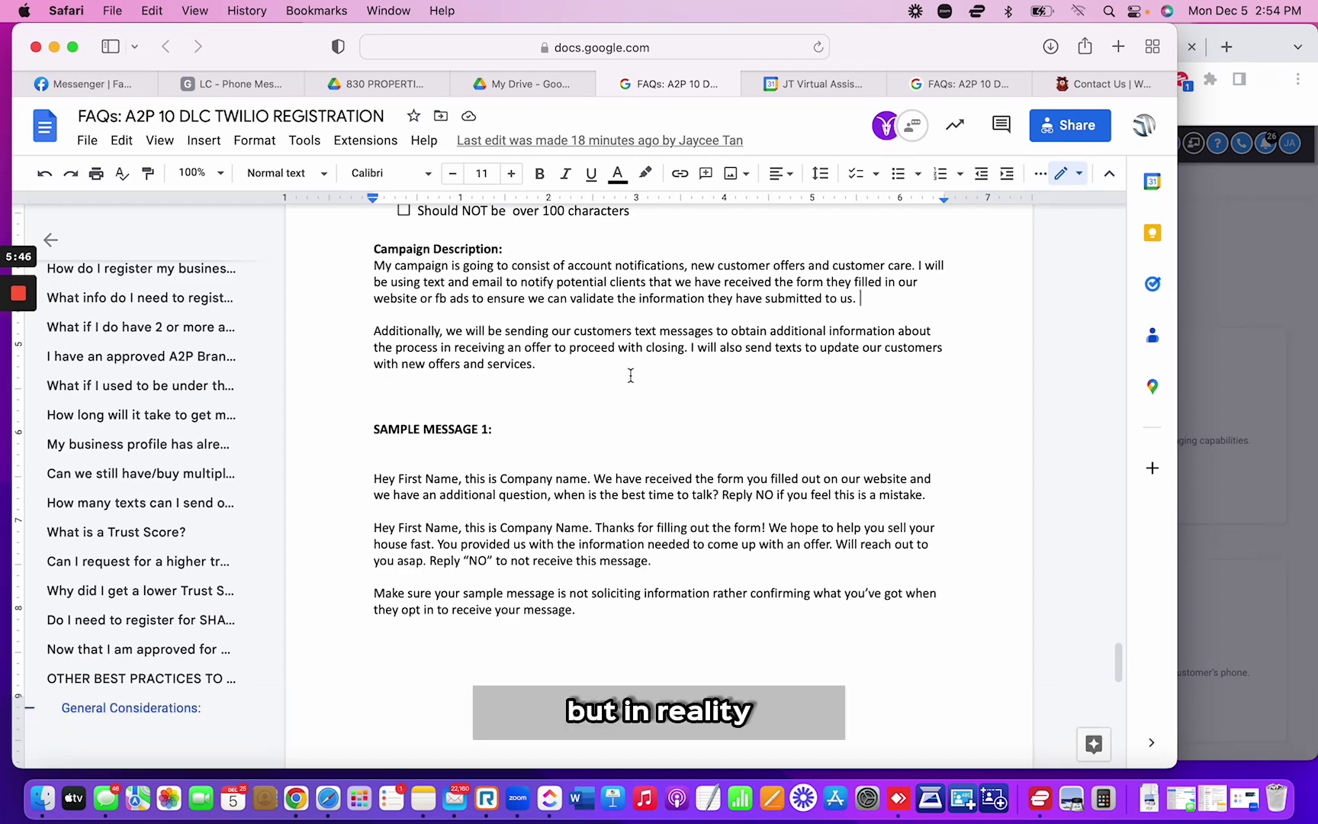
Review the Campaign Description paragraphs and place the caret after 'services.'
{"action": "scroll", "coordinate": [630, 376], "scroll_direction": "up", "scroll_amount": 5}
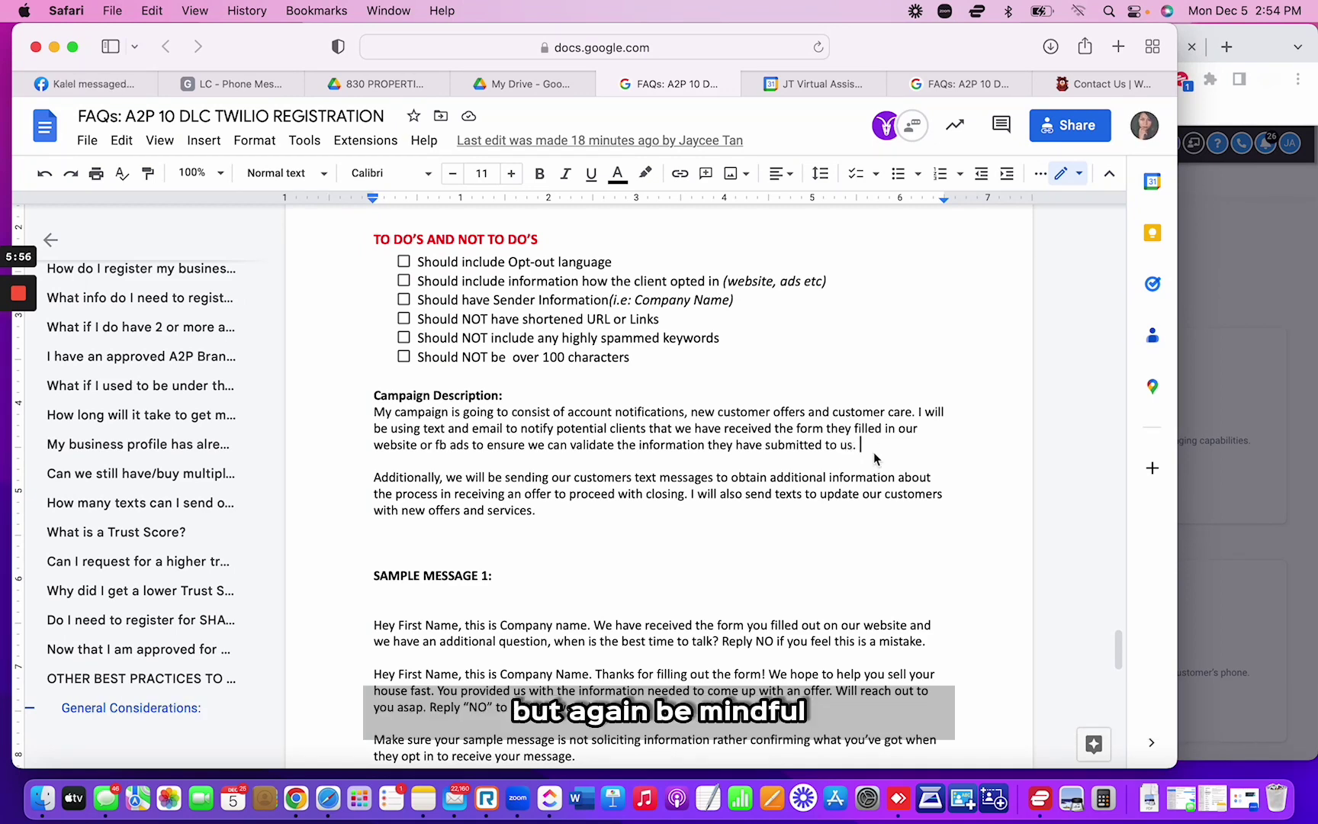
{"action": "left_click_drag", "start_coordinate": [885, 455], "coordinate": [376, 404]}
{"action": "left_click", "coordinate": [573, 518]}
{"action": "left_click_drag", "start_coordinate": [572, 518], "coordinate": [337, 449]}
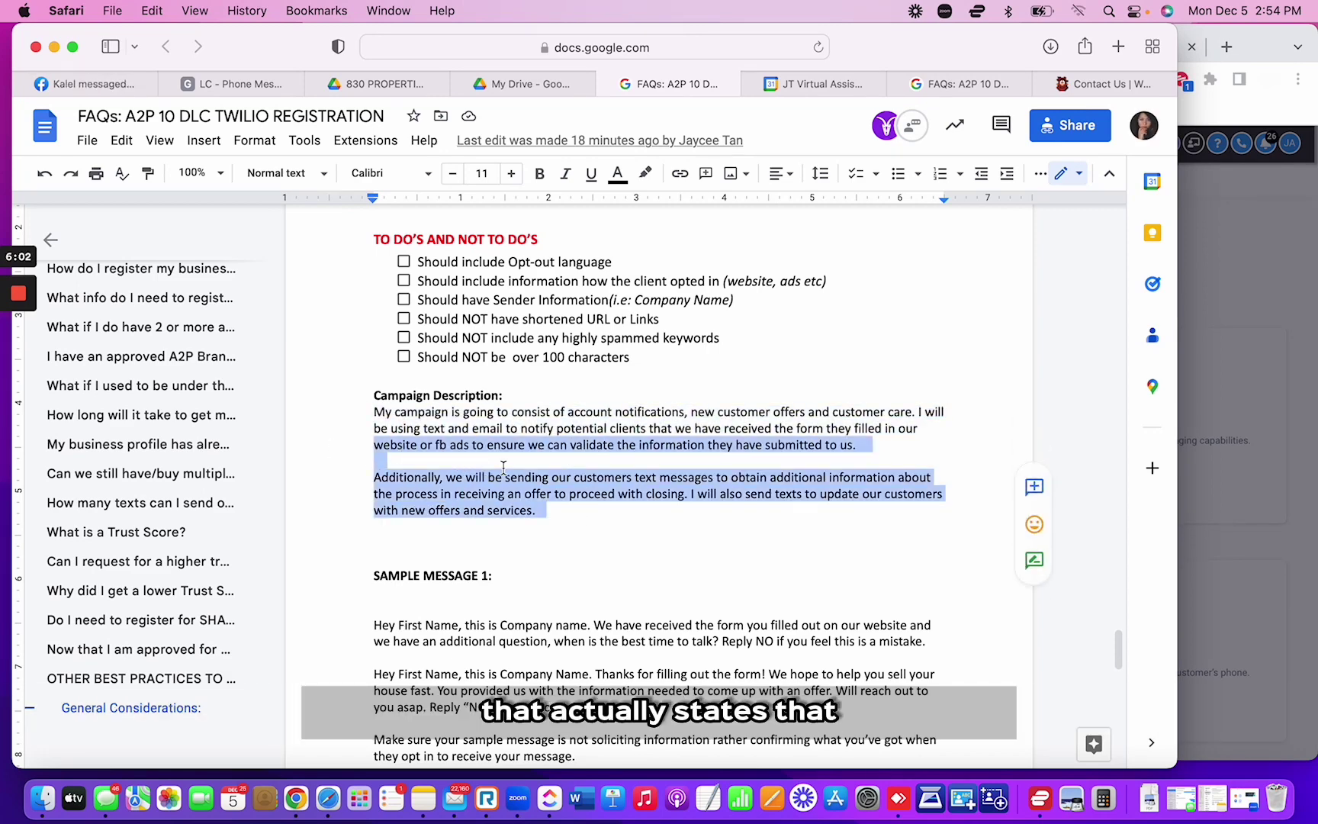
{"action": "left_click", "coordinate": [583, 518]}
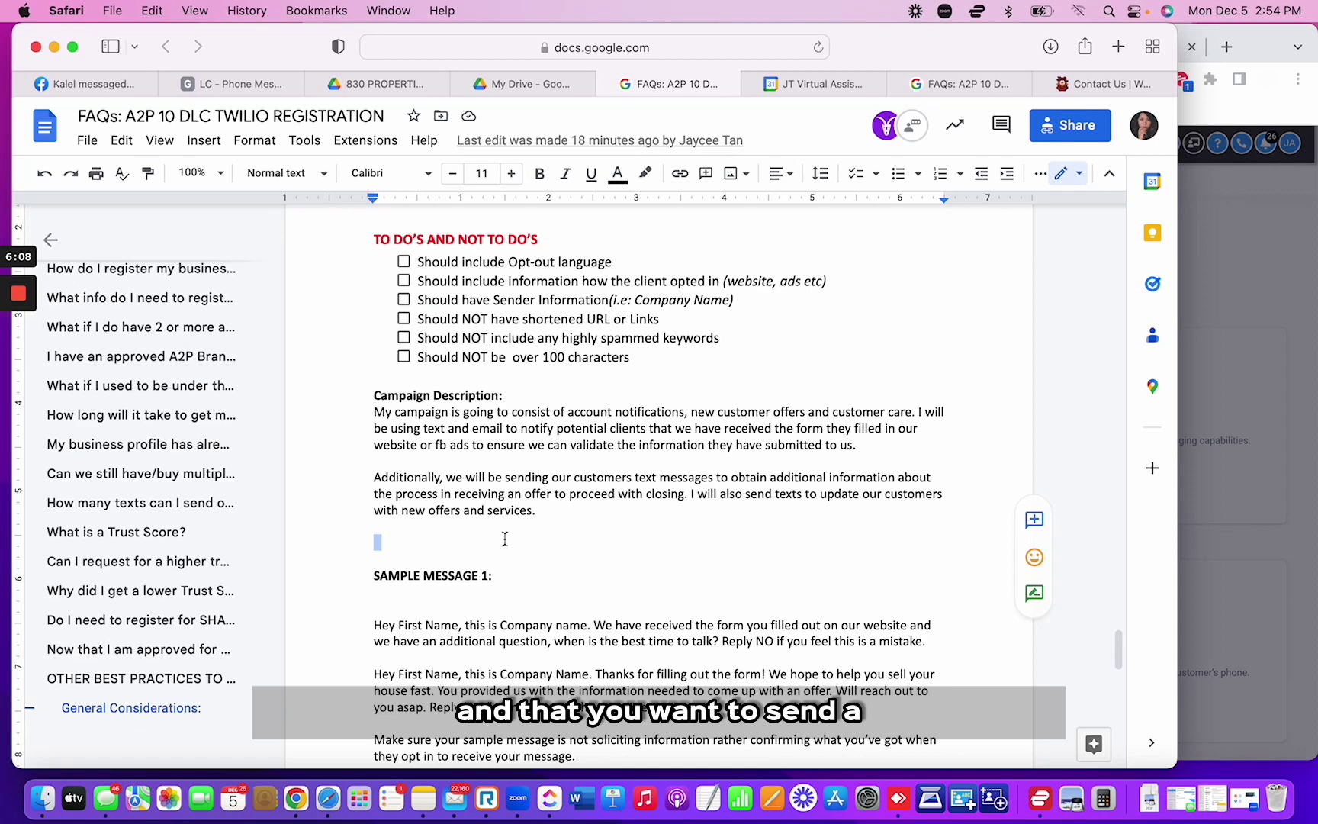
{"action": "left_click", "coordinate": [543, 511]}
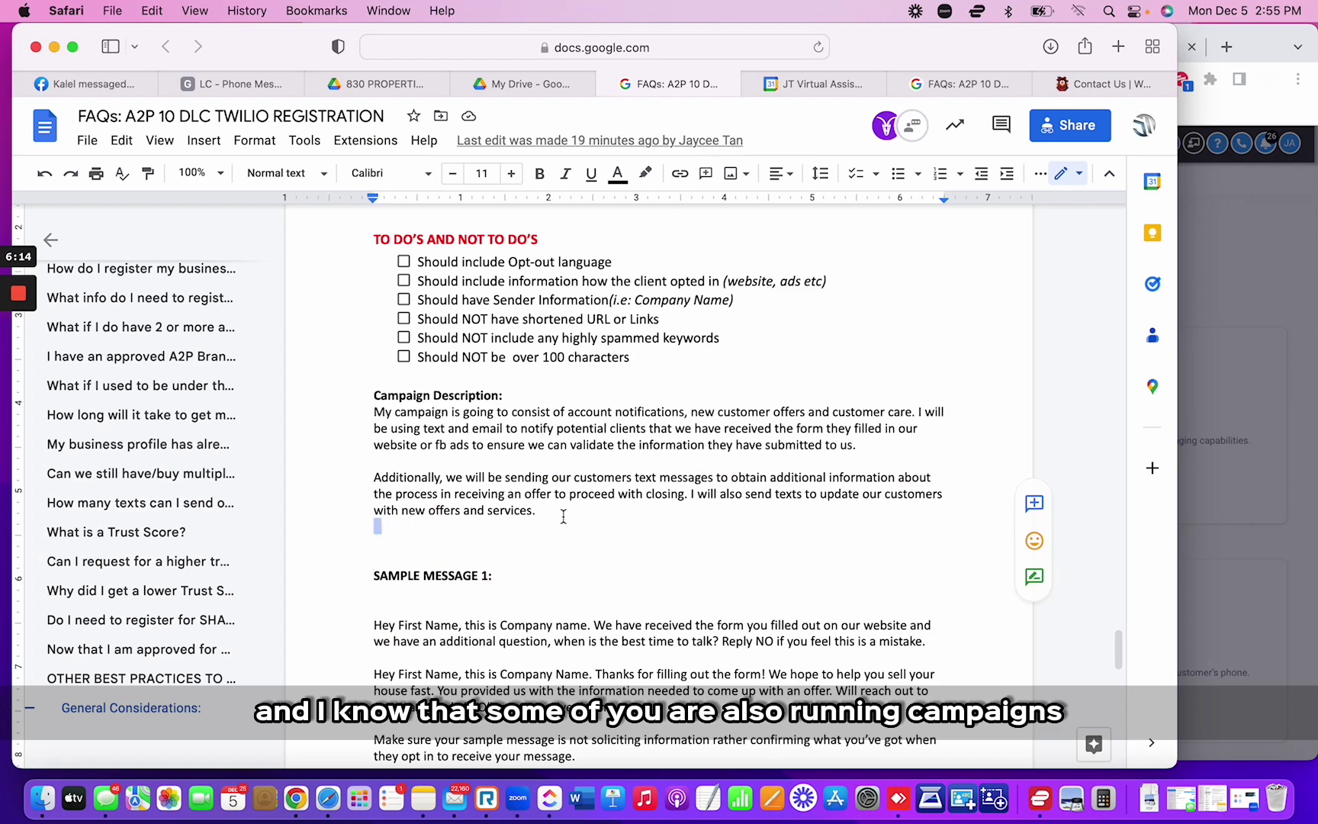
Delete the extra blank line after 'services.' above the SAMPLE MESSAGE 1 heading
{"action": "left_click_drag", "start_coordinate": [559, 512], "coordinate": [358, 414]}
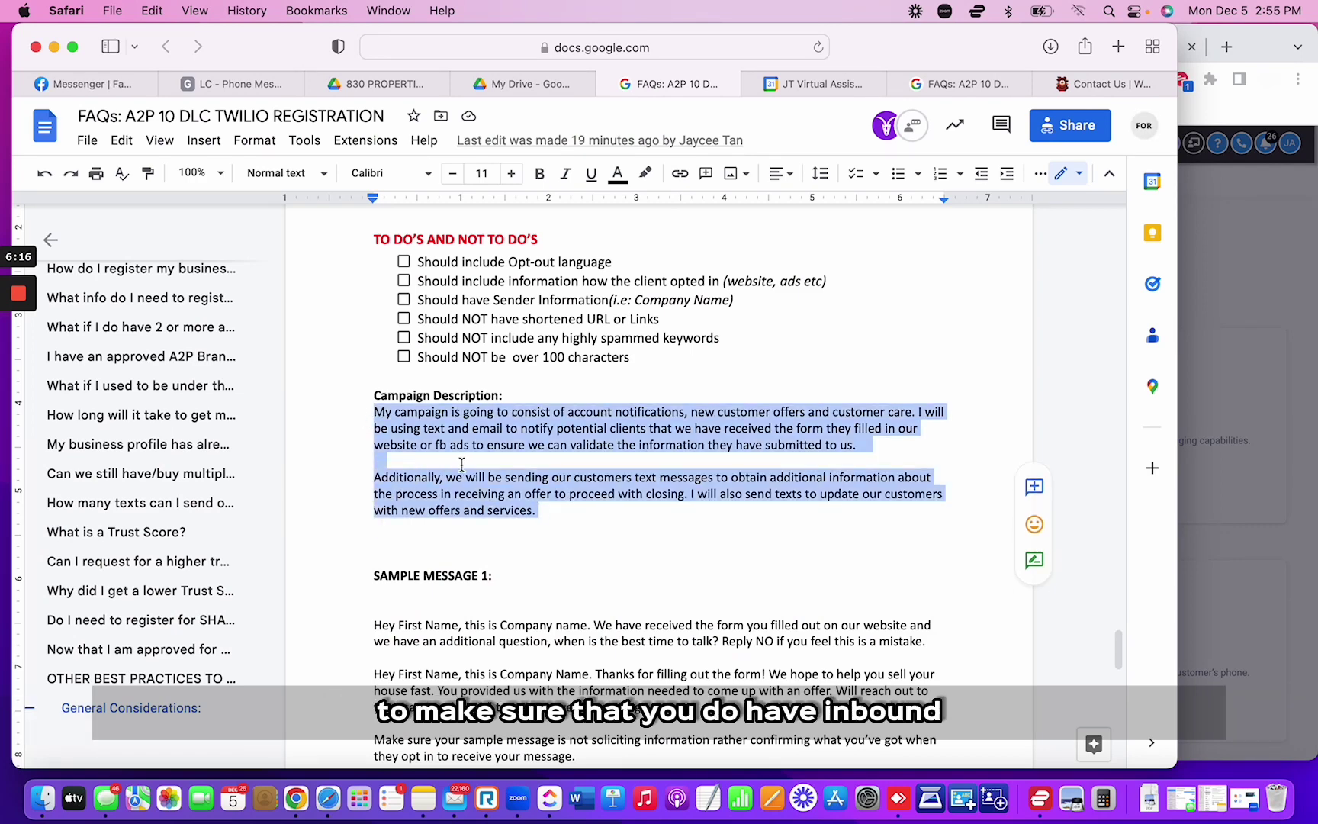
{"action": "left_click", "coordinate": [549, 512]}
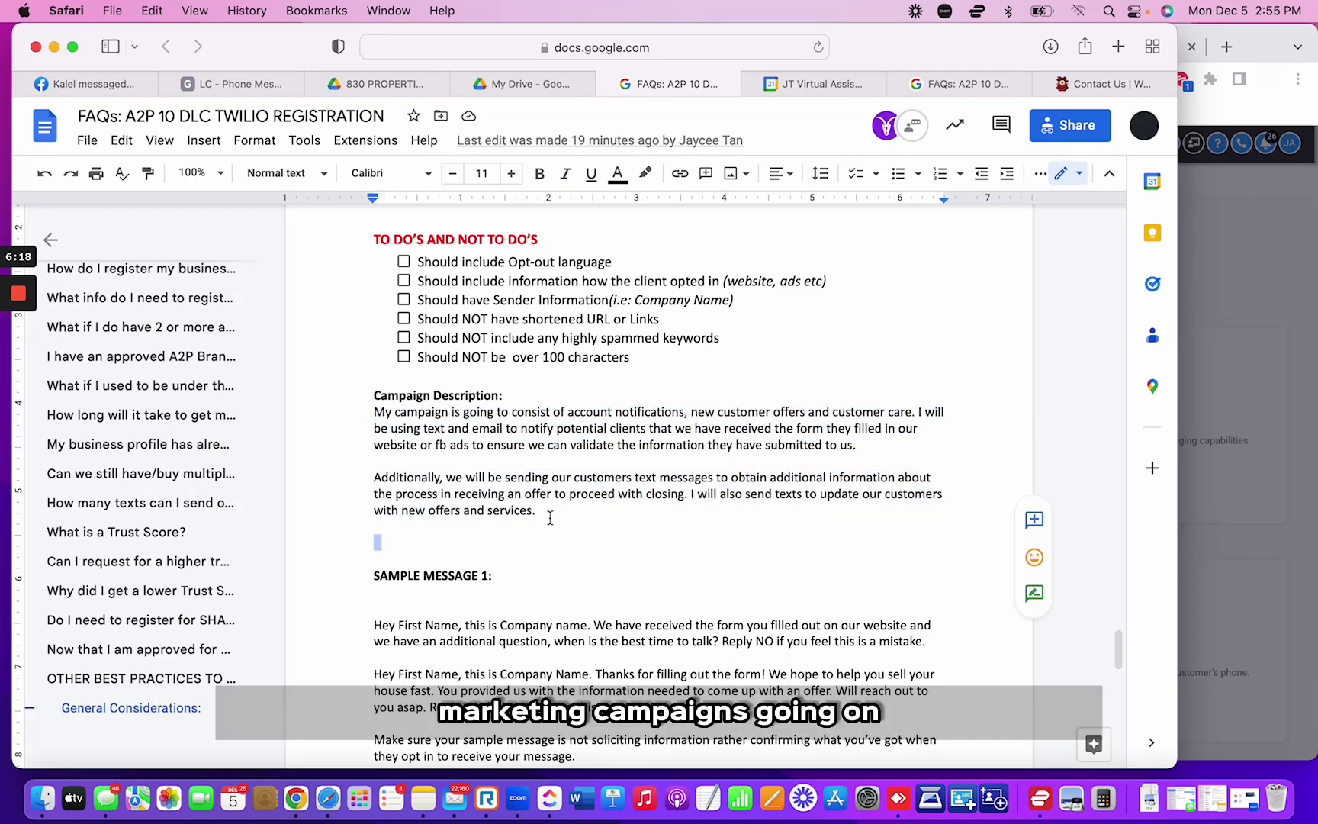
{"action": "left_click_drag", "start_coordinate": [554, 509], "coordinate": [374, 412]}
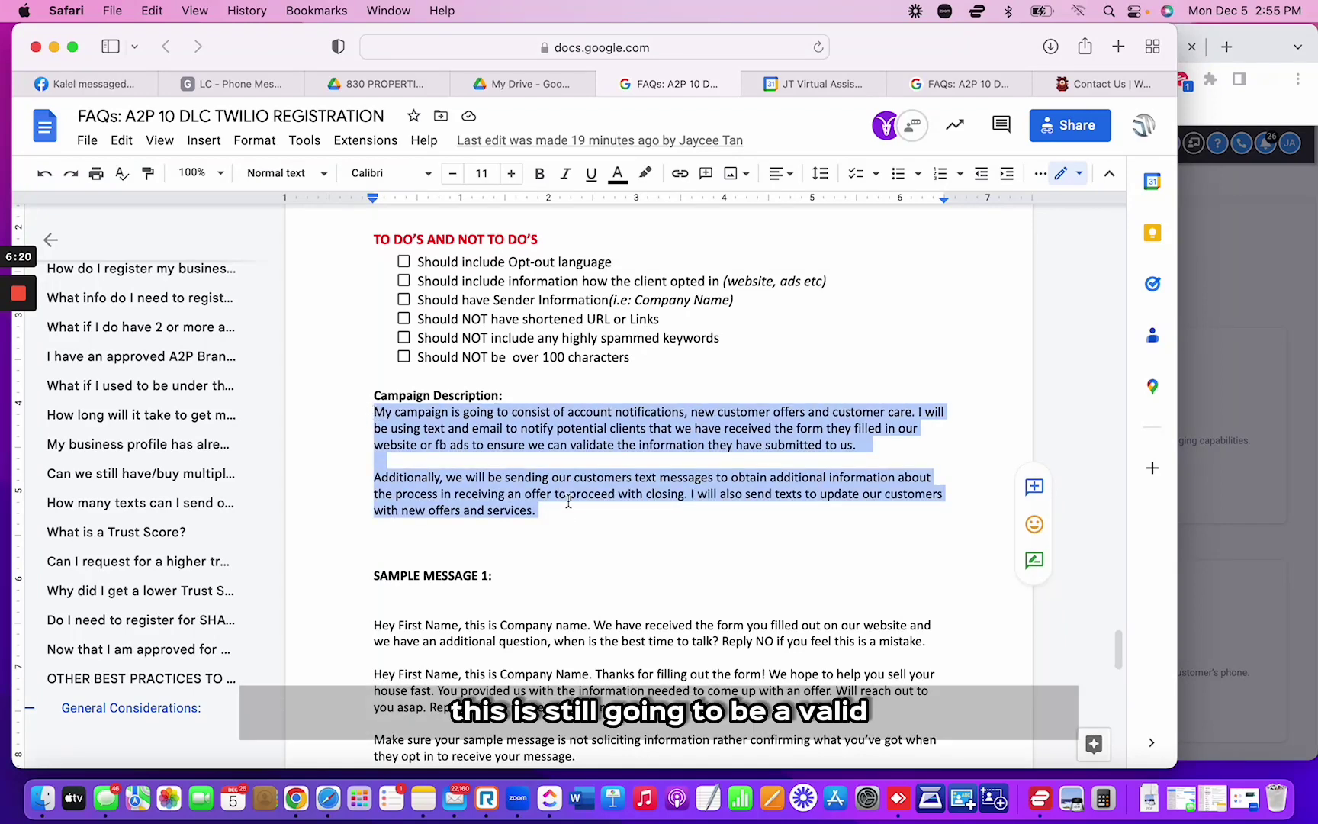
{"action": "left_click", "coordinate": [370, 477]}
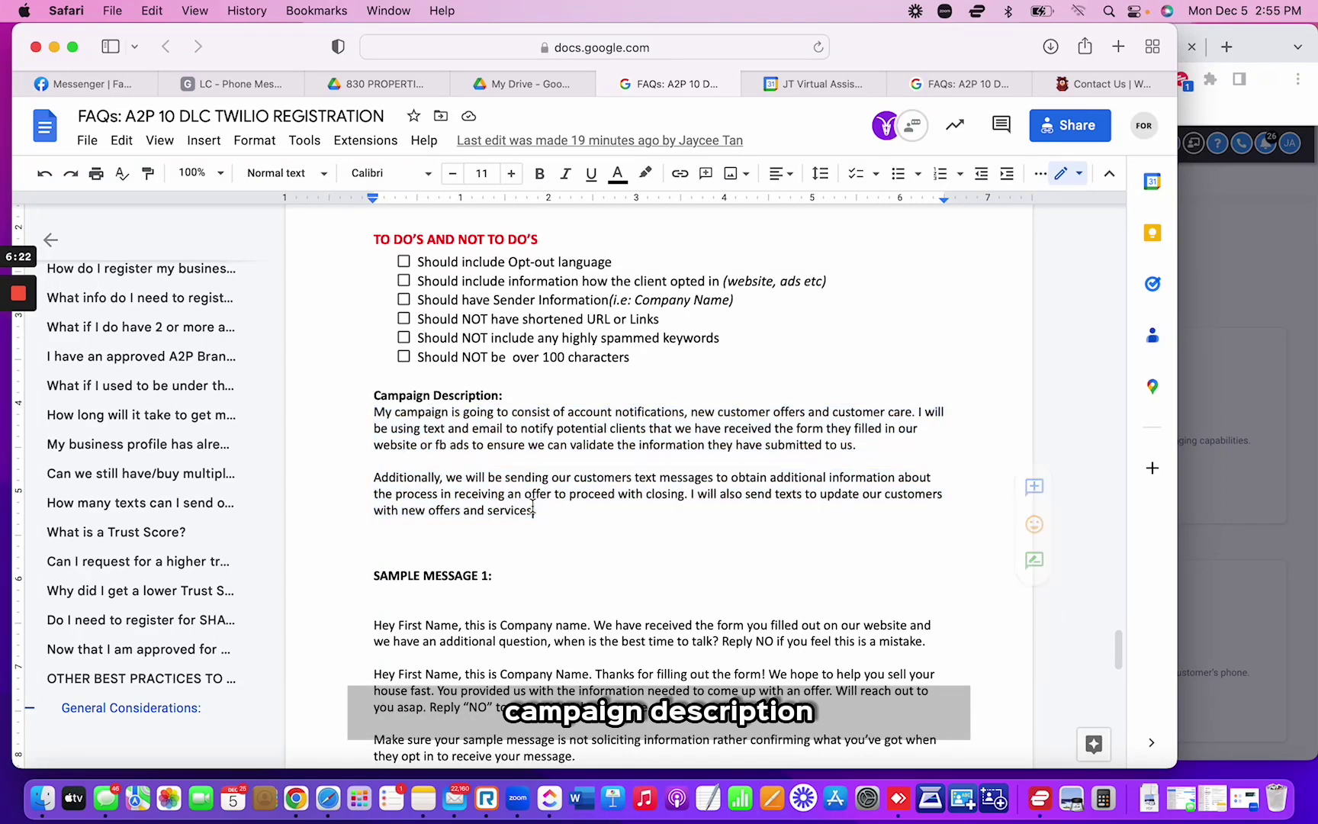
{"action": "left_click_drag", "start_coordinate": [371, 478], "coordinate": [580, 518]}
{"action": "left_click", "coordinate": [584, 517]}
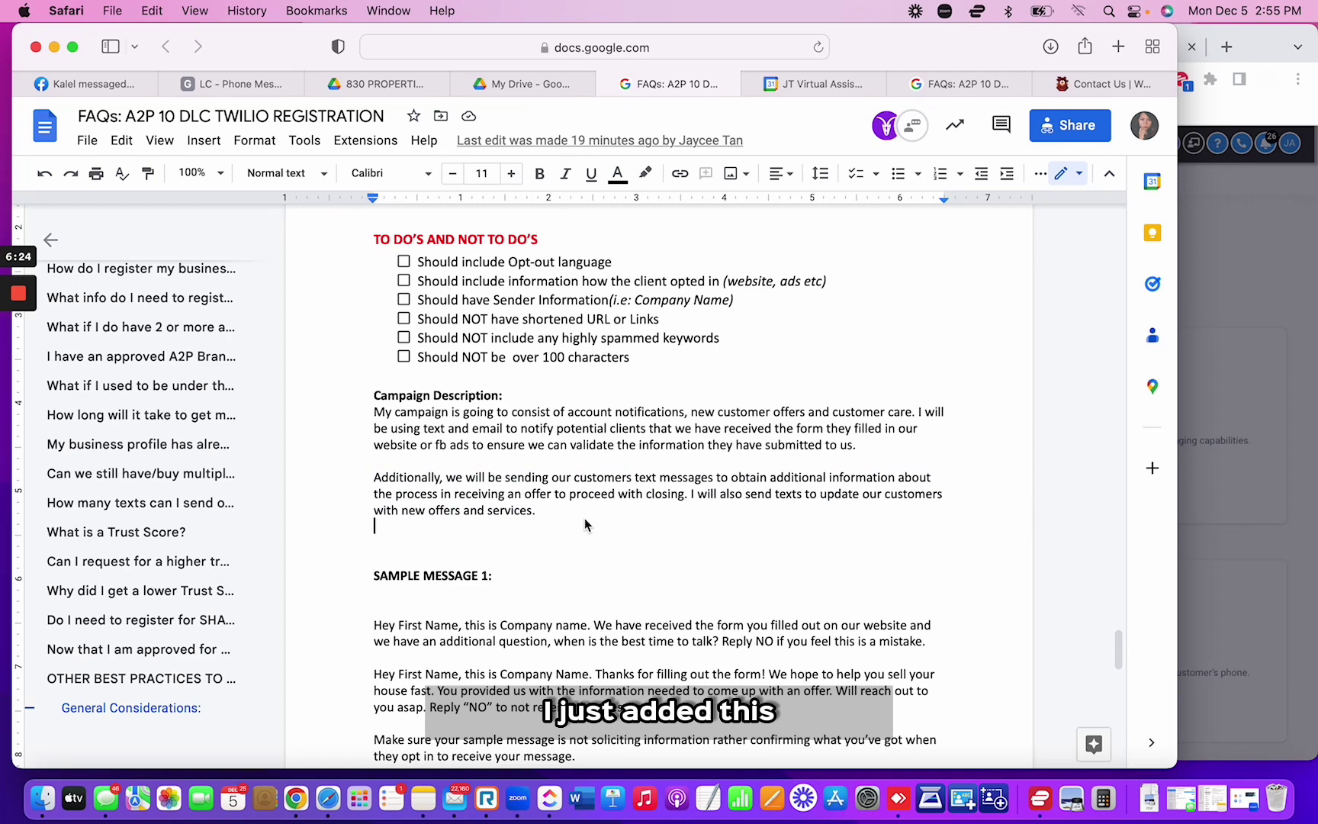
{"action": "key", "text": "Delete"}
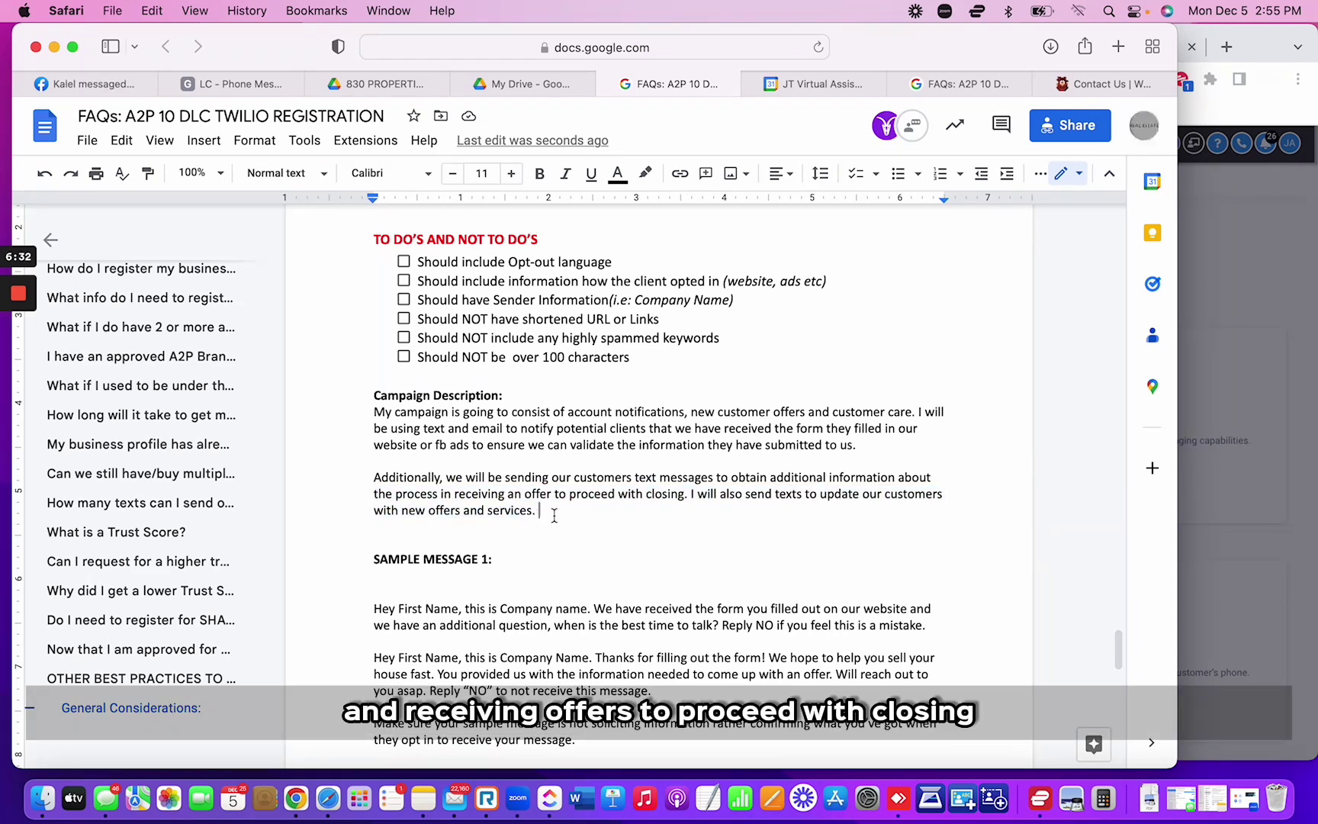
Highlight the Text OFFER example under Sample Message 2
{"action": "scroll", "coordinate": [553, 515], "scroll_direction": "down", "scroll_amount": 5}
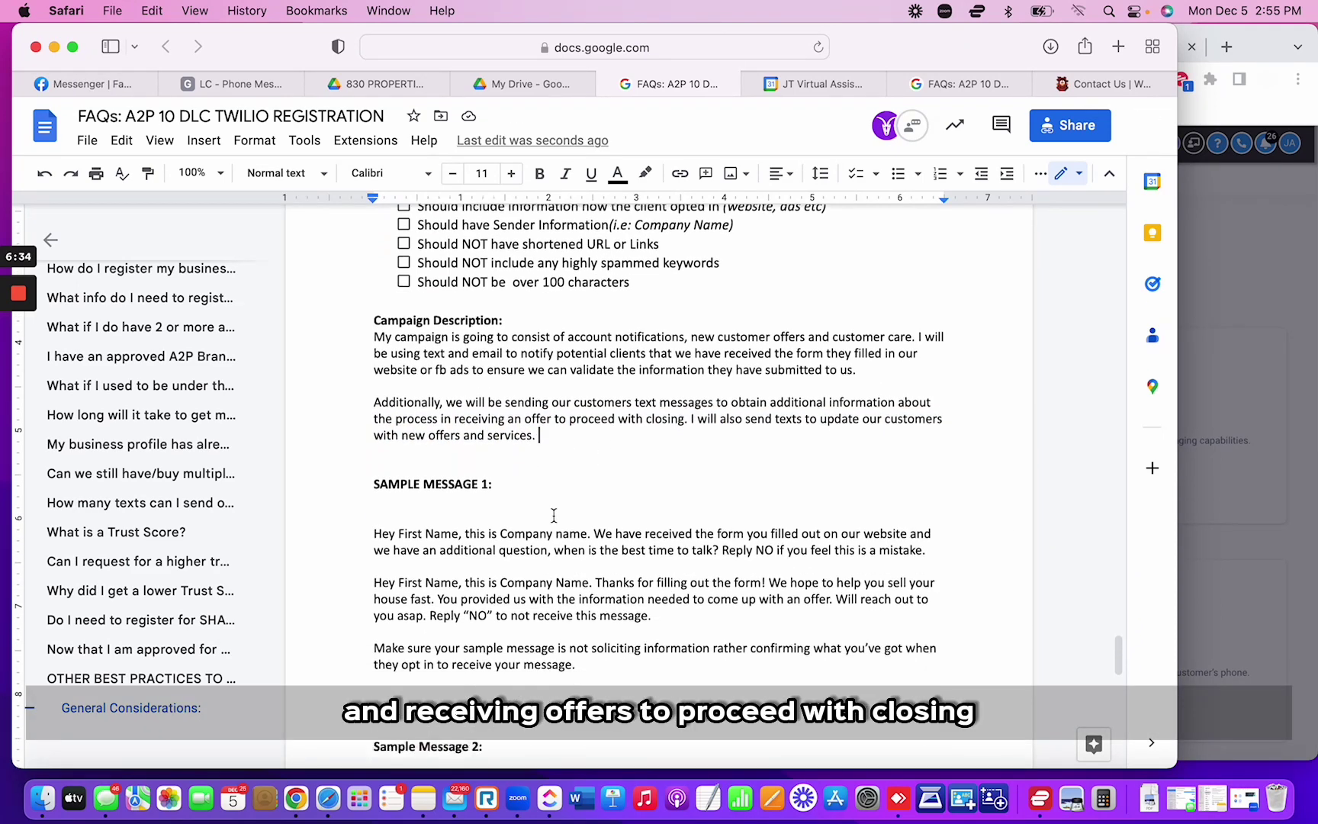
{"action": "scroll", "coordinate": [512, 524], "scroll_direction": "down", "scroll_amount": 3}
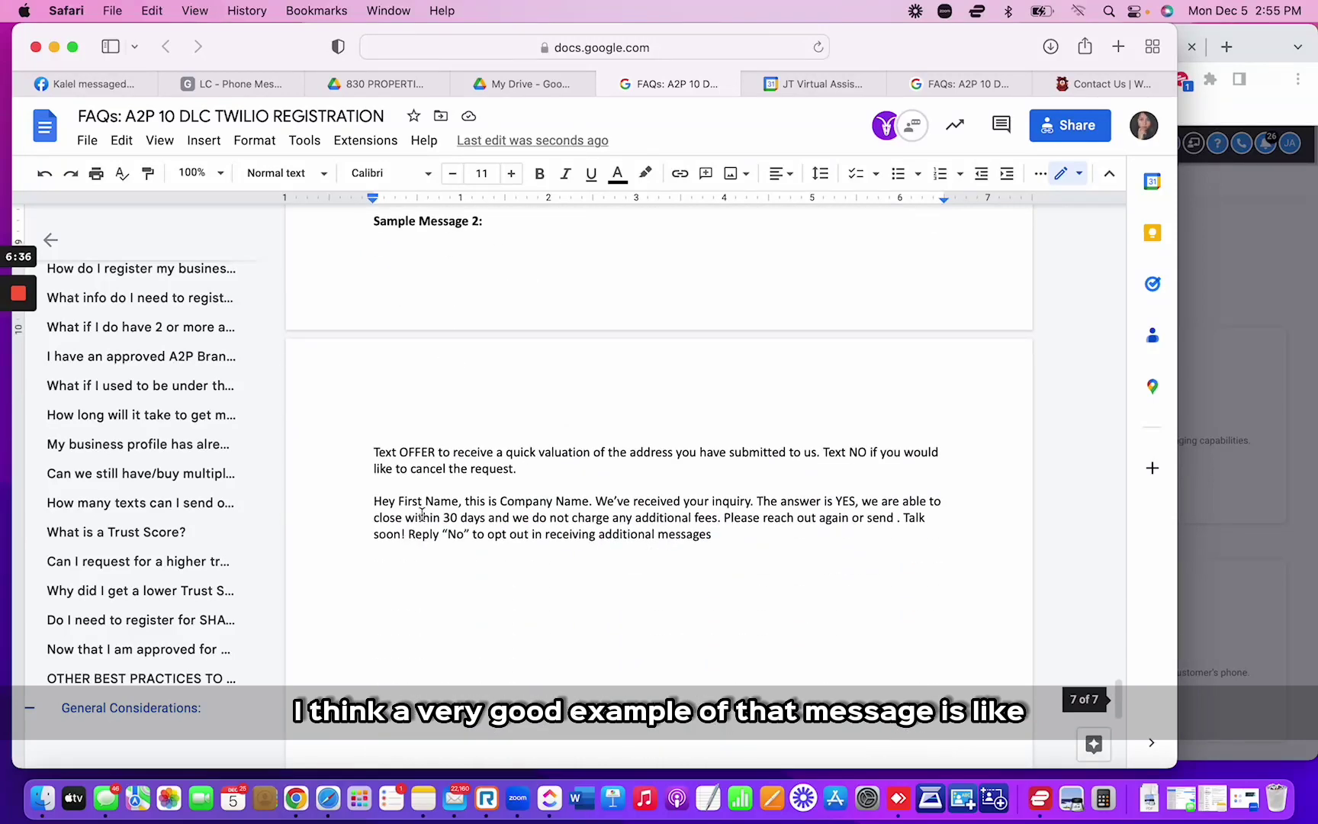
{"action": "triple_click", "coordinate": [484, 468]}
{"action": "triple_click", "coordinate": [484, 478]}
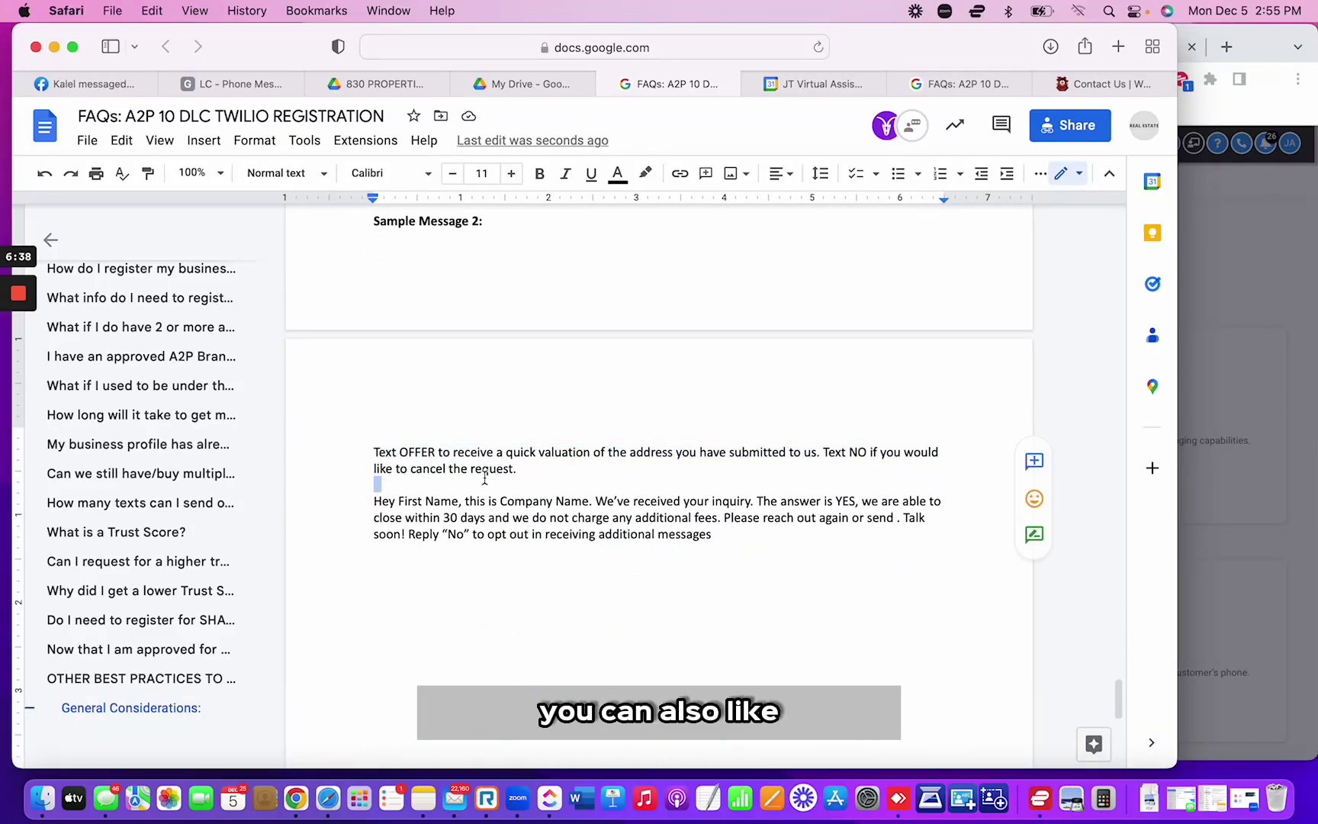
{"action": "left_click", "coordinate": [419, 452]}
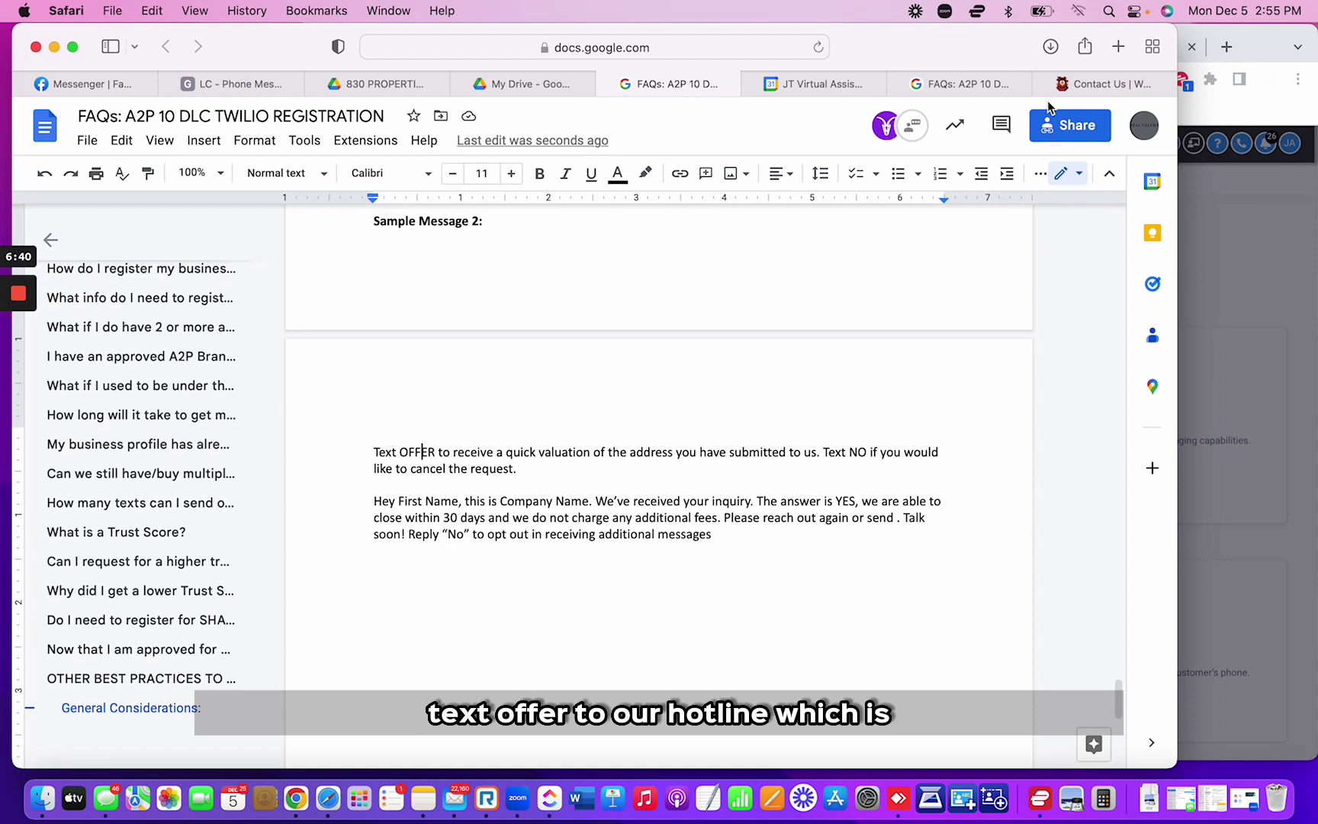
Glance at the We Buy Ugly Houses contact page, then return to the REIReply campaign wizard
{"action": "left_click", "coordinate": [1099, 84]}
{"action": "scroll", "coordinate": [835, 209], "scroll_direction": "up", "scroll_amount": 10}
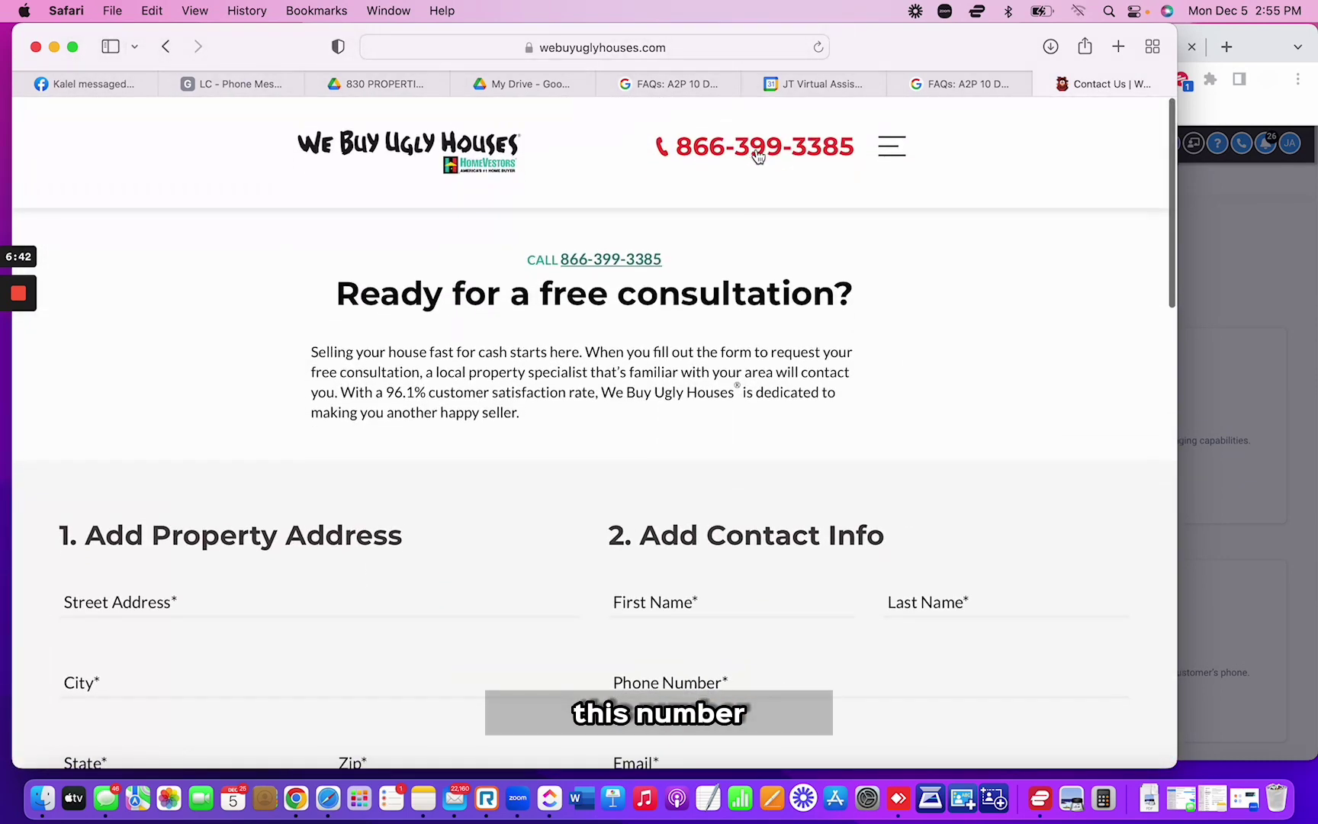
{"action": "left_click", "coordinate": [661, 83]}
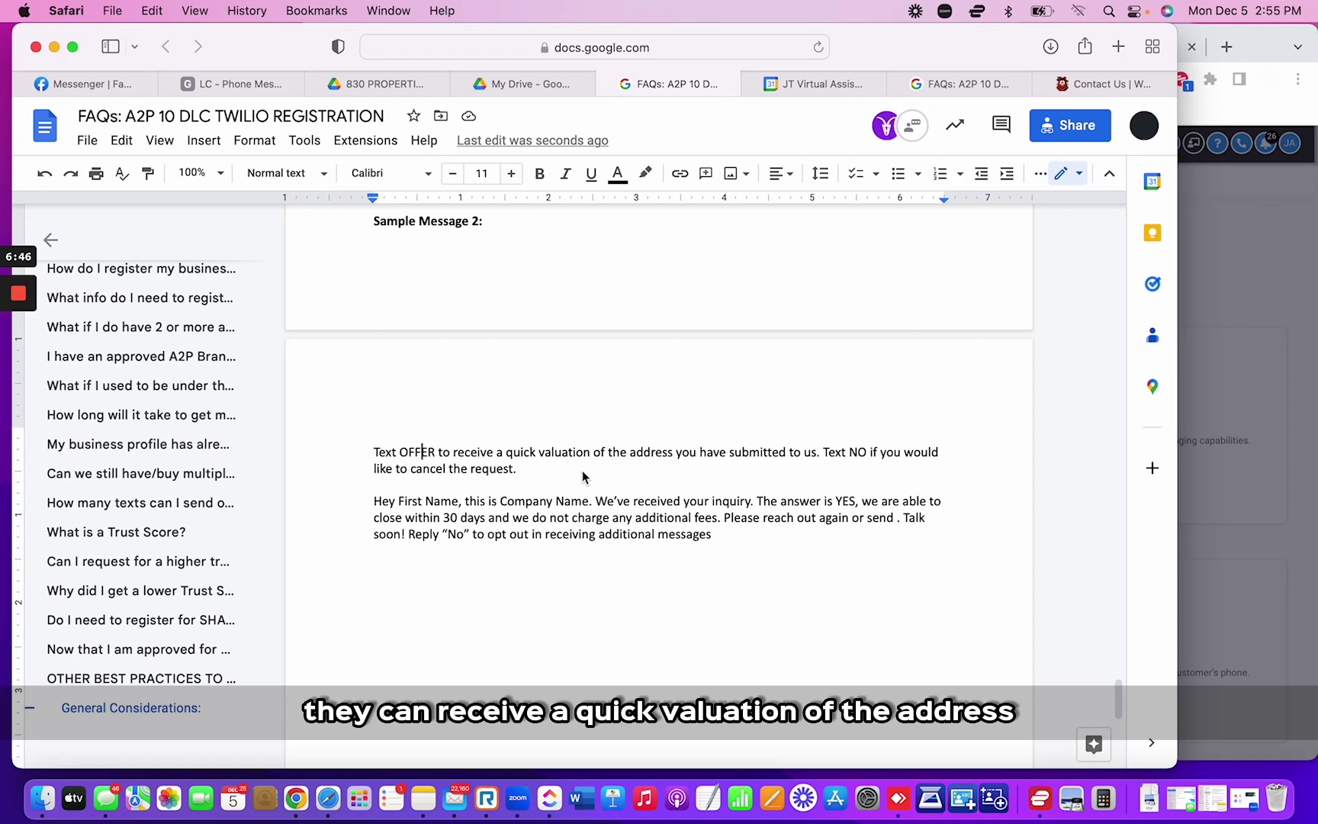
{"action": "scroll", "coordinate": [582, 472], "scroll_direction": "up", "scroll_amount": 5}
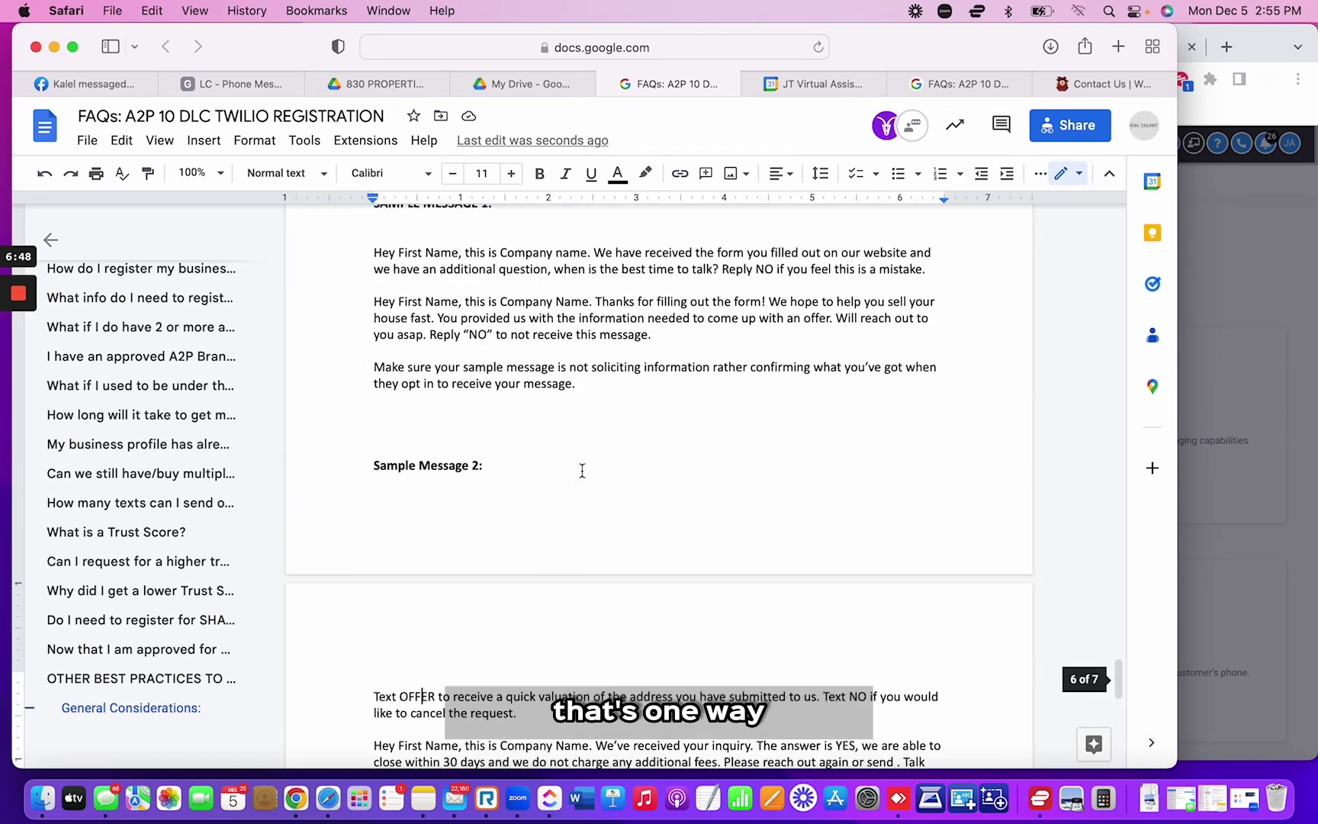
{"action": "scroll", "coordinate": [582, 471], "scroll_direction": "up", "scroll_amount": 2}
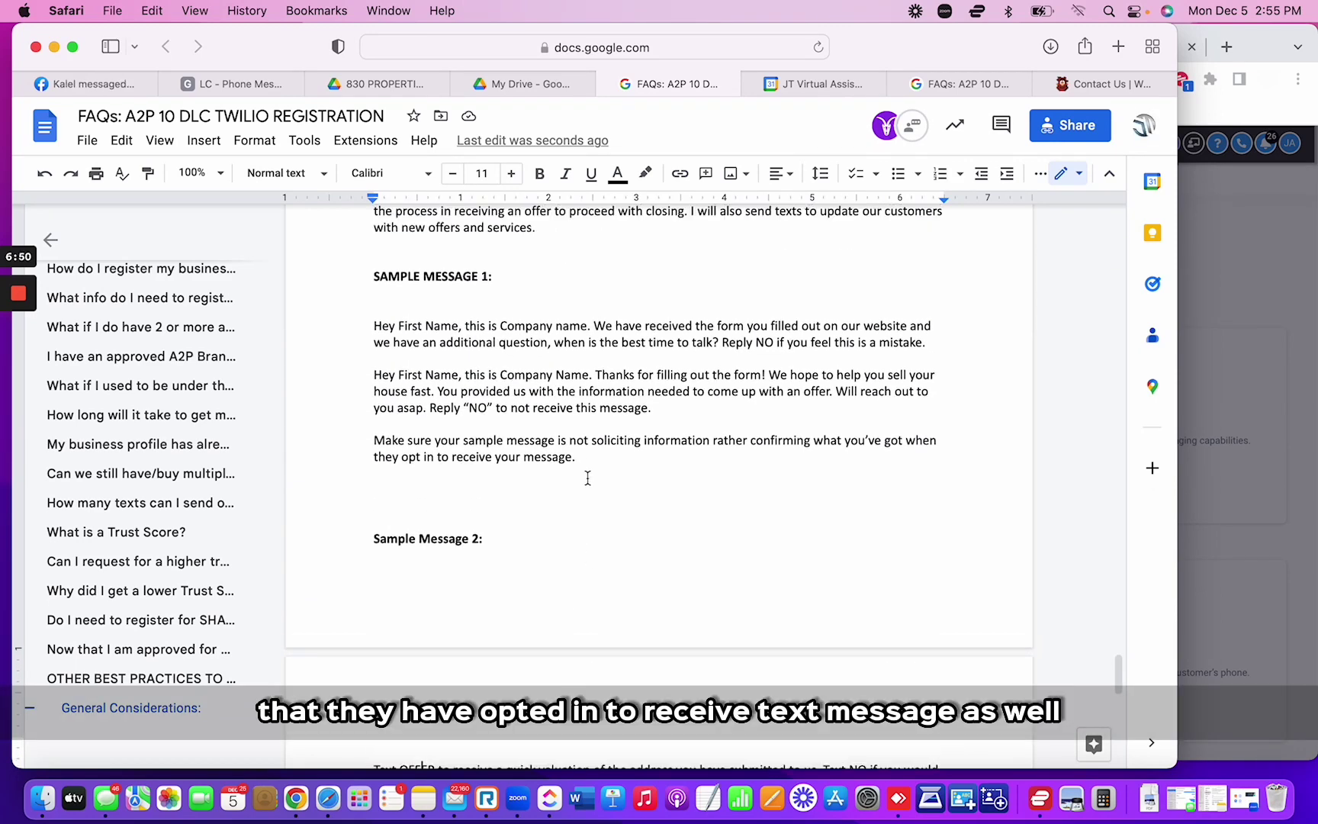
{"action": "scroll", "coordinate": [587, 478], "scroll_direction": "up", "scroll_amount": 2}
{"action": "key", "text": "super+Tab"}
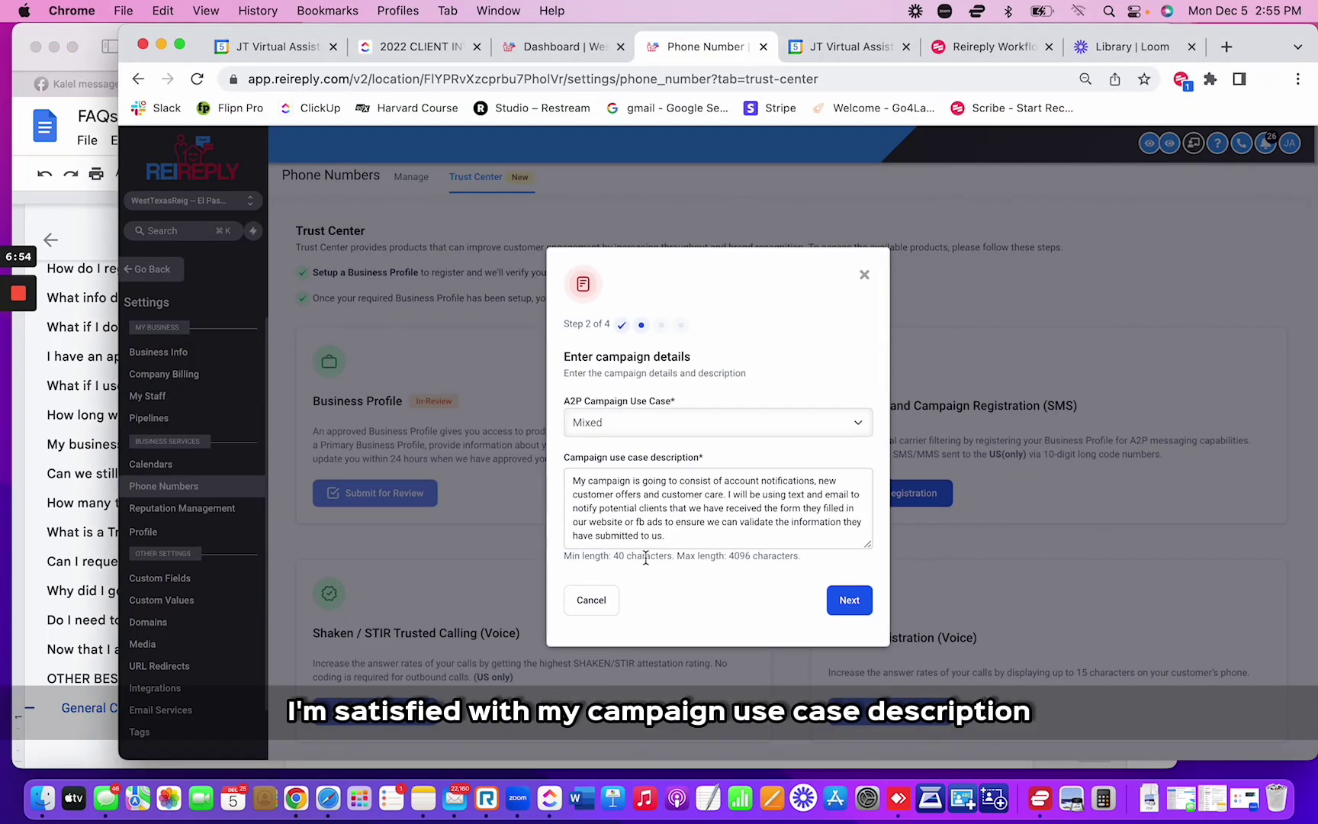
Check the campaign use case description and move on to the sample messages step, 3 of 4
{"action": "scroll", "coordinate": [665, 509], "scroll_direction": "down", "scroll_amount": 3}
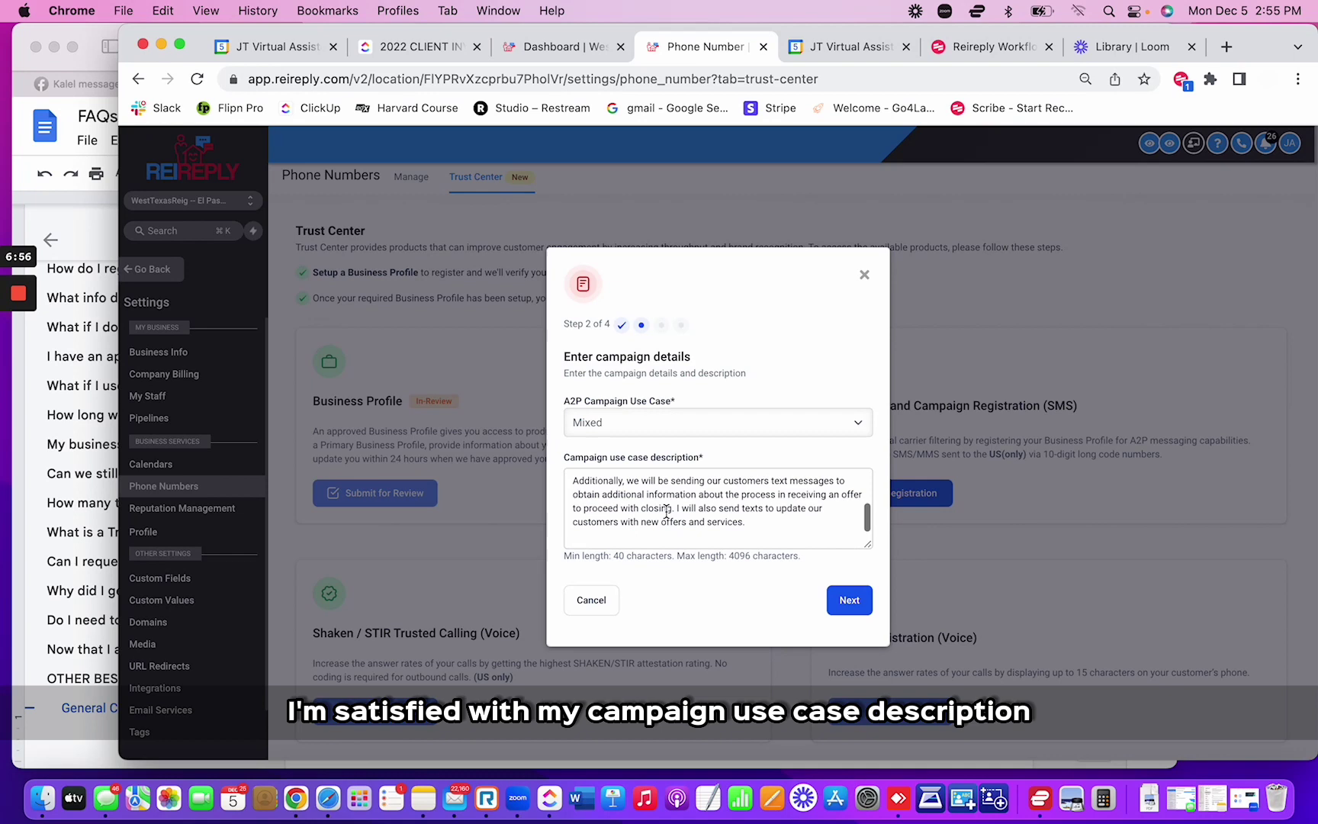
{"action": "left_click", "coordinate": [849, 601]}
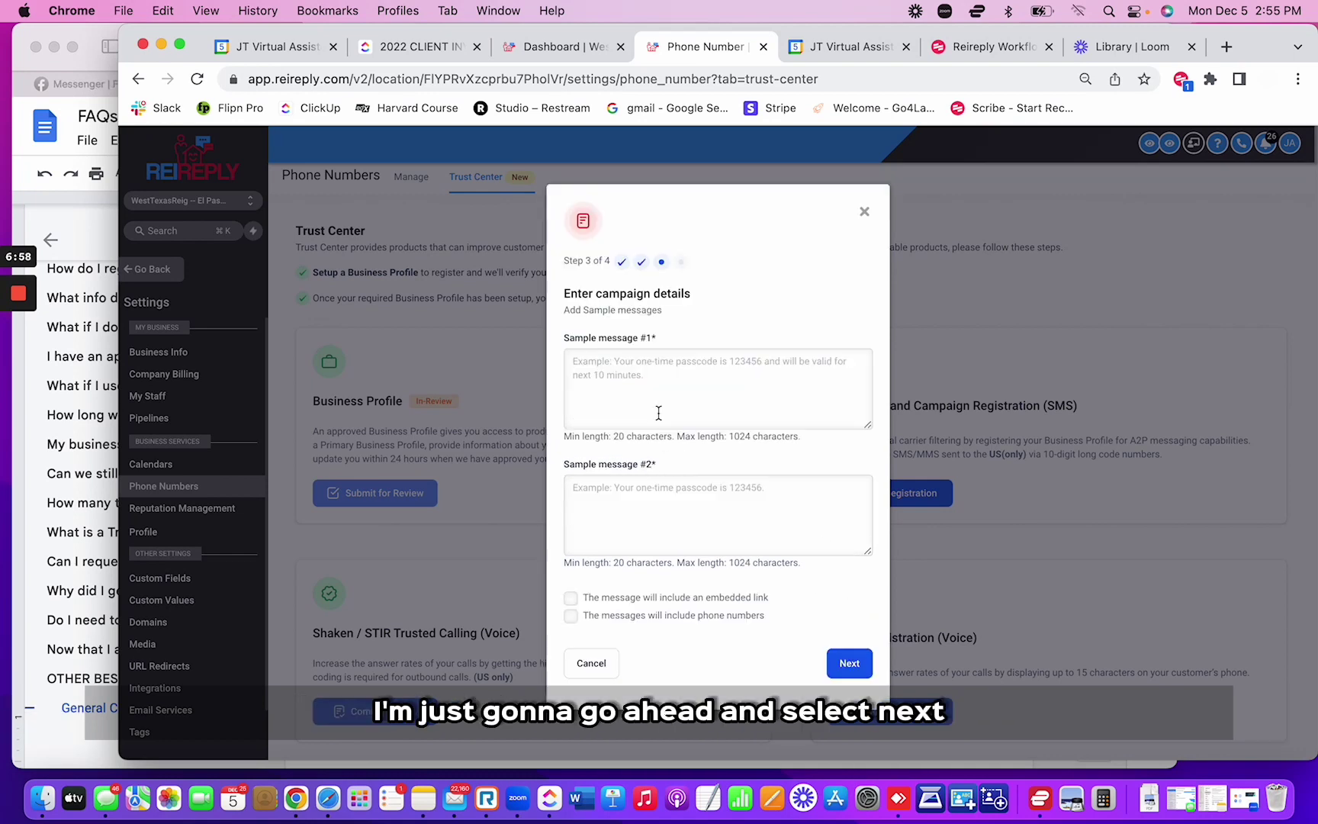
{"action": "left_click", "coordinate": [81, 230]}
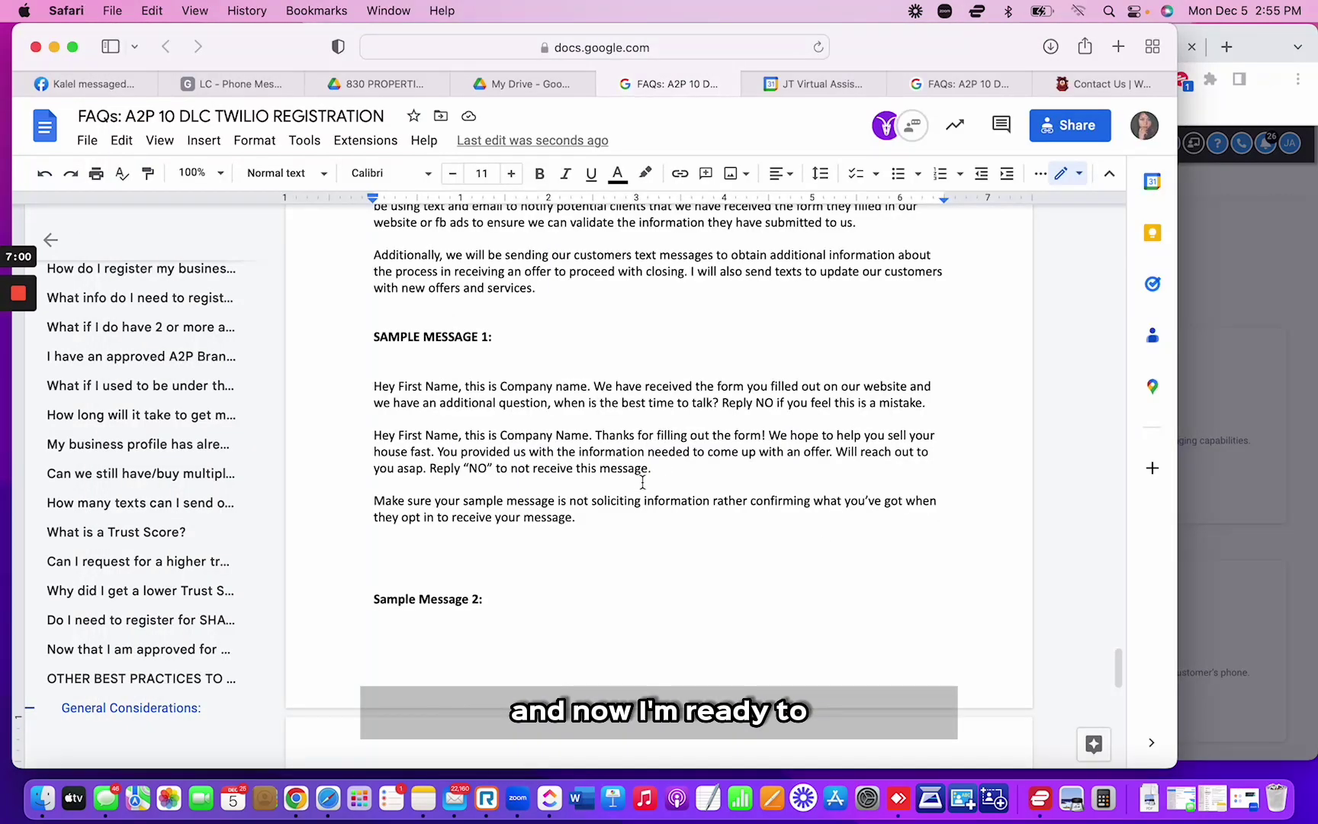
{"action": "key", "text": "super+Tab"}
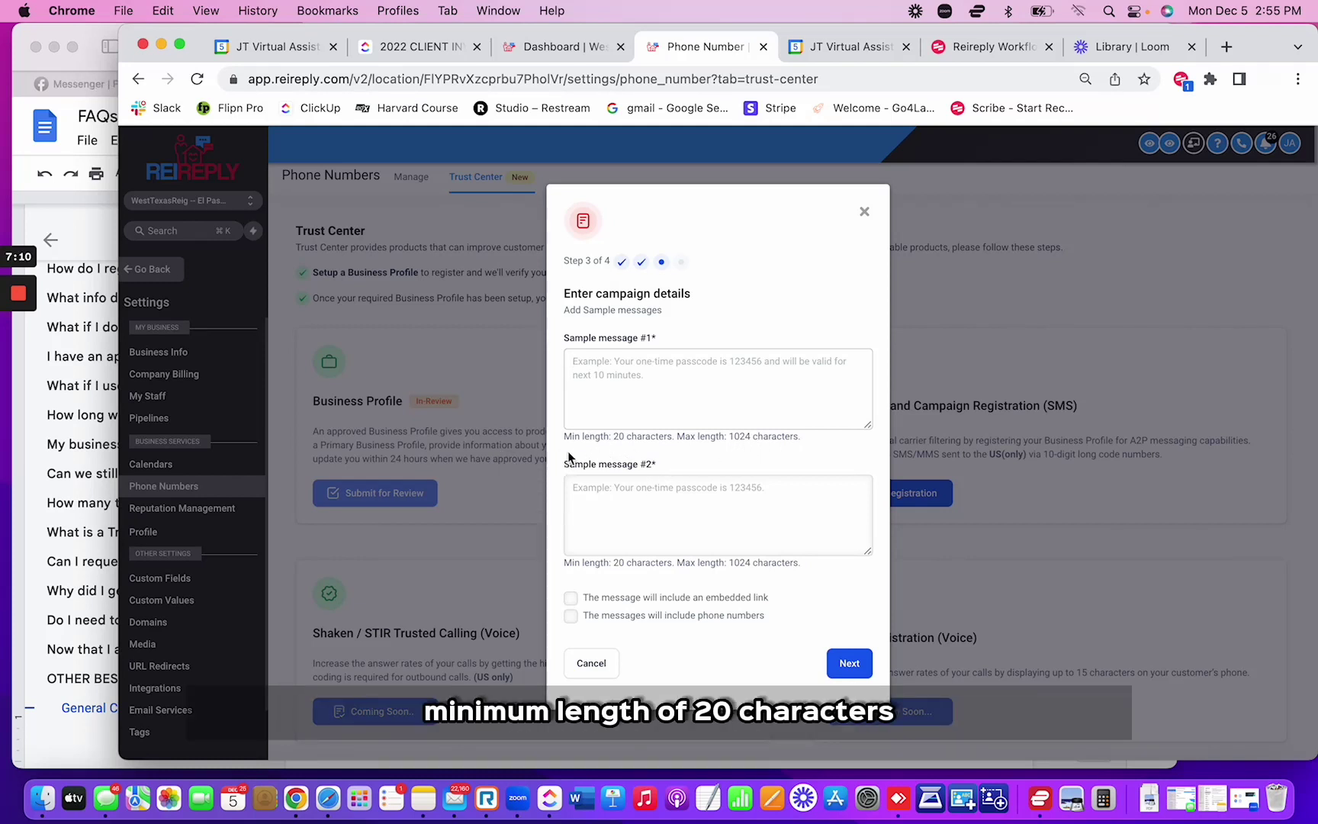
In the FAQ doc, highlight the first sample message and its company name placeholder
{"action": "left_click", "coordinate": [110, 251]}
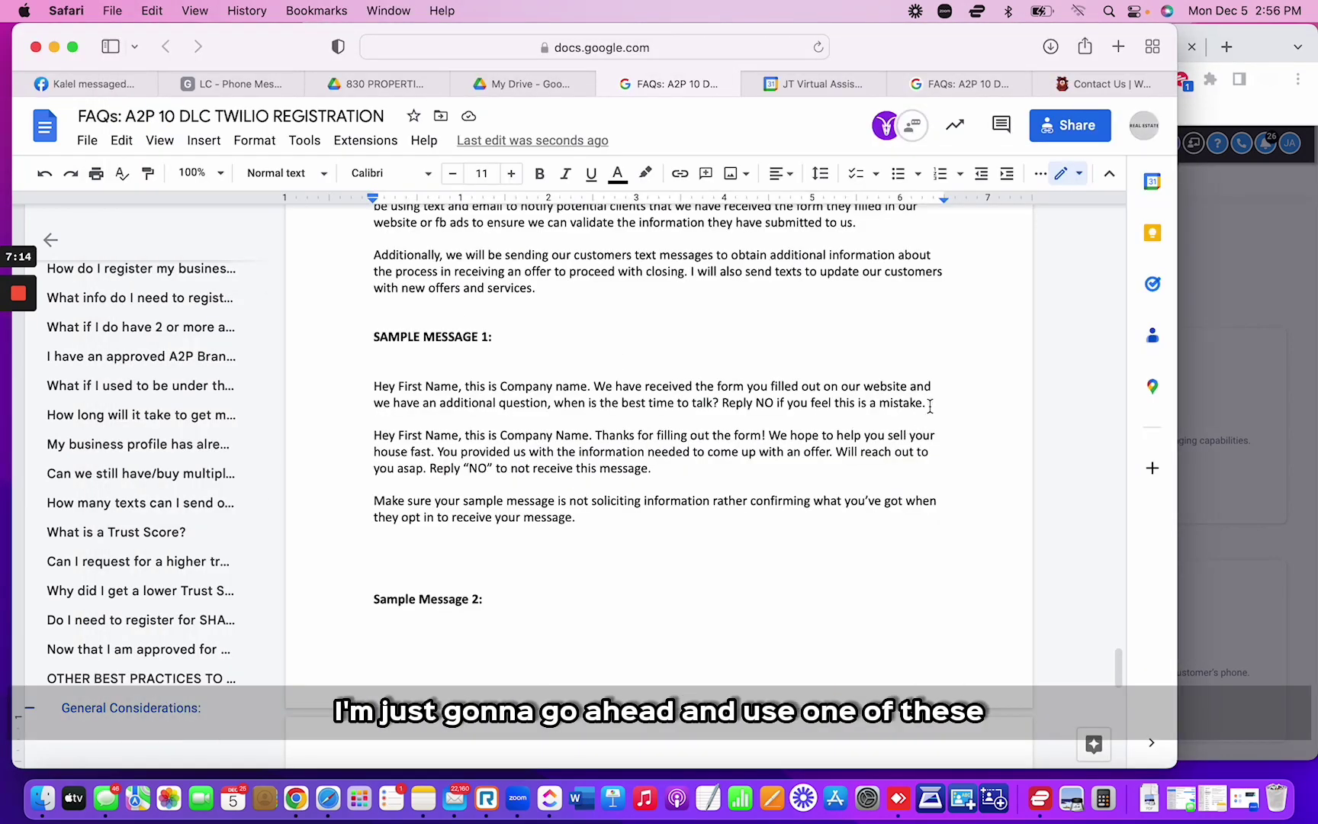
{"action": "left_click_drag", "start_coordinate": [928, 404], "coordinate": [373, 387]}
{"action": "scroll", "coordinate": [402, 413], "scroll_direction": "up", "scroll_amount": 6}
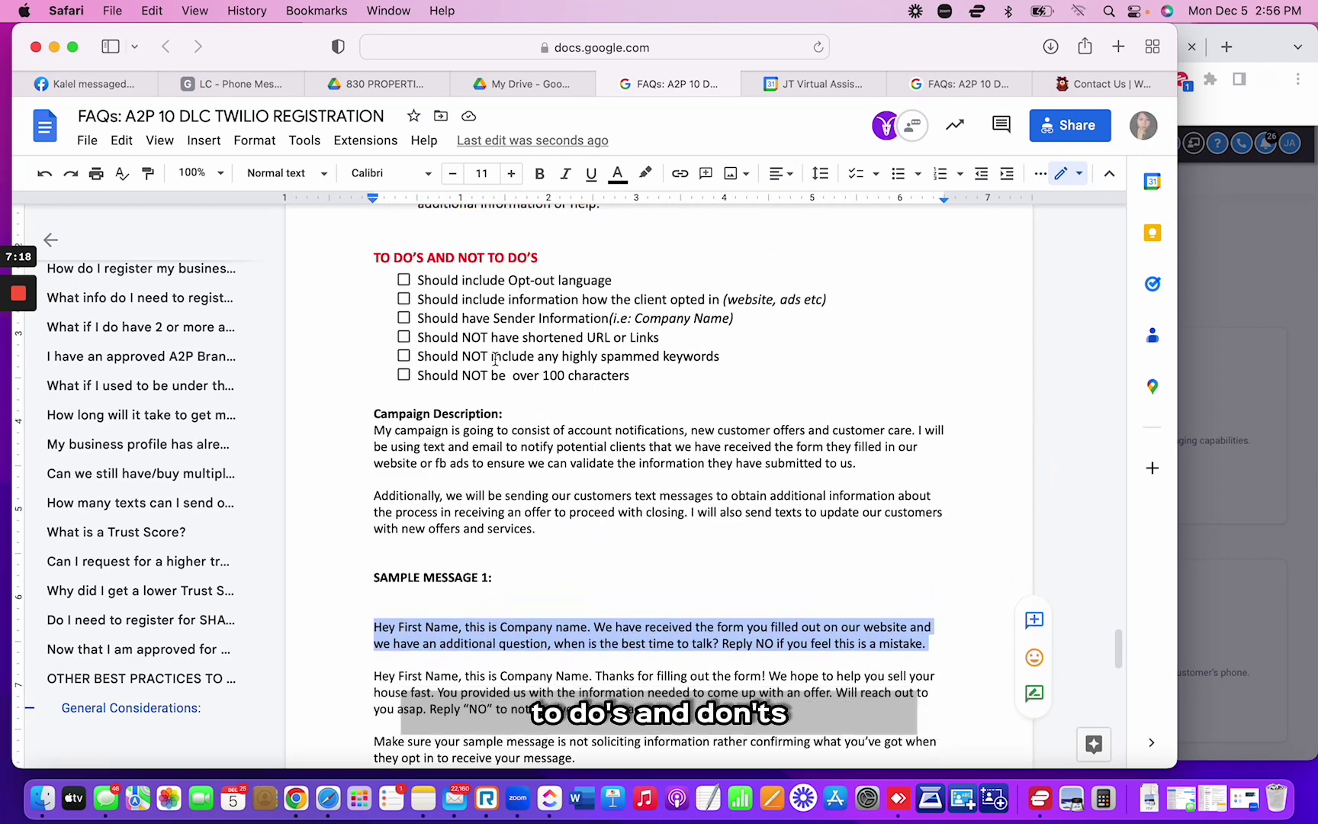
{"action": "scroll", "coordinate": [500, 559], "scroll_direction": "up", "scroll_amount": 1}
{"action": "left_click", "coordinate": [454, 643]}
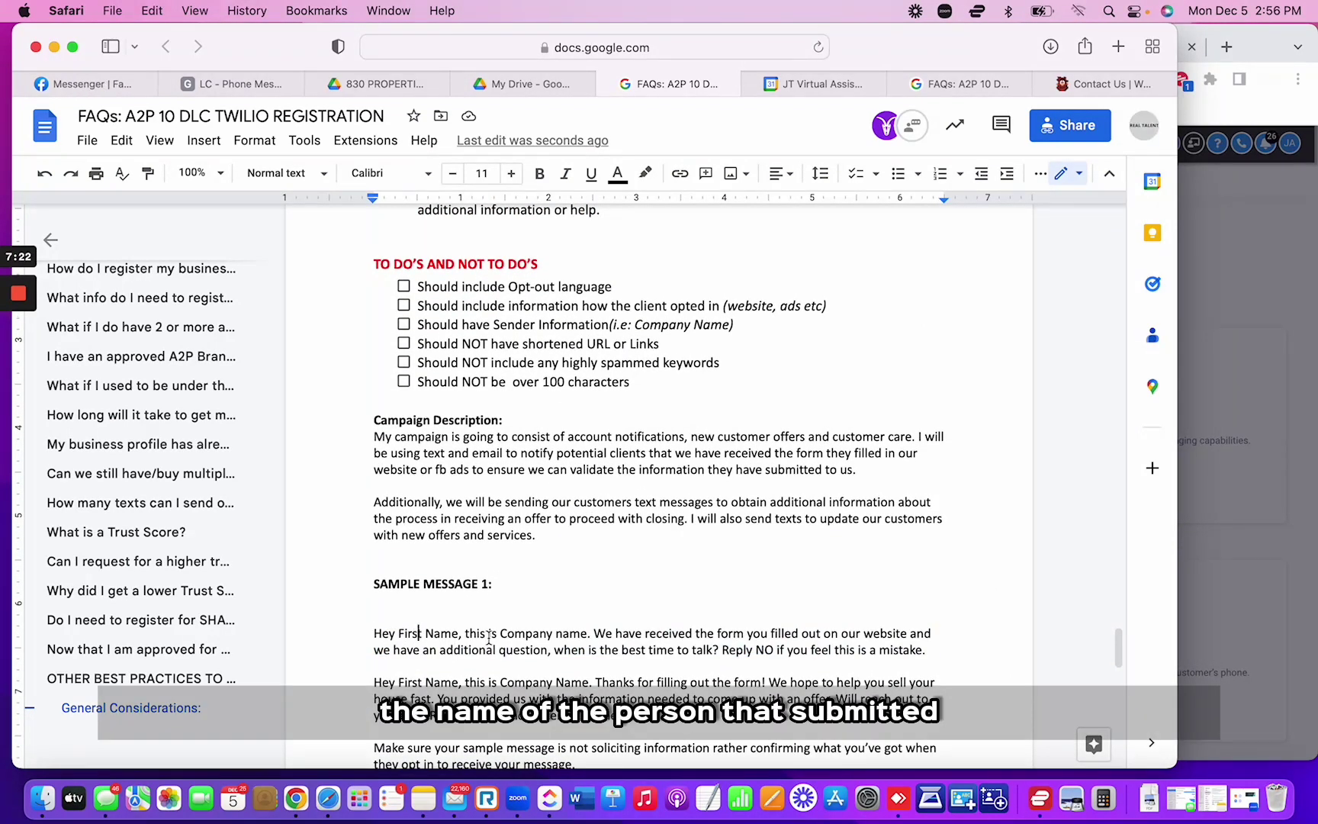
{"action": "left_click_drag", "start_coordinate": [512, 635], "coordinate": [935, 629]}
{"action": "scroll", "coordinate": [602, 637], "scroll_direction": "up", "scroll_amount": 1}
{"action": "scroll", "coordinate": [717, 648], "scroll_direction": "down", "scroll_amount": 1}
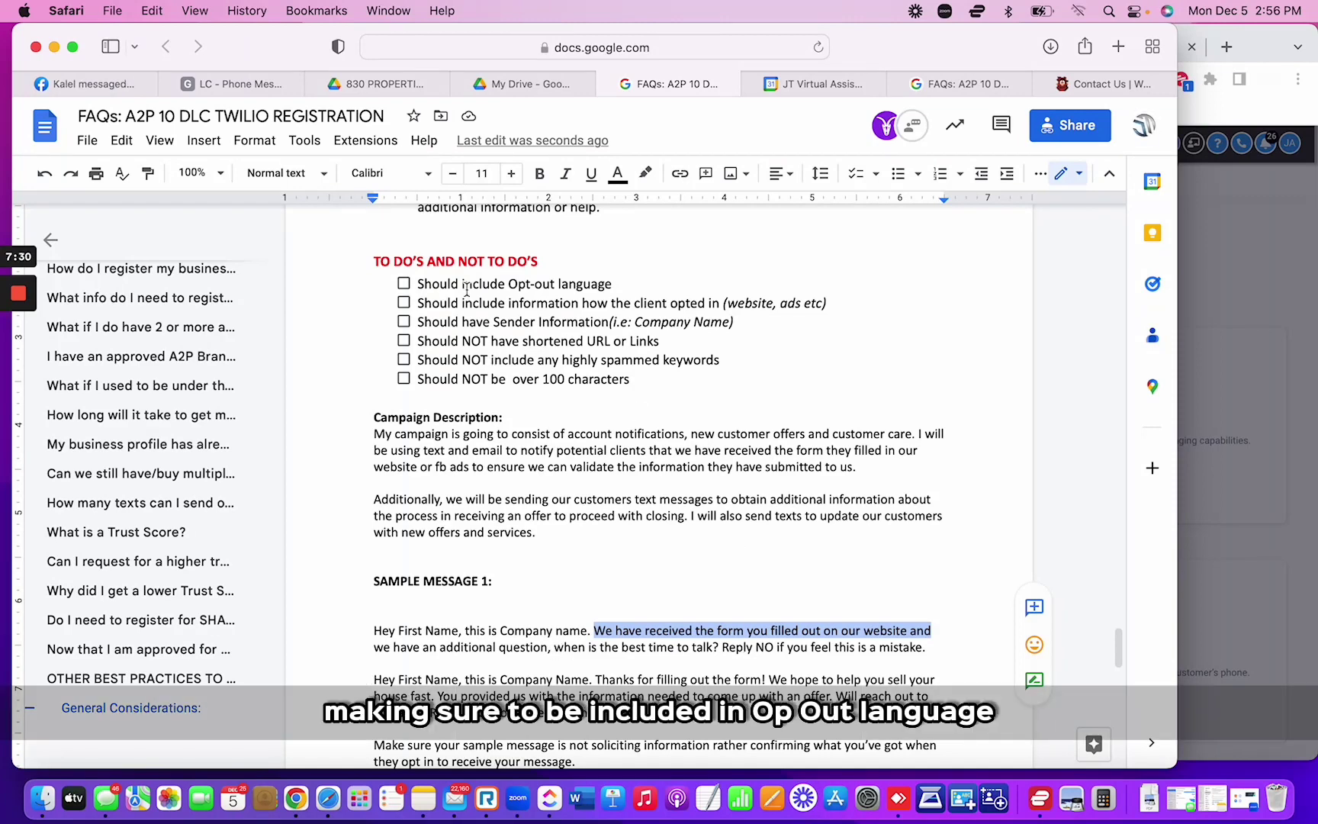
Review the FAQ's To Do's checklist, highlighting the opt-out language requirement
{"action": "left_click_drag", "start_coordinate": [425, 284], "coordinate": [591, 284]}
{"action": "scroll", "coordinate": [765, 411], "scroll_direction": "down", "scroll_amount": 5}
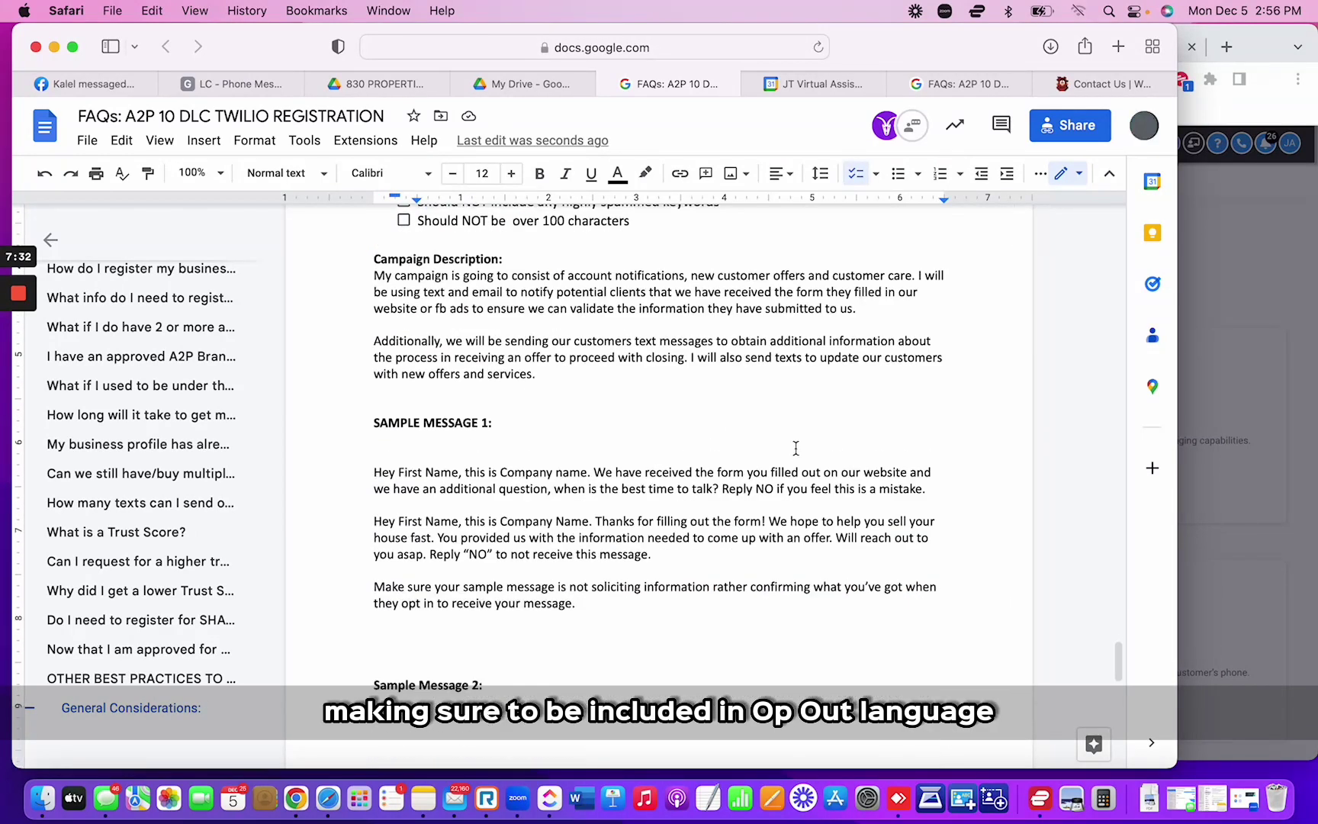
{"action": "left_click_drag", "start_coordinate": [928, 463], "coordinate": [374, 428]}
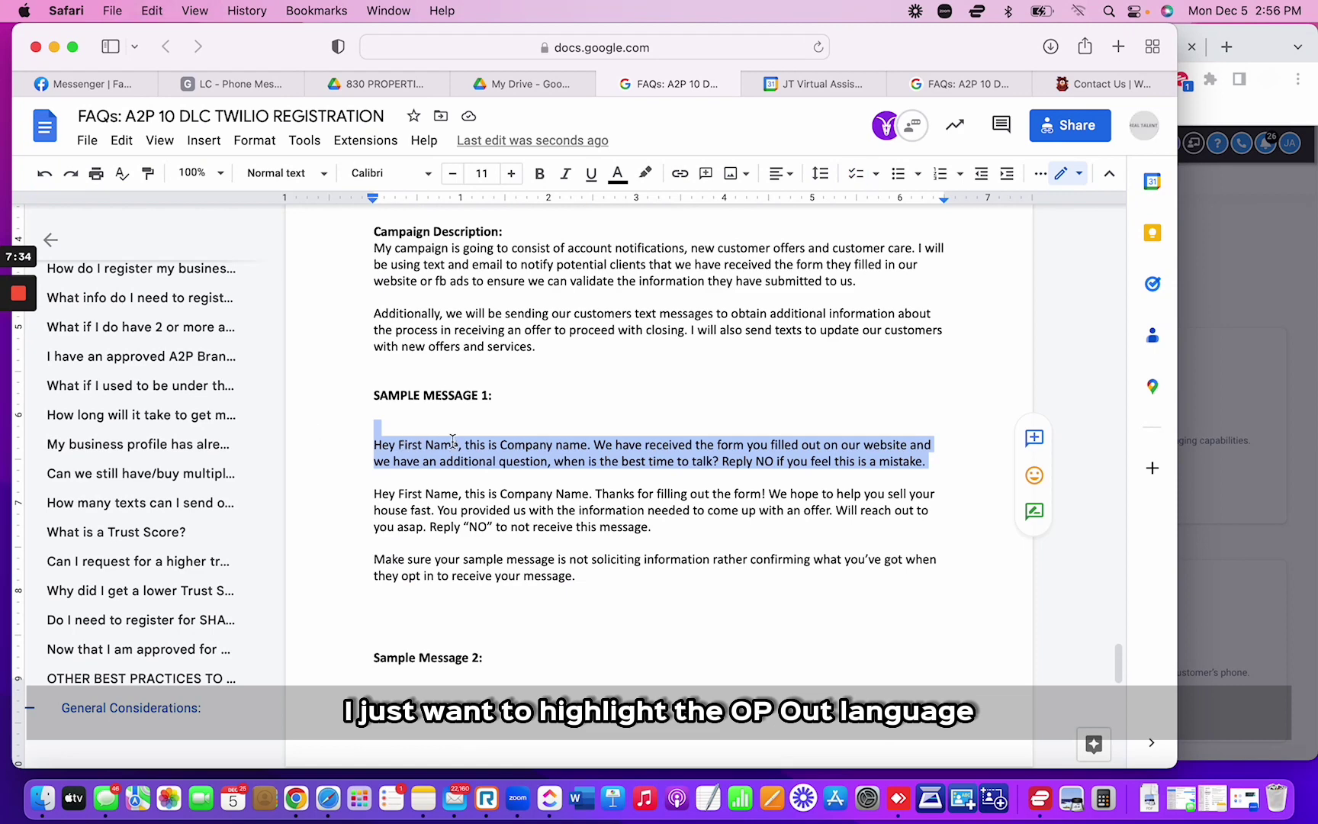
{"action": "scroll", "coordinate": [730, 469], "scroll_direction": "up", "scroll_amount": 5}
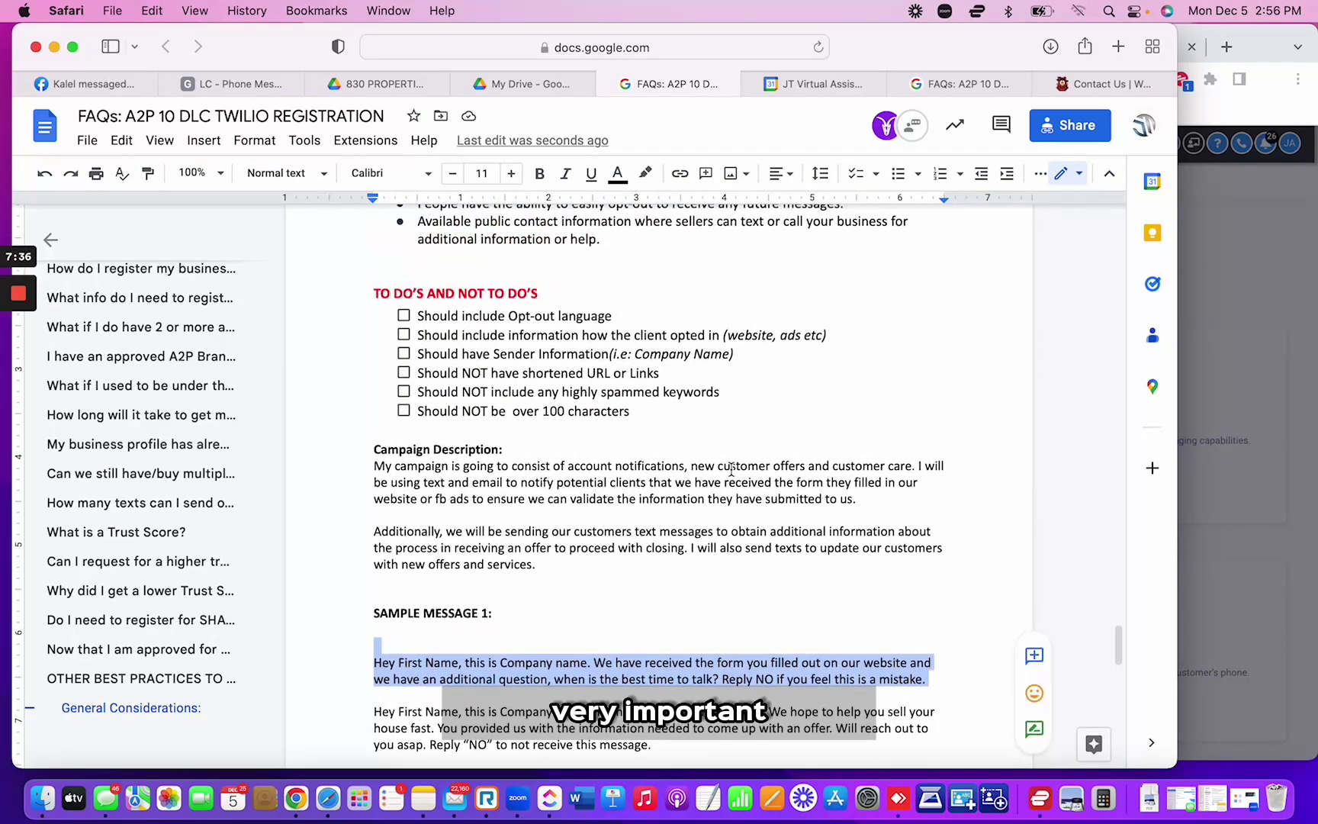
{"action": "scroll", "coordinate": [731, 469], "scroll_direction": "down", "scroll_amount": 4}
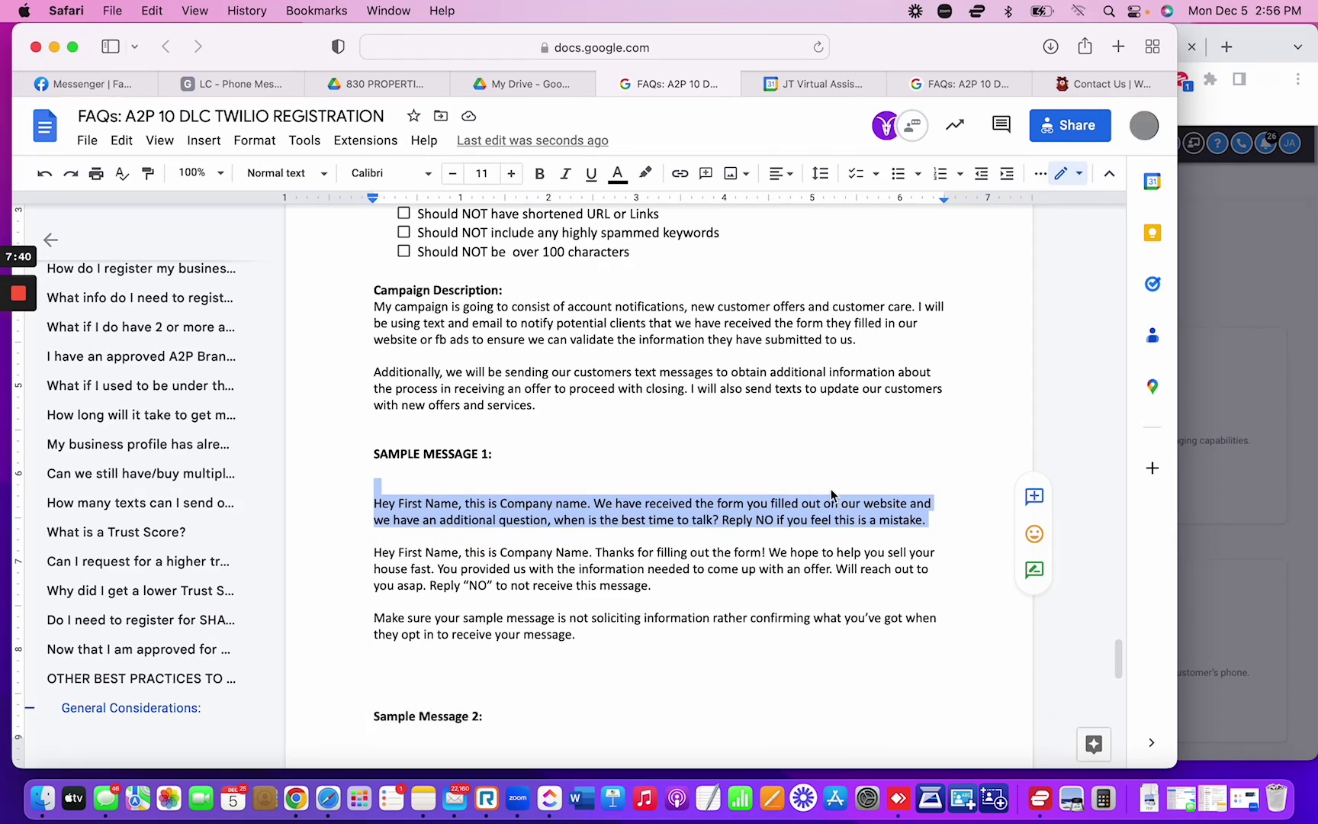
{"action": "scroll", "coordinate": [832, 492], "scroll_direction": "up", "scroll_amount": 4}
{"action": "scroll", "coordinate": [831, 489], "scroll_direction": "up", "scroll_amount": 3}
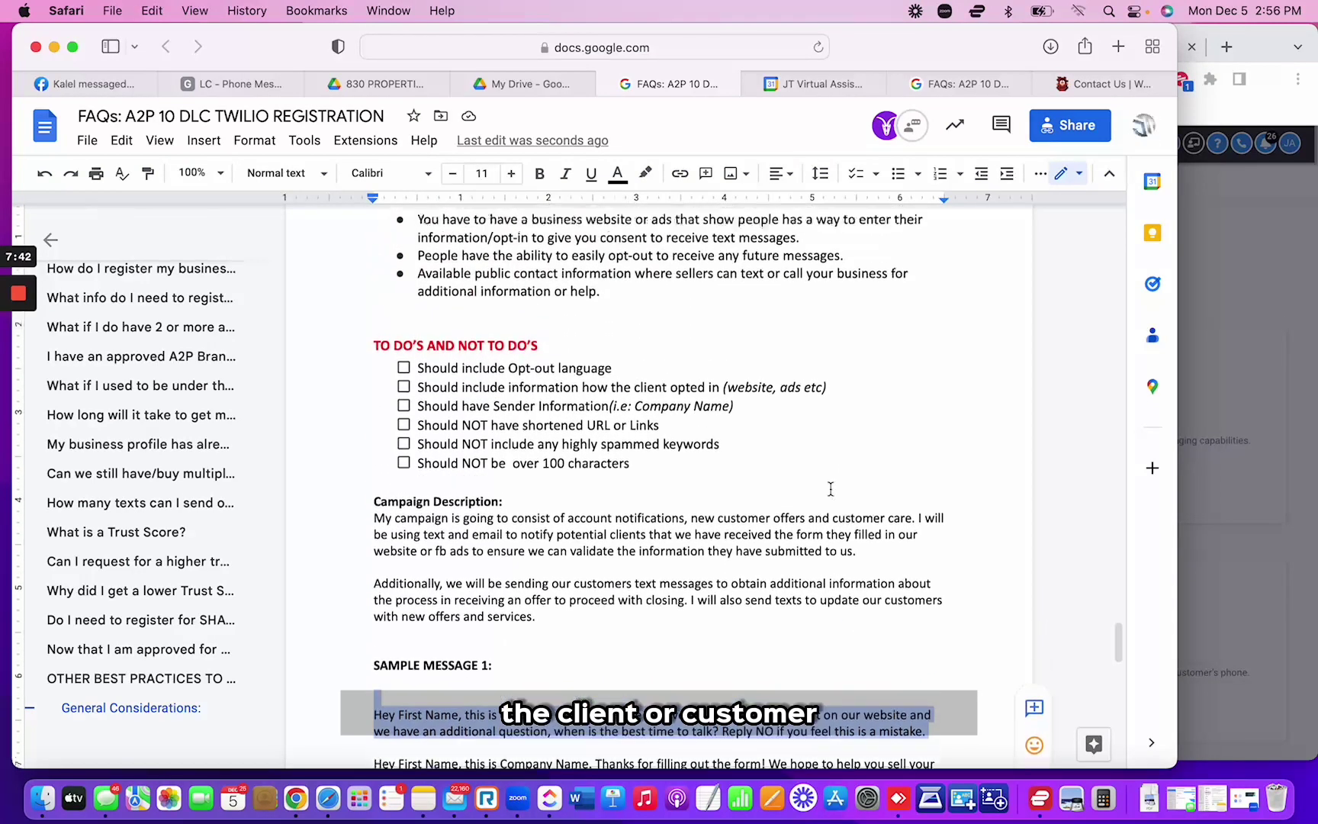
{"action": "scroll", "coordinate": [831, 489], "scroll_direction": "down", "scroll_amount": 6}
{"action": "scroll", "coordinate": [831, 489], "scroll_direction": "up", "scroll_amount": 3}
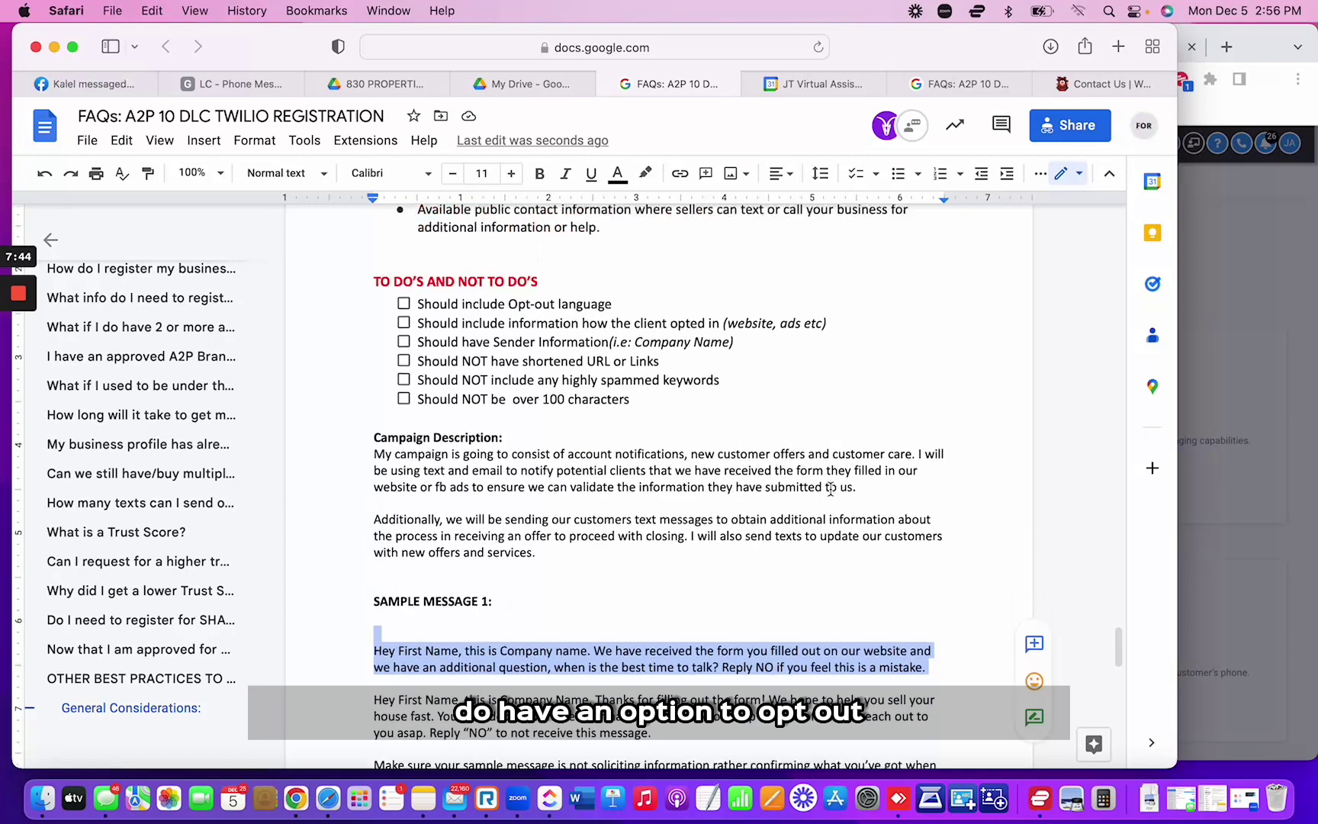
{"action": "scroll", "coordinate": [830, 489], "scroll_direction": "down", "scroll_amount": 2}
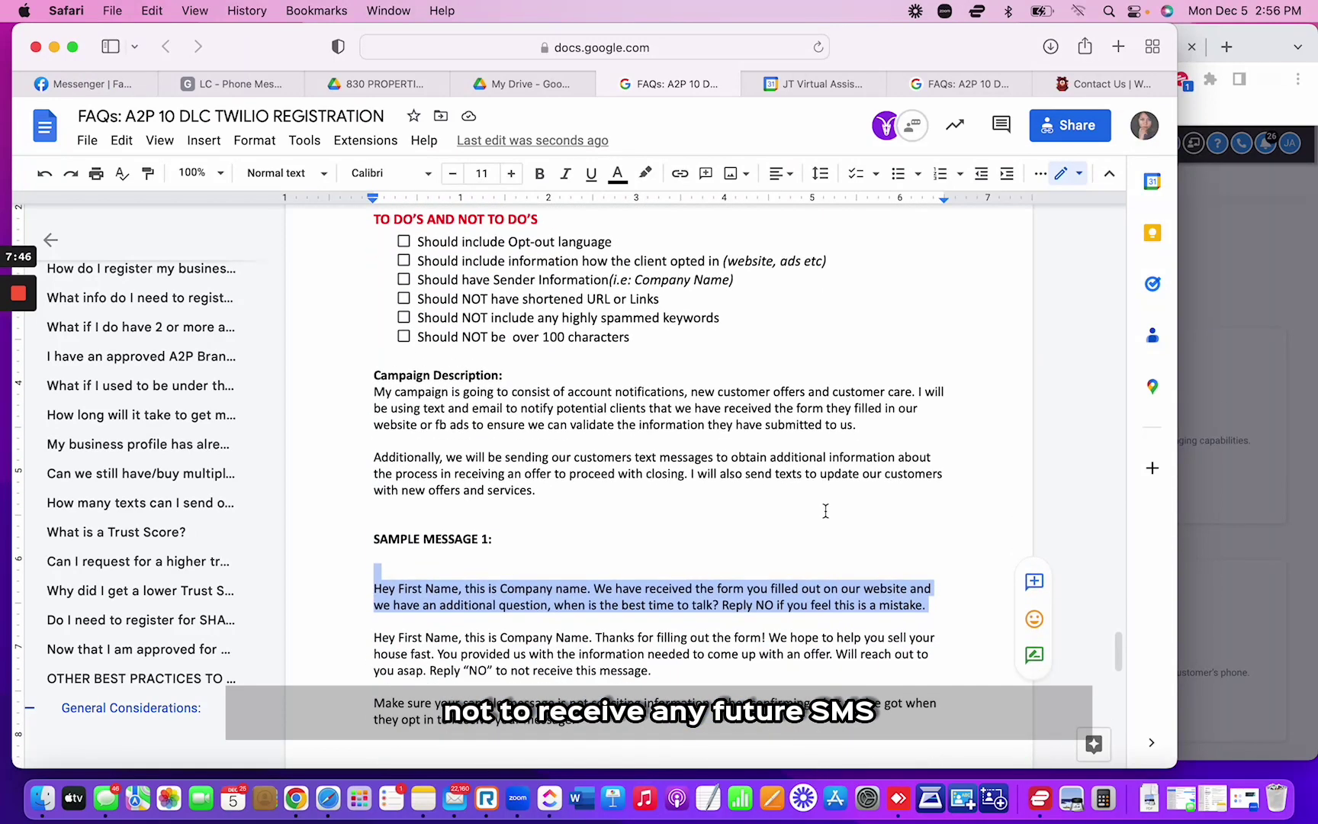
{"action": "scroll", "coordinate": [827, 503], "scroll_direction": "down", "scroll_amount": 5}
Select the entire Sample Message 1 paragraph, including its Reply NO opt-out line
{"action": "left_click", "coordinate": [765, 504]}
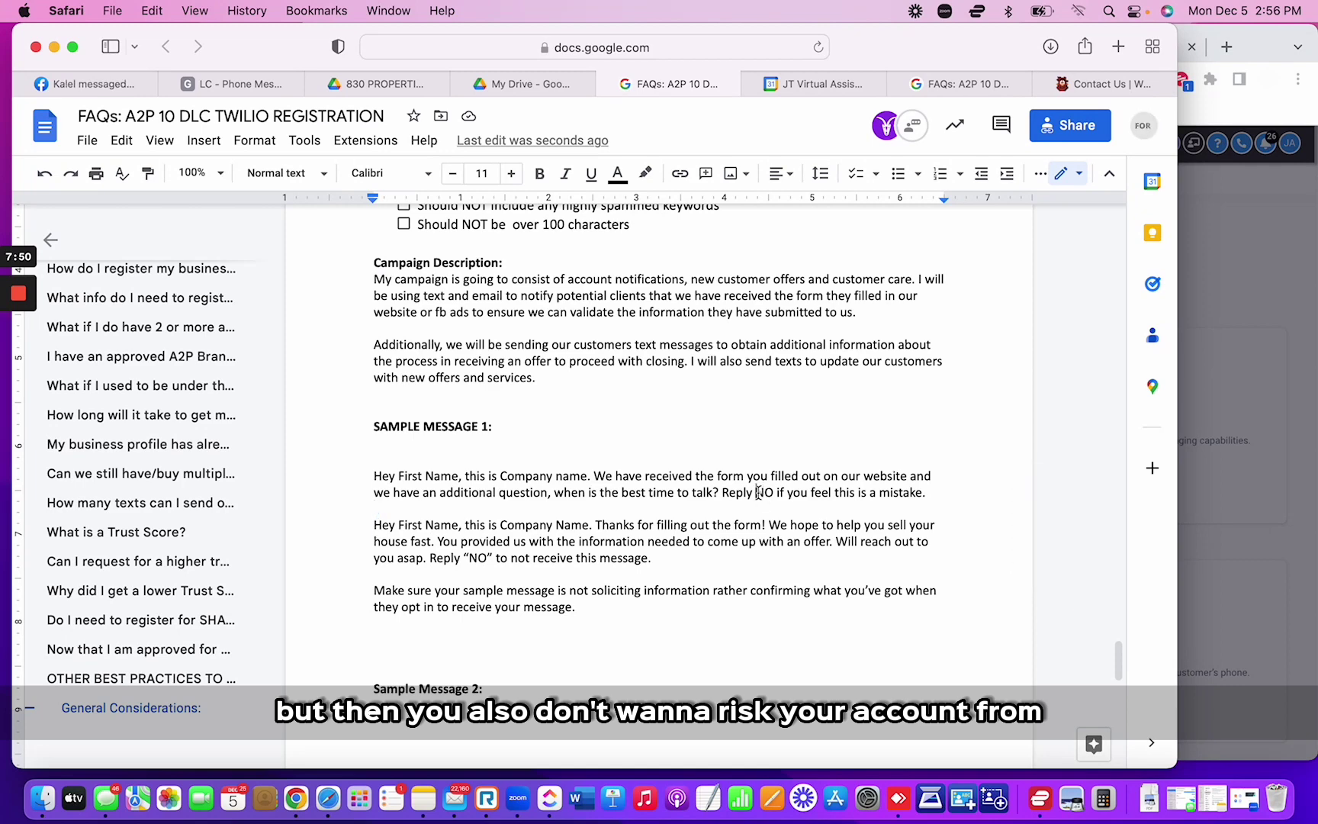
{"action": "double_click", "coordinate": [763, 492]}
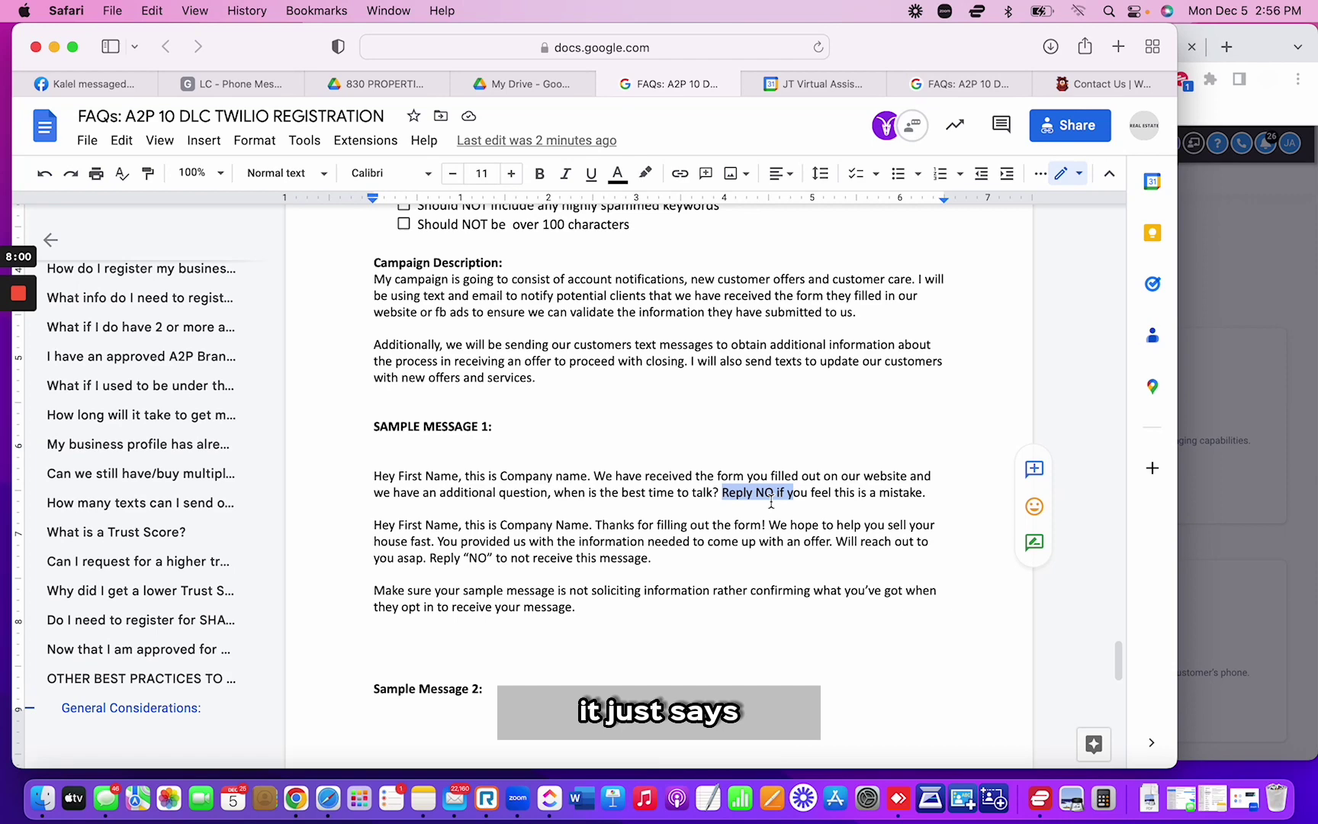
{"action": "left_click", "coordinate": [738, 503]}
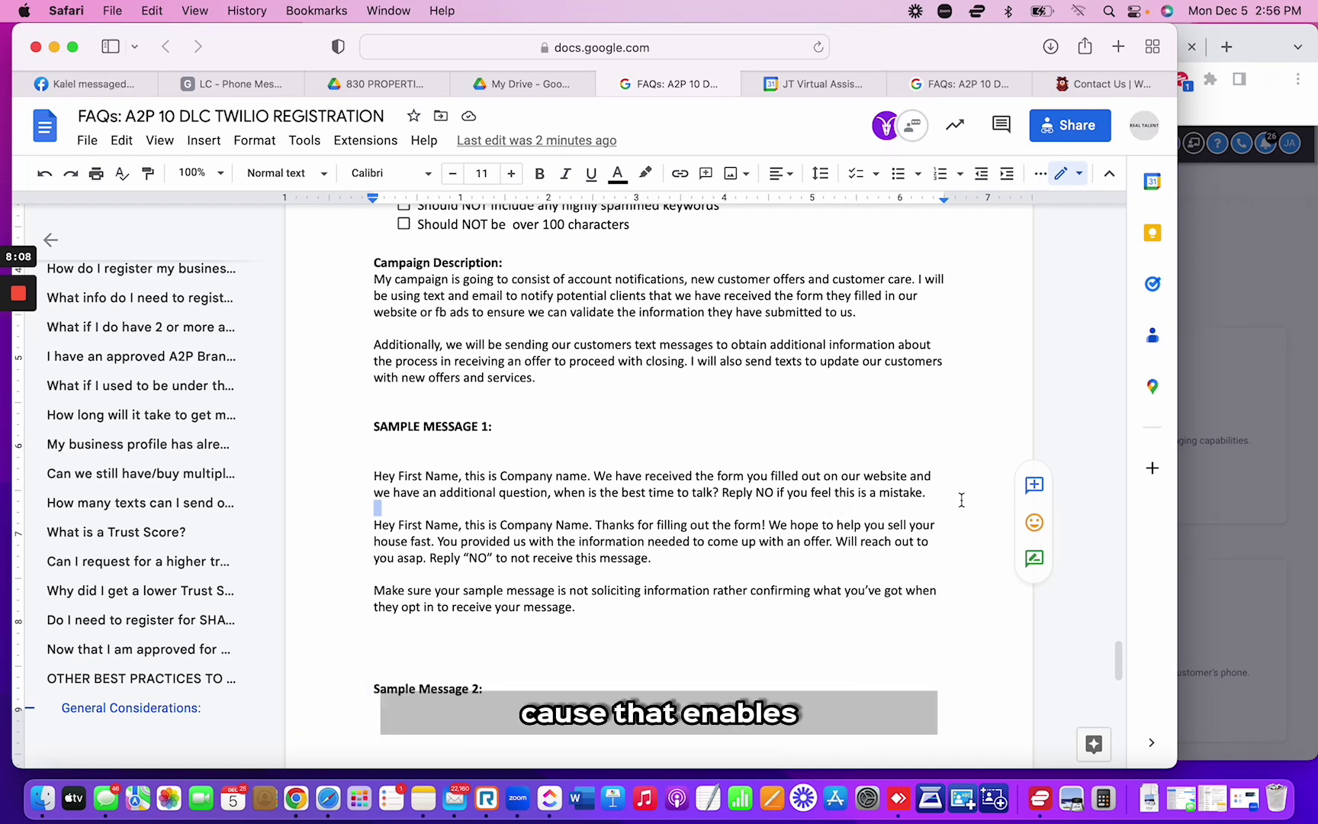
{"action": "left_click_drag", "start_coordinate": [928, 494], "coordinate": [372, 476]}
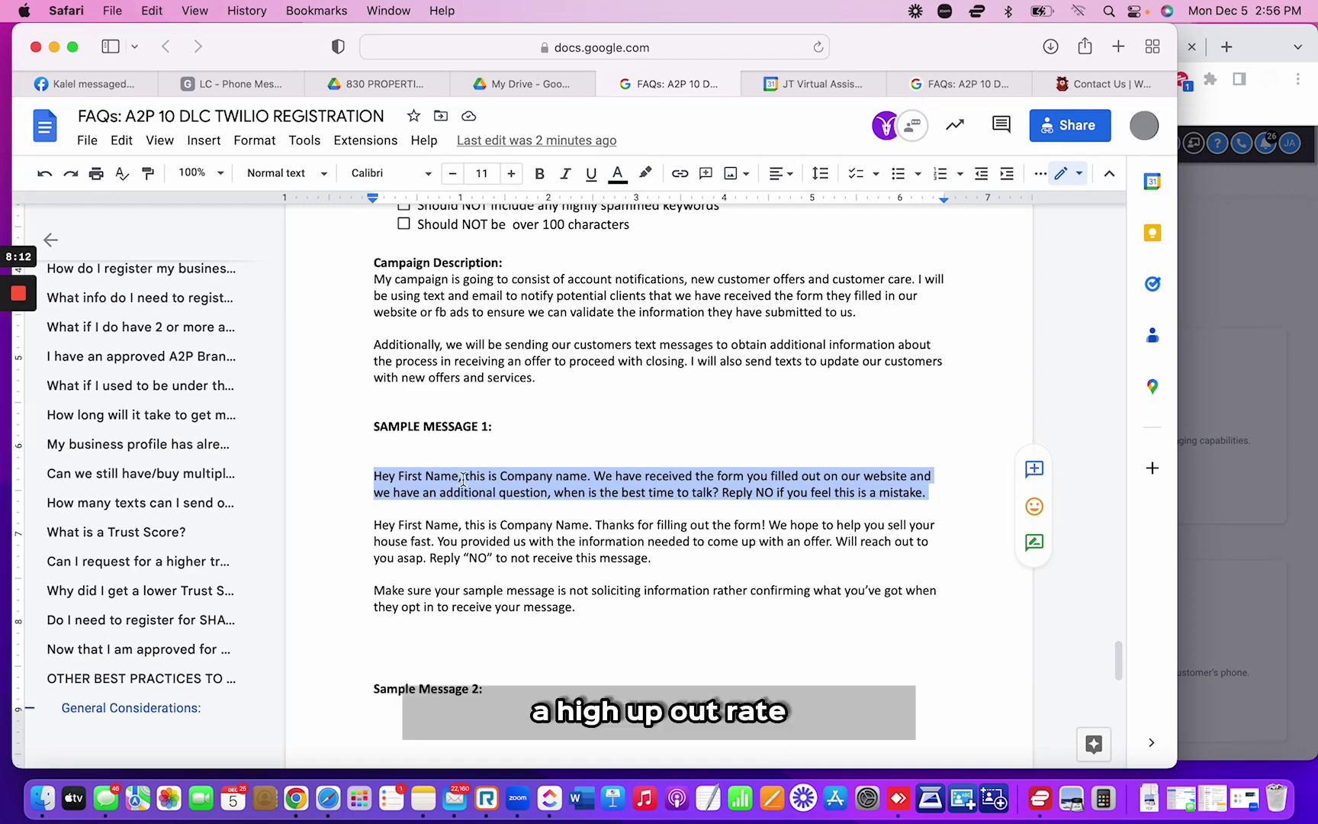
{"action": "left_click", "coordinate": [562, 497]}
{"action": "left_click_drag", "start_coordinate": [927, 493], "coordinate": [367, 470]}
{"action": "left_click", "coordinate": [736, 496]}
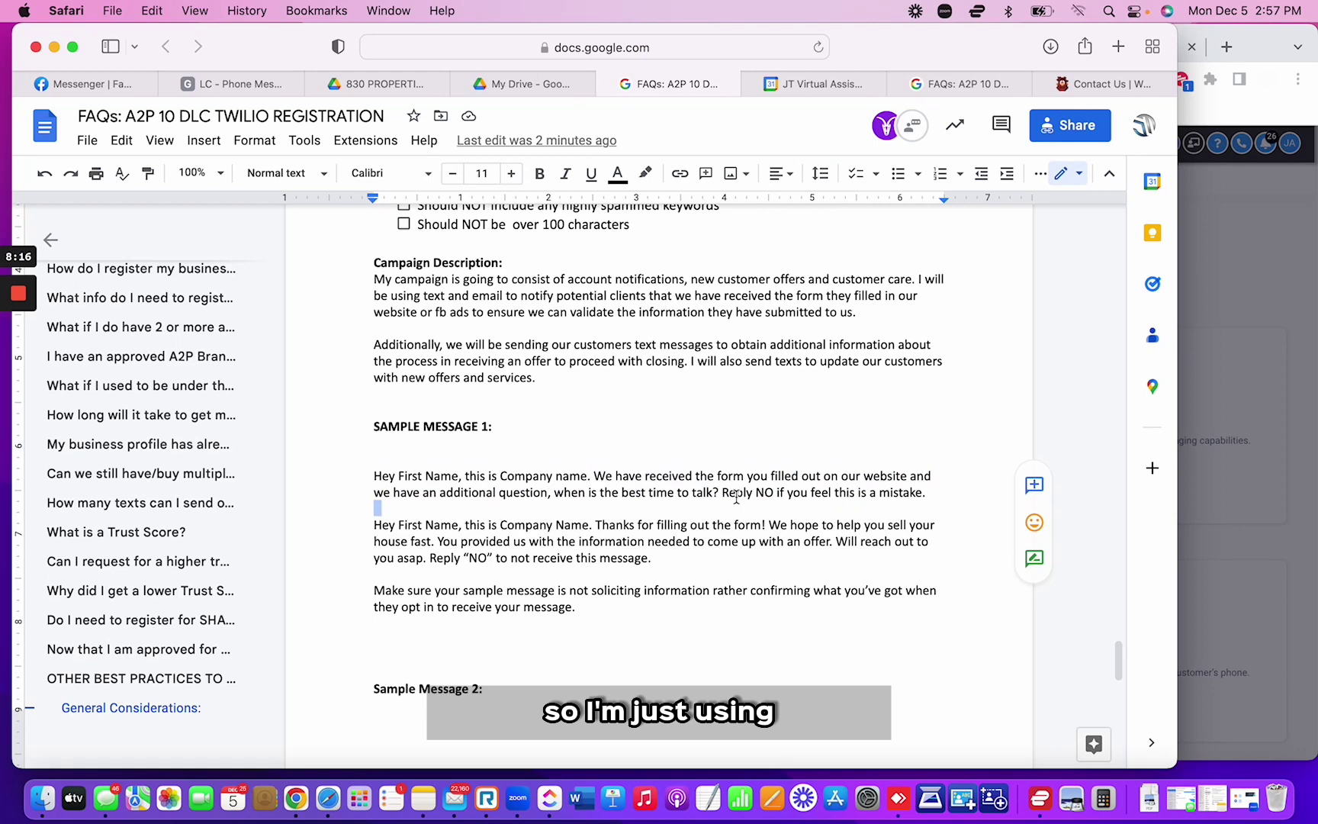
{"action": "left_click_drag", "start_coordinate": [932, 492], "coordinate": [334, 474]}
{"action": "key", "text": "super+c"}
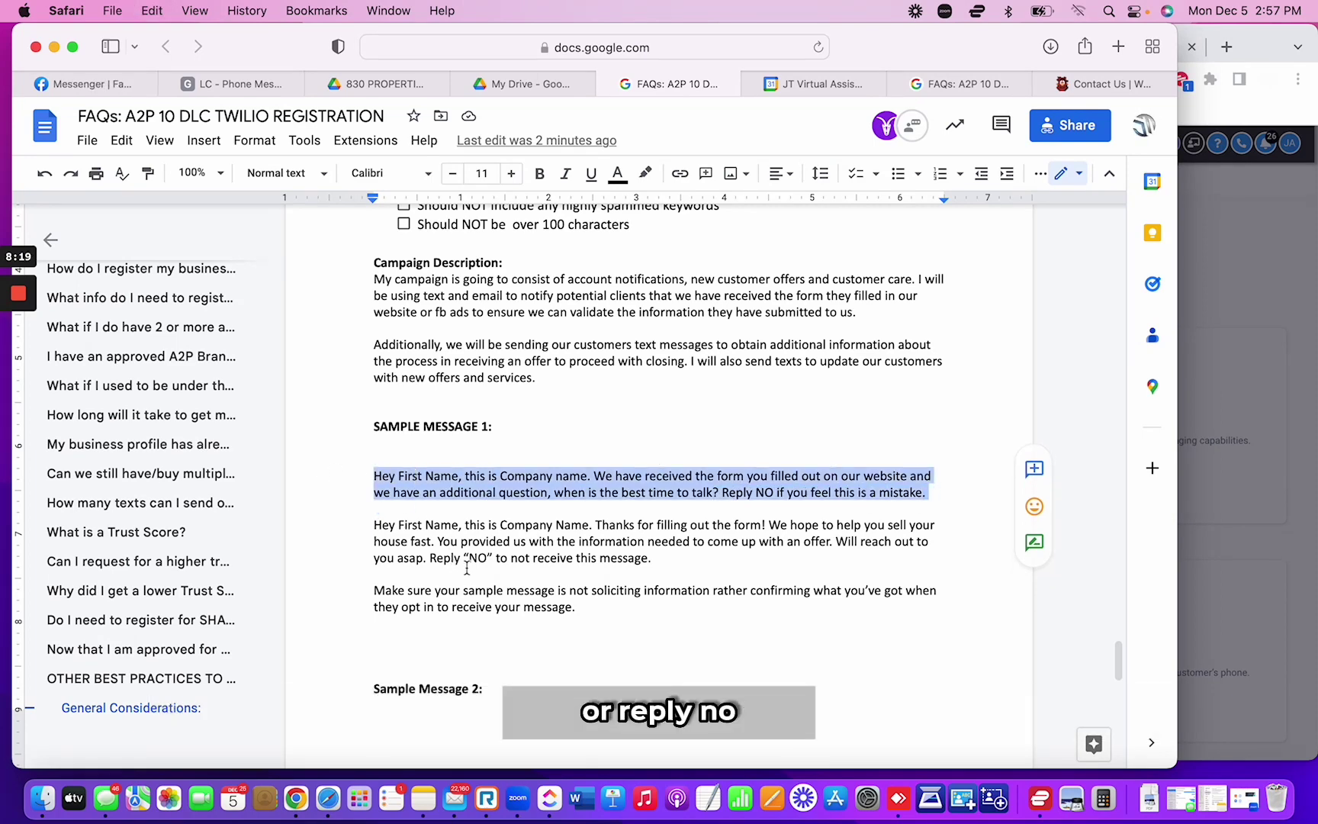
{"action": "left_click_drag", "start_coordinate": [932, 494], "coordinate": [372, 488]}
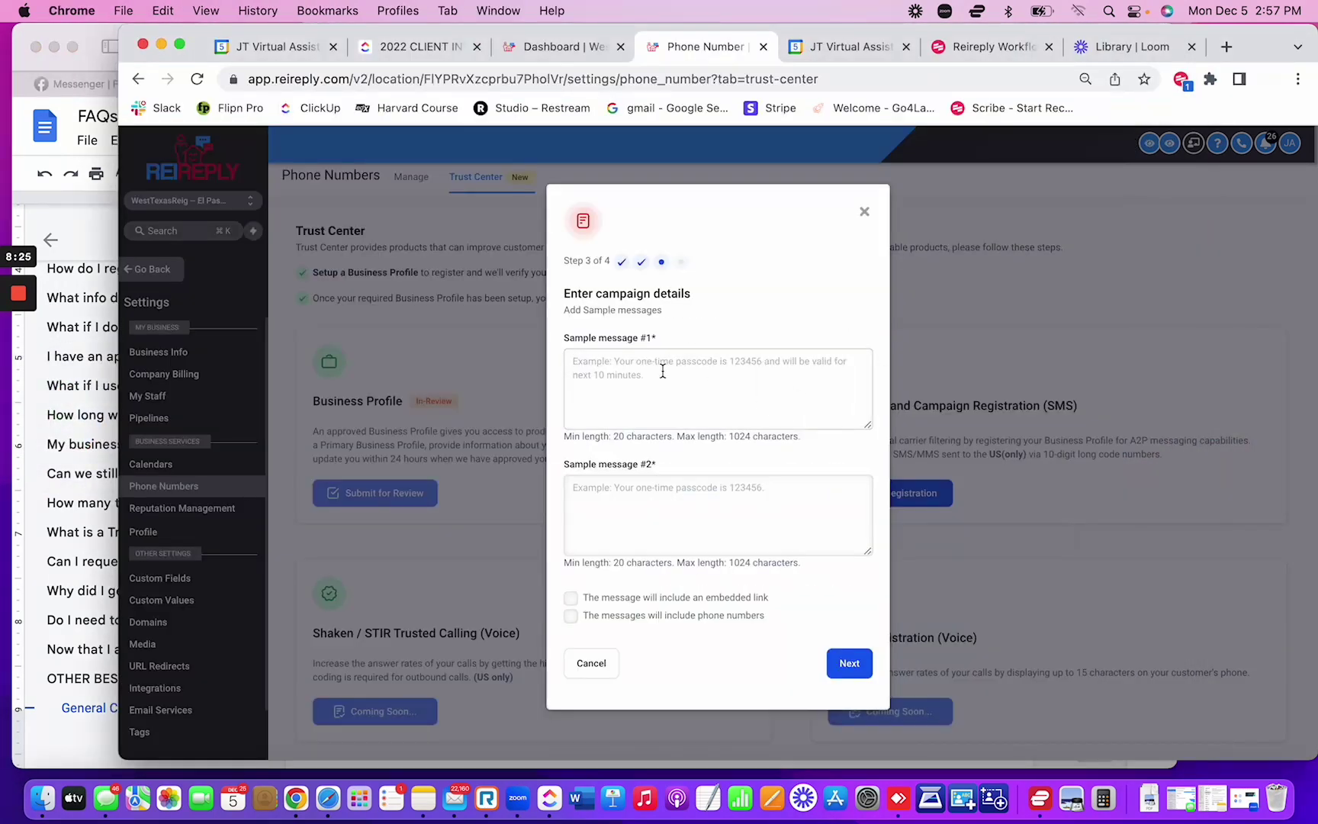
Paste the first sample into Sample message #1 and add the 'Reply NO' opt-out sentence after 'talk?'
{"action": "key", "text": "super+v"}
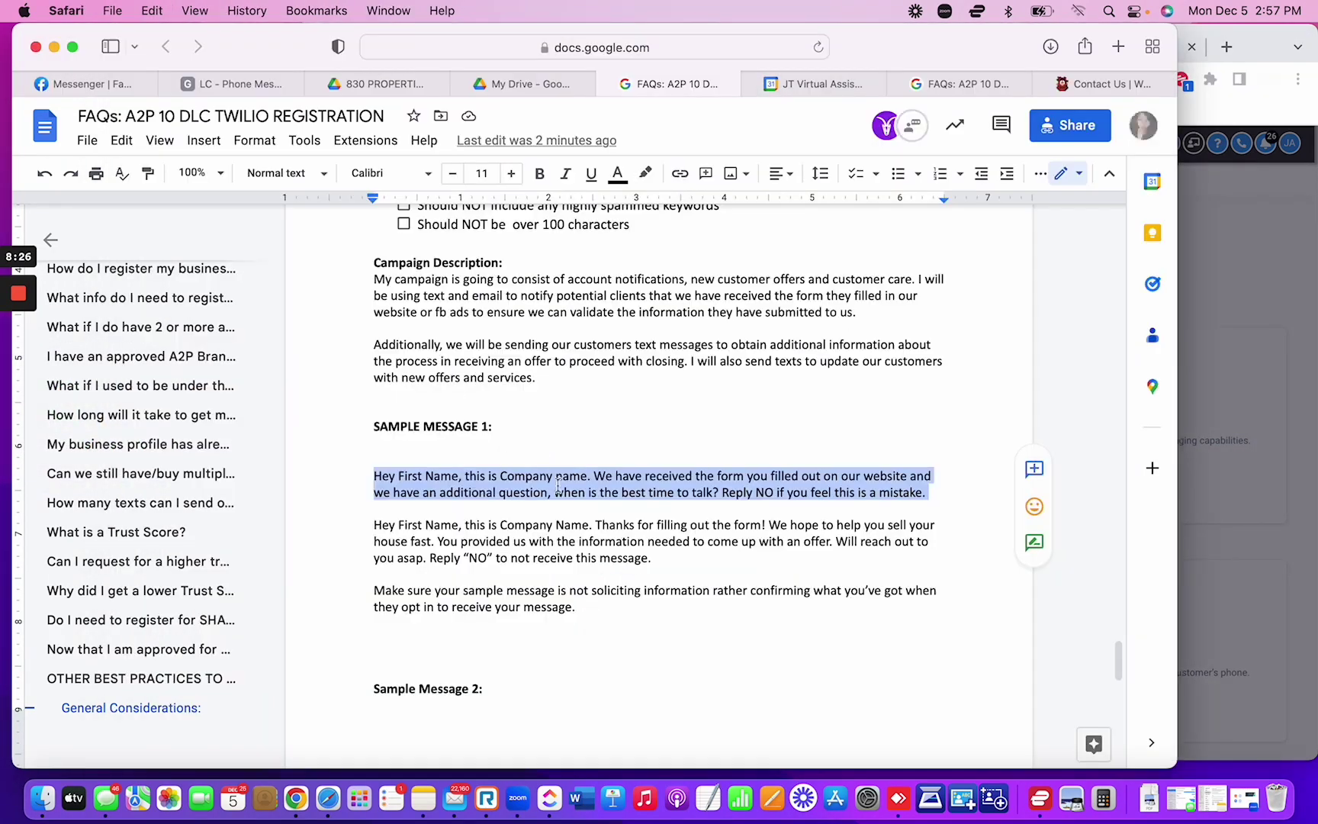
{"action": "left_click", "coordinate": [558, 485]}
{"action": "left_click_drag", "start_coordinate": [926, 494], "coordinate": [726, 493]}
{"action": "key", "text": "super+c"}
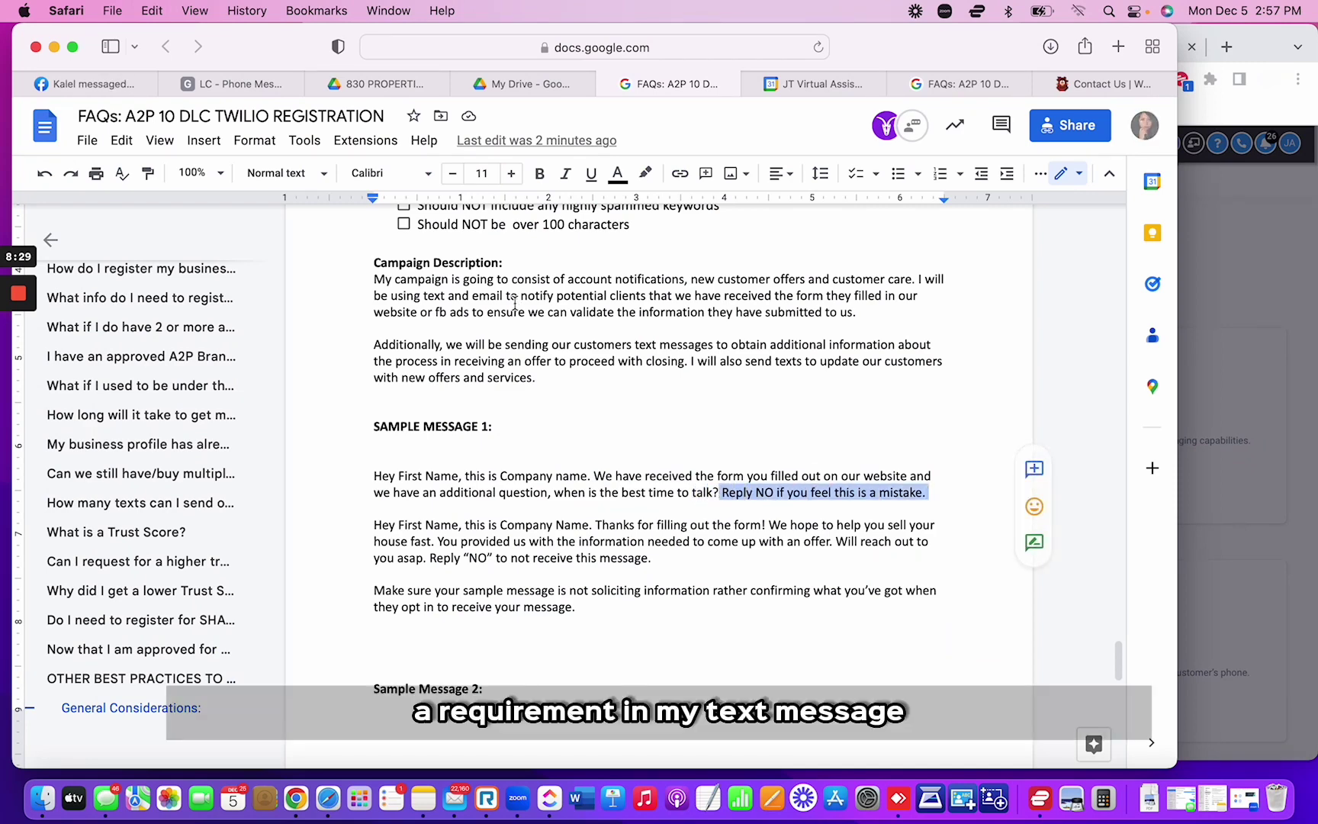
{"action": "scroll", "coordinate": [717, 489], "scroll_direction": "up", "scroll_amount": 1}
{"action": "key", "text": "super+v"}
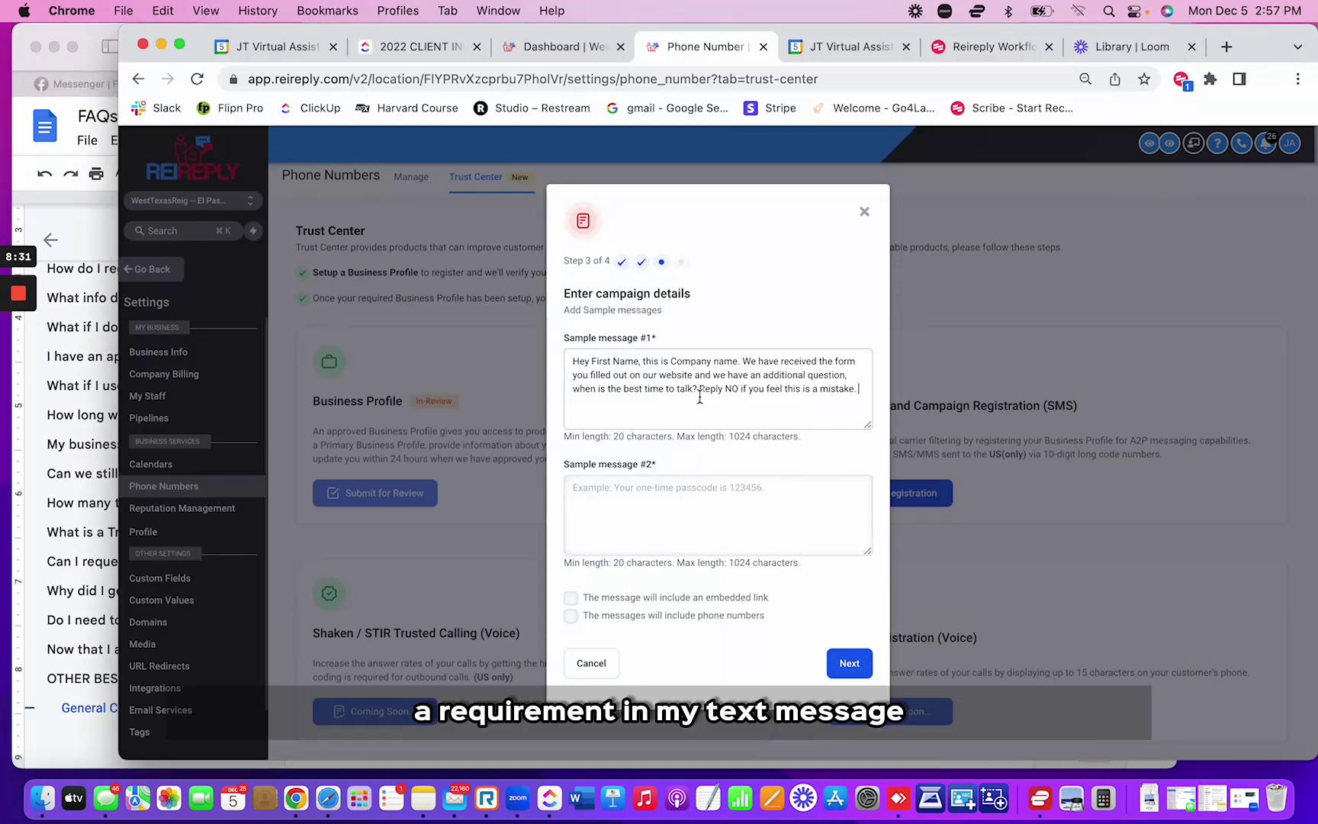
{"action": "left_click", "coordinate": [699, 397]}
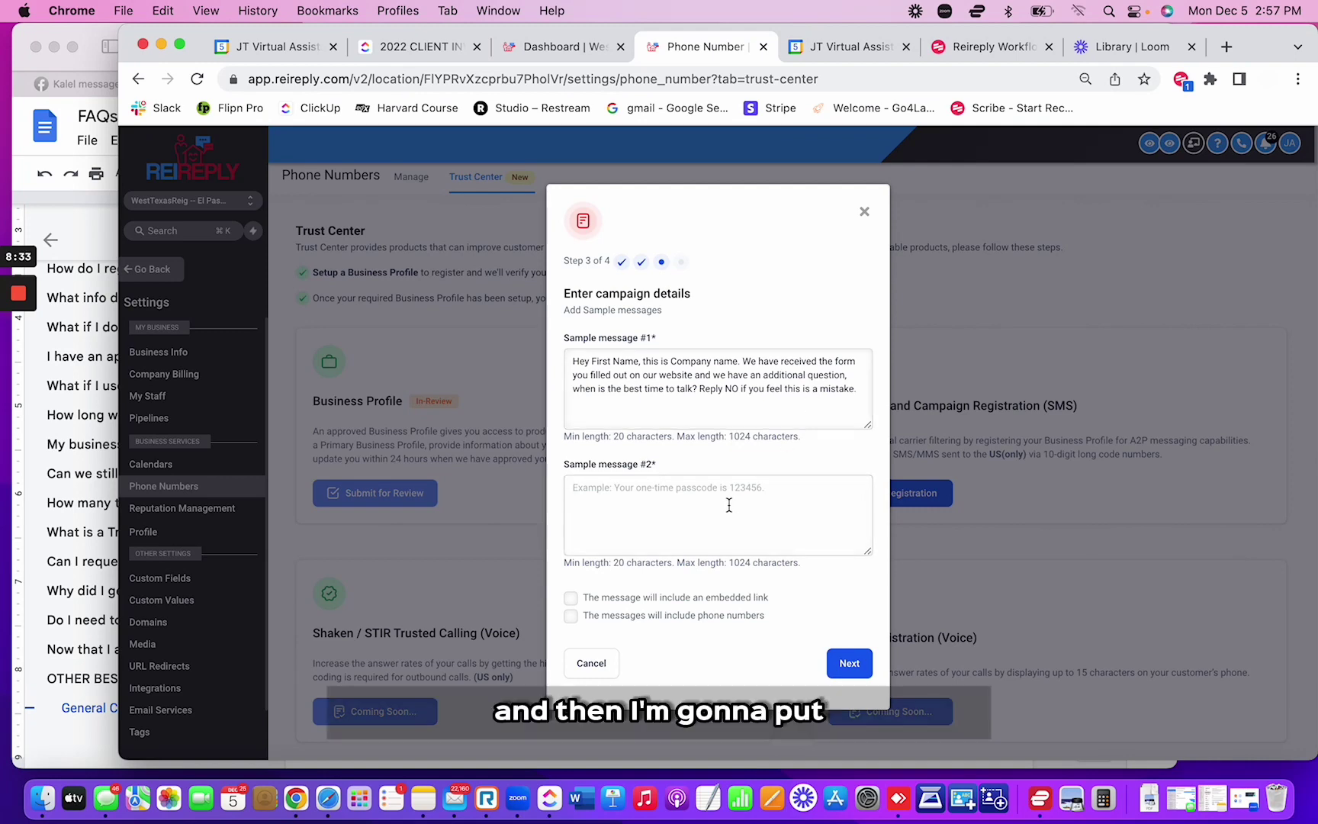
{"action": "key", "text": "super+Tab"}
{"action": "scroll", "coordinate": [662, 536], "scroll_direction": "down", "scroll_amount": 5}
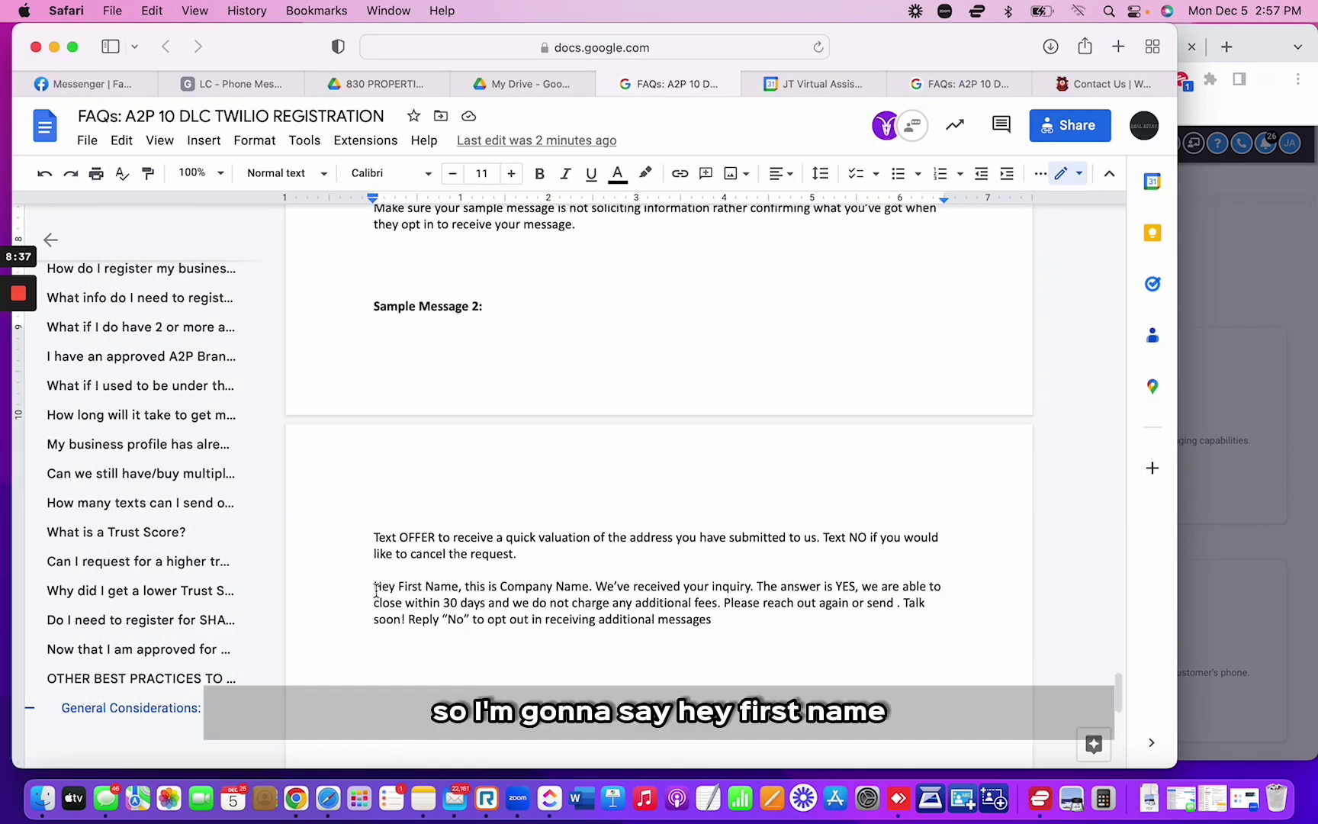
Delete 'Please reach out again or send .' from the FAQ's second sample message
{"action": "left_click_drag", "start_coordinate": [374, 586], "coordinate": [720, 620]}
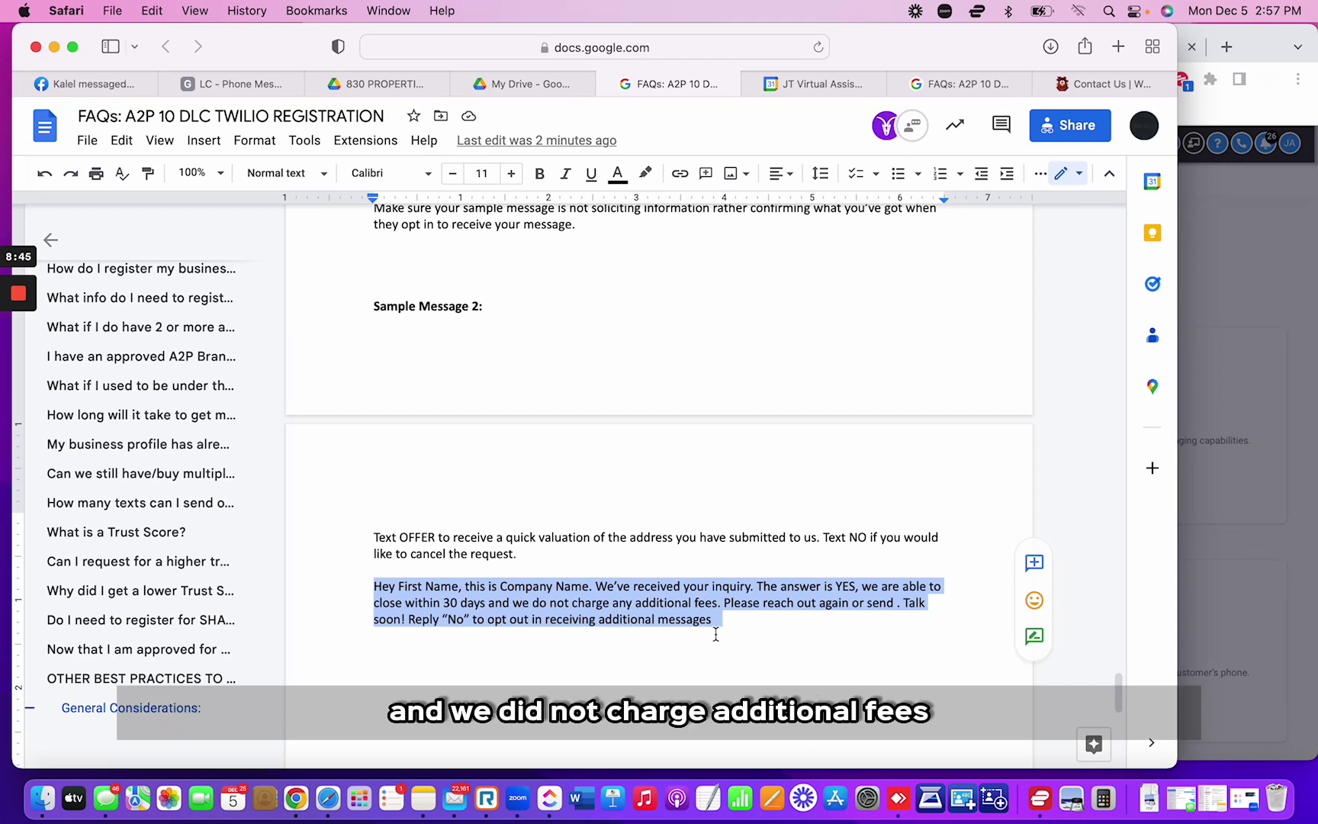
{"action": "left_click", "coordinate": [767, 629]}
{"action": "left_click", "coordinate": [899, 604]}
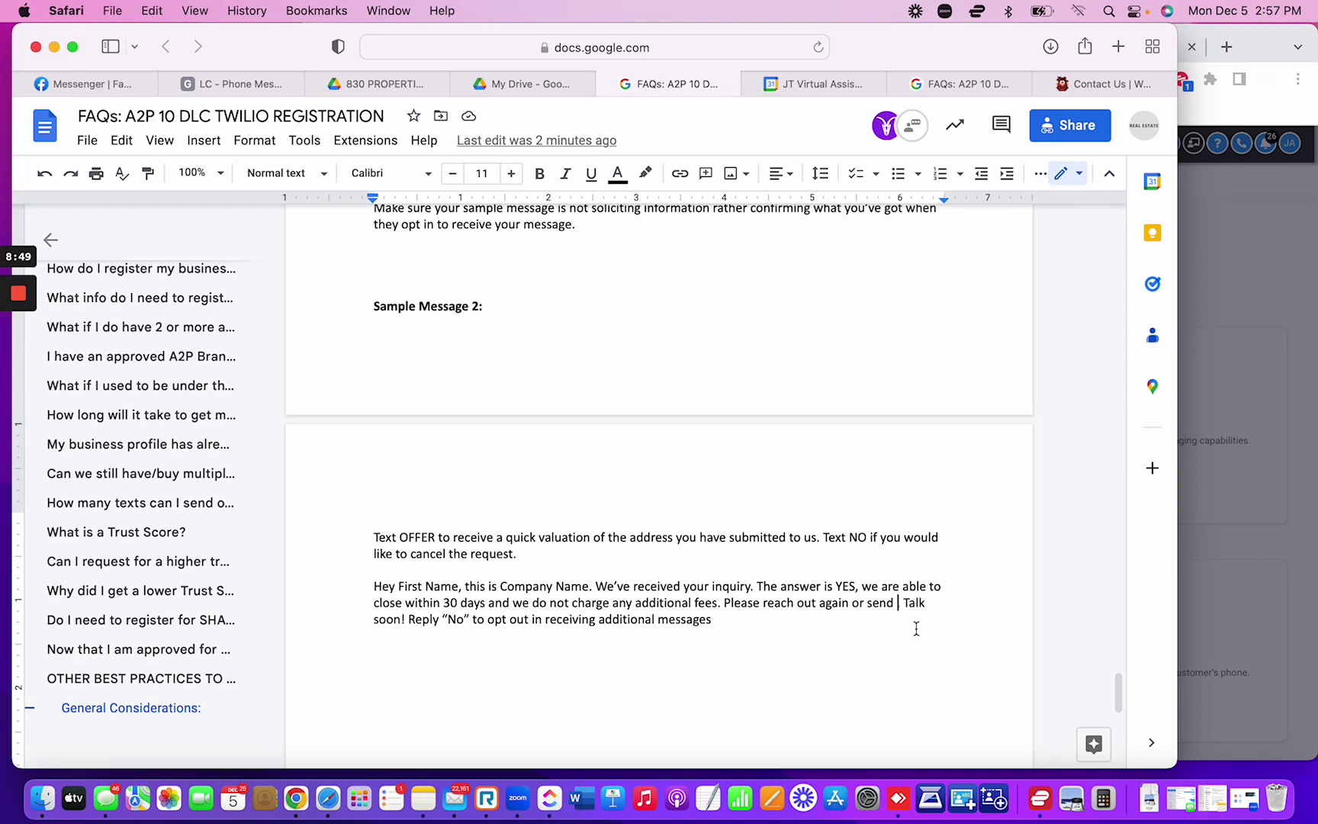
{"action": "left_click_drag", "start_coordinate": [724, 602], "coordinate": [908, 604]}
{"action": "key", "text": "BackSpace"}
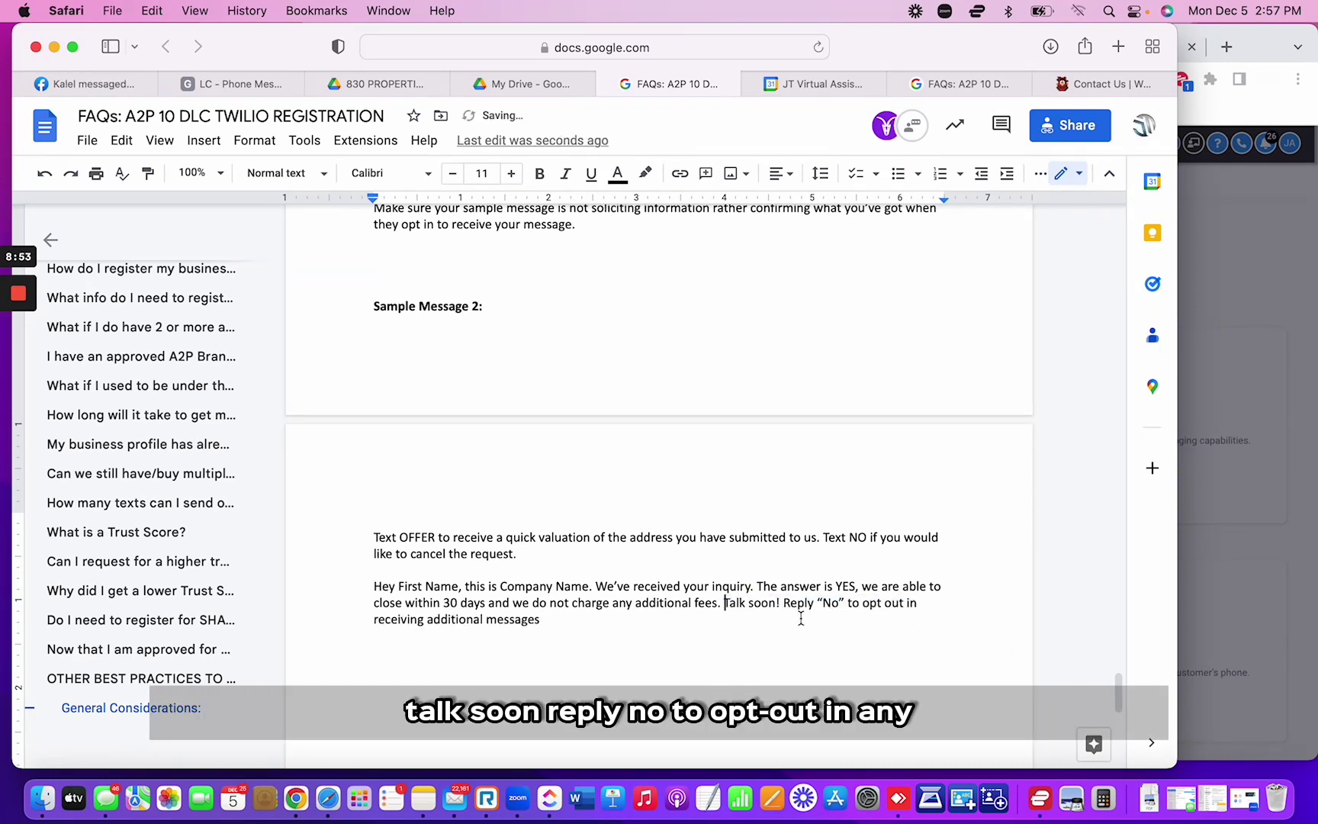
{"action": "left_click", "coordinate": [797, 620]}
Copy the trimmed second sample into REIReply's Sample message #2
{"action": "left_click_drag", "start_coordinate": [611, 619], "coordinate": [352, 579]}
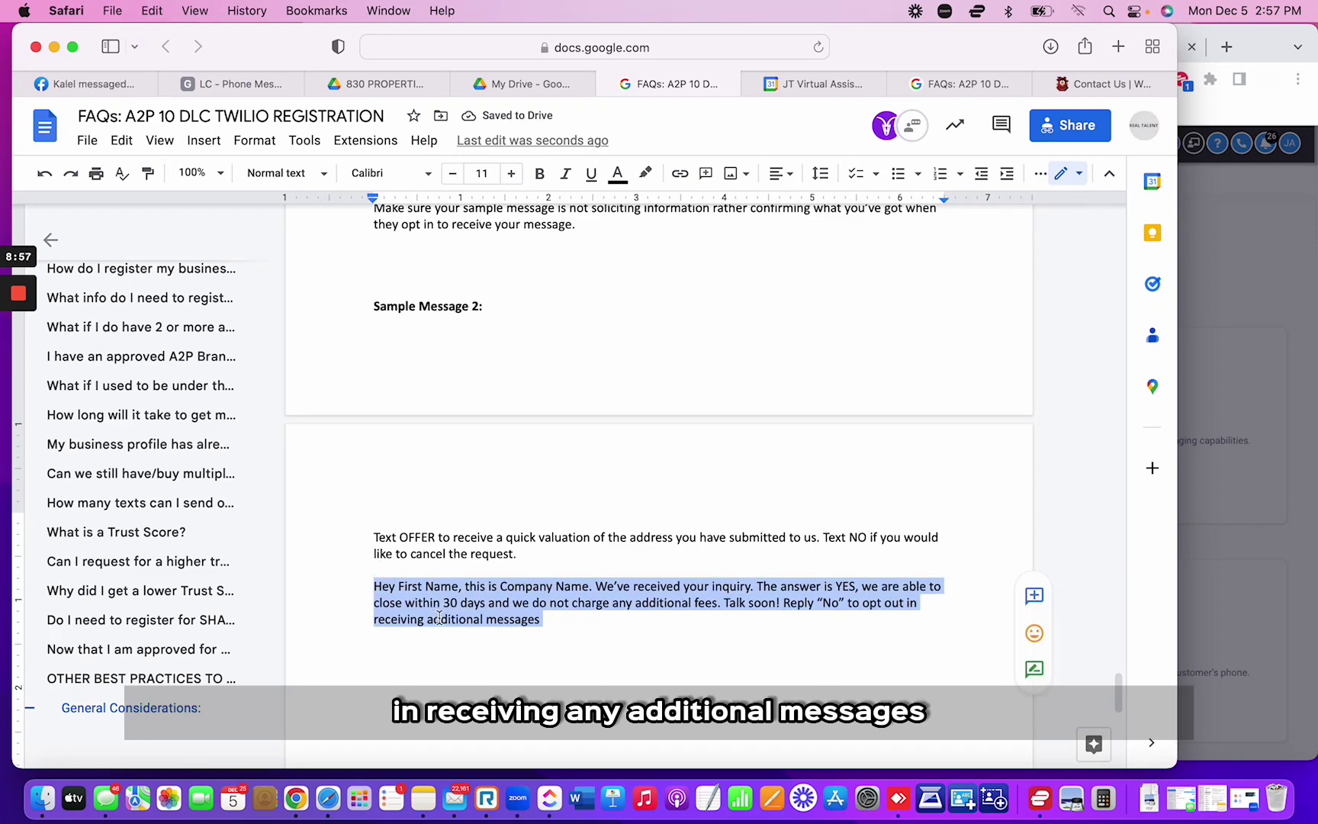
{"action": "key", "text": "super+c"}
{"action": "key", "text": "super+Tab"}
{"action": "left_click", "coordinate": [717, 507]}
{"action": "key", "text": "super+v"}
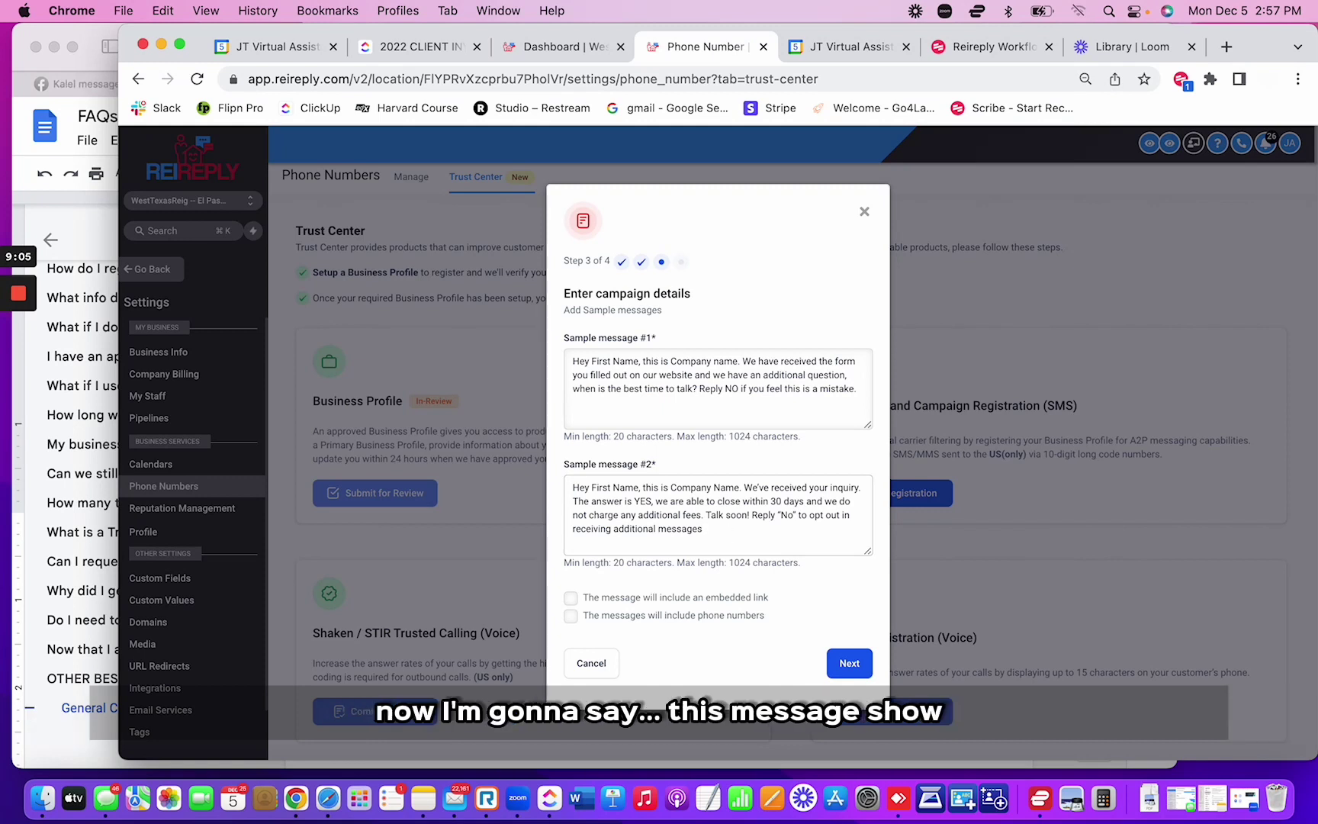
Tick 'The message will include an embedded link', leaving the phone numbers option unticked
{"action": "left_click", "coordinate": [571, 598]}
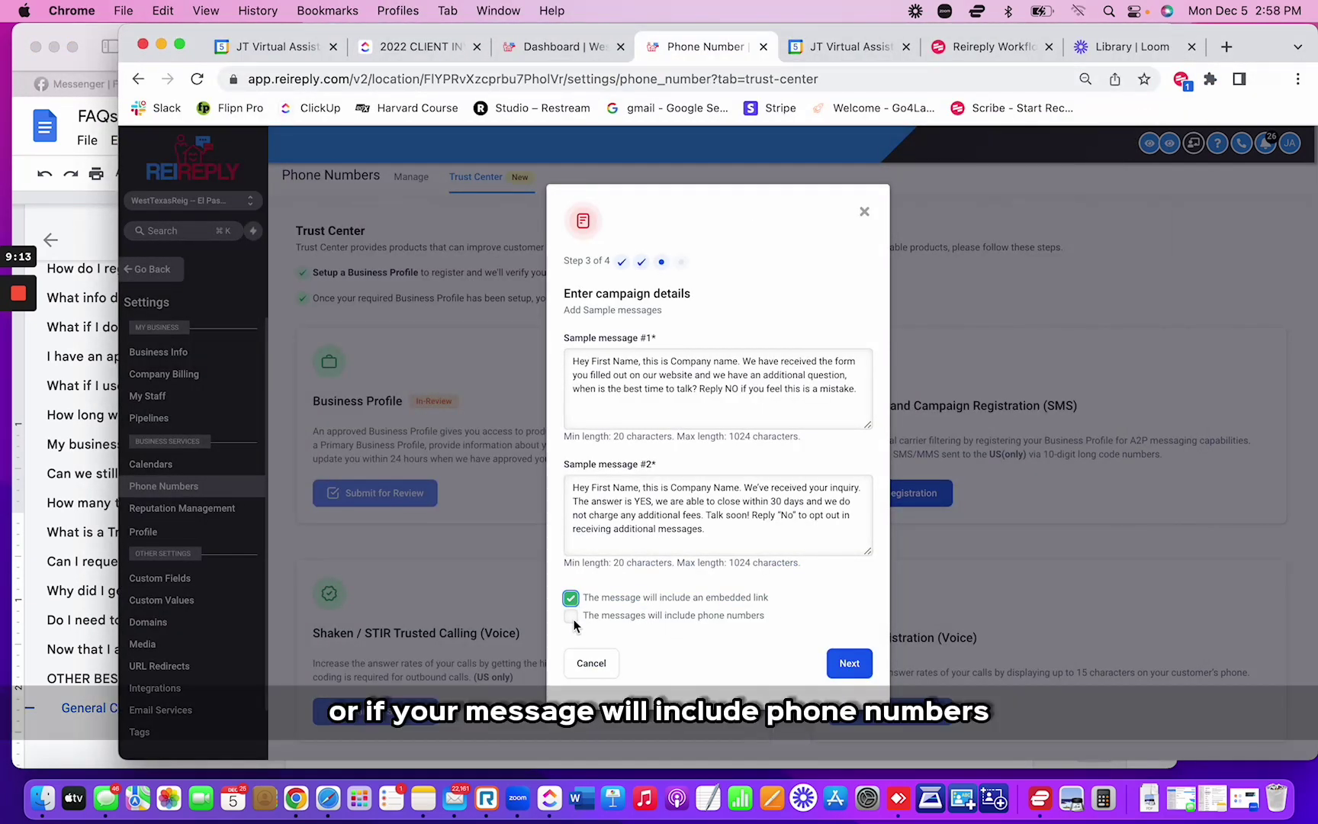
{"action": "left_click", "coordinate": [571, 617]}
{"action": "key", "text": "super+Tab"}
{"action": "scroll", "coordinate": [635, 529], "scroll_direction": "up", "scroll_amount": 10}
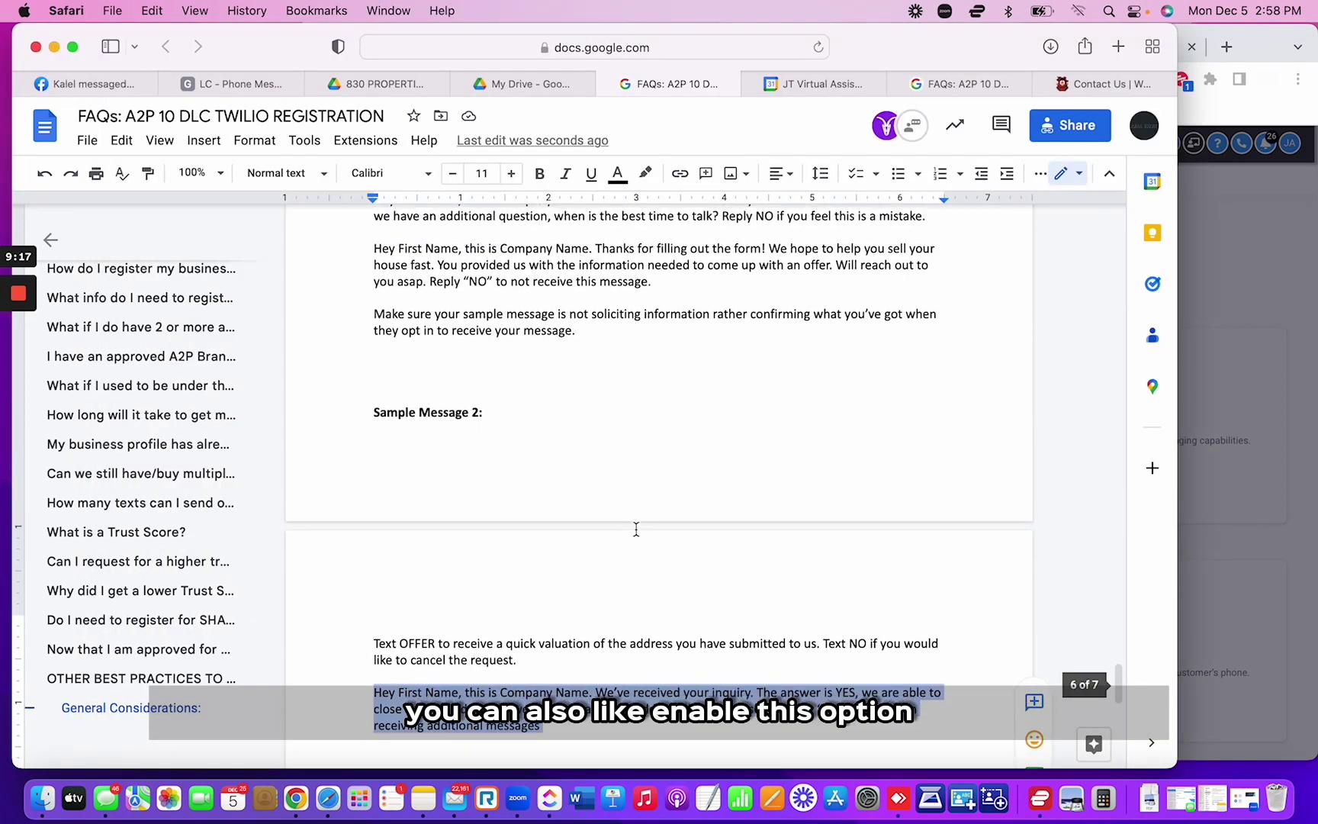
{"action": "key", "text": "super+Tab"}
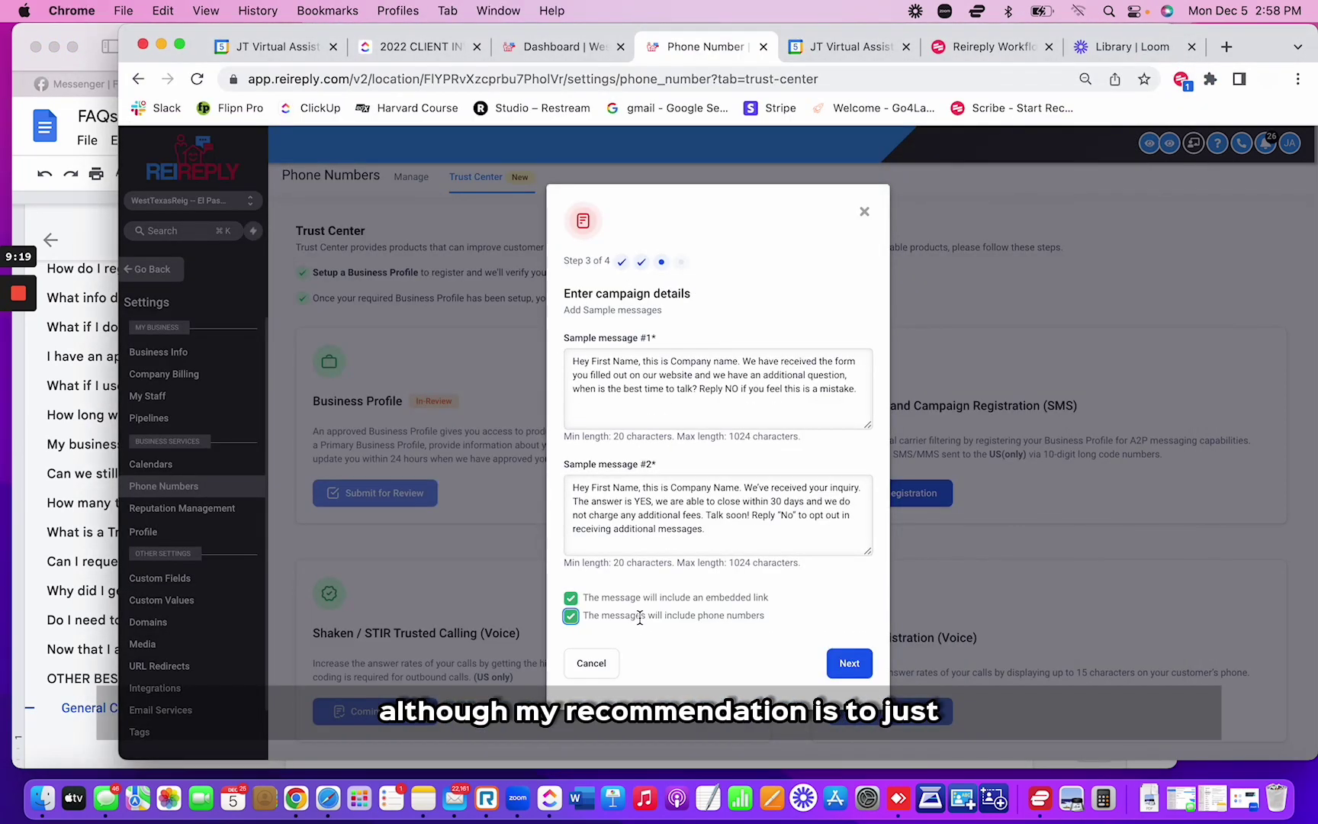
{"action": "left_click", "coordinate": [573, 618]}
Cross-check the embedded link option against the FAQ rule forbidding shortened URLs
{"action": "left_click_drag", "start_coordinate": [589, 600], "coordinate": [787, 606]}
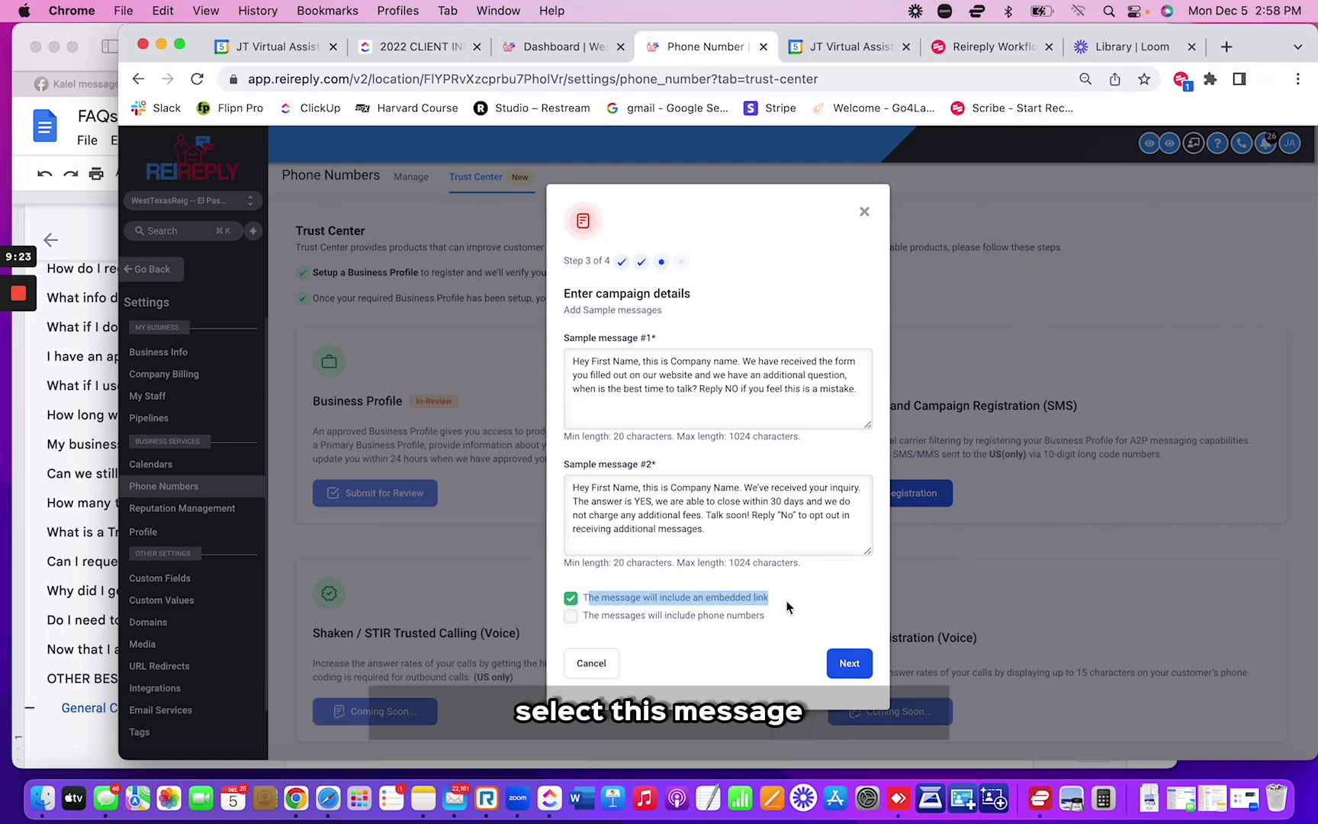
{"action": "key", "text": "super+Tab"}
{"action": "key", "text": "super+Tab"}
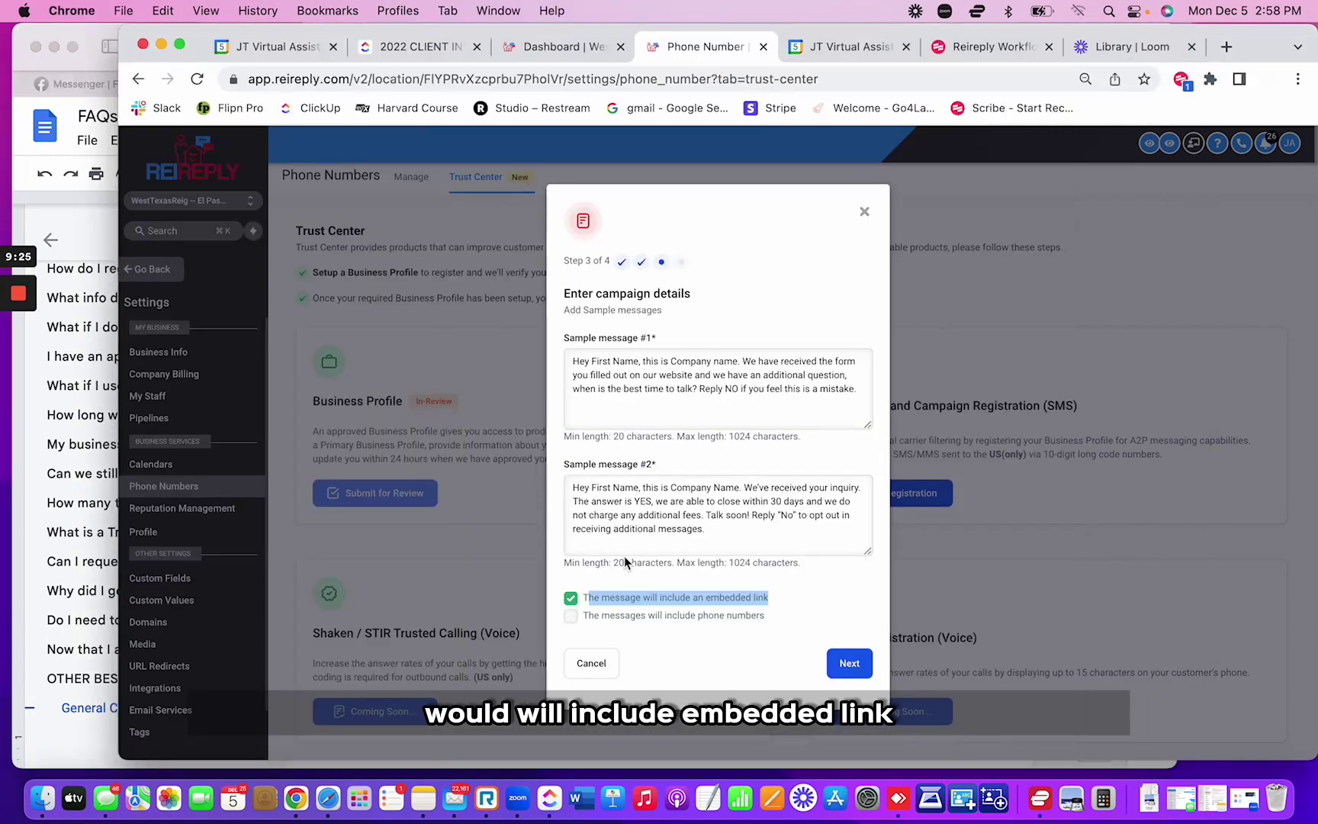
{"action": "key", "text": "super+Tab"}
{"action": "scroll", "coordinate": [641, 541], "scroll_direction": "up", "scroll_amount": 4}
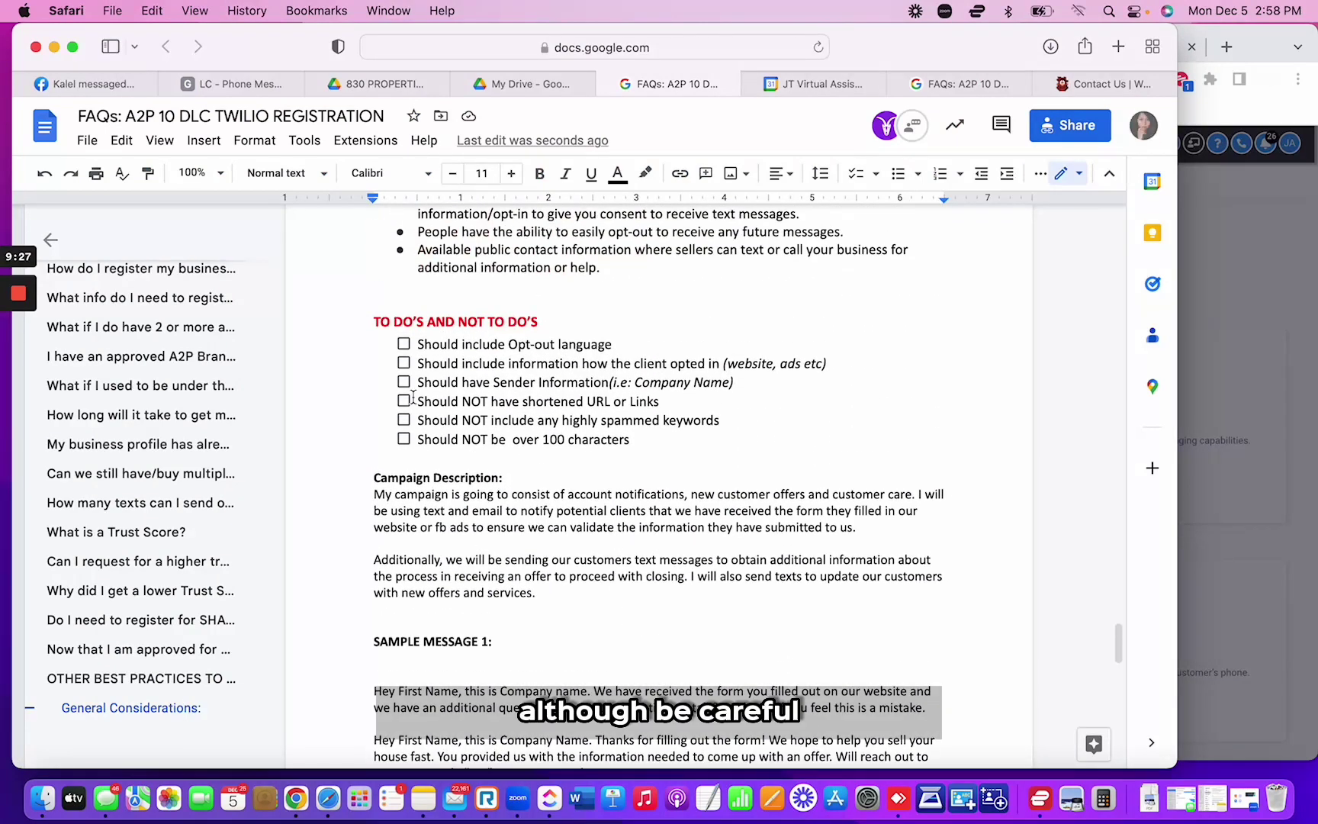
{"action": "left_click_drag", "start_coordinate": [418, 401], "coordinate": [667, 402]}
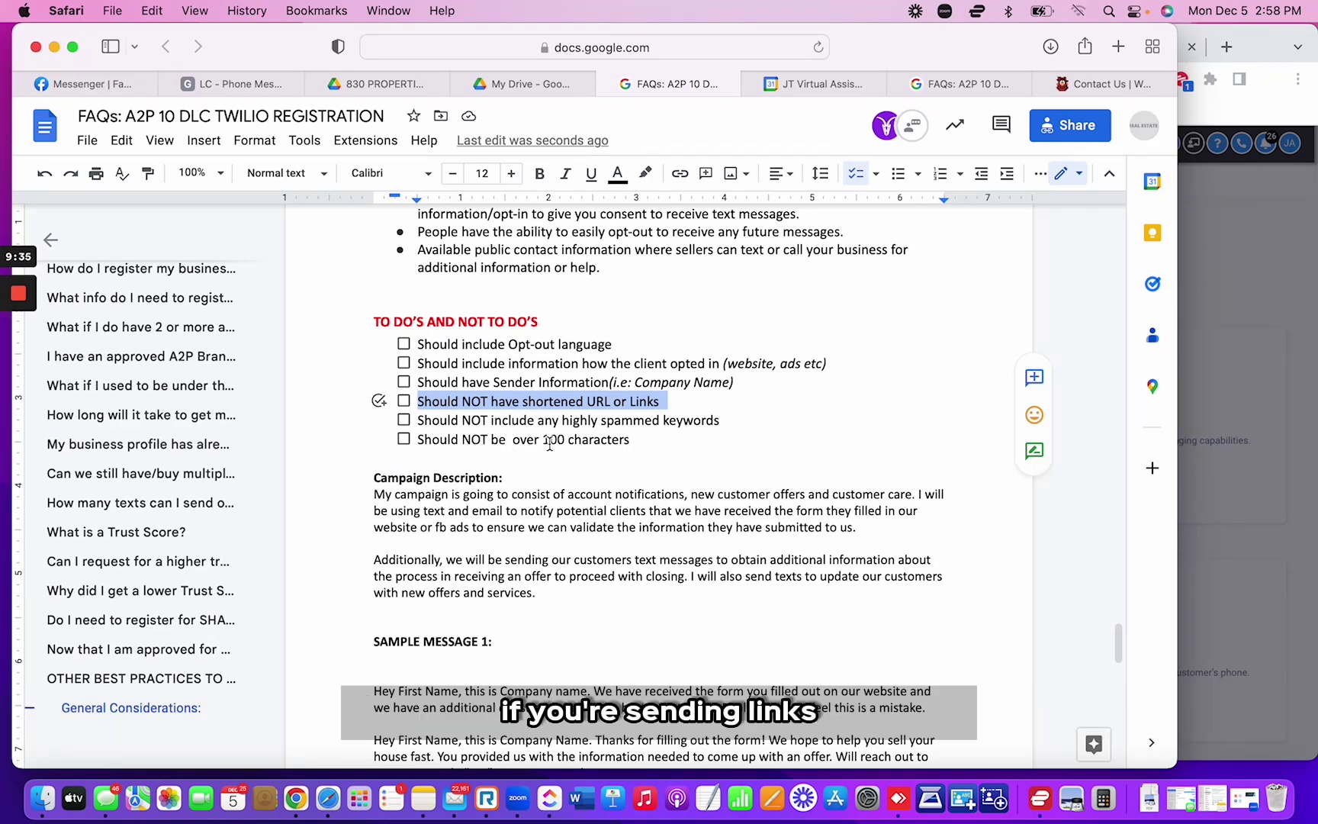
{"action": "key", "text": "super+Tab"}
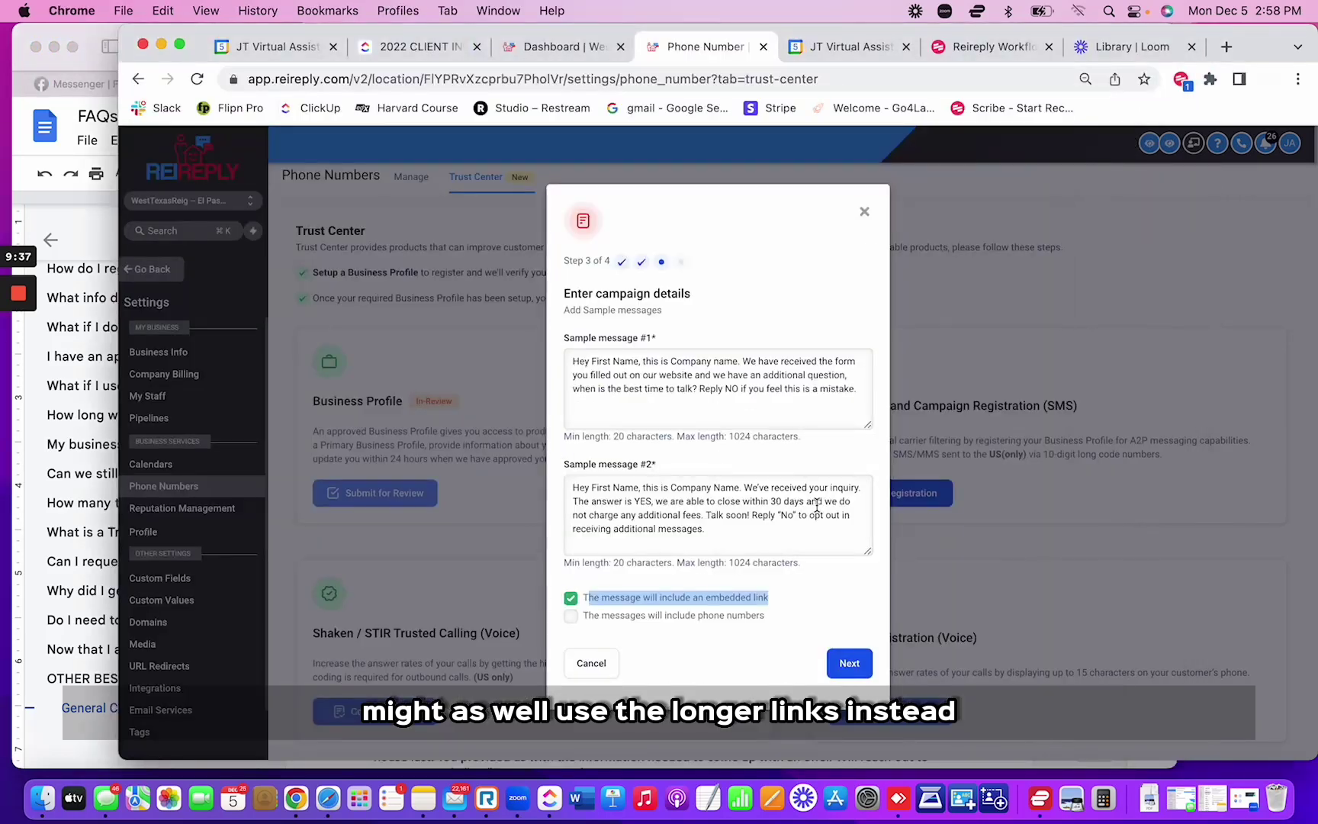
{"action": "left_click", "coordinate": [745, 529]}
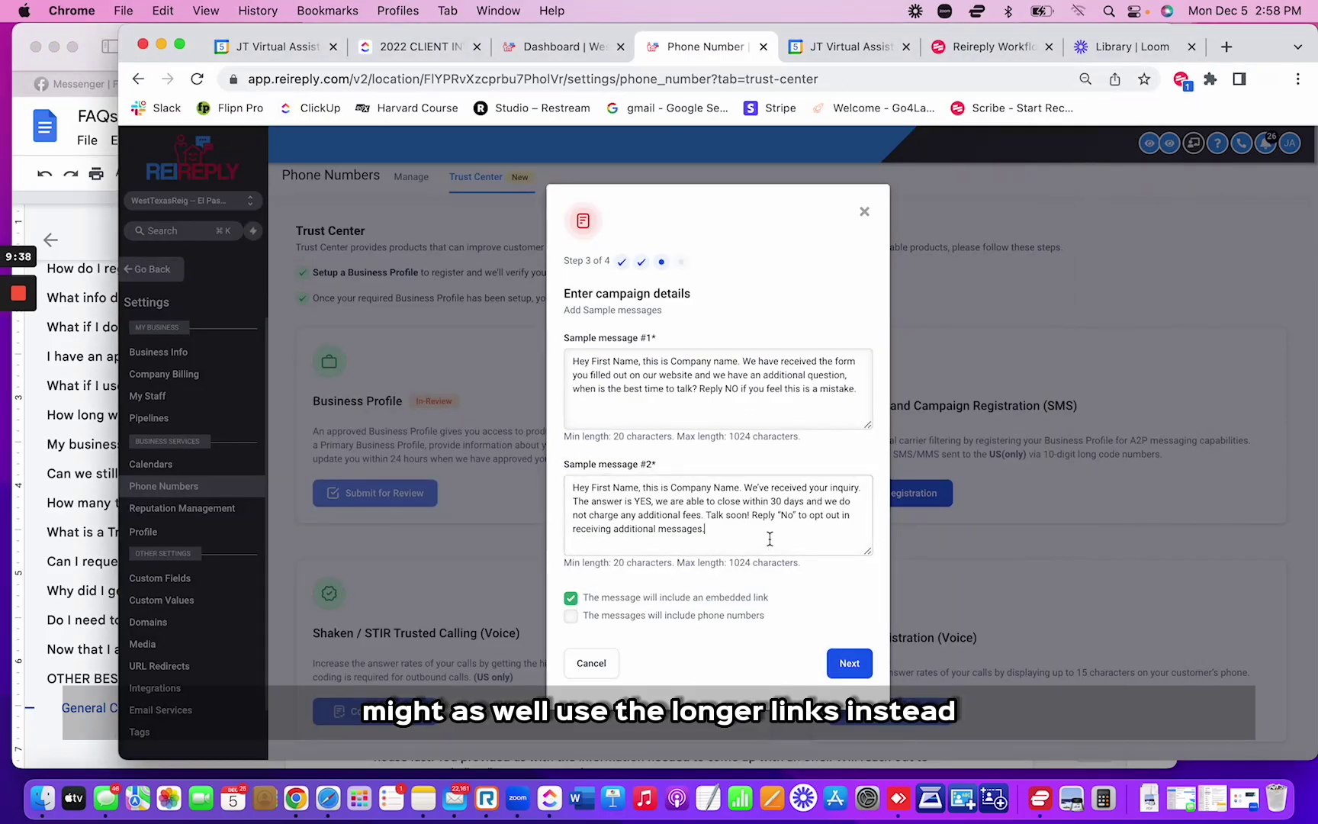
Move to step 4 of 4, End user Consent, and start the 'How do end-users consent' answer
{"action": "left_click", "coordinate": [850, 664]}
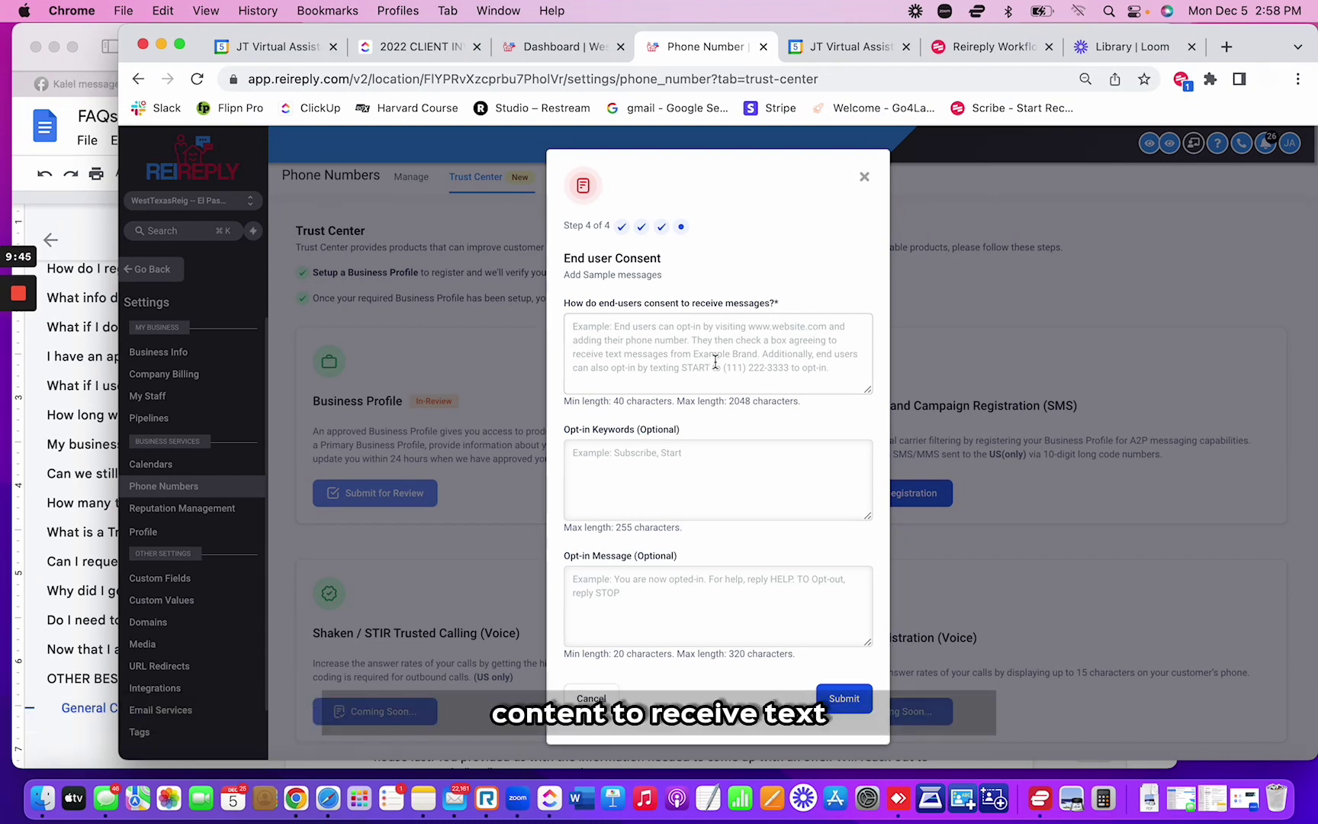
{"action": "left_click", "coordinate": [648, 348]}
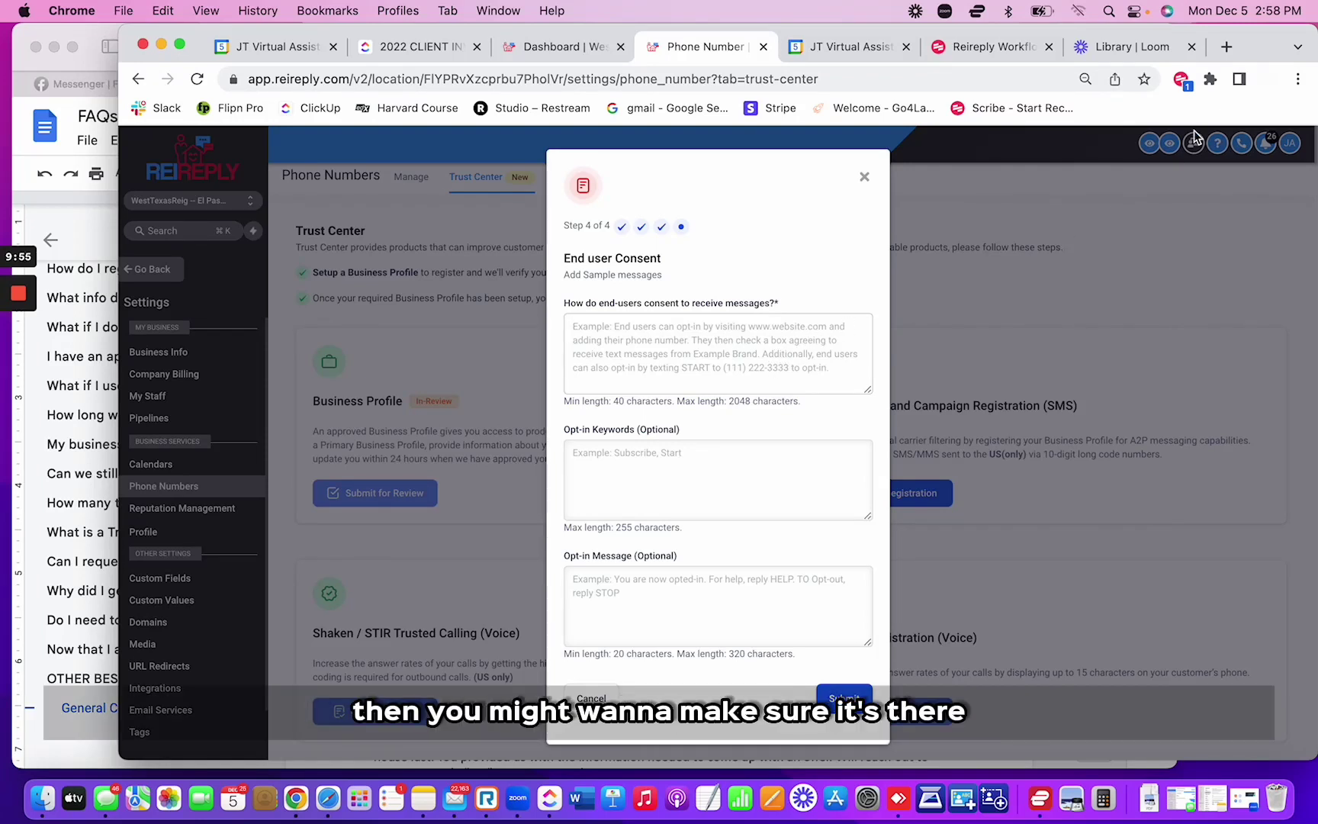
{"action": "mouse_move", "coordinate": [23, 305]}
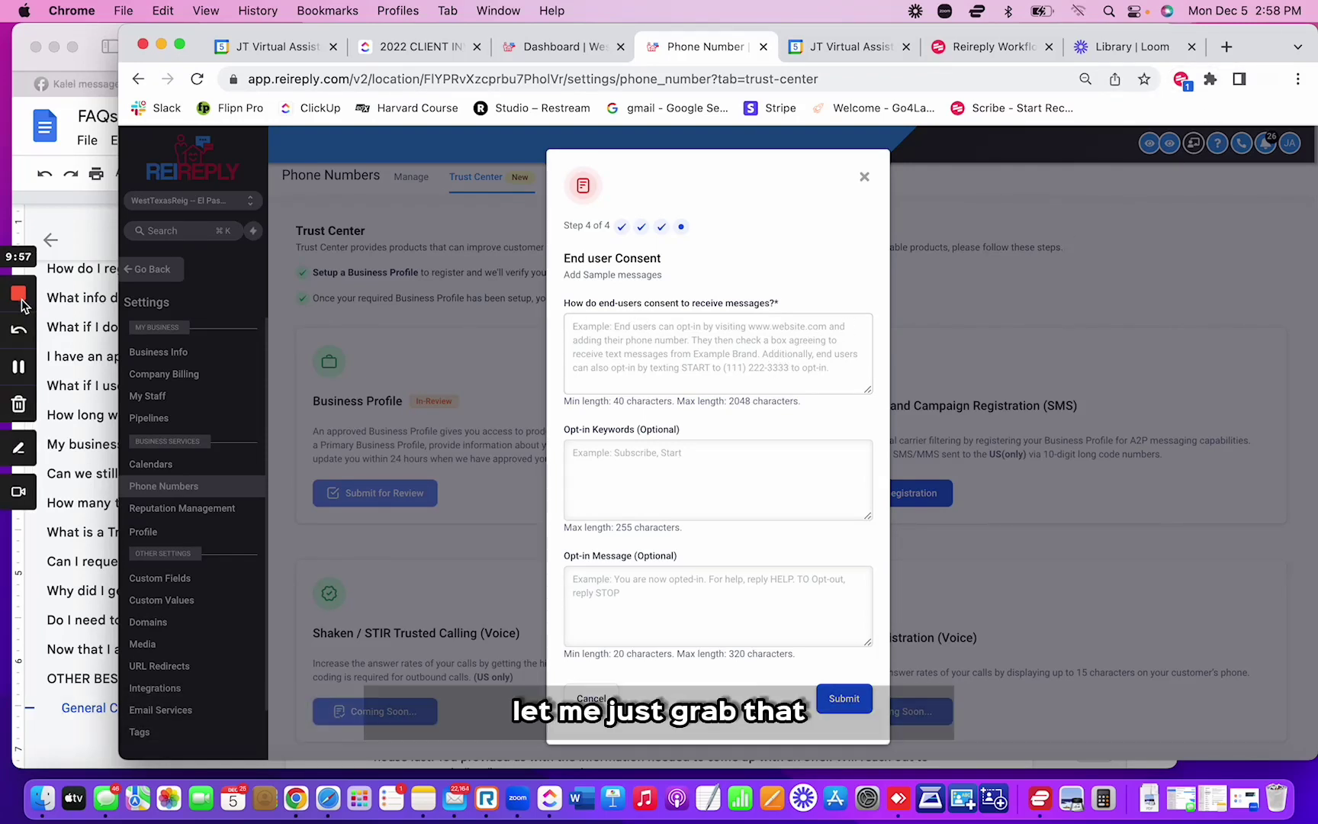
{"action": "left_click", "coordinate": [20, 367]}
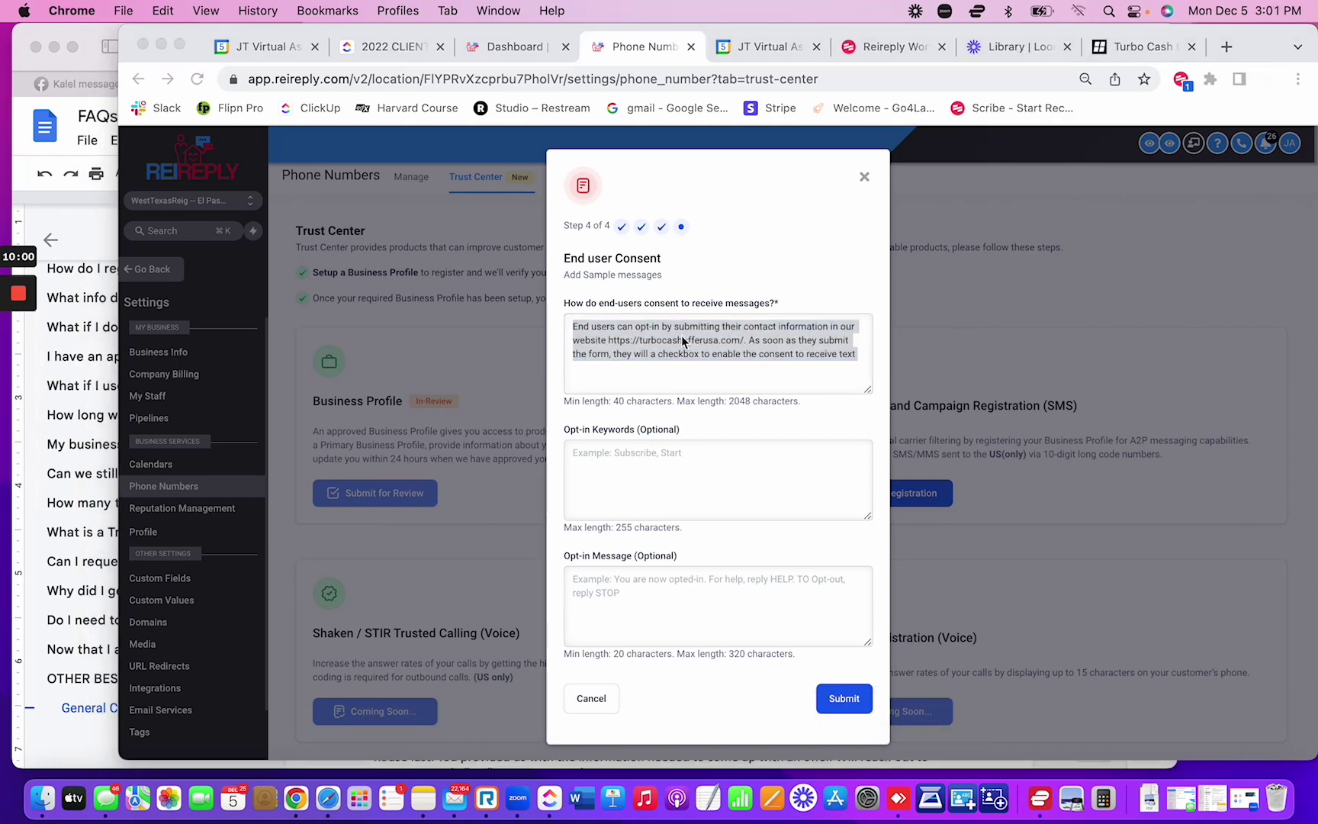
Close the consent dialog and reopen step 4, End user Consent, with a blank consent answer
{"action": "left_click", "coordinate": [681, 368]}
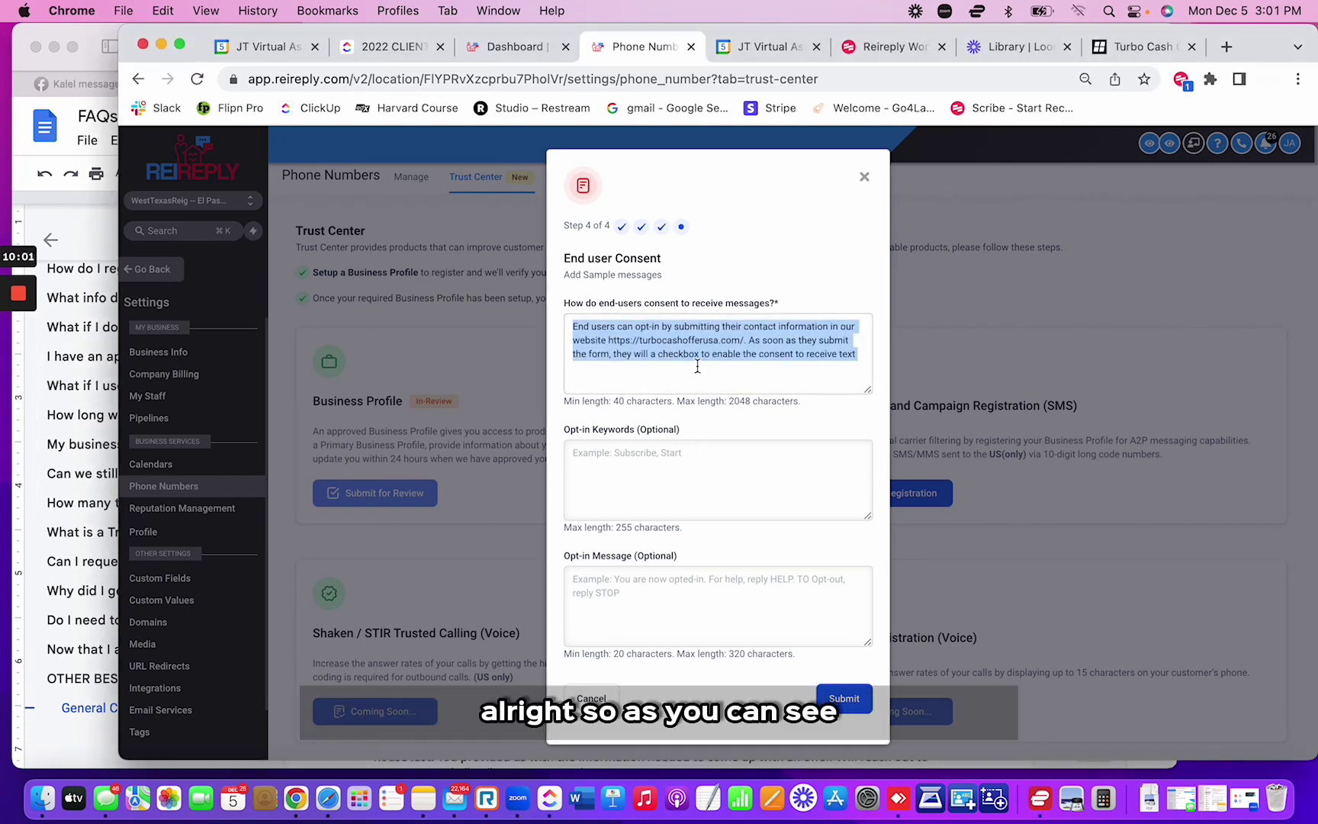
{"action": "left_click", "coordinate": [897, 366]}
{"action": "scroll", "coordinate": [763, 465], "scroll_direction": "down", "scroll_amount": 1}
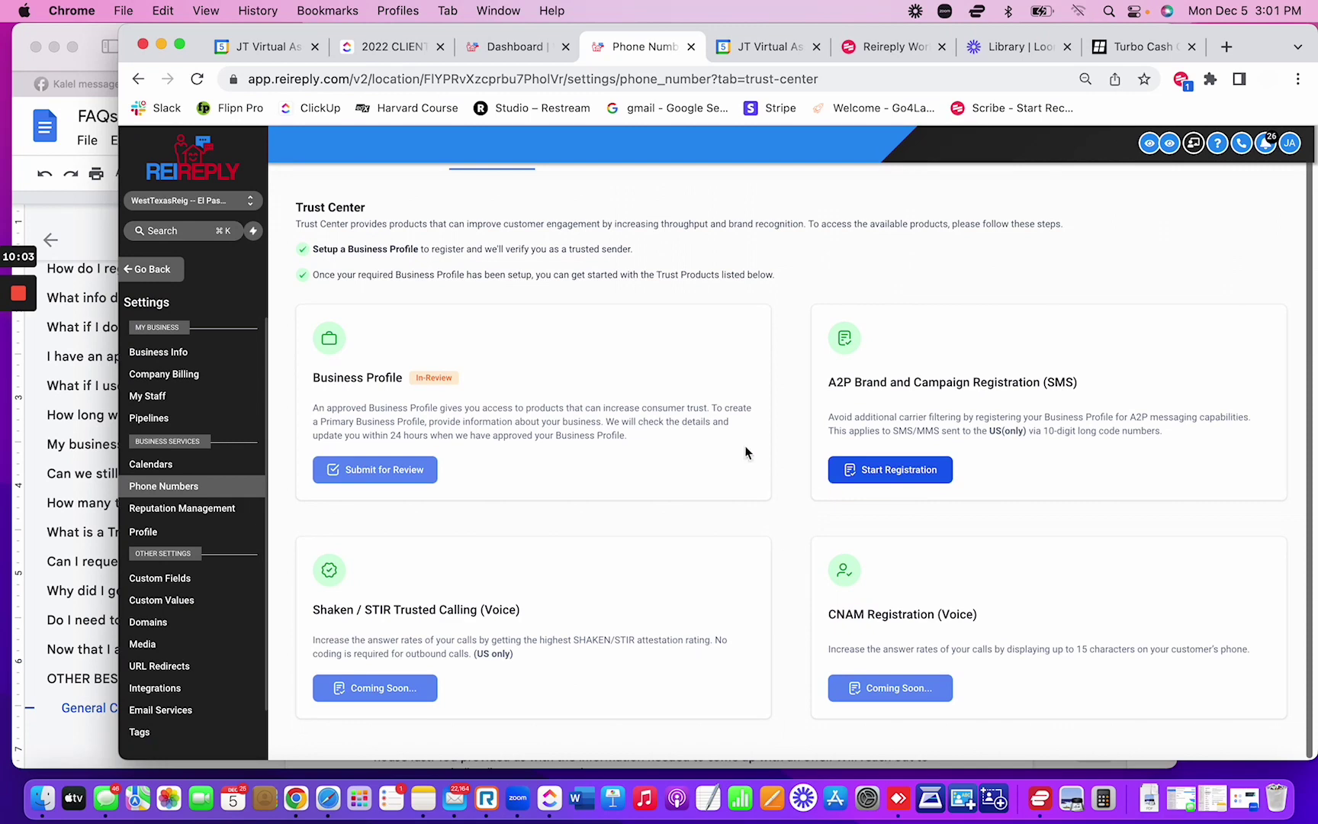
{"action": "mouse_move", "coordinate": [19, 372]}
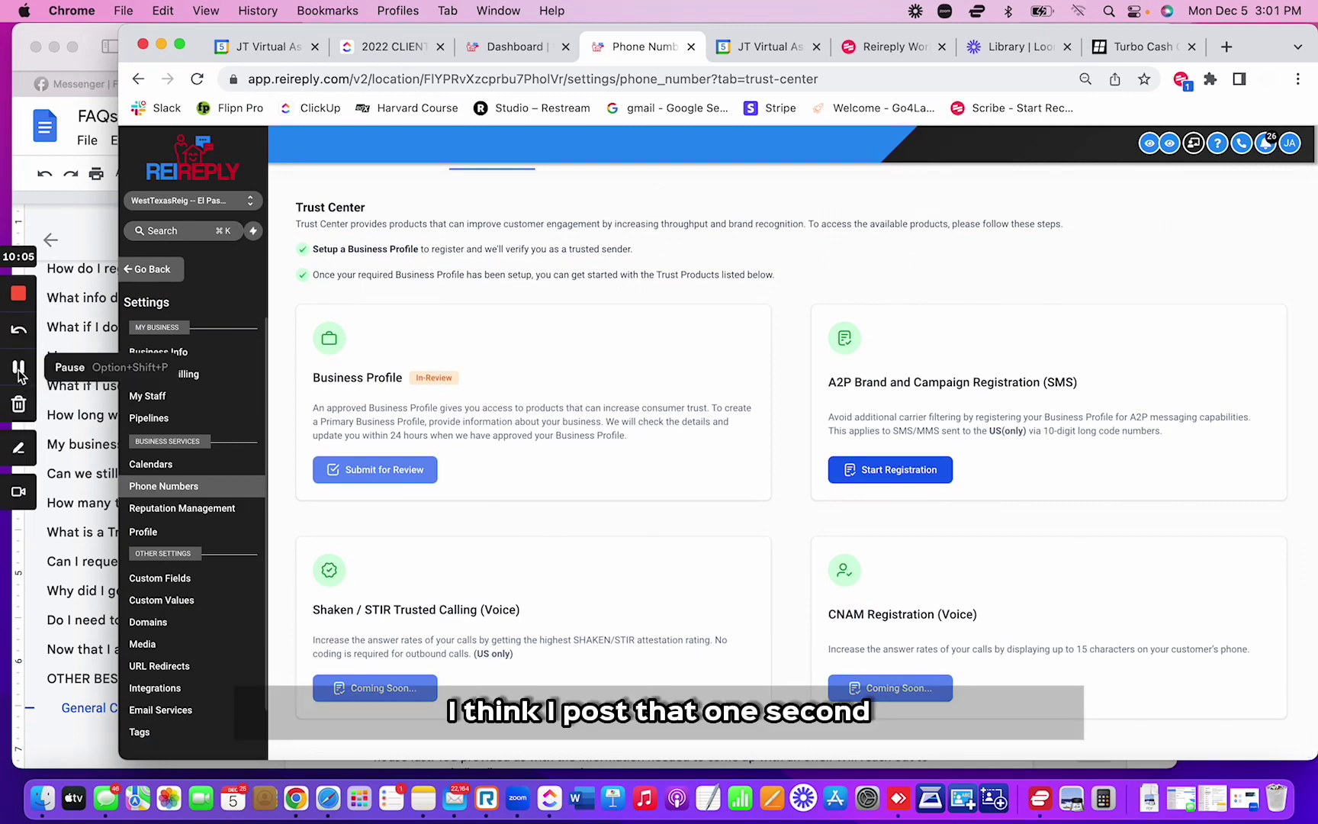
{"action": "left_click", "coordinate": [19, 368]}
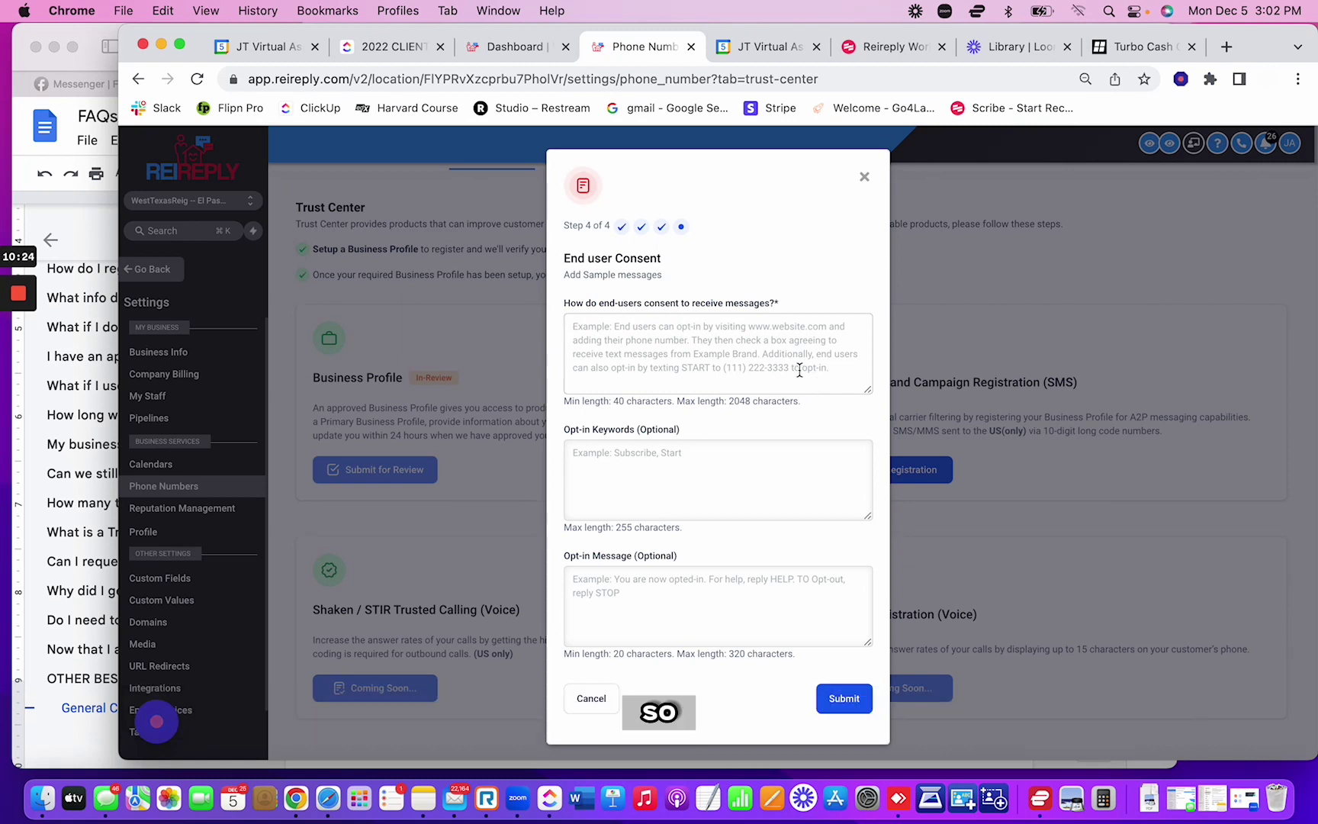
Begin the consent answer with 'Our clients/customer can visit our website' plus the pasted turbocashofferusa.com URL
{"action": "type", "text": "e"}
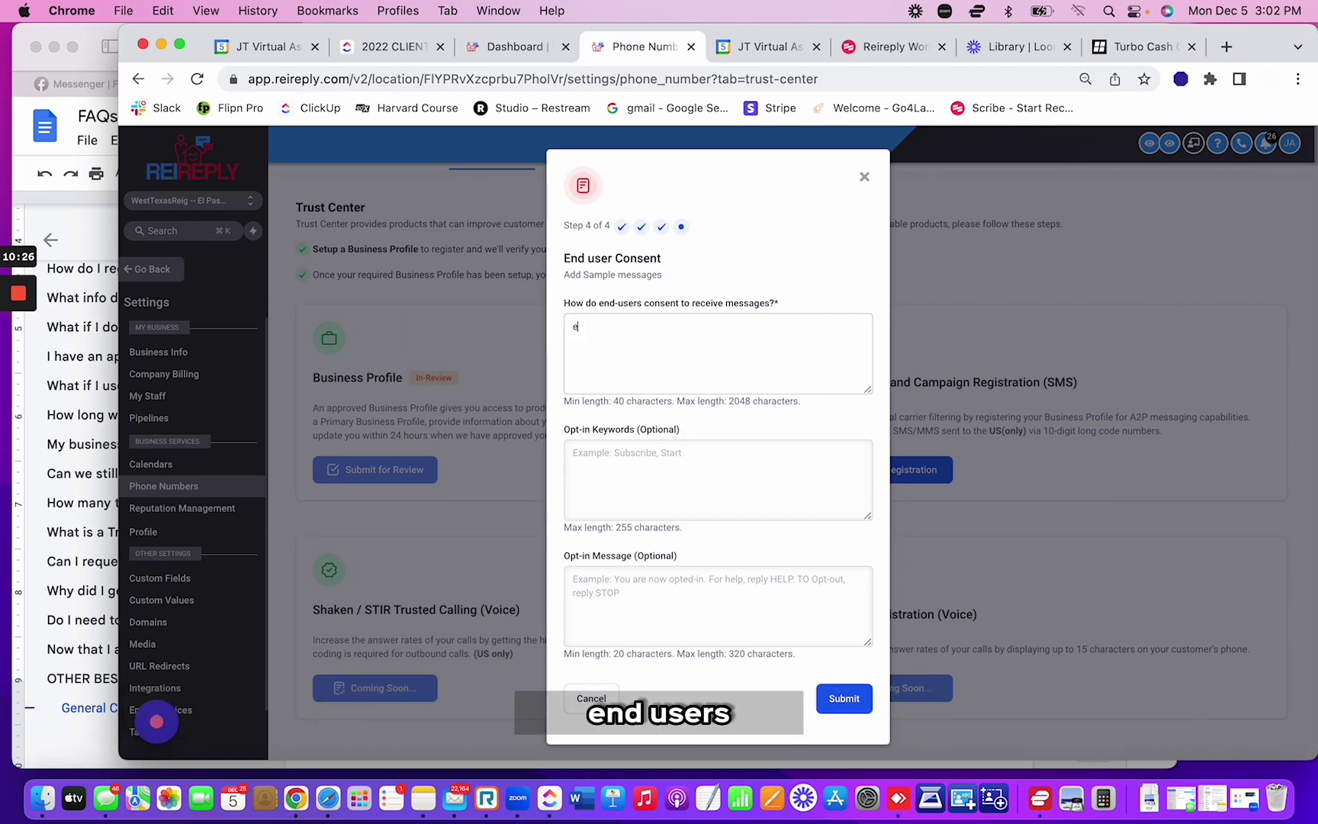
{"action": "type", "text": "nd usser"}
{"action": "key", "text": "super+a"}
{"action": "type", "text": "O"}
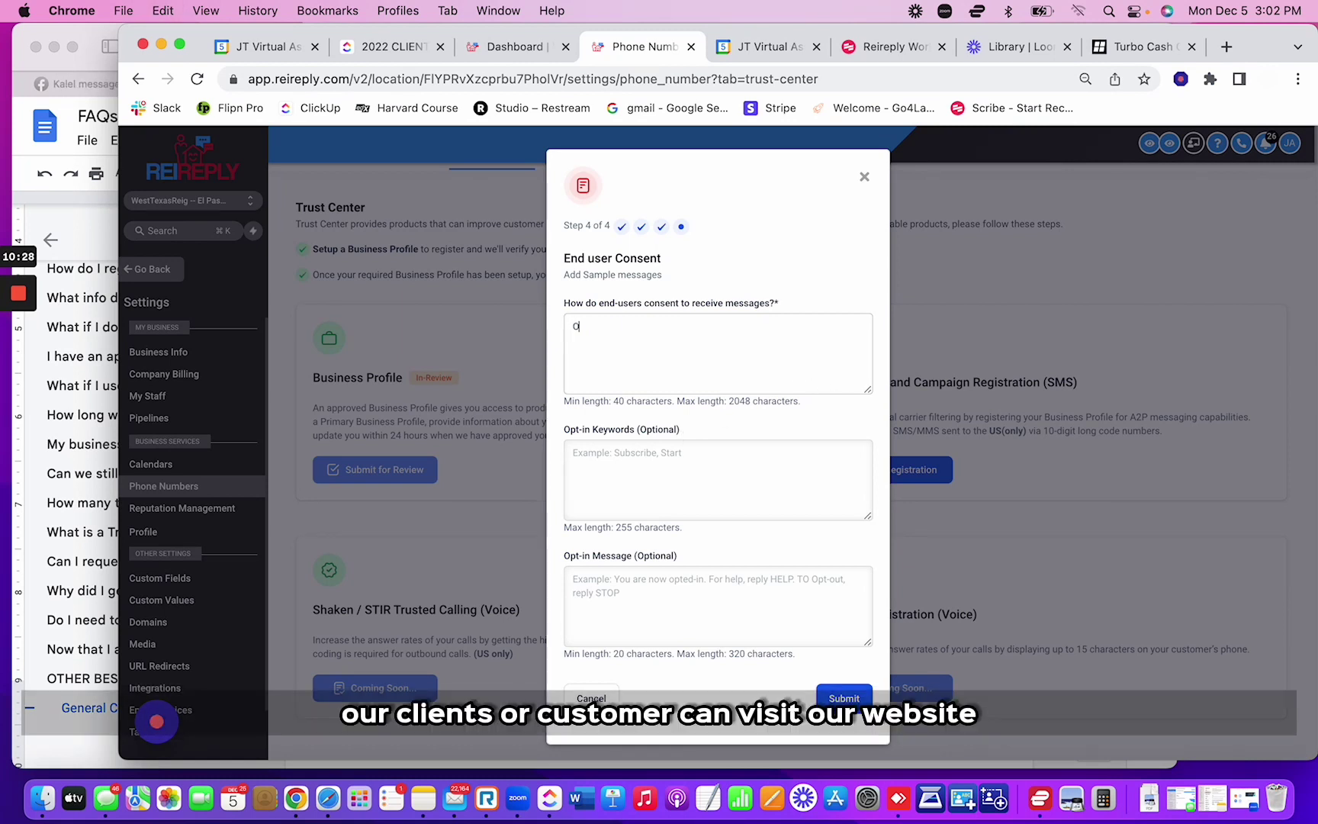
{"action": "type", "text": "ur clisnts/customer can visit our website:"}
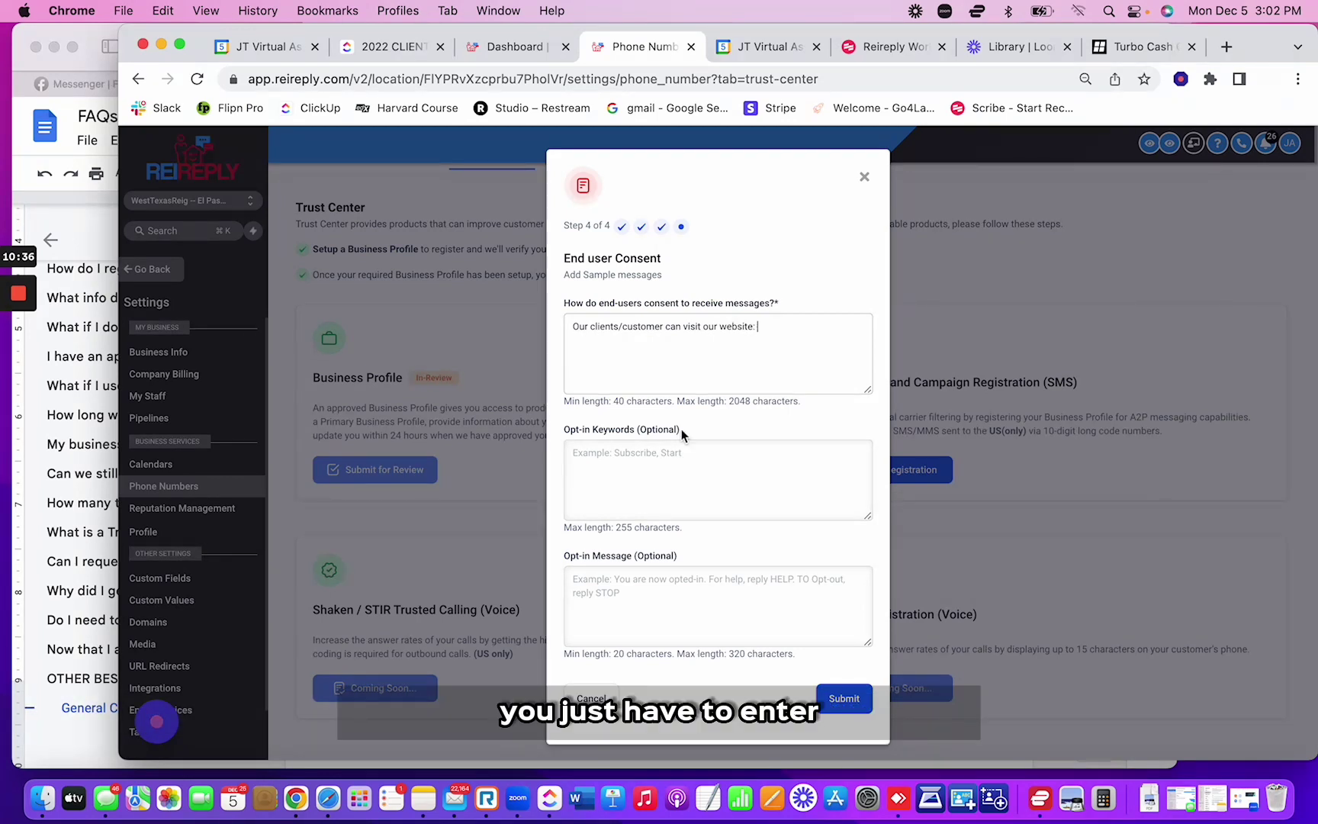
{"action": "left_click", "coordinate": [1140, 46]}
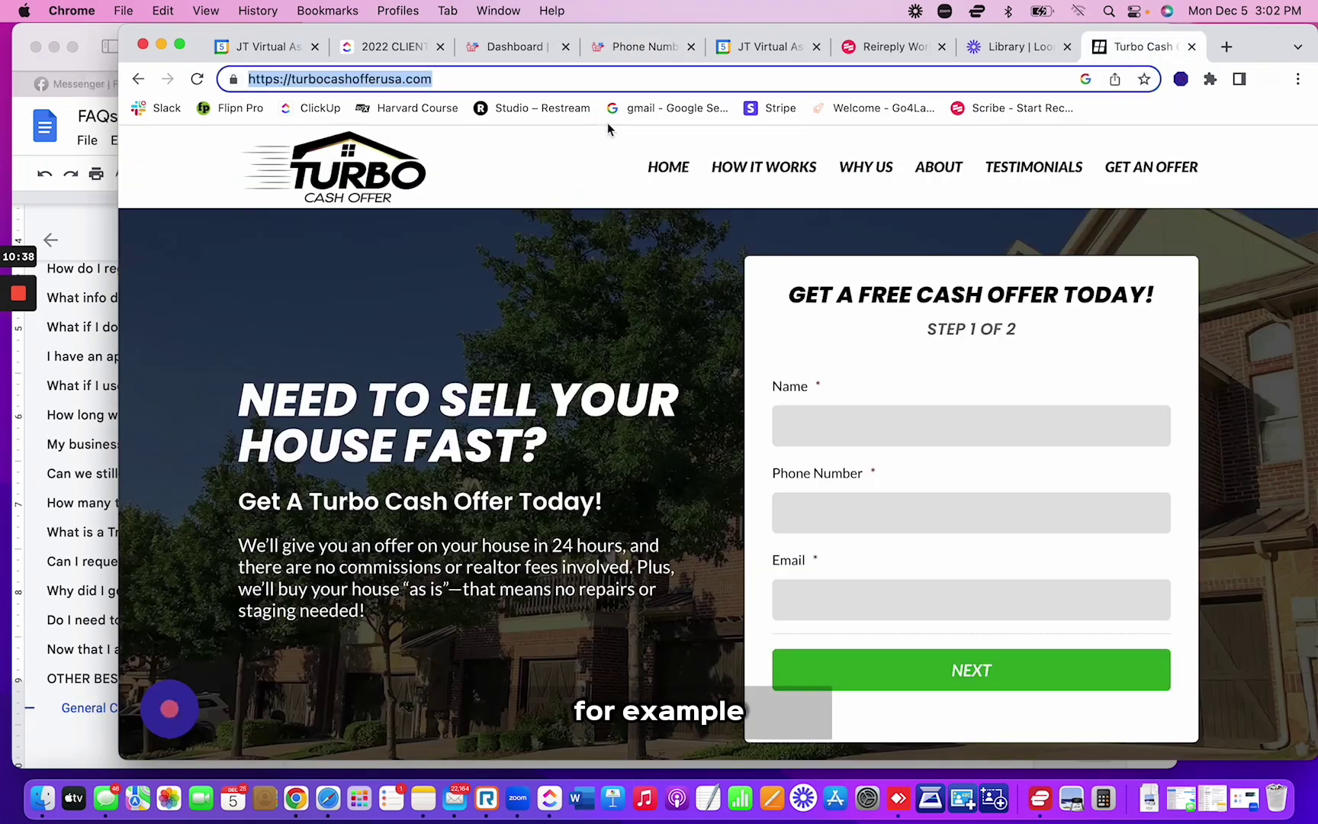
{"action": "left_click", "coordinate": [649, 46]}
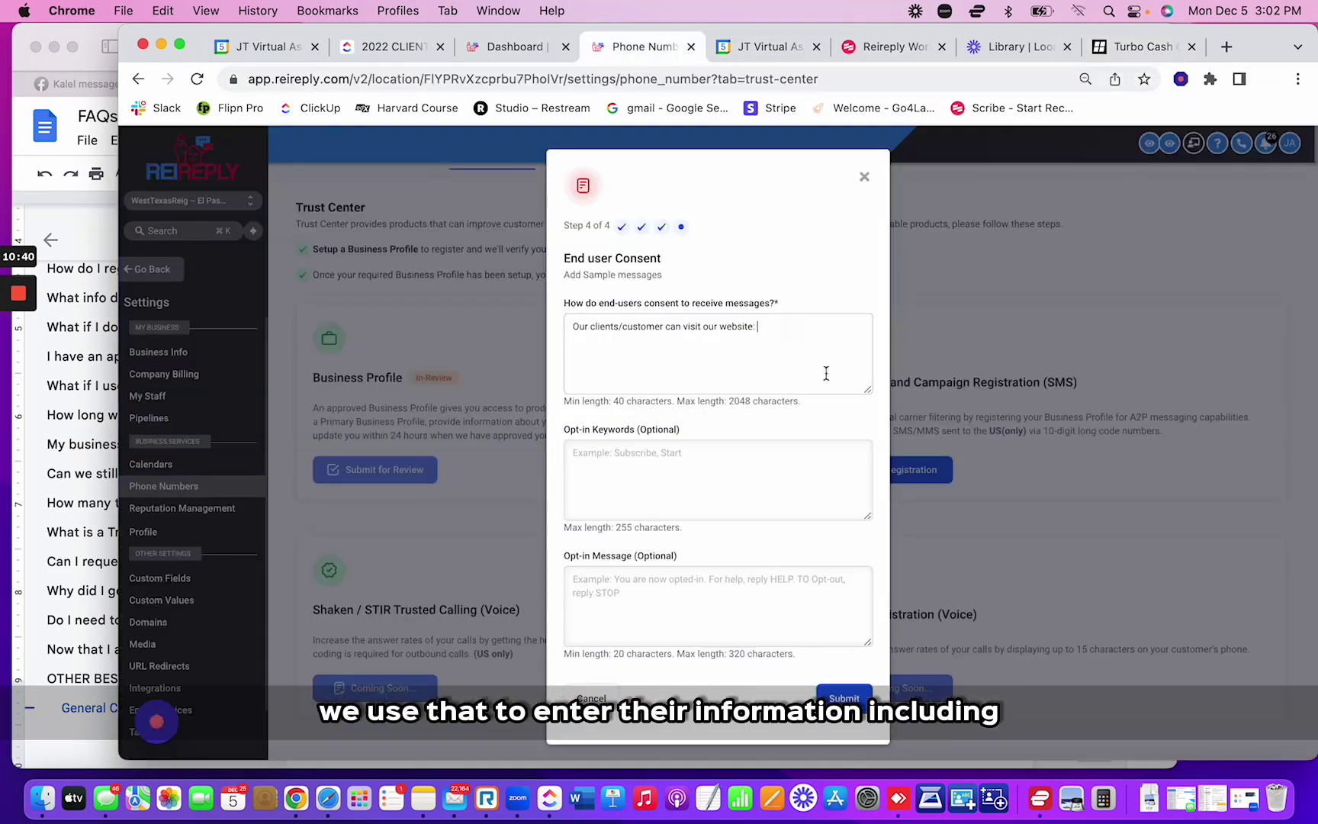
{"action": "type", "text": "https://turbocashofferusa.com/"}
Add that visitors enter name, phone, address and email for an offer, and tick a checkbox for future notifications
{"action": "type", "text": "to "}
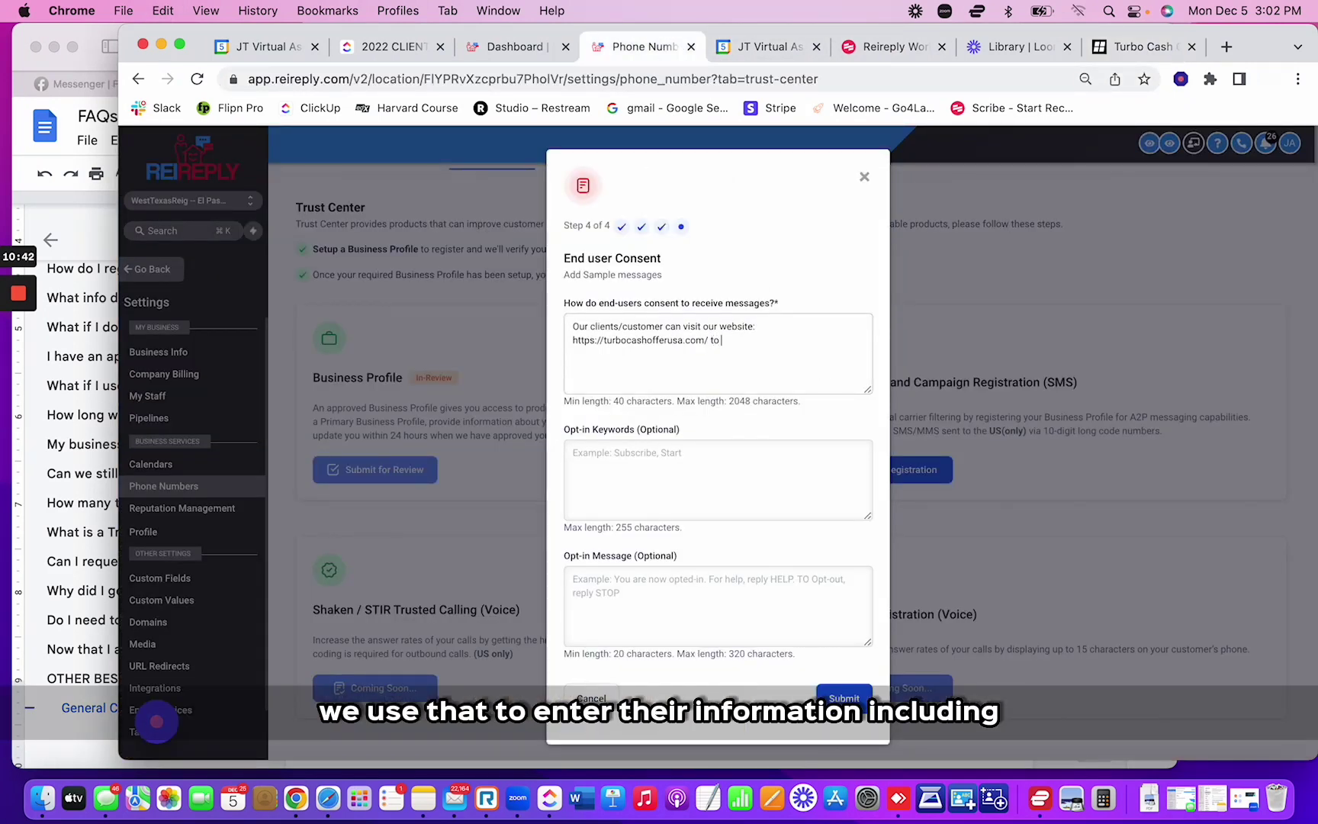
{"action": "type", "text": "enter their information including name"}
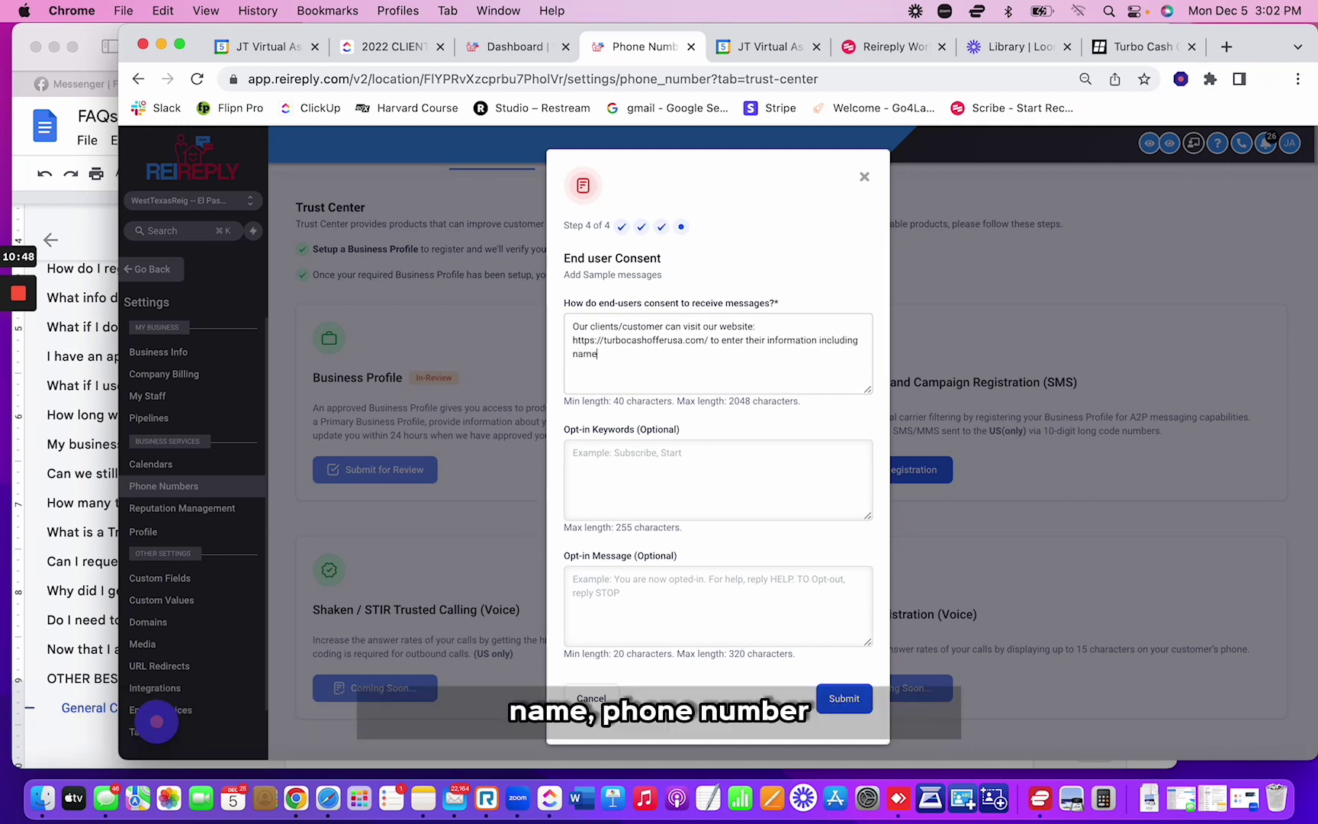
{"action": "type", "text": ", phone number and em"}
{"action": "key", "text": "BackSpace"}
{"action": "key", "text": "BackSpace"}
{"action": "key", "text": "BackSpace"}
{"action": "key", "text": "BackSpace"}
{"action": "key", "text": "BackSpace"}
{"action": "key", "text": "BackSpace"}
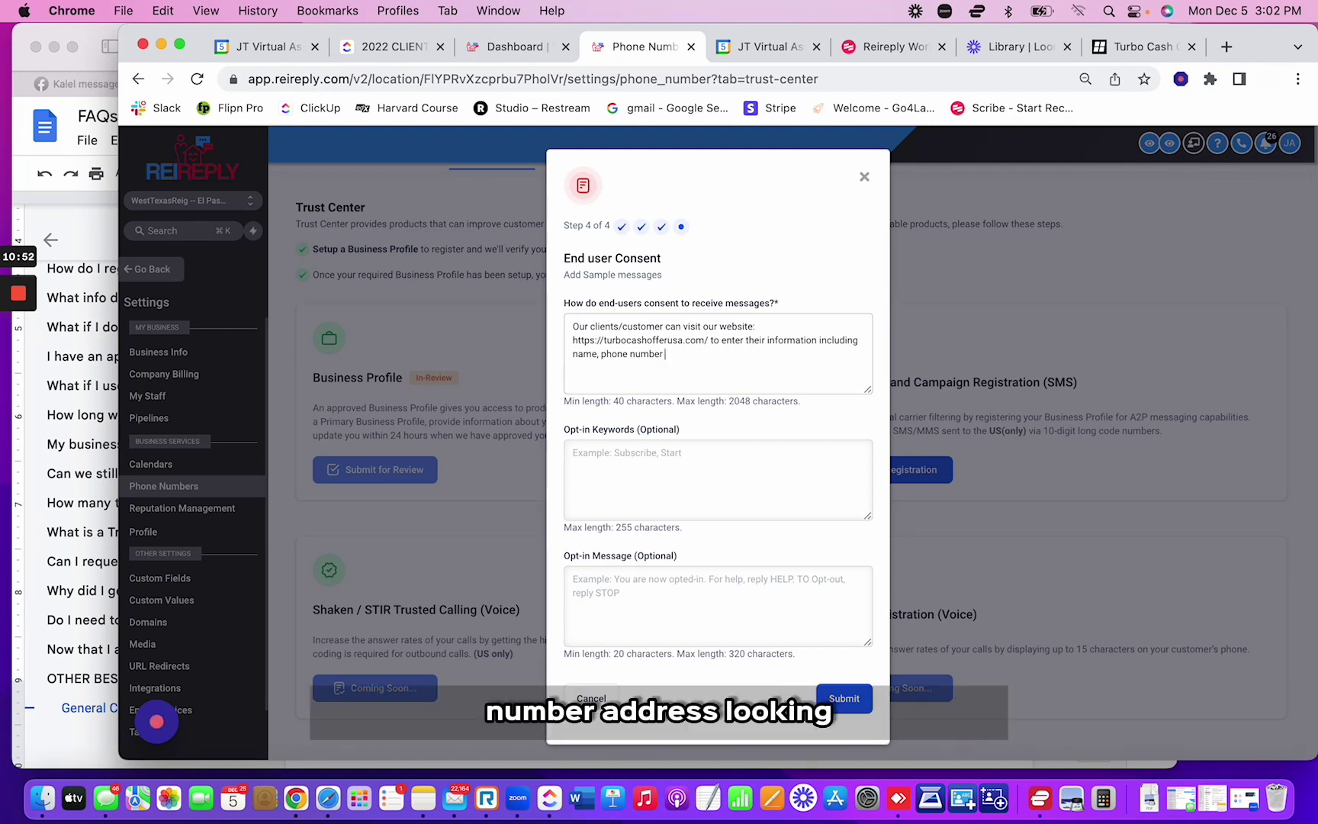
{"action": "type", "text": "address they're looking t"}
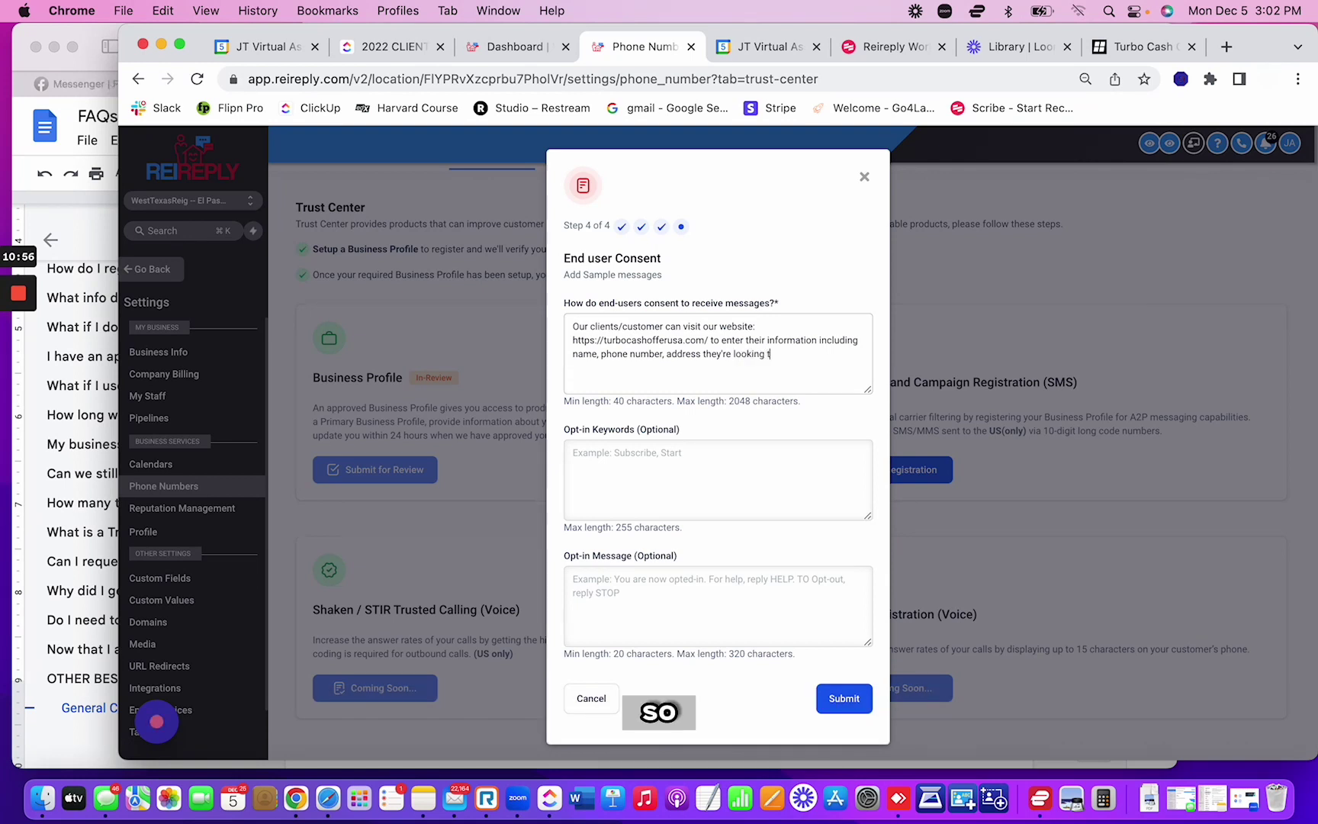
{"action": "type", "text": "o sell and email to "}
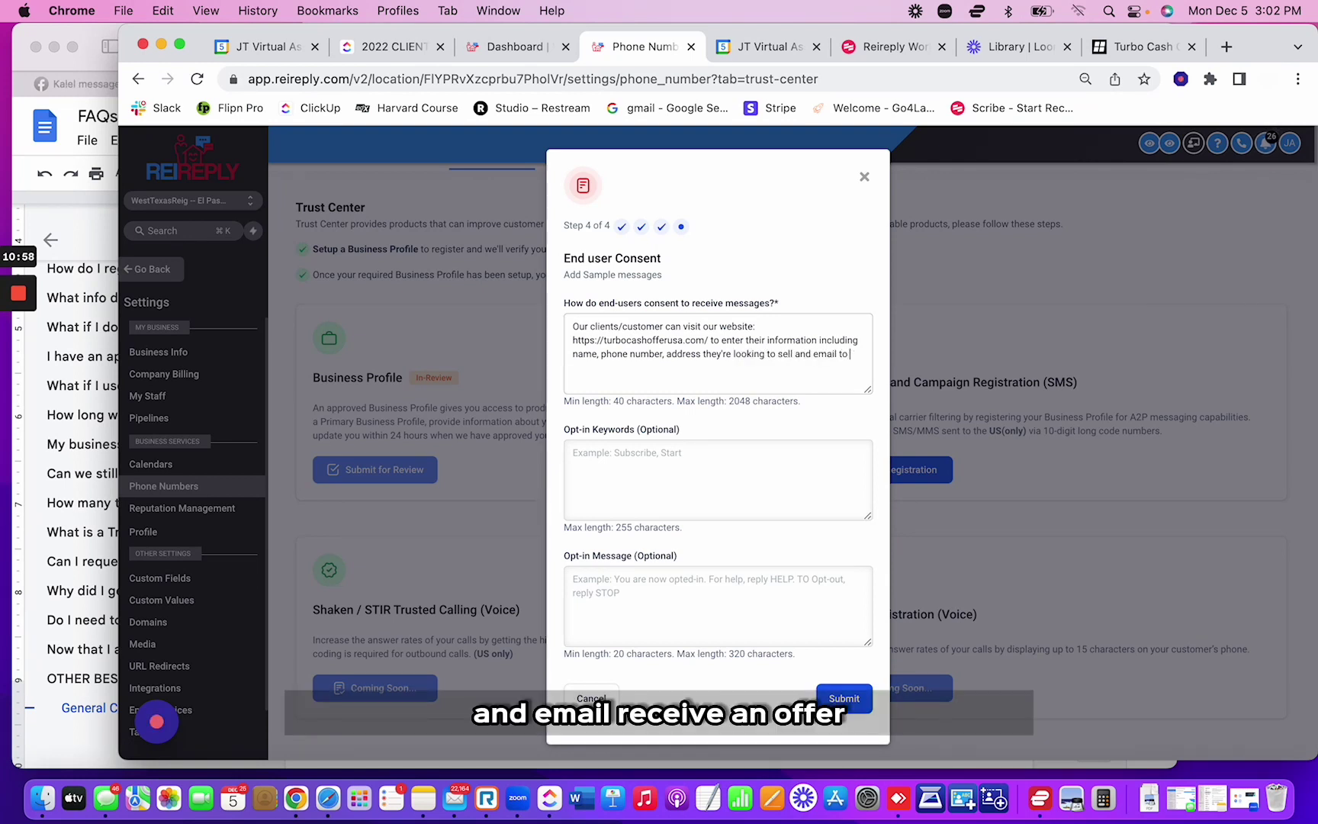
{"action": "type", "text": "receive an offer. Additi"}
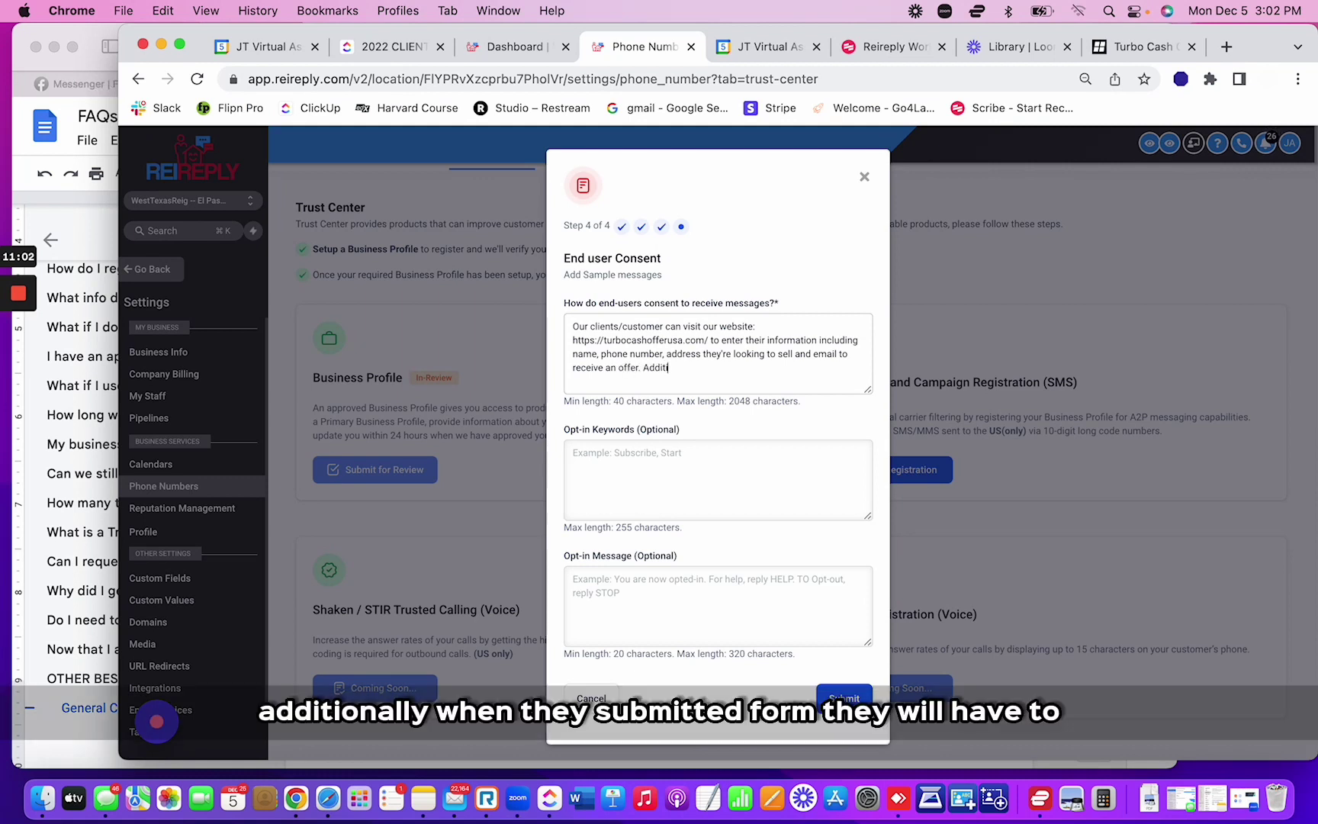
{"action": "type", "text": "onally, when they submitted the f"}
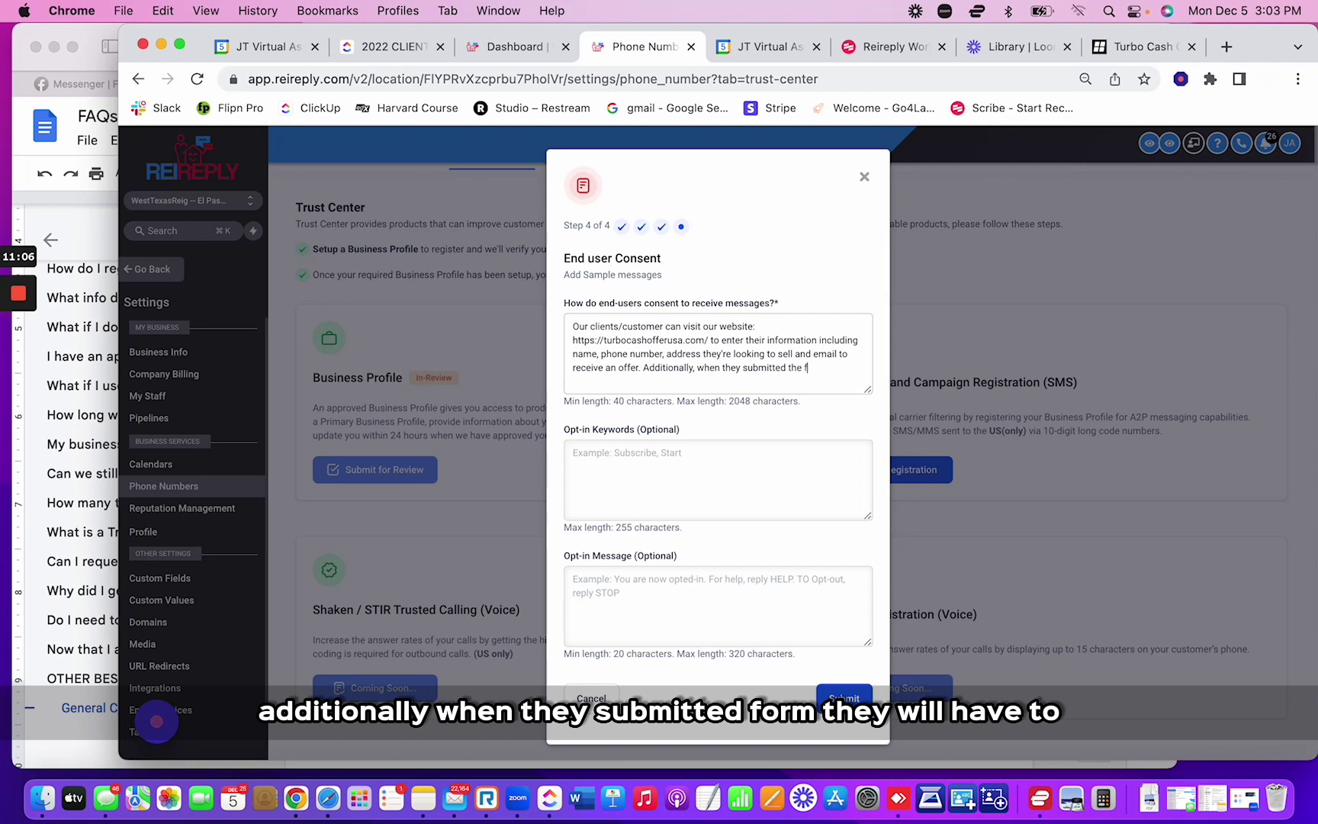
{"action": "type", "text": "orm they will have to ente"}
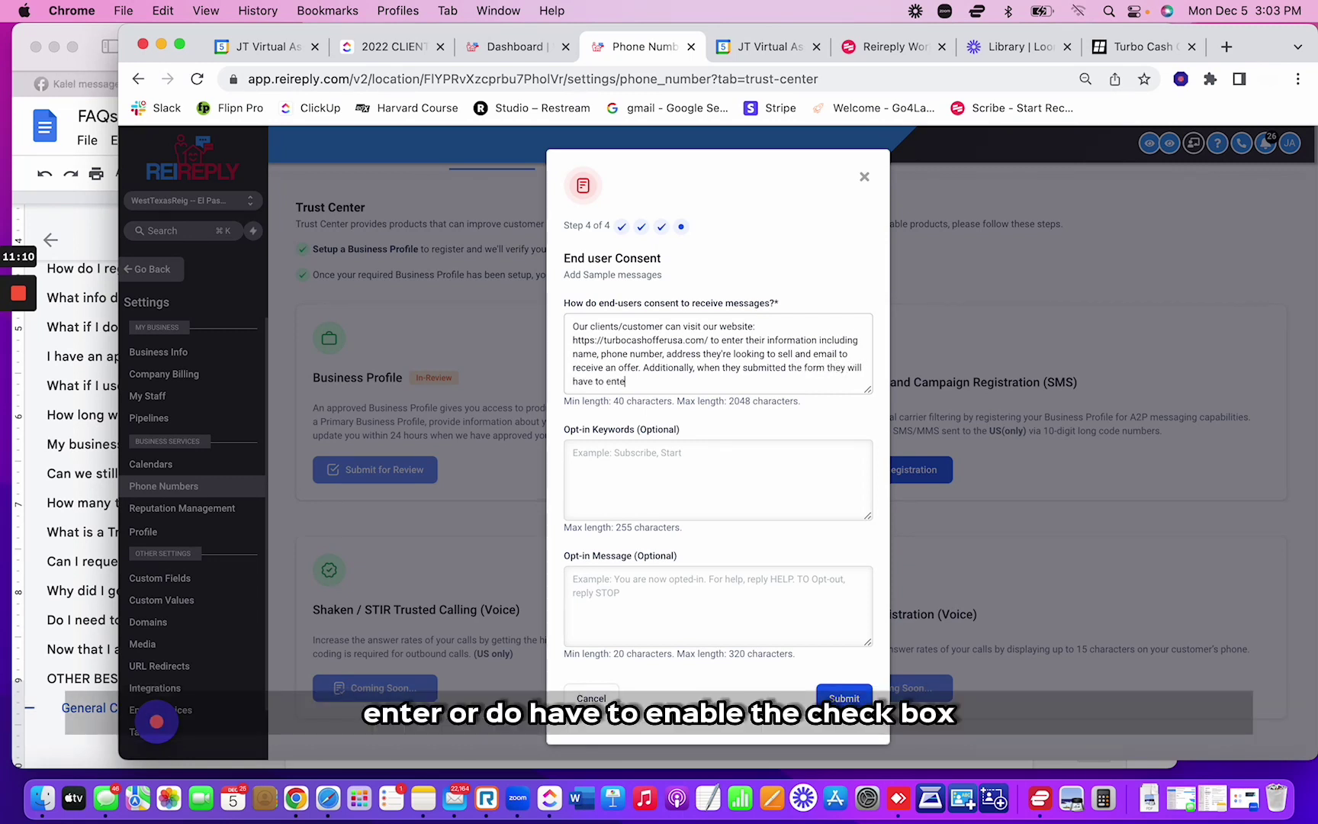
{"action": "key", "text": "BackSpace"}
{"action": "key", "text": "BackSpace"}
{"action": "key", "text": "BackSpace"}
{"action": "type", "text": "nable tohe nch"}
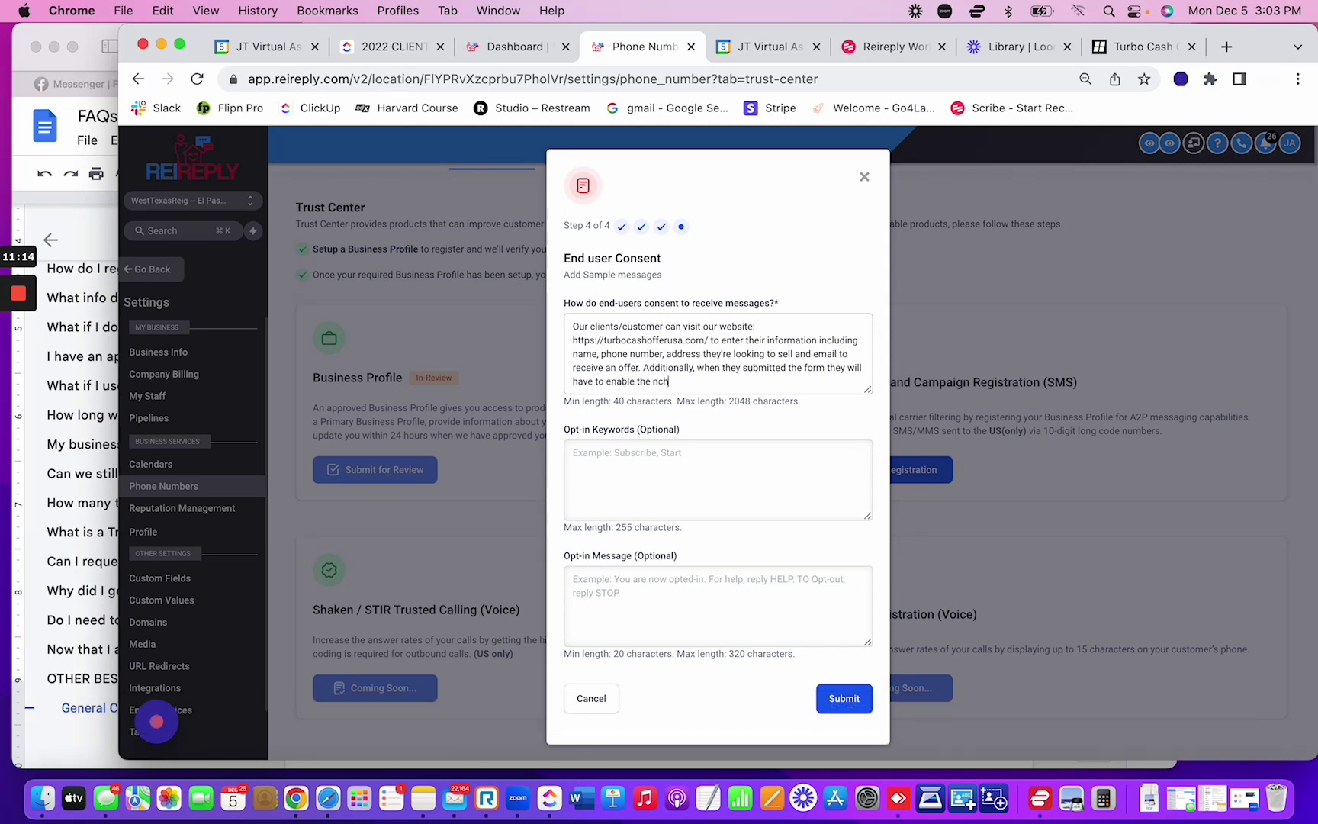
{"action": "key", "text": "BackSpace"}
{"action": "key", "text": "BackSpace"}
{"action": "key", "text": "BackSpace"}
{"action": "type", "text": "checkbox to"}
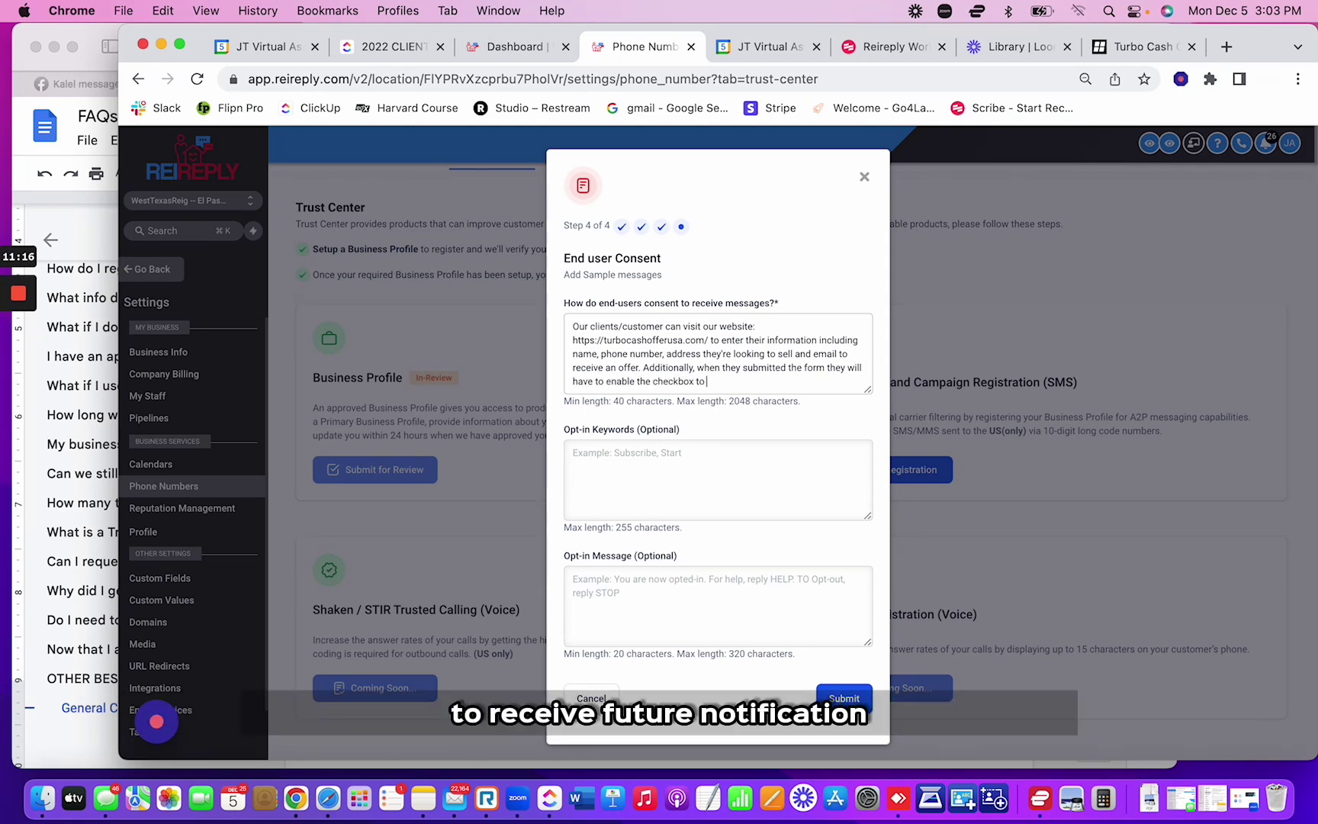
{"action": "type", "text": " receive furture"}
{"action": "key", "text": "BackSpace"}
{"action": "type", "text": "ture notificatio"}
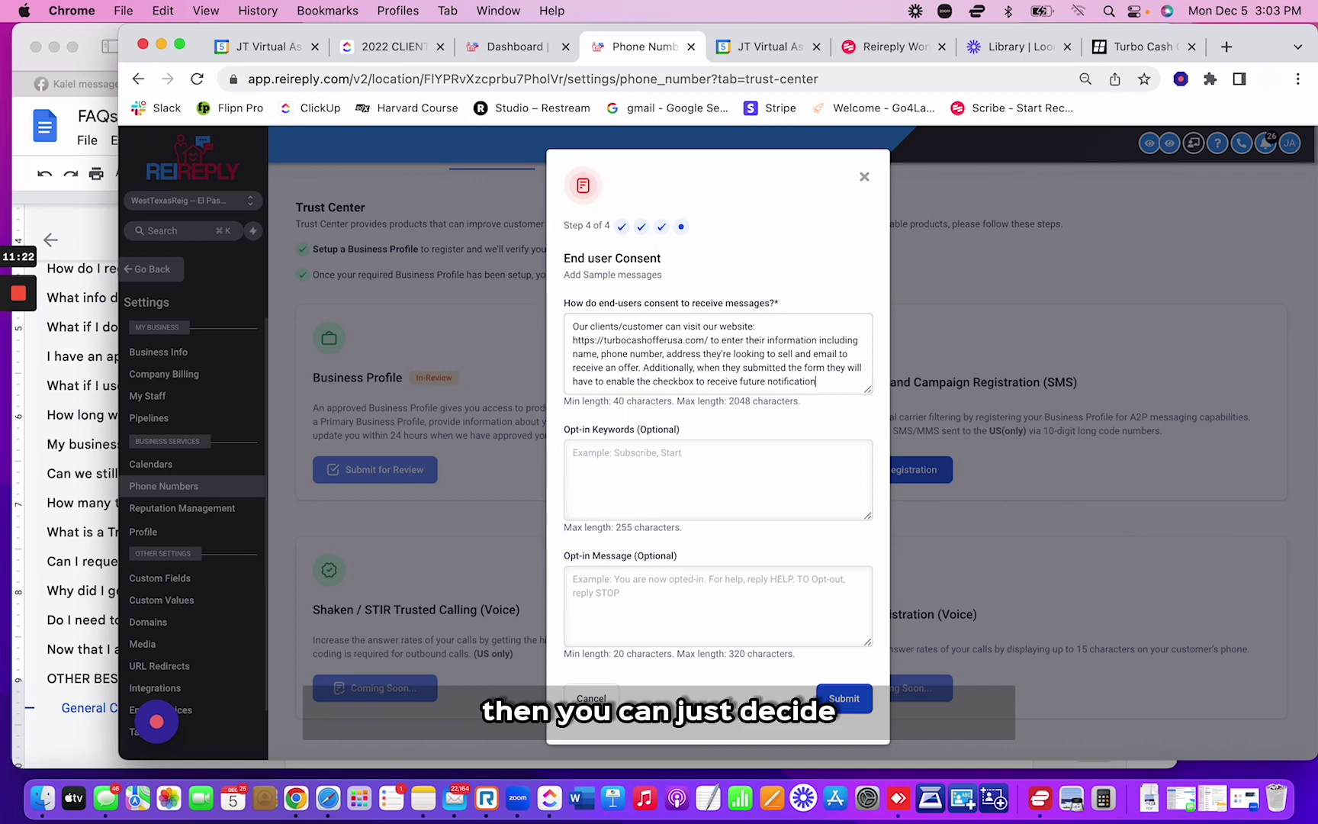
{"action": "type", "text": "n"}
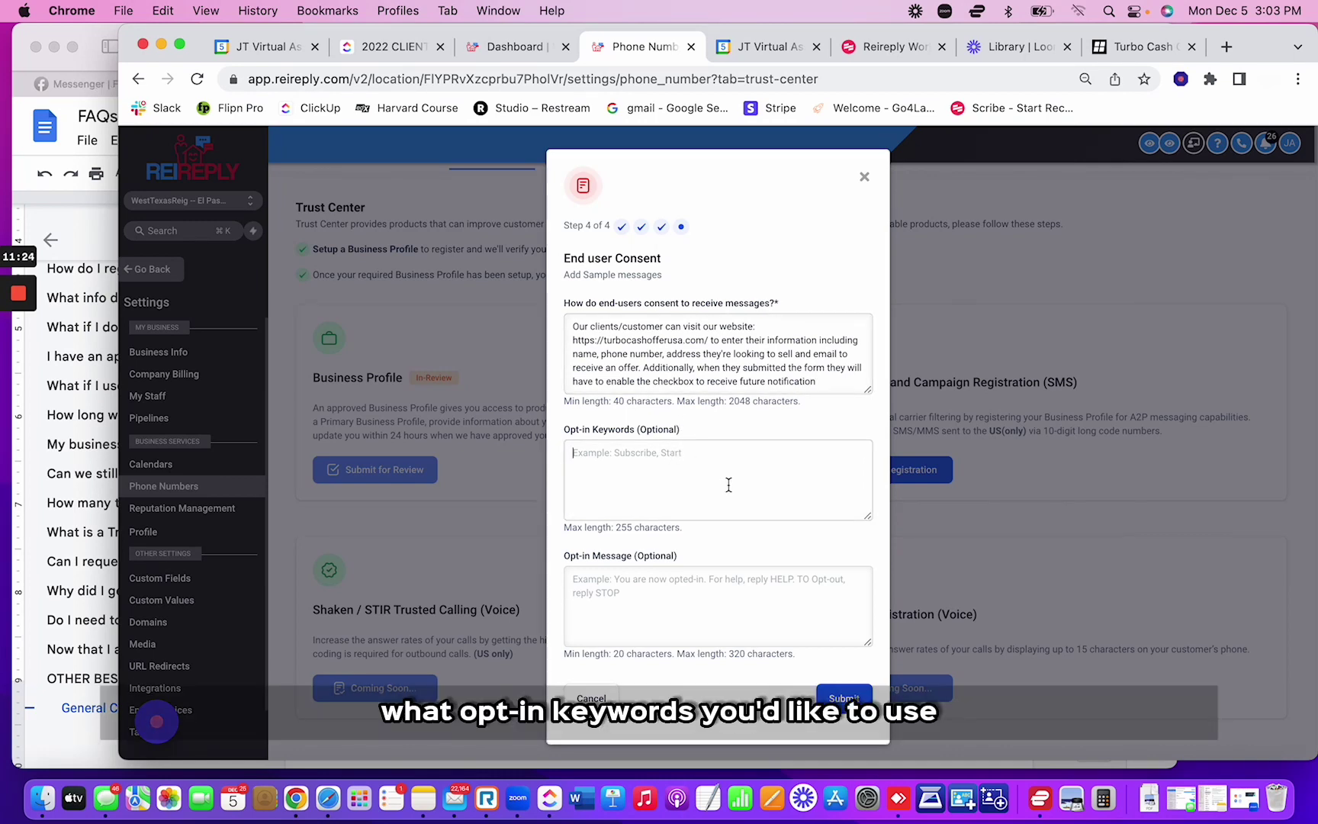
Save the consent description into the FAQ document below the last sample message
{"action": "key", "text": "cmd+a"}
{"action": "key", "text": "cmd+c"}
{"action": "left_click", "coordinate": [100, 242]}
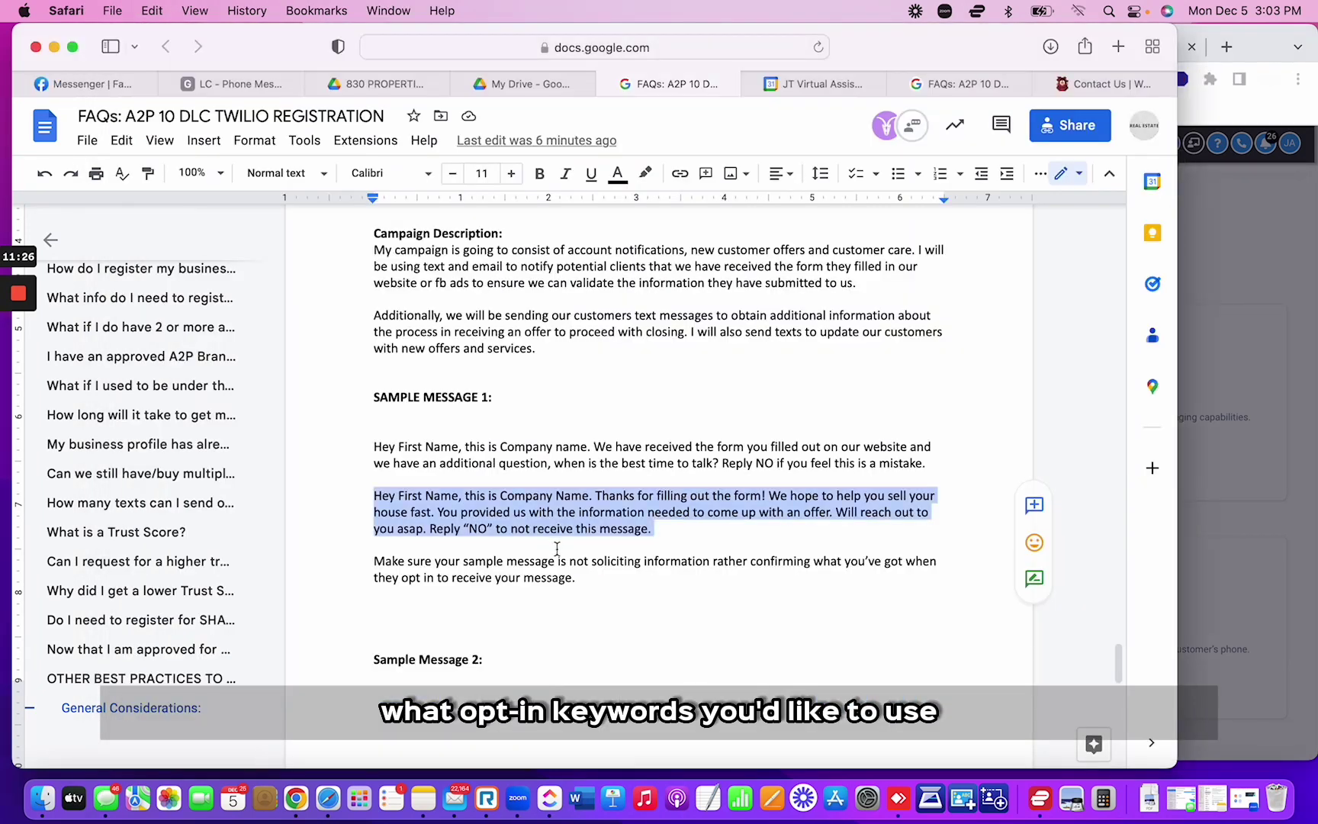
{"action": "scroll", "coordinate": [556, 548], "scroll_direction": "down", "scroll_amount": 10}
{"action": "left_click", "coordinate": [562, 565]}
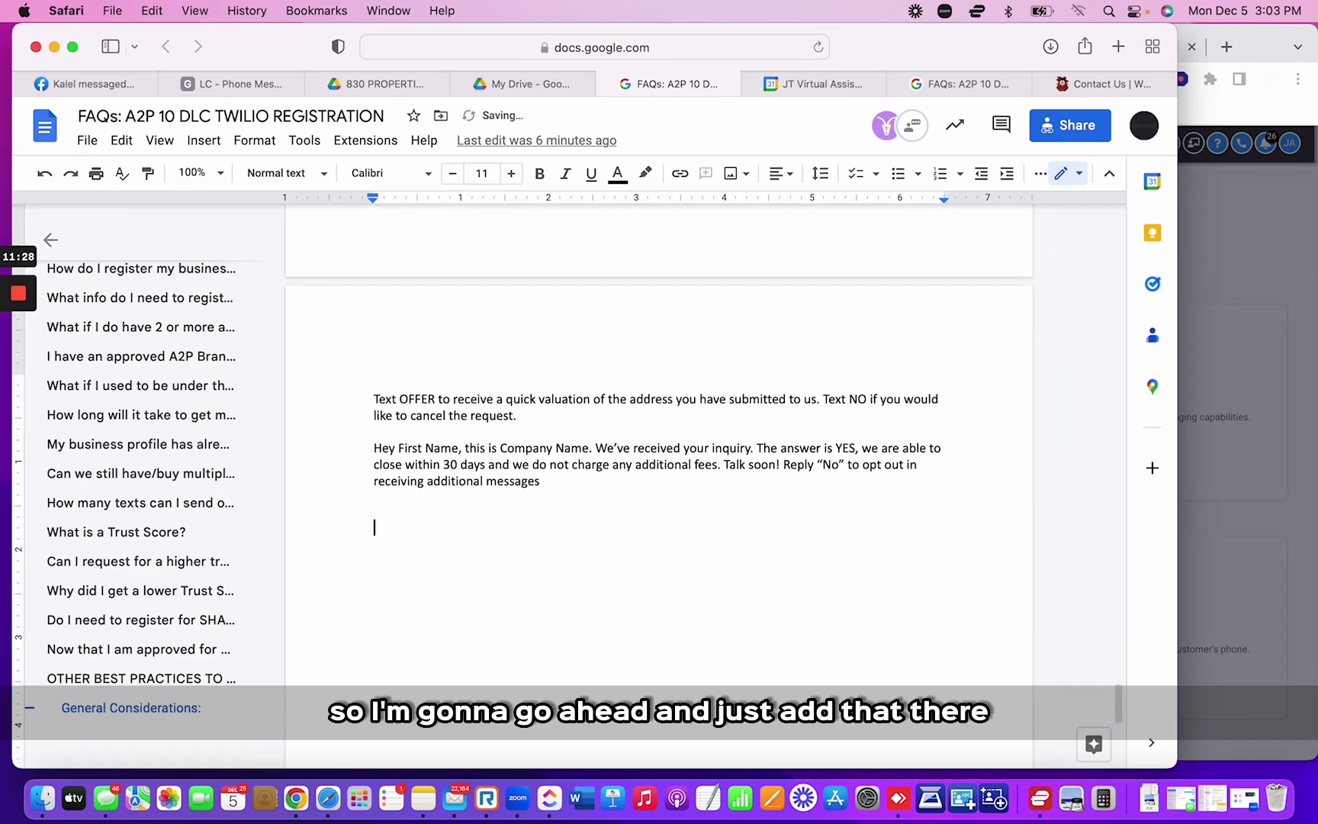
{"action": "key", "text": "cmd+v"}
{"action": "key", "text": "cmd+Tab"}
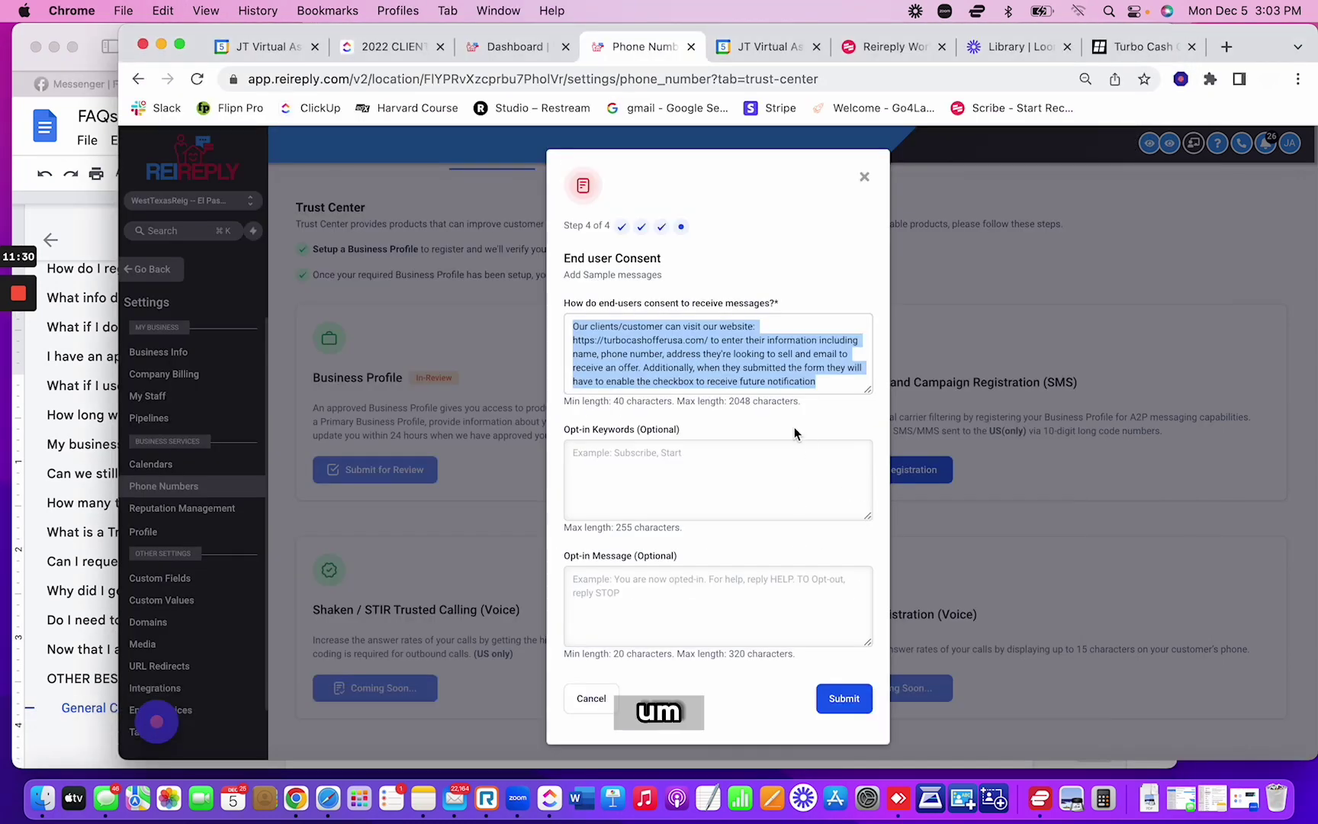
Screenshot the consent dialog and enter opt-in keywords 'Start, Offer, Sell'
{"action": "key", "text": "cmd+shift+4"}
{"action": "left_click_drag", "start_coordinate": [516, 143], "coordinate": [920, 752]}
{"action": "left_click", "coordinate": [651, 488]}
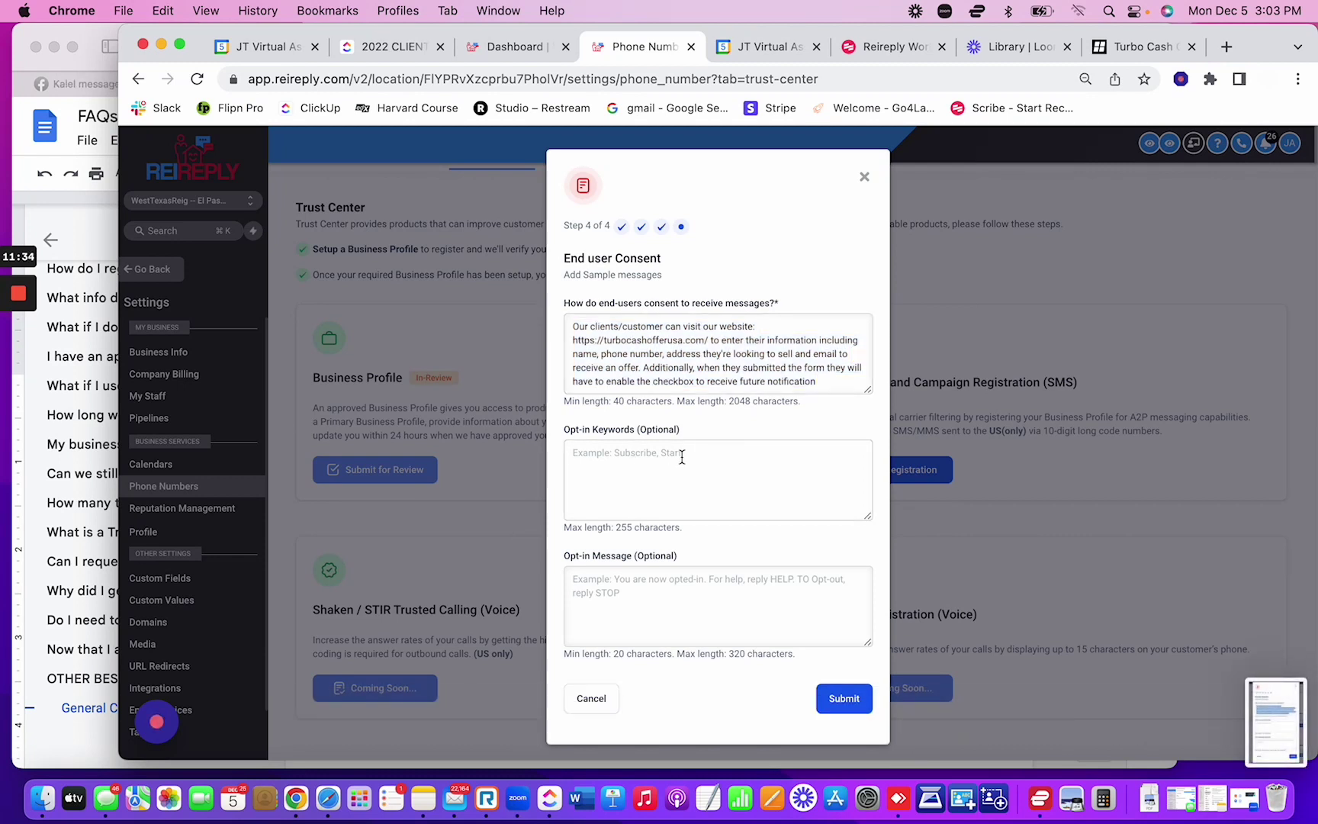
{"action": "type", "text": "Sa"}
{"action": "type", "text": "art"}
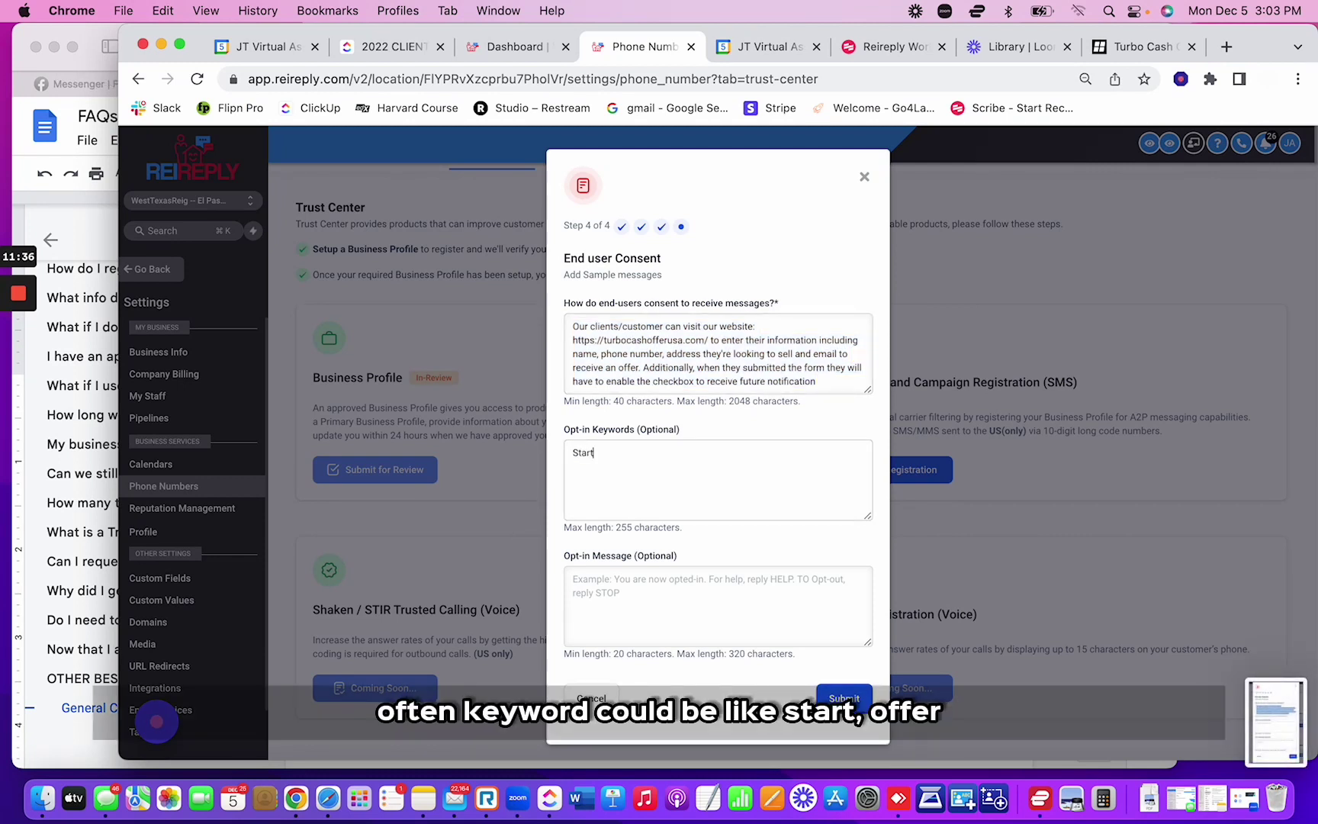
{"action": "type", "text": ", Offer, Sel"}
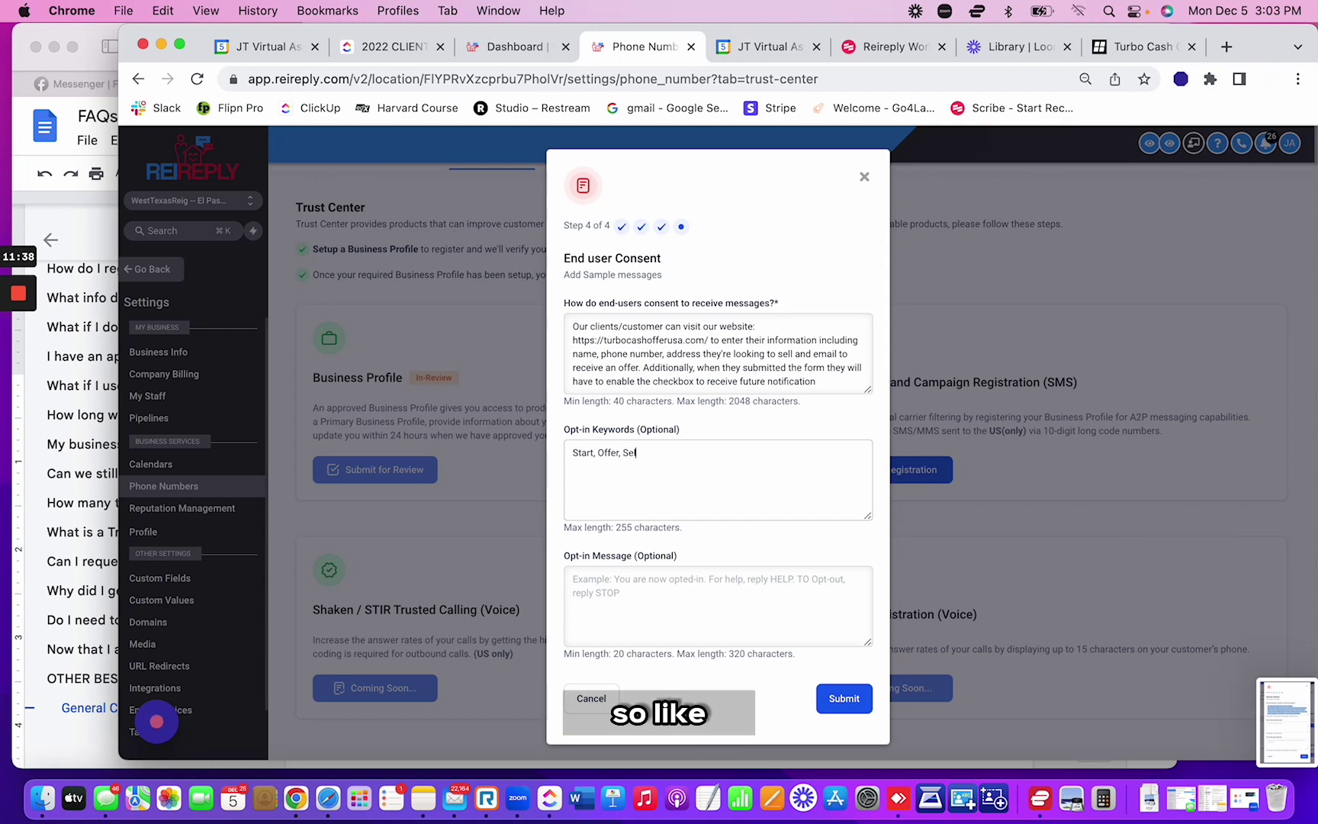
{"action": "type", "text": "l"}
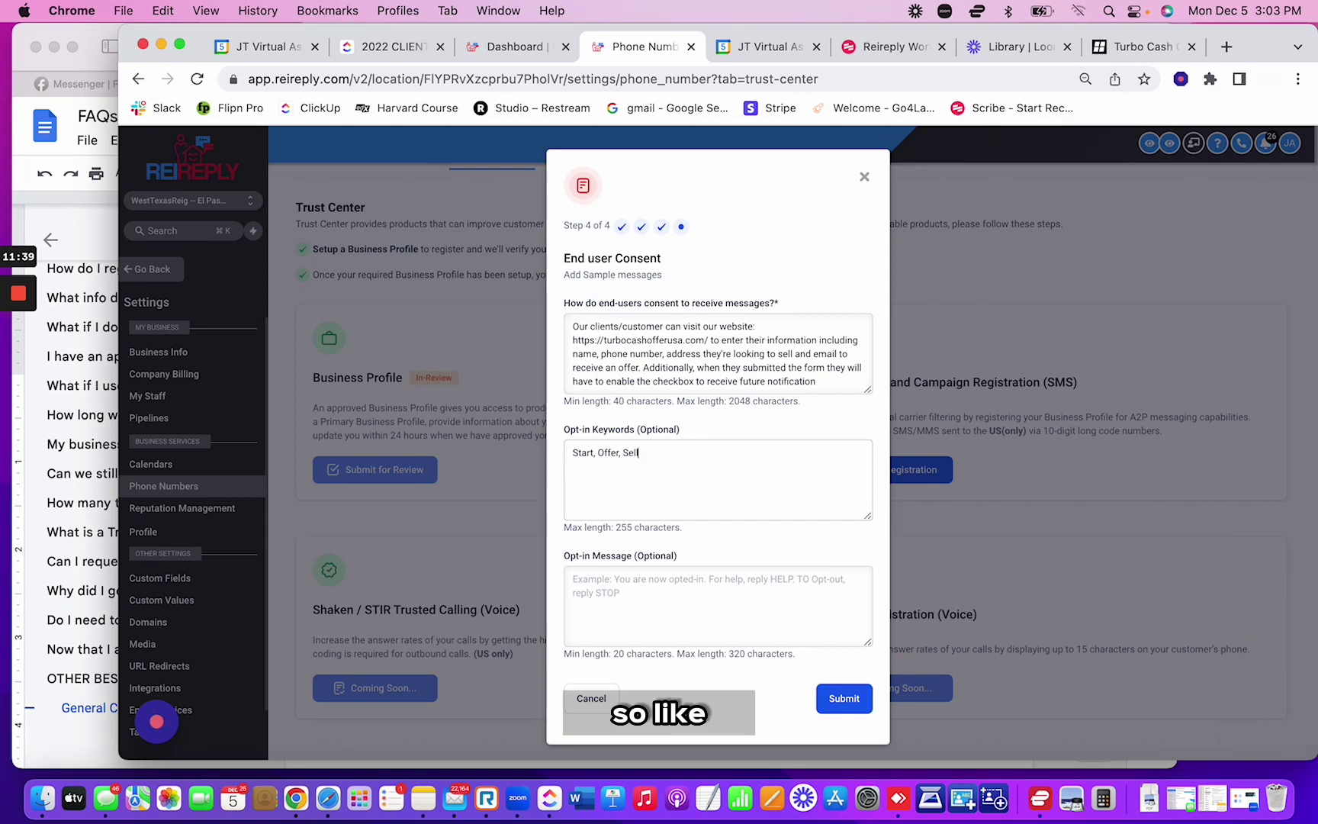
Try the FAQ's 'Text OFFER' sample as the Opt-in Message, then undo it
{"action": "left_click", "coordinate": [685, 608]}
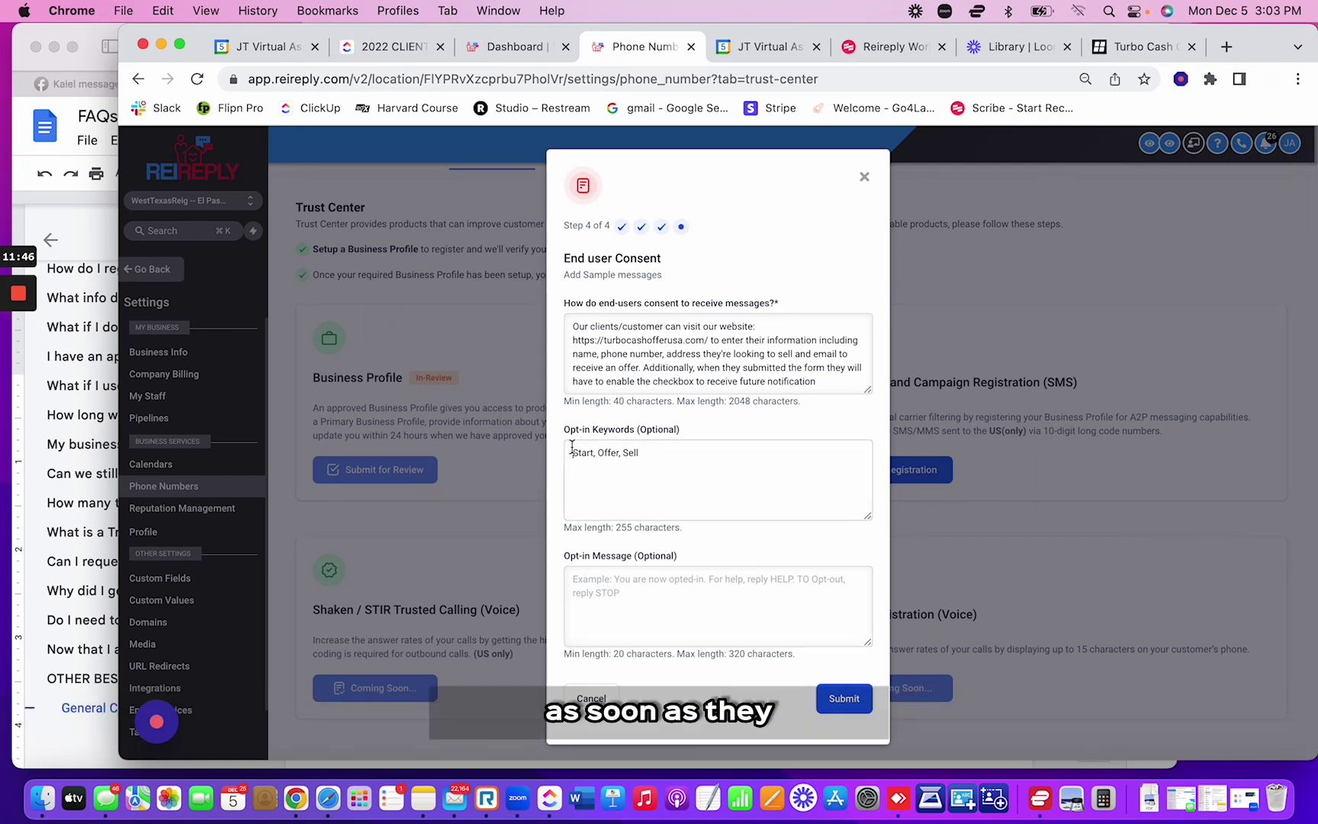
{"action": "left_click", "coordinate": [609, 454]}
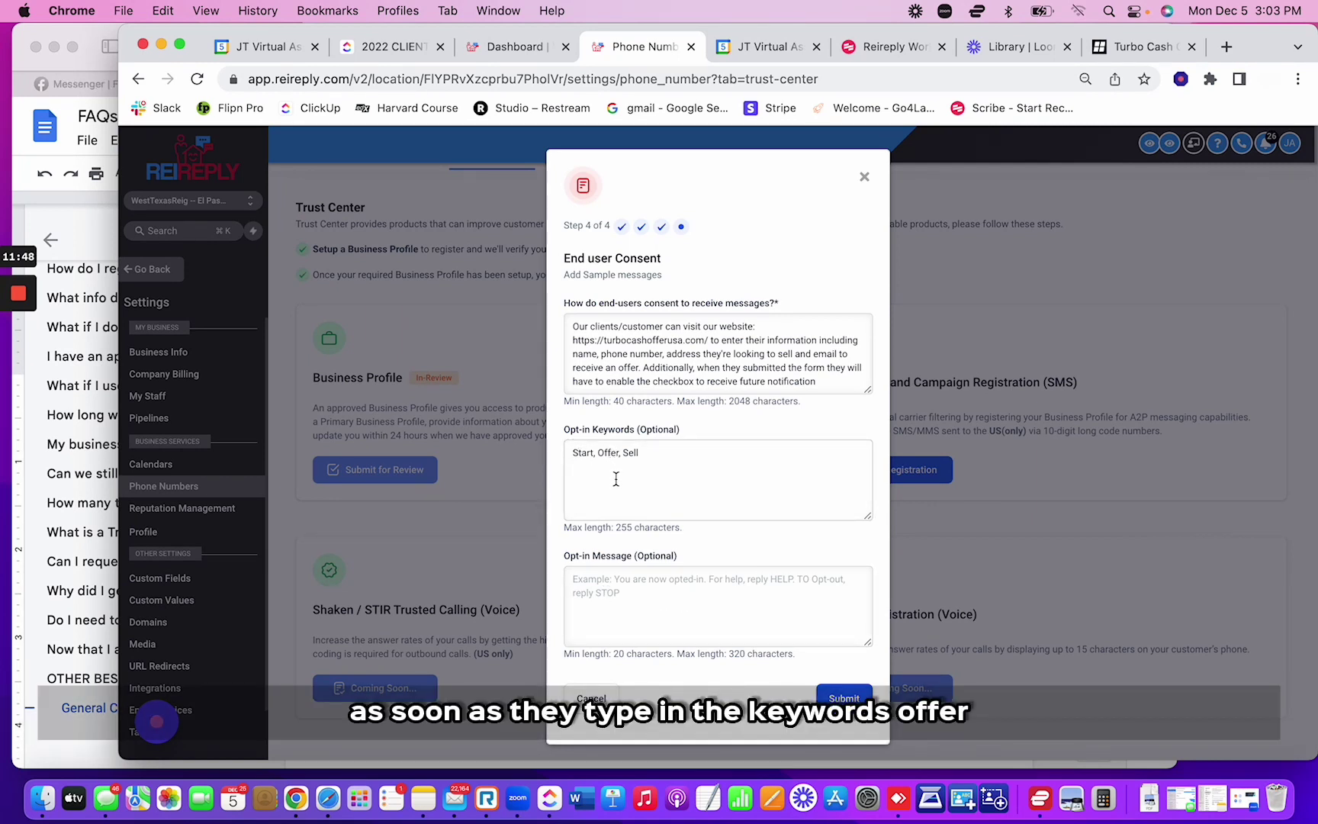
{"action": "key", "text": "super+Tab"}
{"action": "scroll", "coordinate": [512, 515], "scroll_direction": "down", "scroll_amount": 2}
{"action": "scroll", "coordinate": [523, 504], "scroll_direction": "up", "scroll_amount": 5}
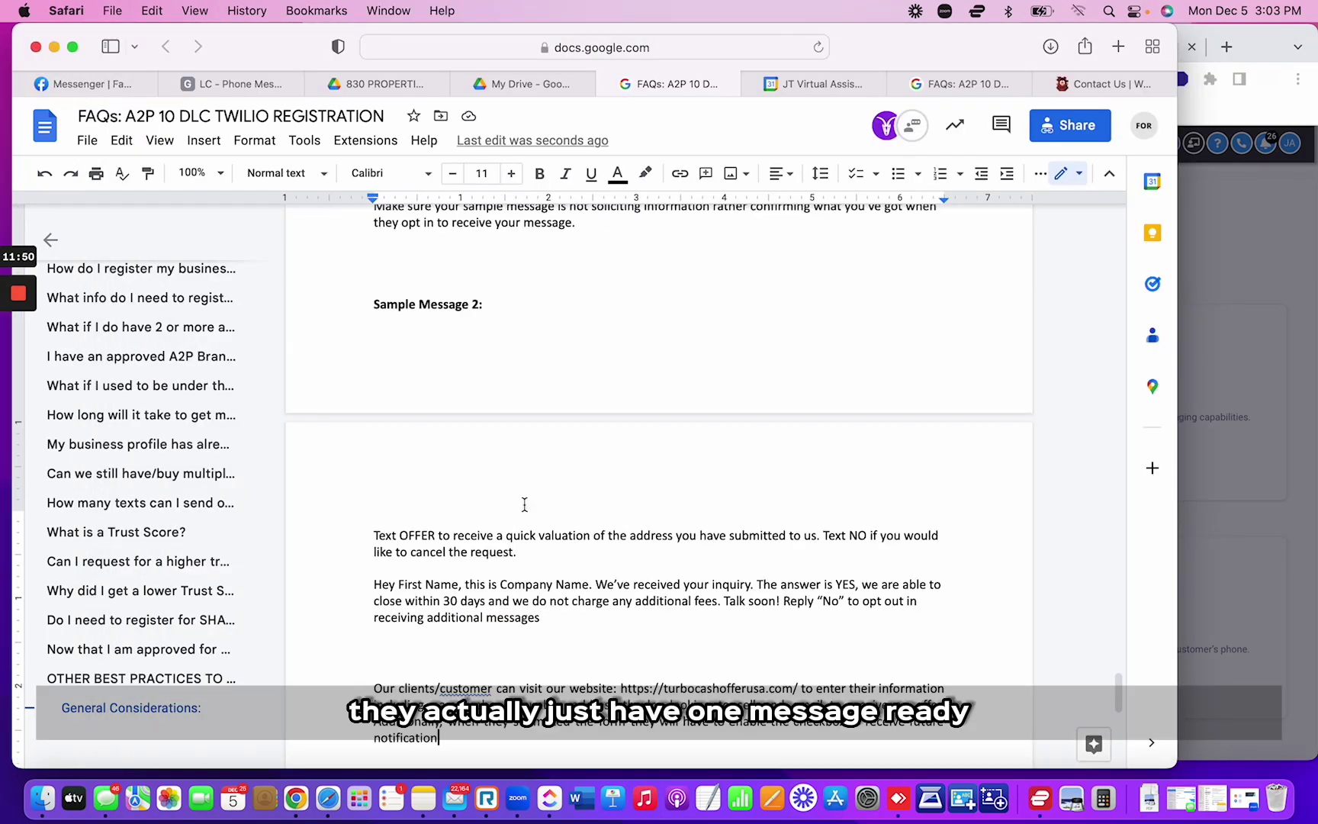
{"action": "triple_click", "coordinate": [528, 548]}
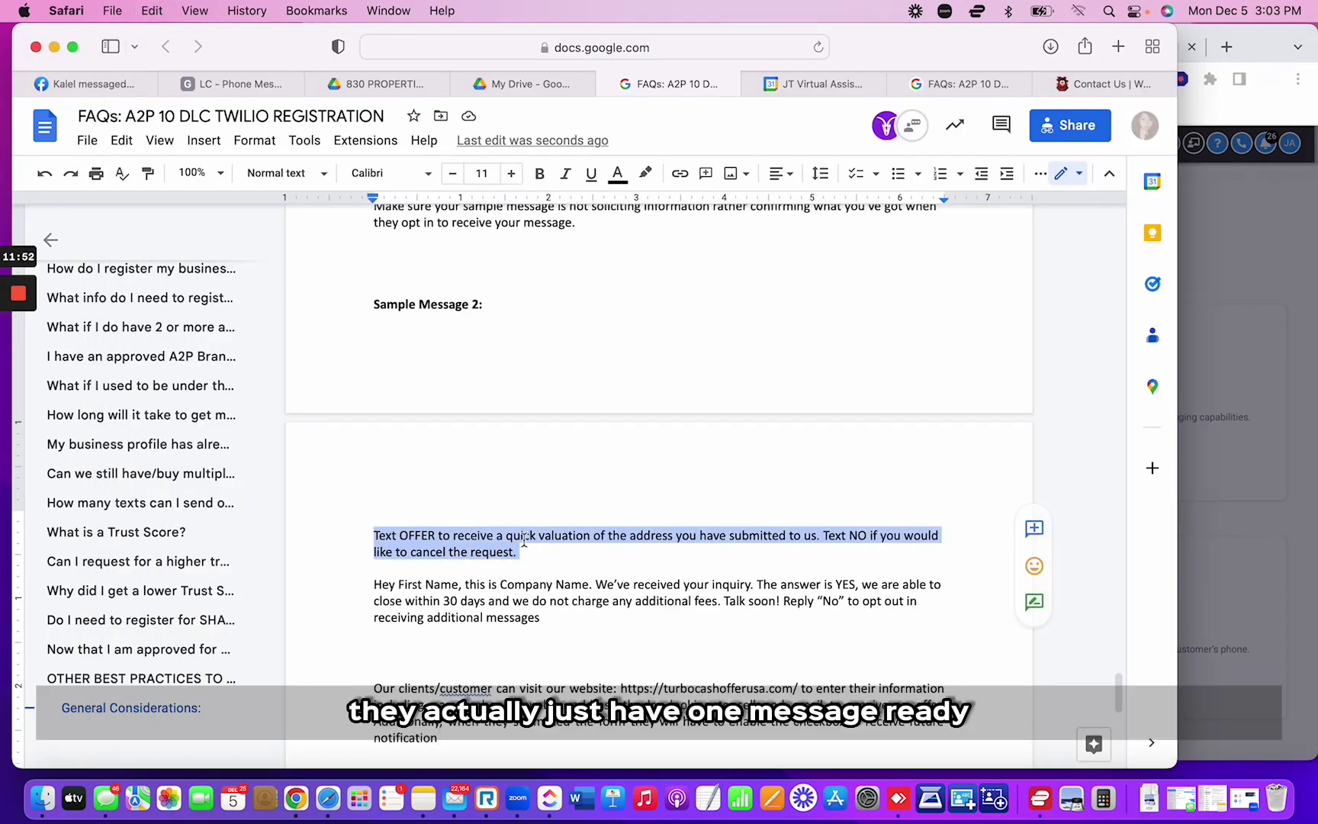
{"action": "key", "text": "super+c"}
{"action": "key", "text": "super+Tab"}
{"action": "left_click", "coordinate": [710, 595]}
{"action": "key", "text": "super+v"}
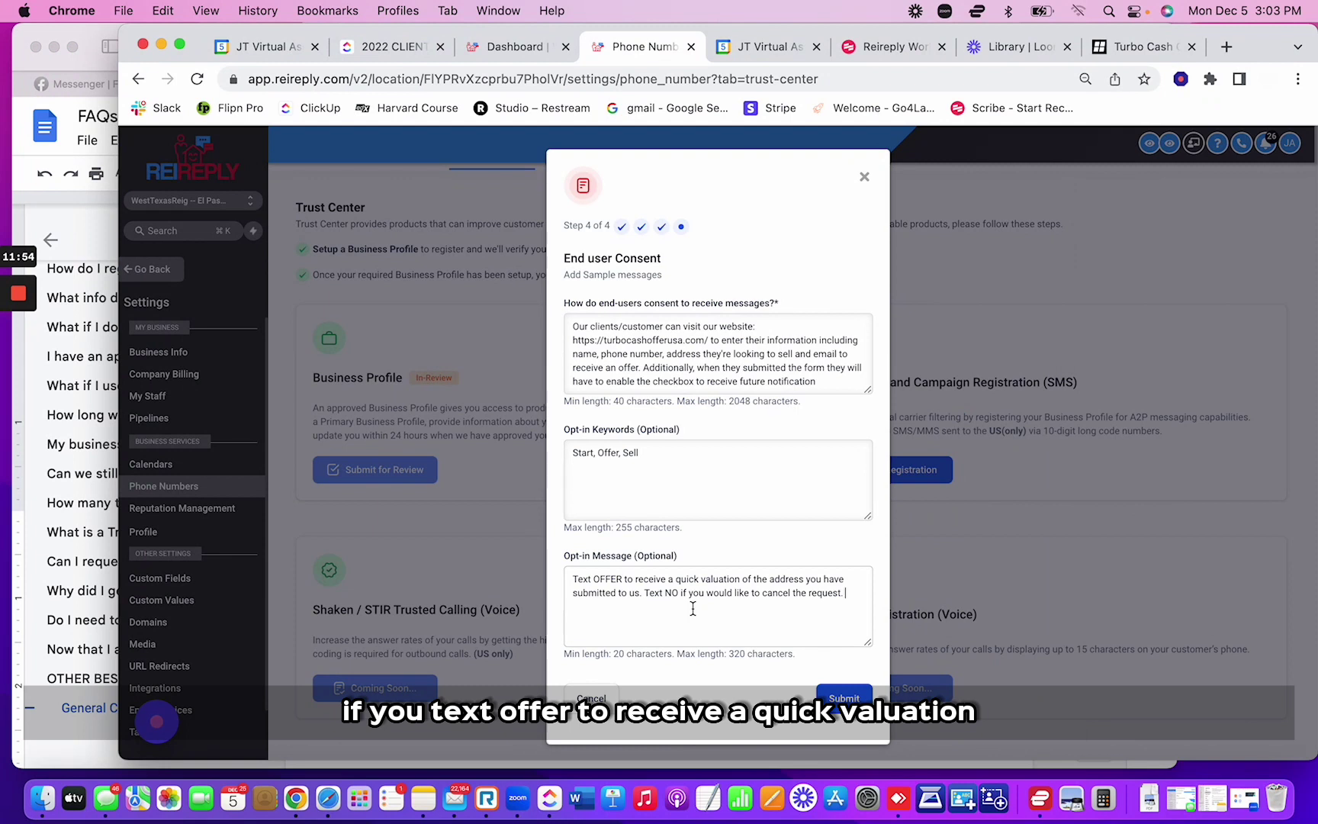
{"action": "key", "text": "super+z"}
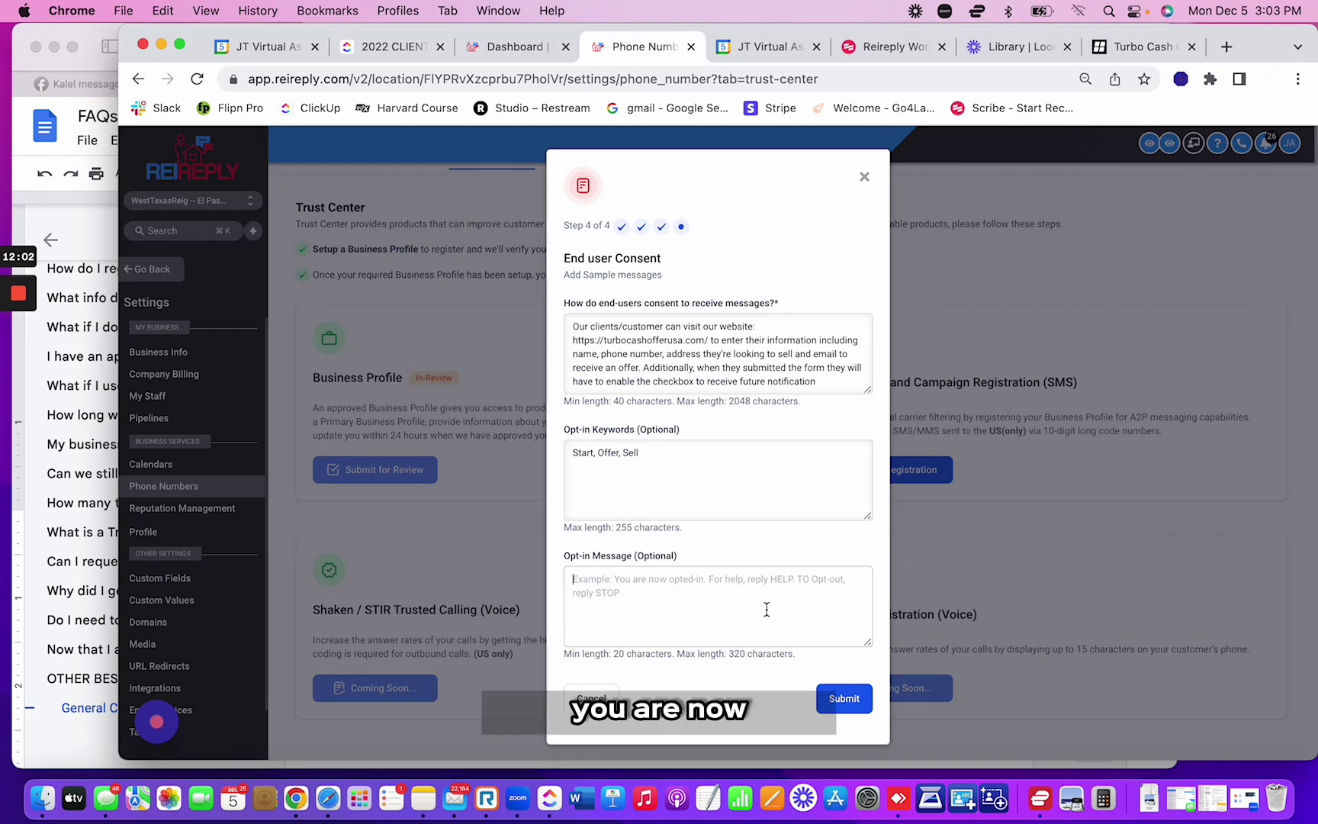
Write the opt-in message 'Thanks for submitting your request. We will send you an offer in 24 hours.'
{"action": "type", "text": "You are now "}
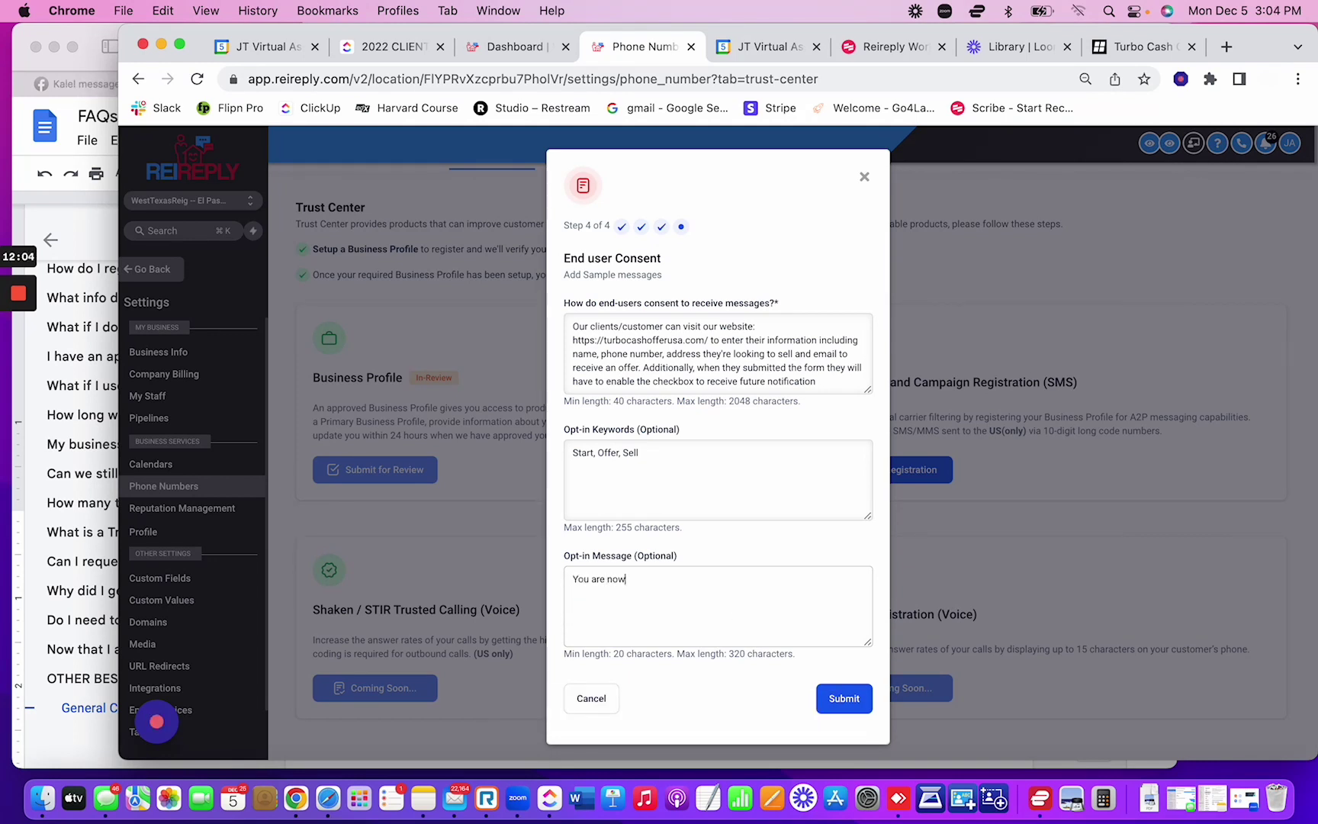
{"action": "type", "text": "opted in"}
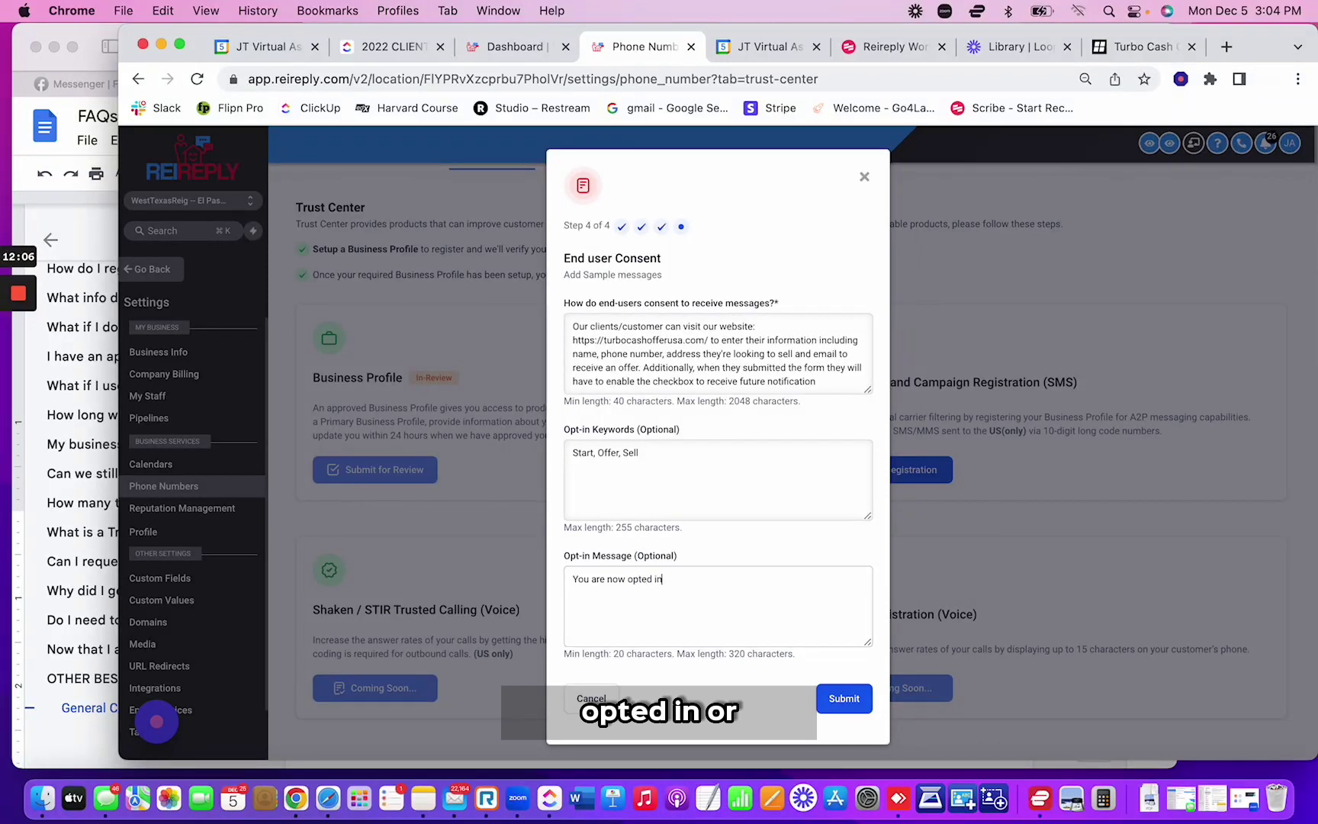
{"action": "key", "text": "super+a"}
{"action": "key", "text": "BackSpace"}
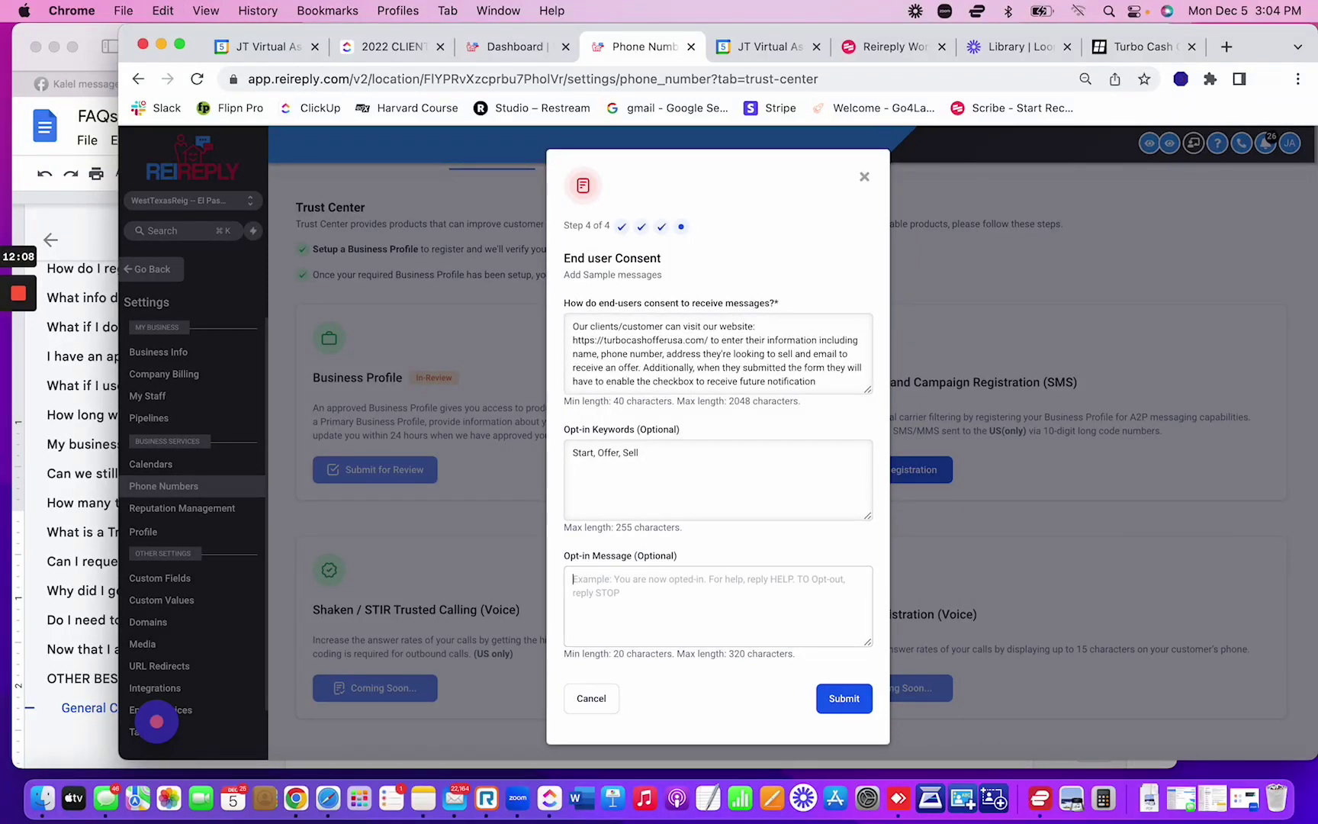
{"action": "type", "text": "We will send you "}
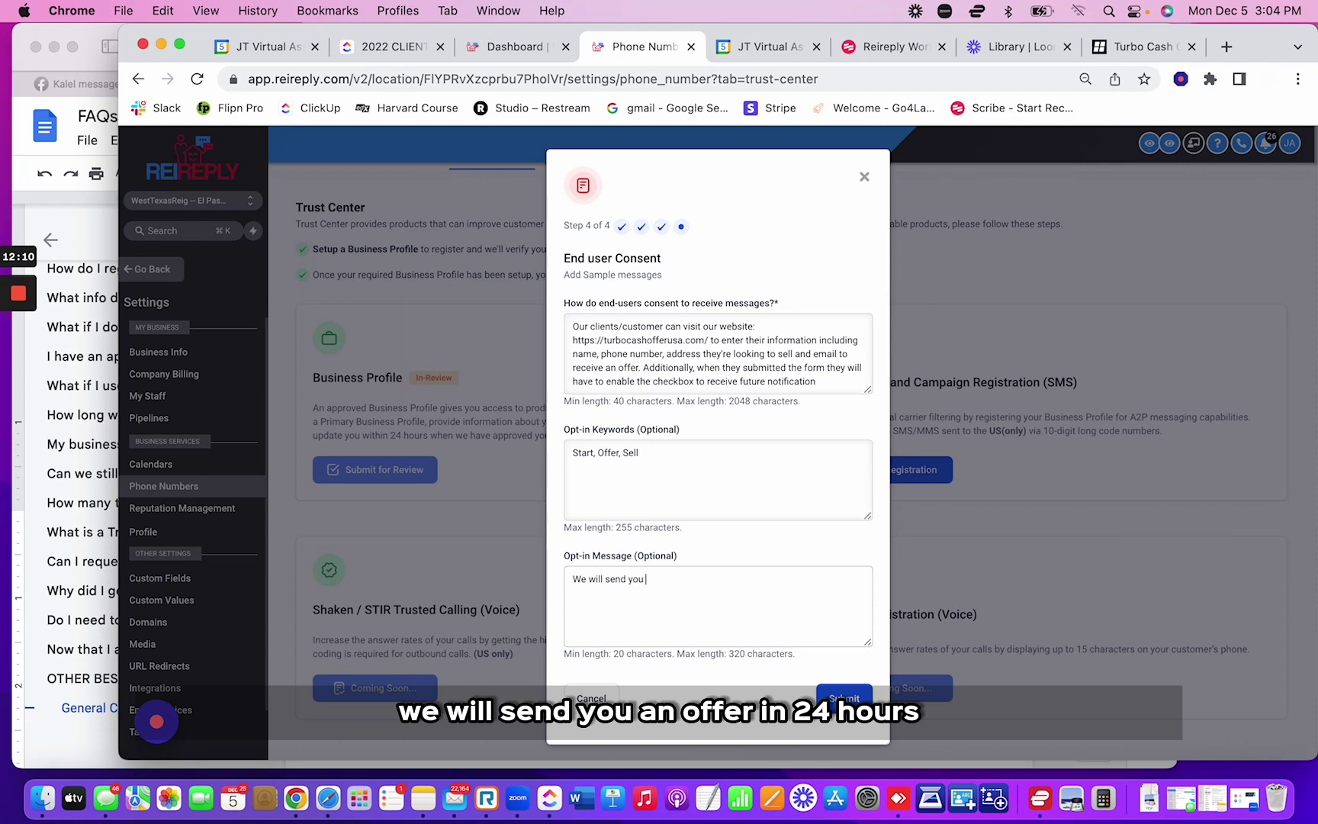
{"action": "type", "text": "an offer in 24 hours "}
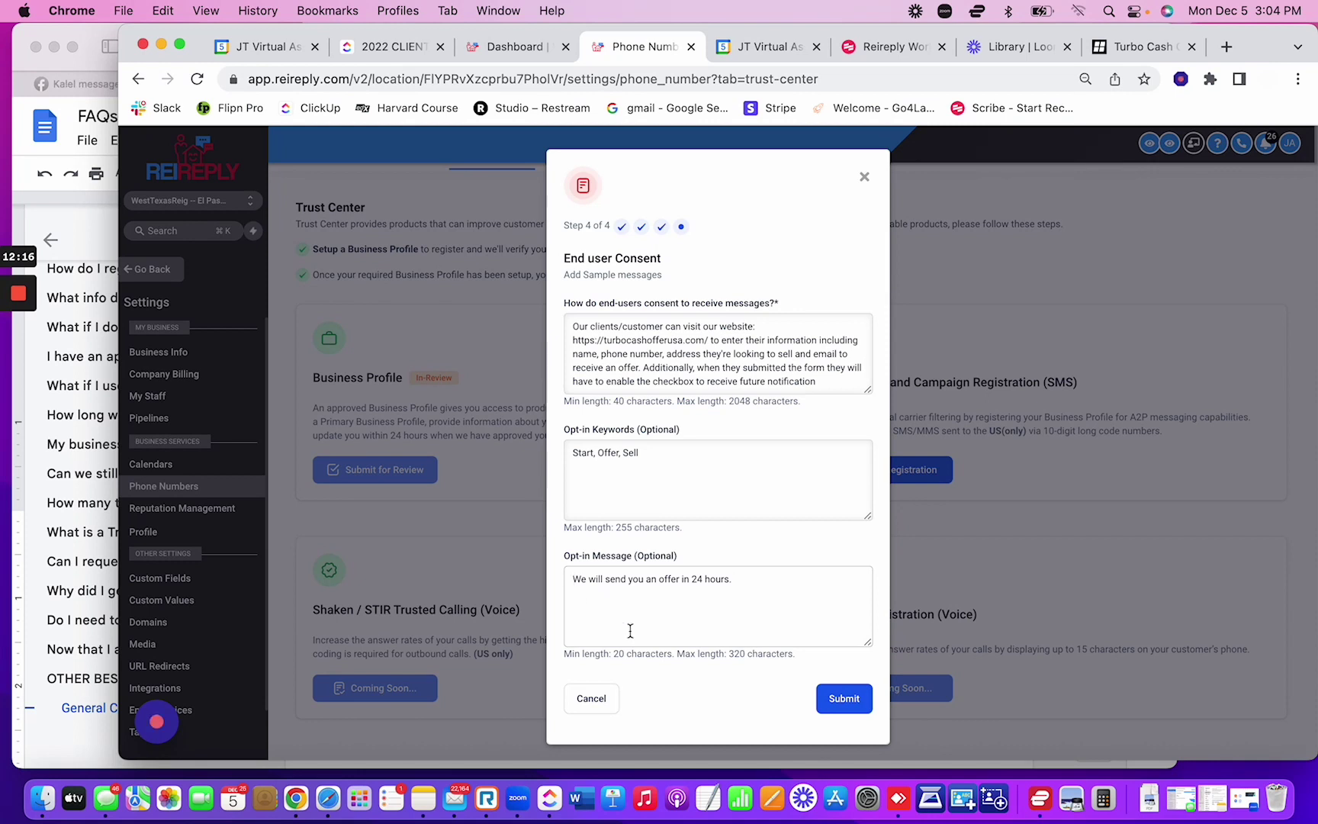
{"action": "type", "text": "You send as"}
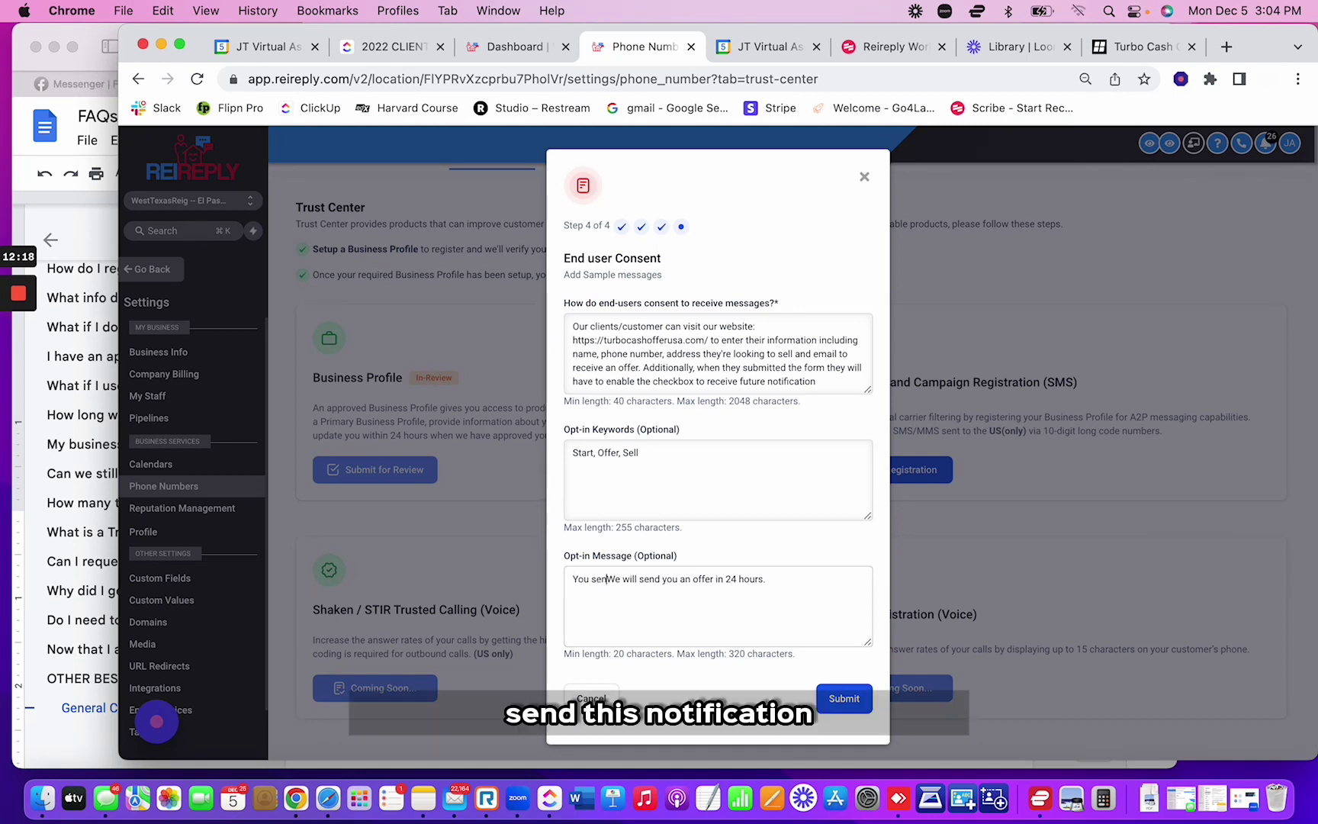
{"action": "key", "text": "BackSpace"}
{"action": "key", "text": "BackSpace"}
{"action": "key", "text": "BackSpace"}
{"action": "type", "text": "us a notificat"}
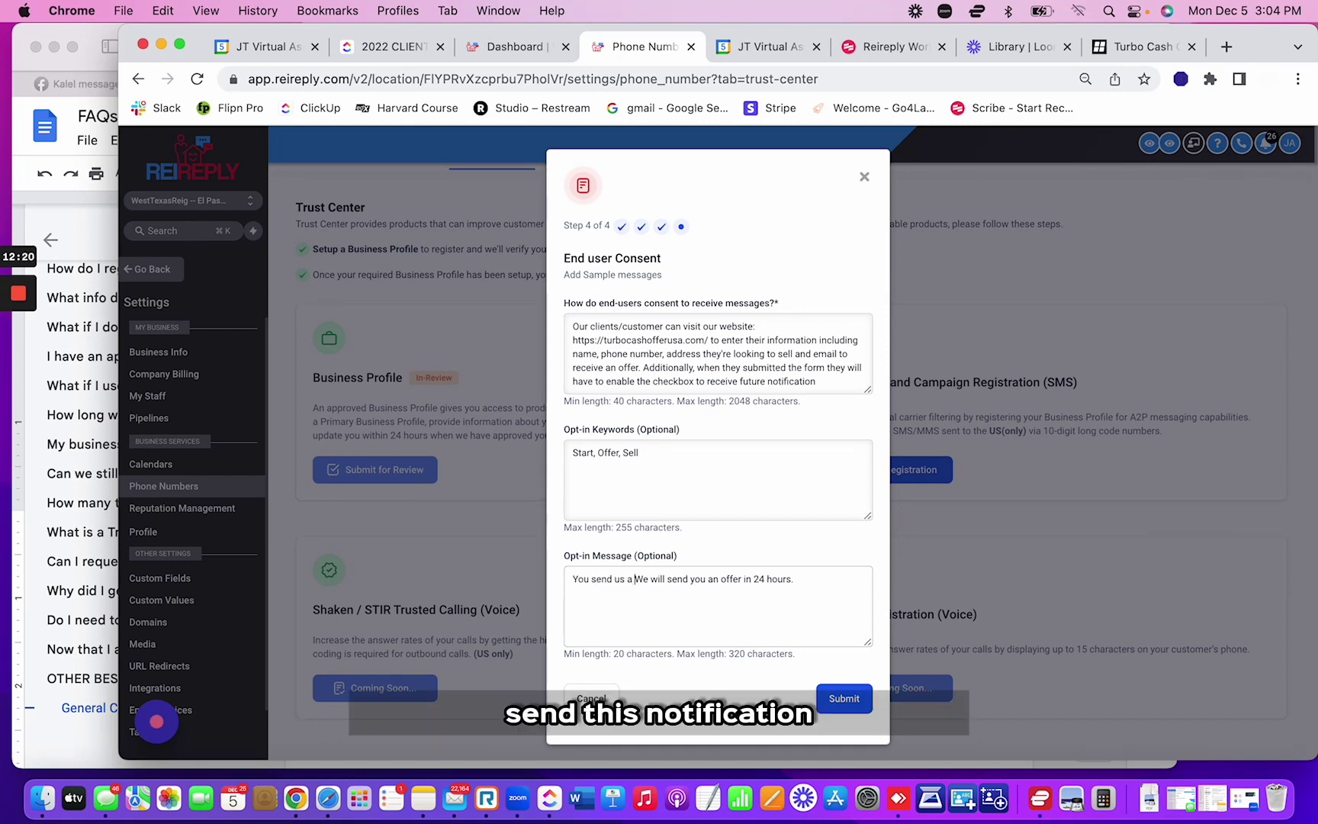
{"action": "type", "text": "ion to"}
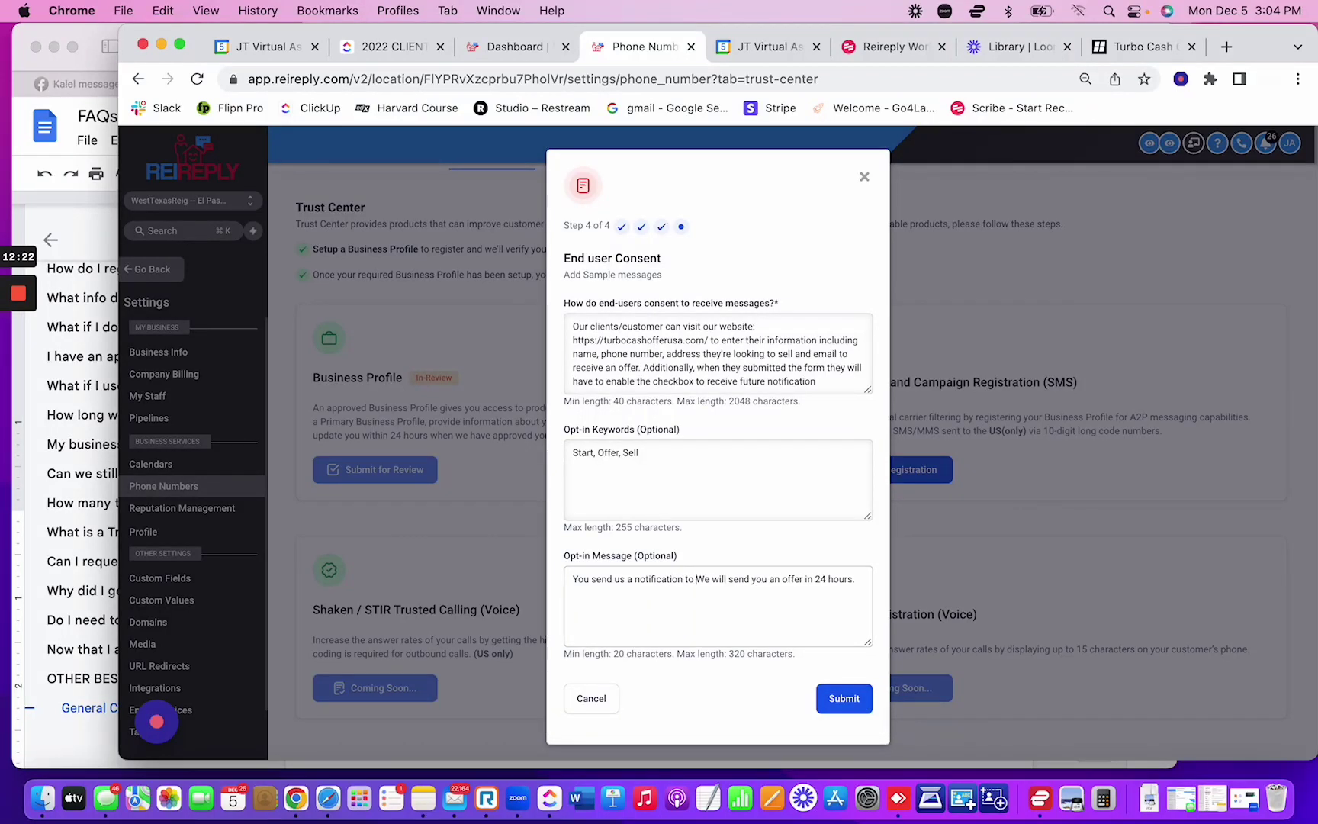
{"action": "key", "text": "BackSpace"}
{"action": "key", "text": "BackSpace"}
{"action": "key", "text": "BackSpace"}
{"action": "key", "text": "BackSpace"}
{"action": "key", "text": "BackSpace"}
{"action": "key", "text": "BackSpace"}
{"action": "key", "text": "BackSpace"}
{"action": "key", "text": "BackSpace"}
{"action": "key", "text": "BackSpace"}
{"action": "key", "text": "BackSpace"}
{"action": "key", "text": "BackSpace"}
{"action": "key", "text": "BackSpace"}
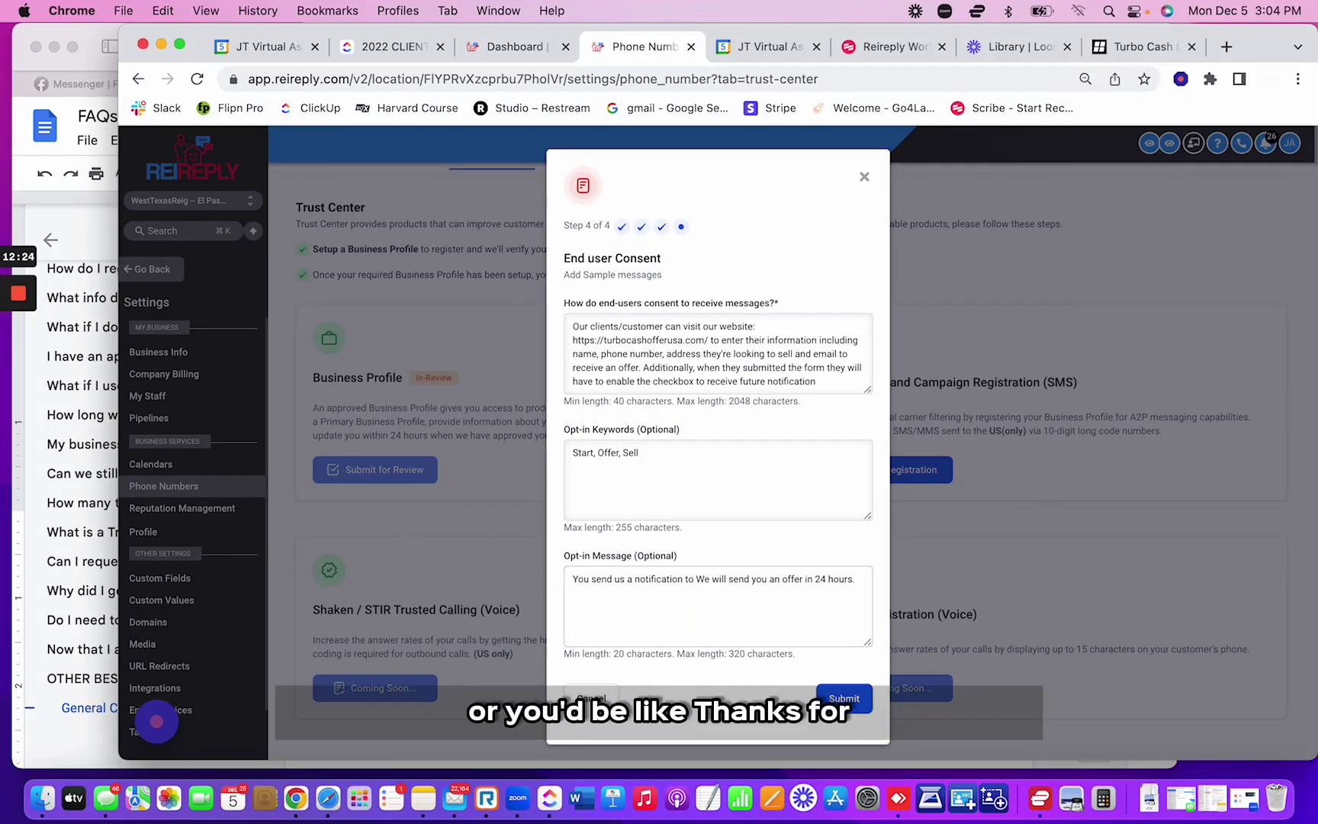
{"action": "key", "text": "BackSpace"}
{"action": "key", "text": "BackSpace"}
{"action": "key", "text": "BackSpace"}
{"action": "key", "text": "BackSpace"}
{"action": "key", "text": "BackSpace"}
{"action": "key", "text": "BackSpace"}
{"action": "key", "text": "BackSpace"}
{"action": "key", "text": "BackSpace"}
{"action": "key", "text": "BackSpace"}
{"action": "key", "text": "BackSpace"}
{"action": "key", "text": "BackSpace"}
{"action": "key", "text": "BackSpace"}
{"action": "key", "text": "BackSpace"}
{"action": "key", "text": "BackSpace"}
{"action": "key", "text": "BackSpace"}
{"action": "key", "text": "BackSpace"}
{"action": "key", "text": "BackSpace"}
{"action": "key", "text": "BackSpace"}
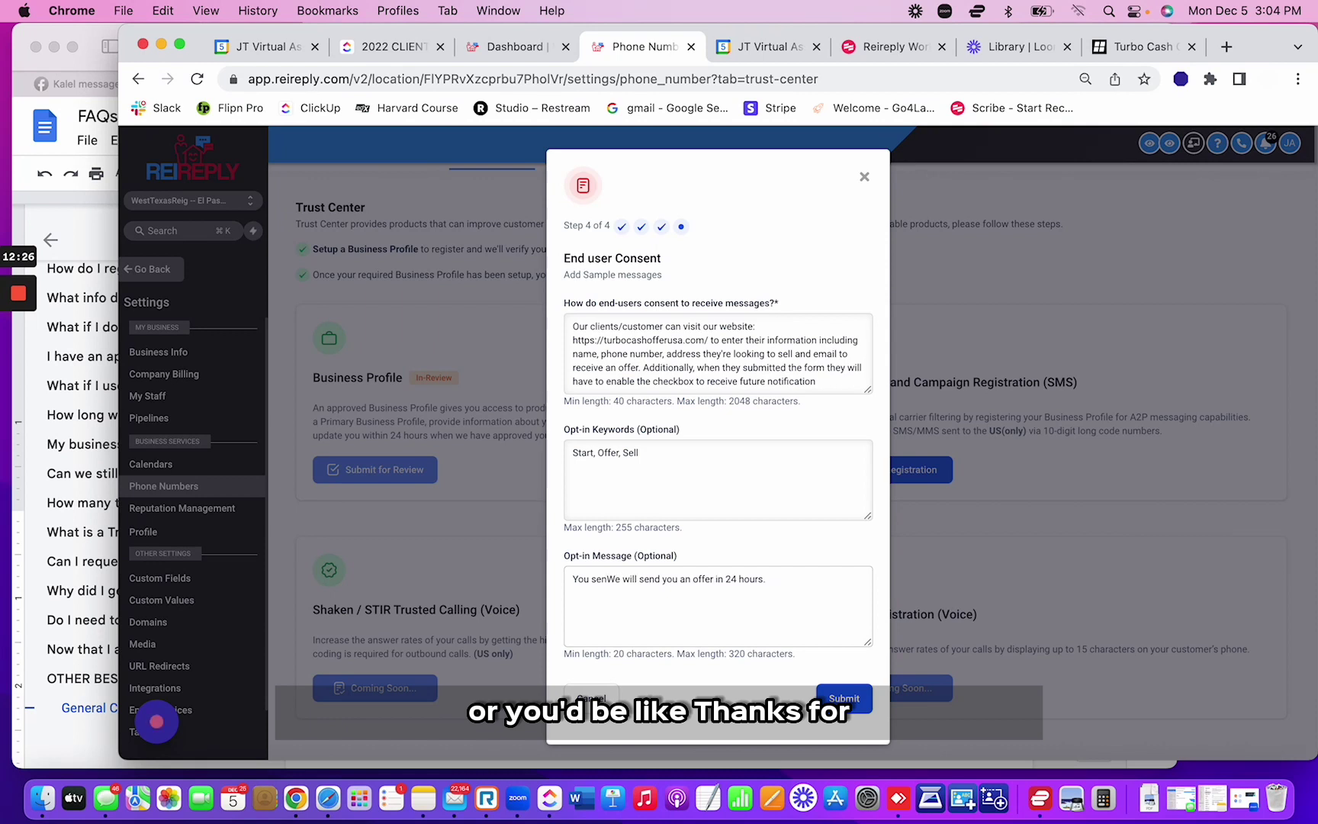
{"action": "type", "text": "Thanks for submitt"}
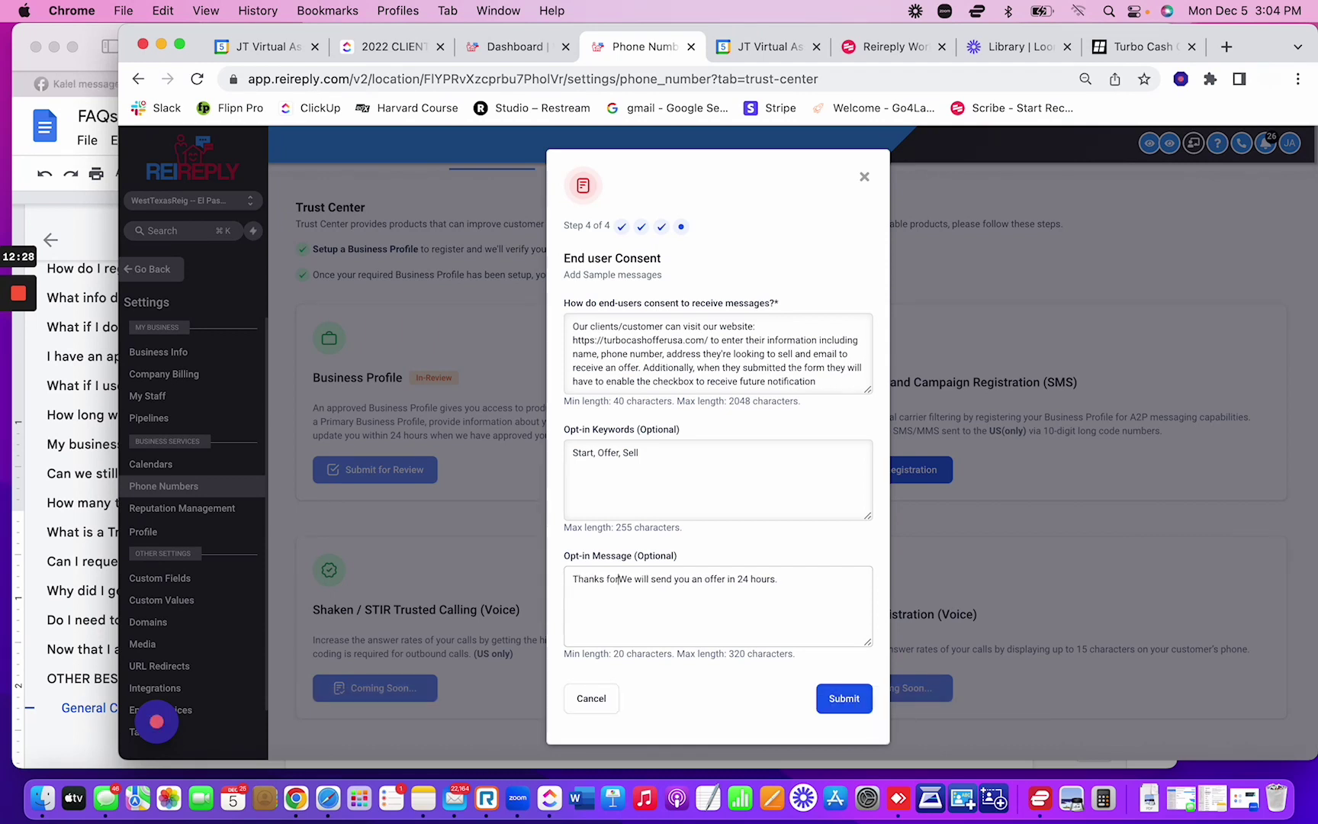
{"action": "type", "text": "ing "}
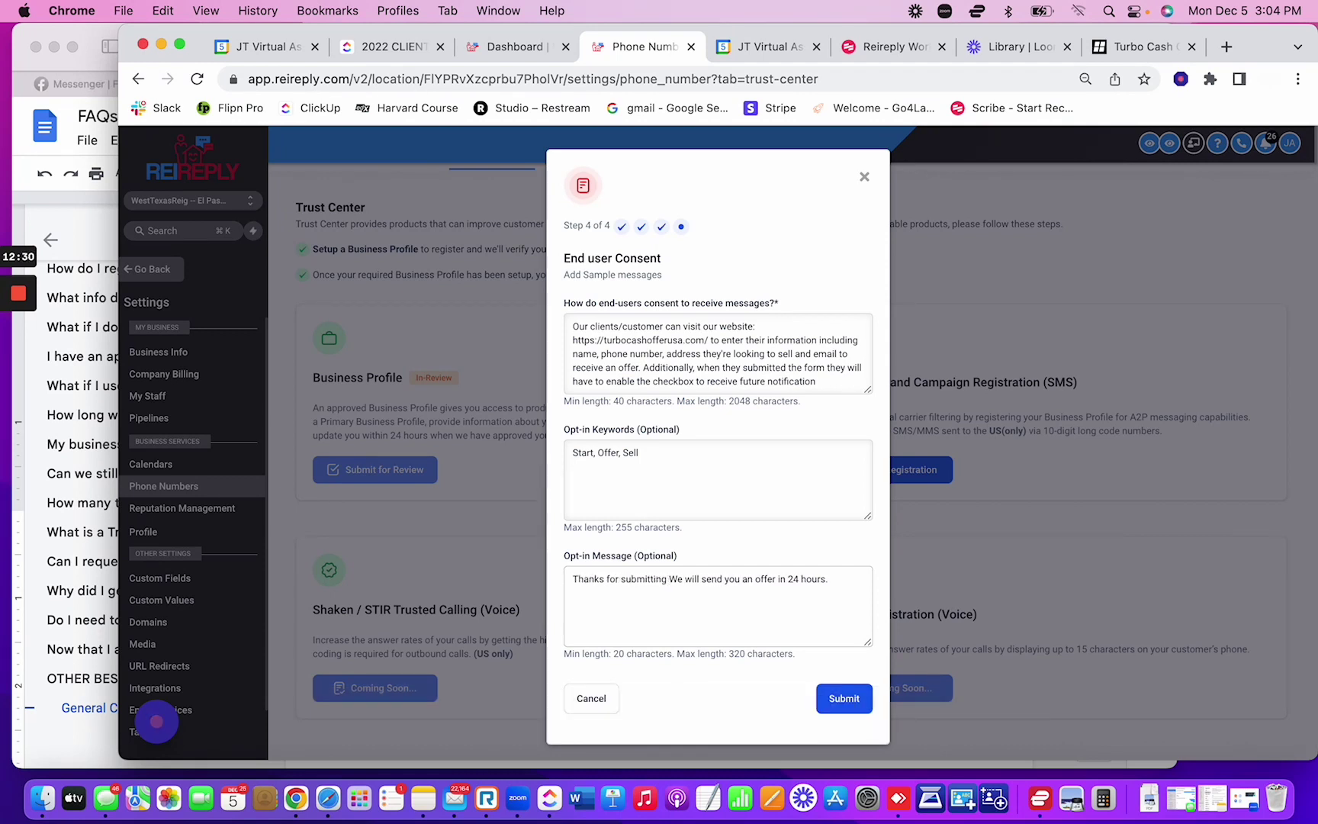
{"action": "type", "text": "your request"}
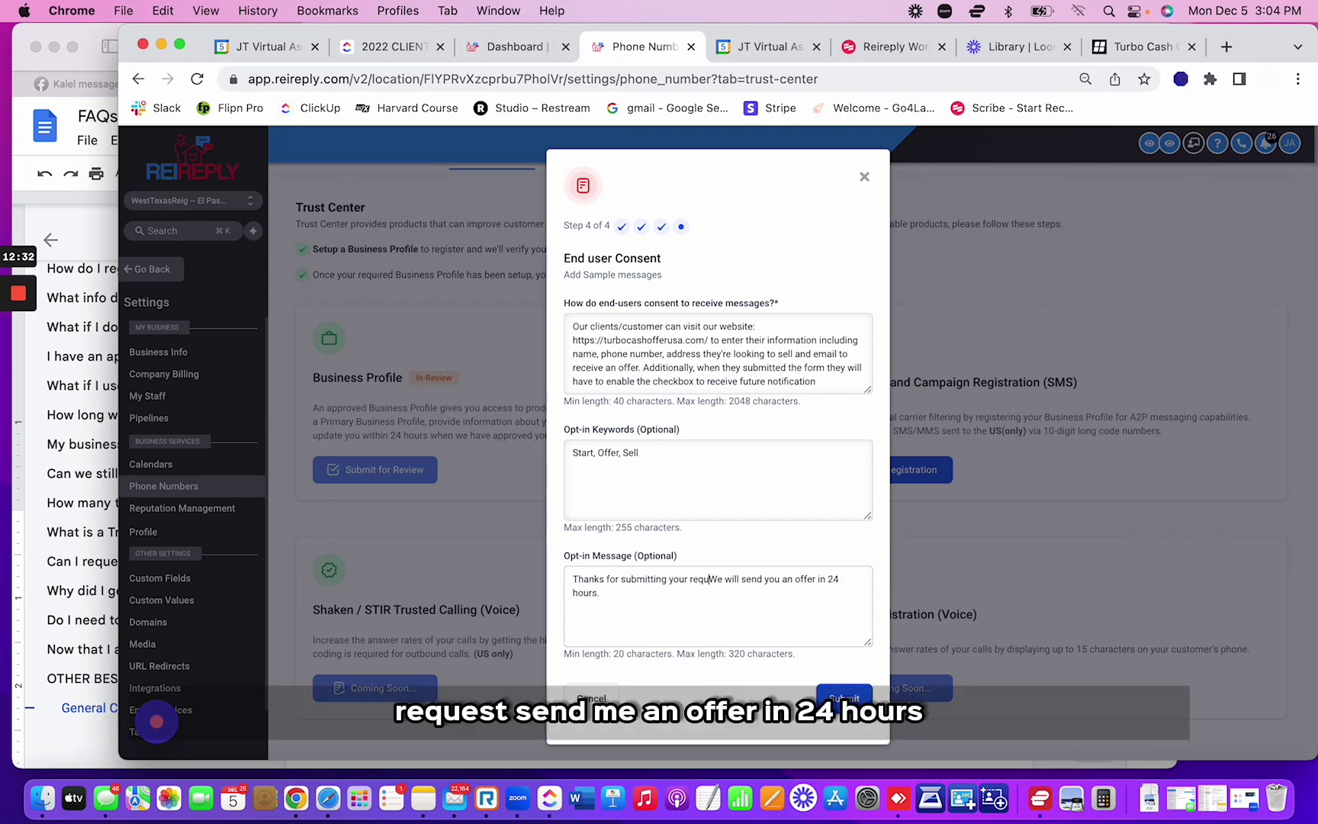
{"action": "type", "text": "."}
{"action": "key", "text": "super+a"}
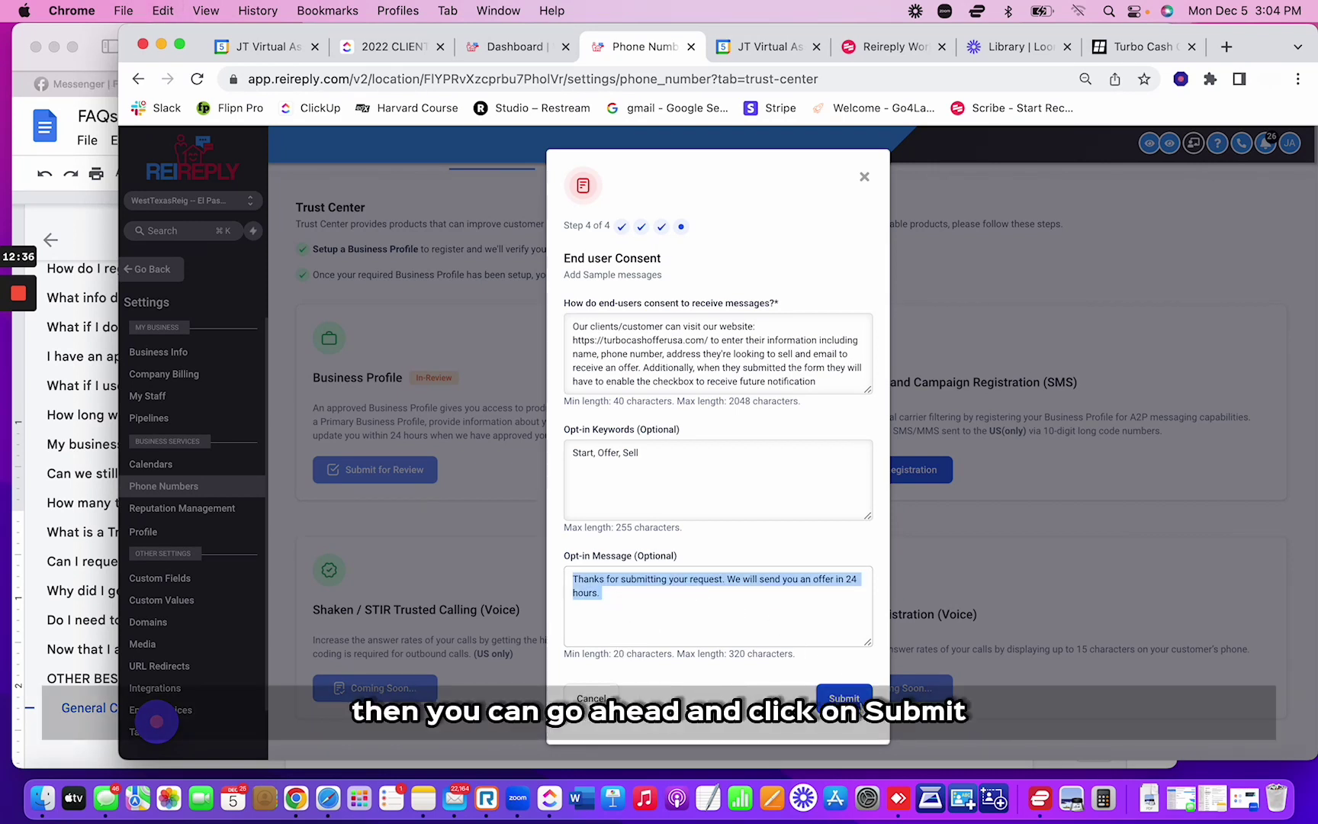
Submit step 4 of the A2P registration and confirm Trust Center shows it as Pending
{"action": "left_click", "coordinate": [860, 709]}
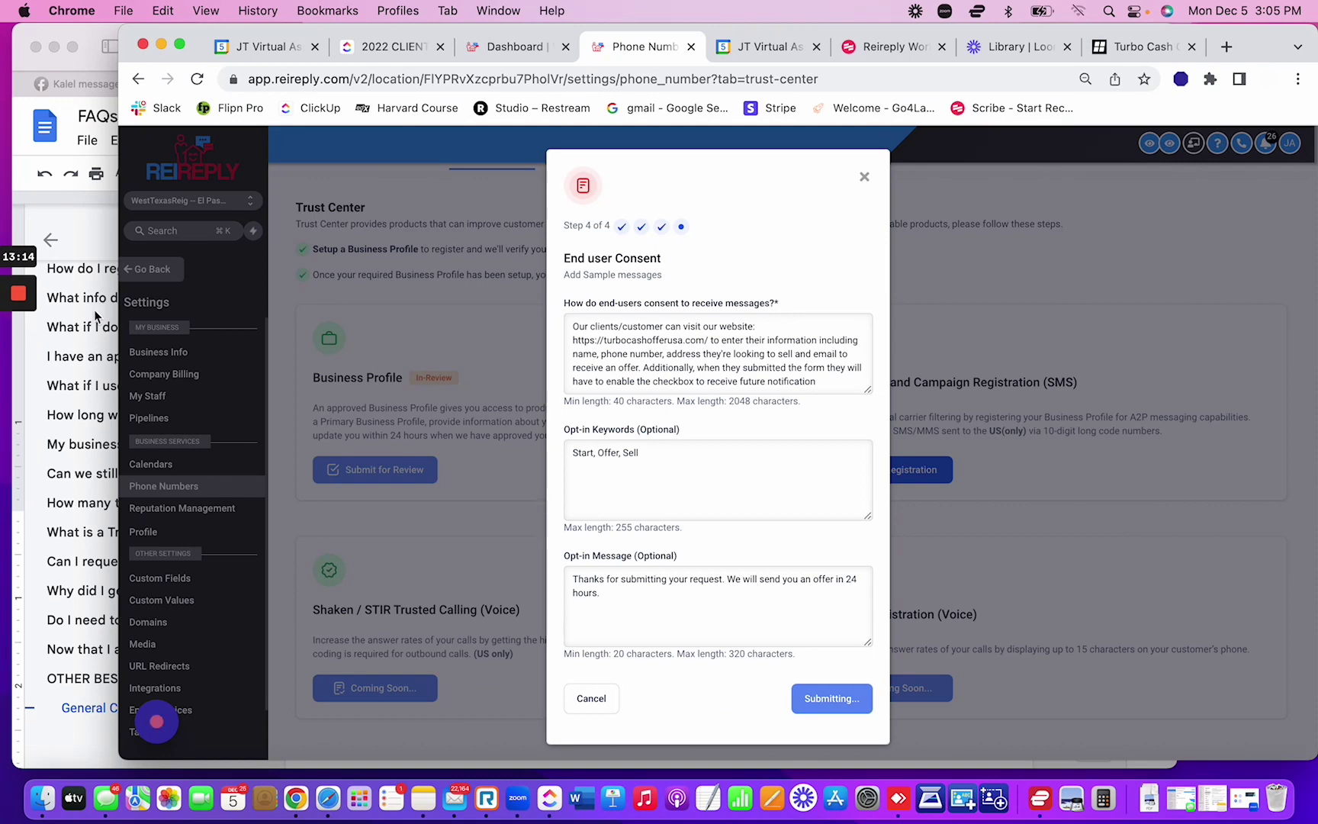
{"action": "mouse_move", "coordinate": [31, 350]}
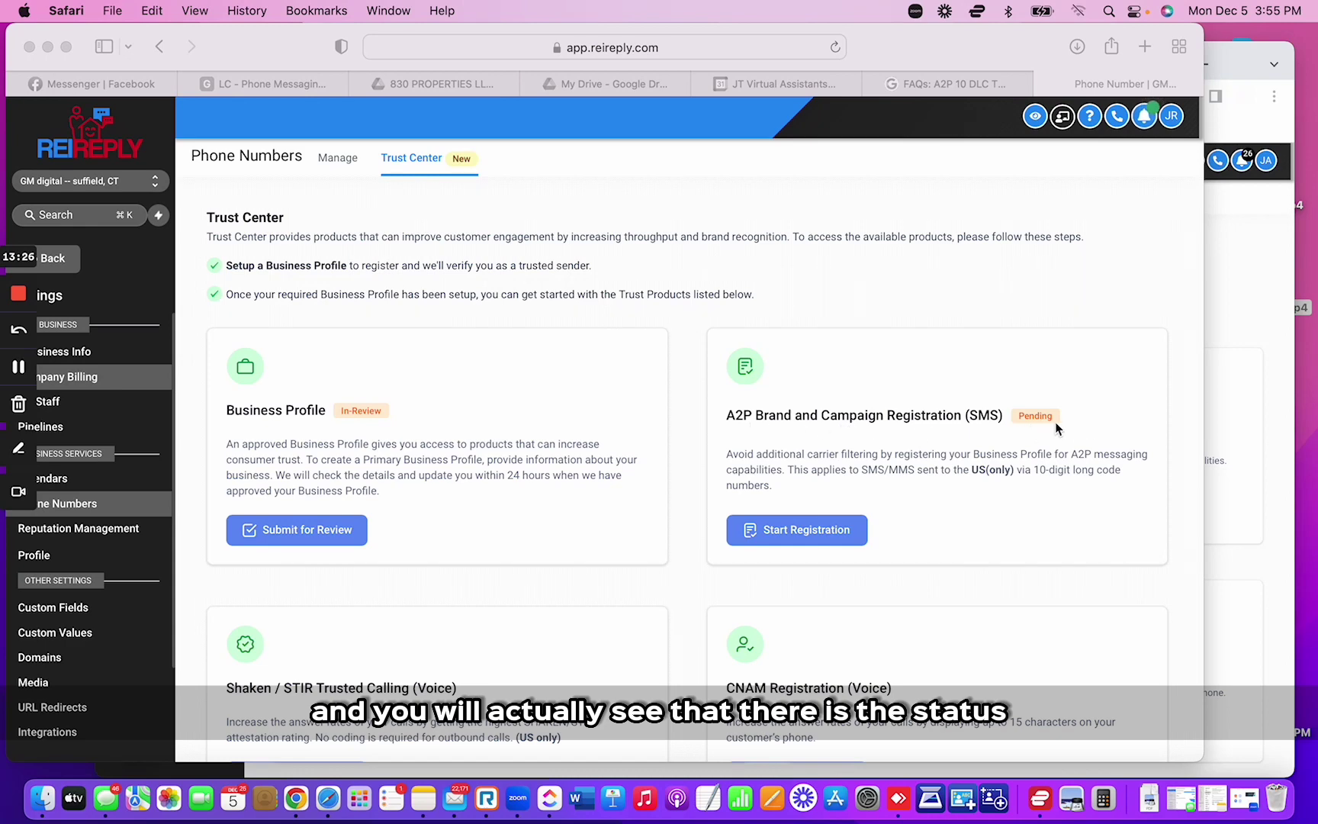
{"action": "left_click", "coordinate": [1035, 416]}
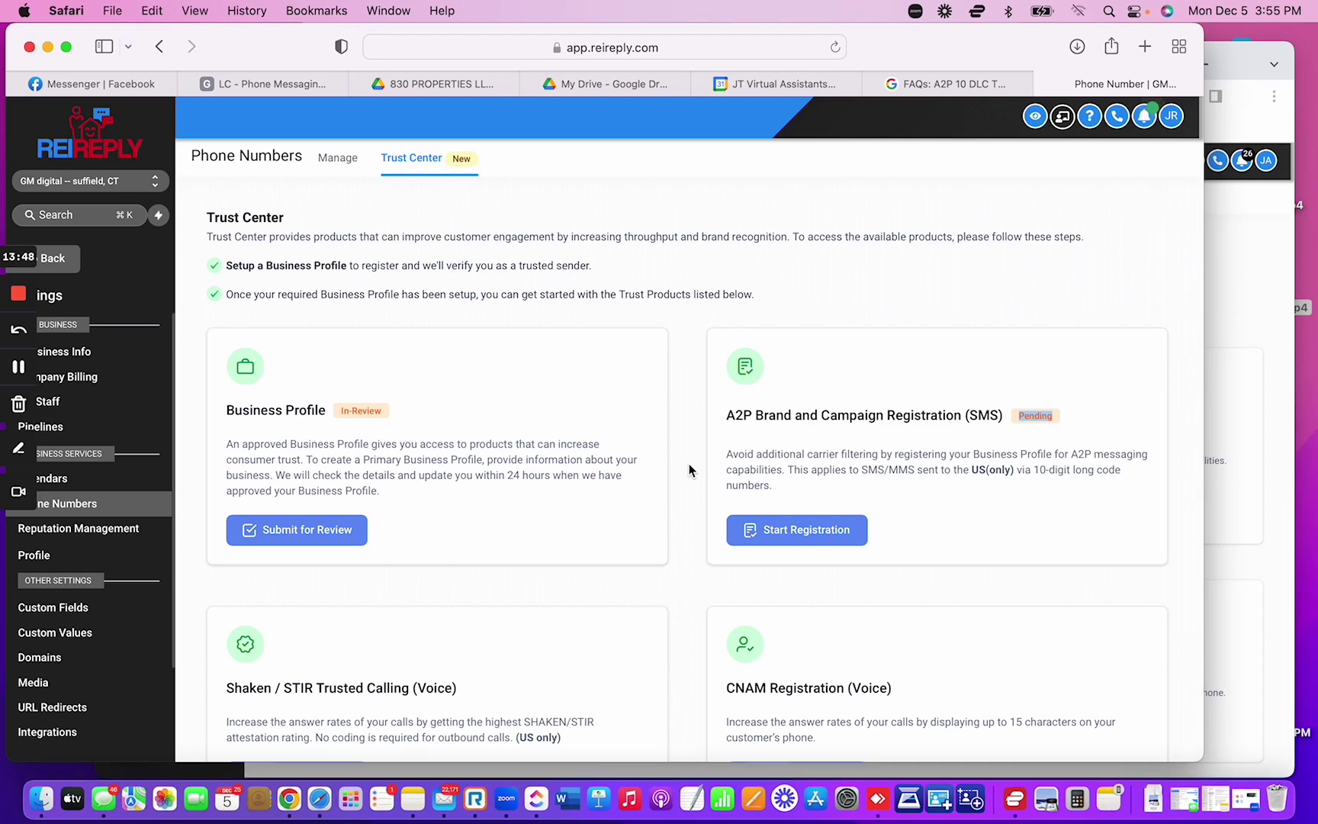
{"action": "scroll", "coordinate": [688, 470], "scroll_direction": "down", "scroll_amount": 2}
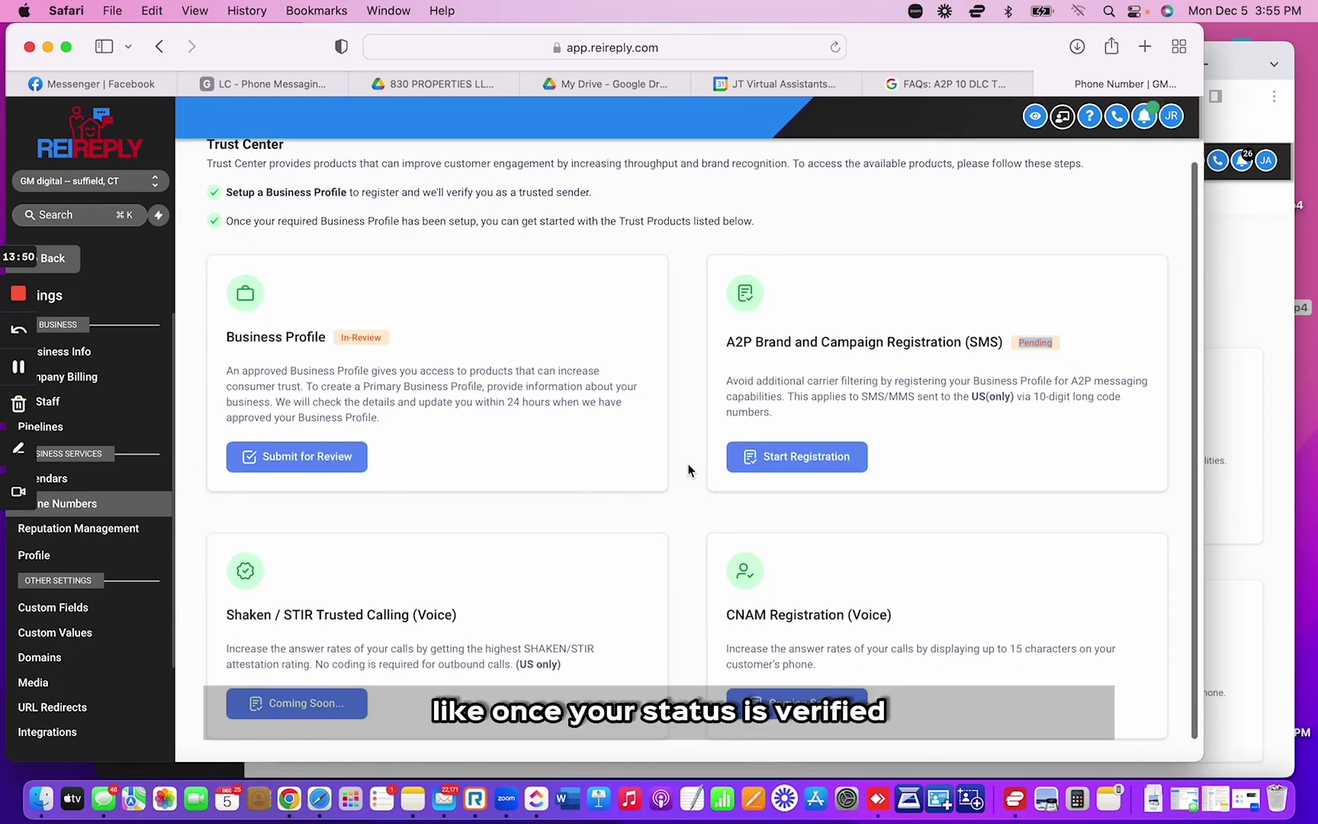
{"action": "scroll", "coordinate": [687, 477], "scroll_direction": "up", "scroll_amount": 1}
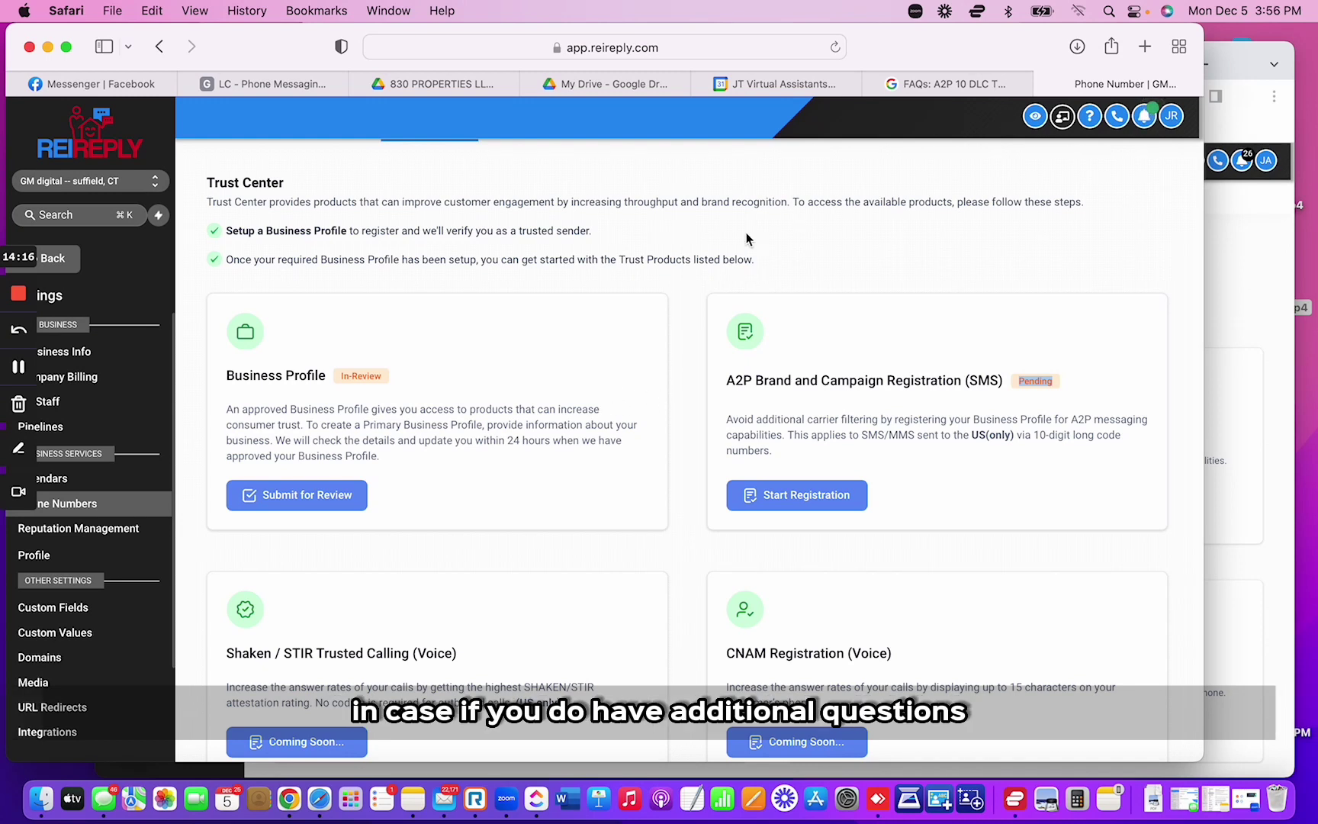
Return to the 'FAQs: A2P 10 DLC TWILIO REGISTRATION' doc and read down its FAQ sections from the top
{"action": "left_click", "coordinate": [915, 84]}
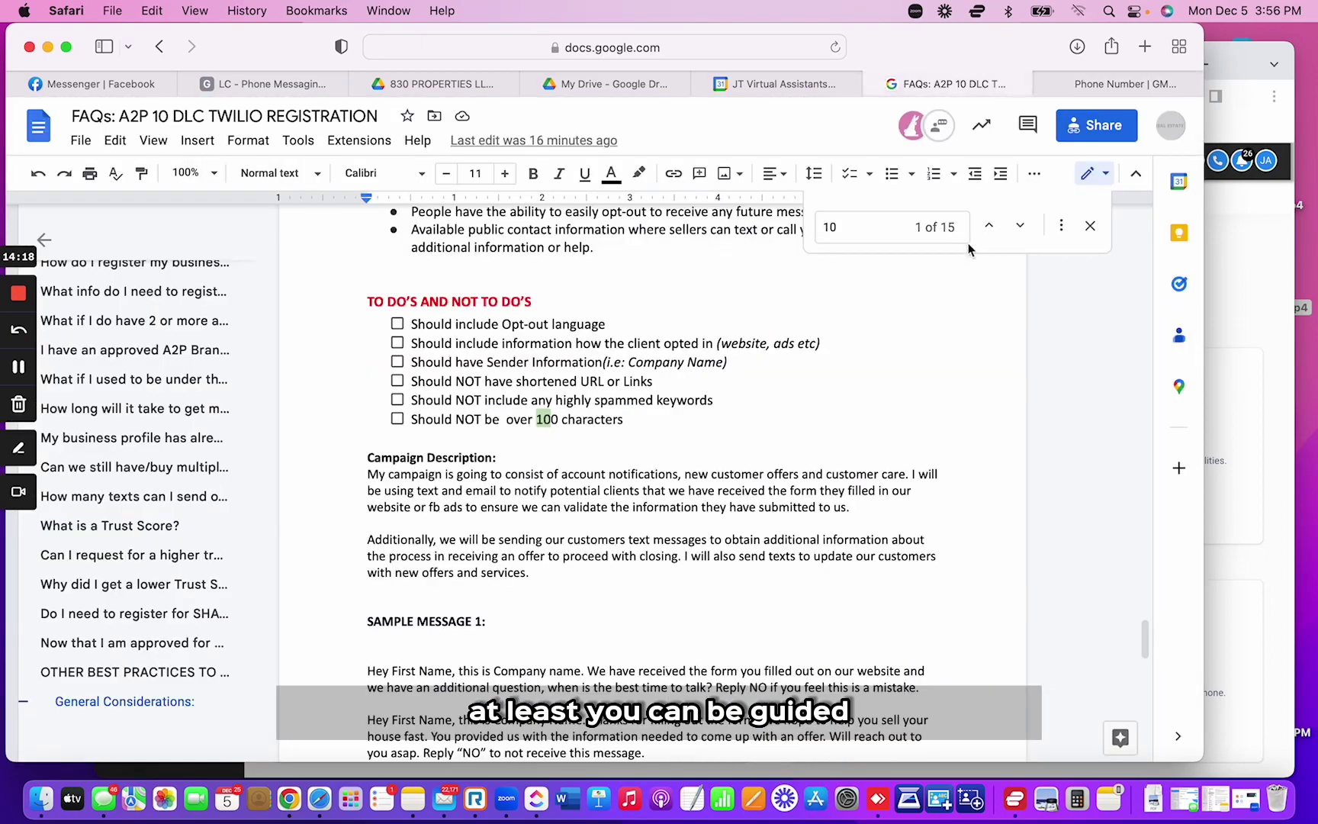
{"action": "scroll", "coordinate": [778, 343], "scroll_direction": "up", "scroll_amount": 15}
{"action": "scroll", "coordinate": [778, 343], "scroll_direction": "up", "scroll_amount": 10}
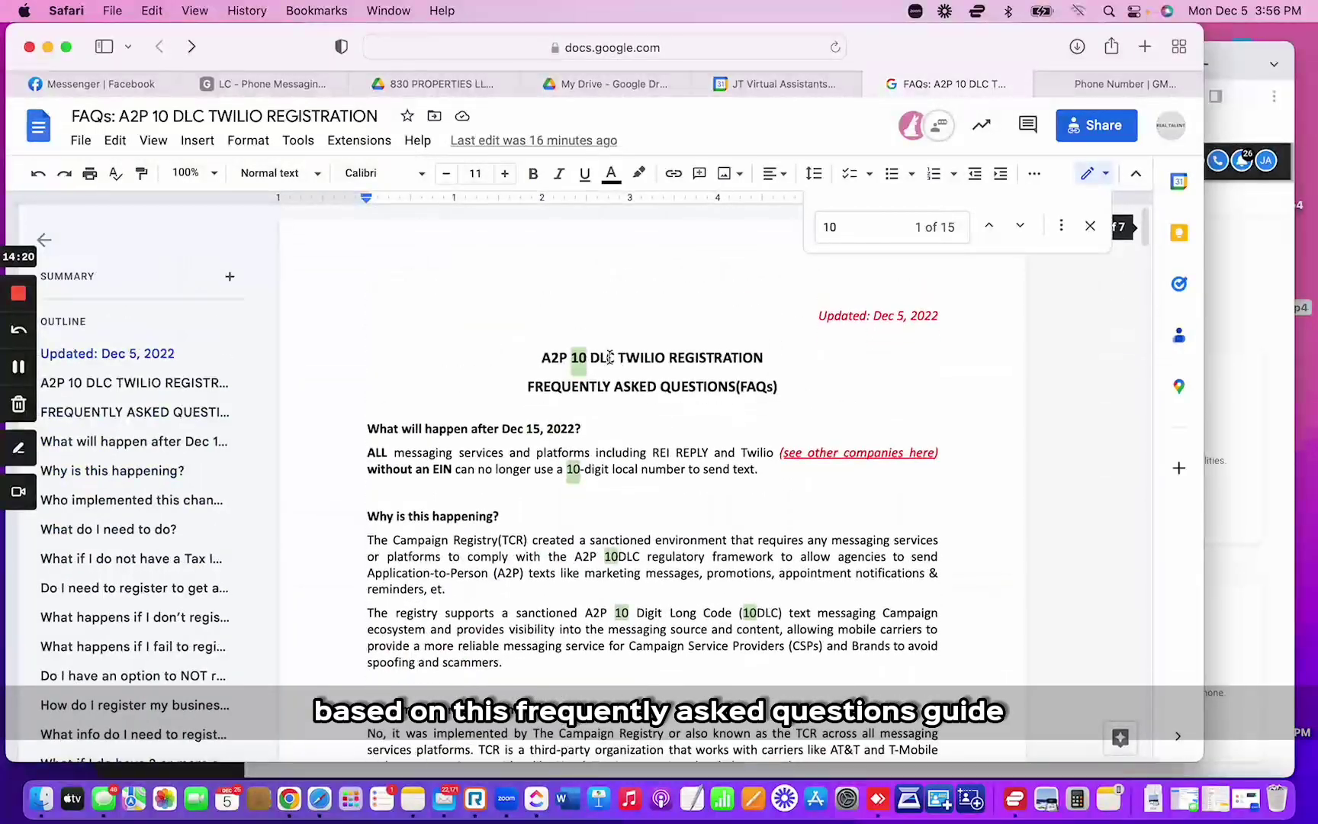
{"action": "left_click", "coordinate": [542, 366]}
{"action": "scroll", "coordinate": [543, 370], "scroll_direction": "down", "scroll_amount": 12}
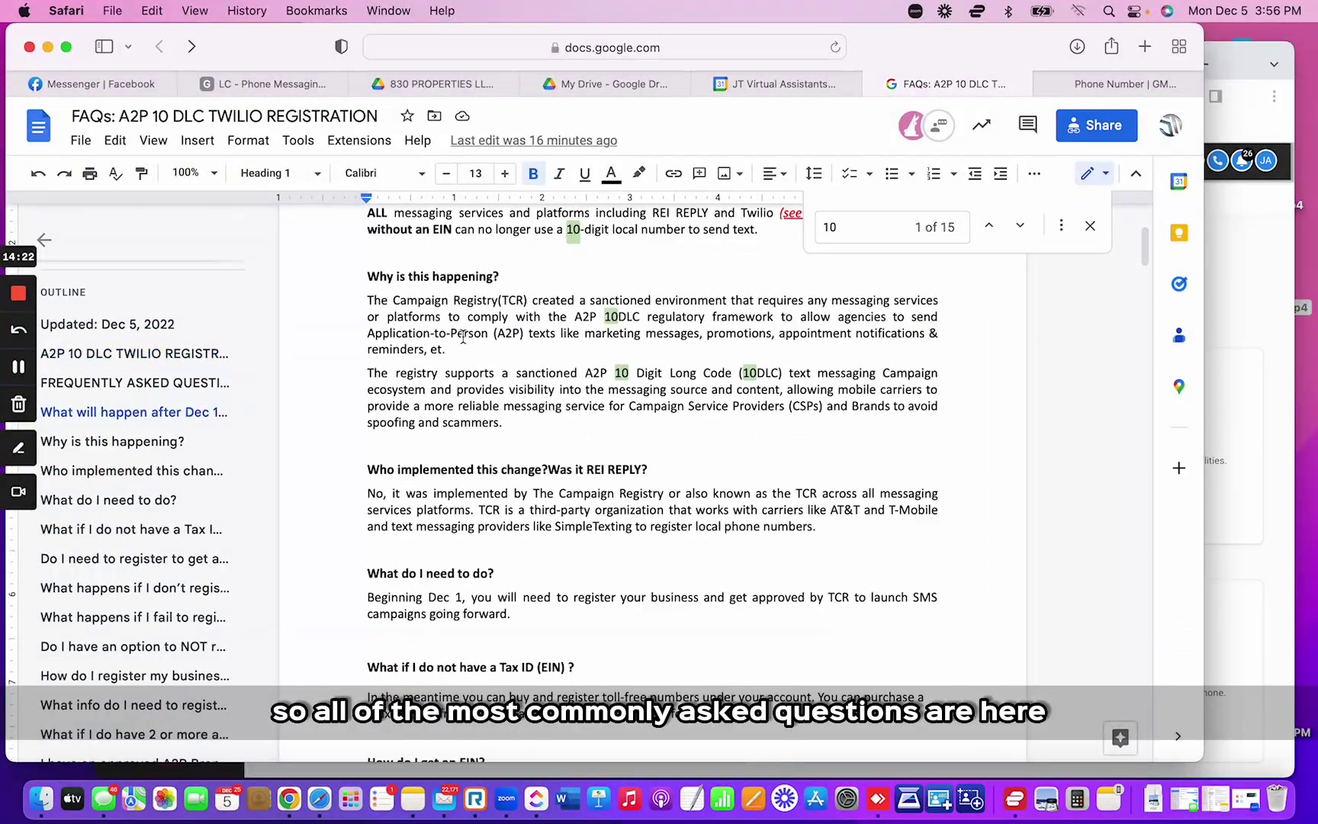
{"action": "scroll", "coordinate": [474, 341], "scroll_direction": "down", "scroll_amount": 5}
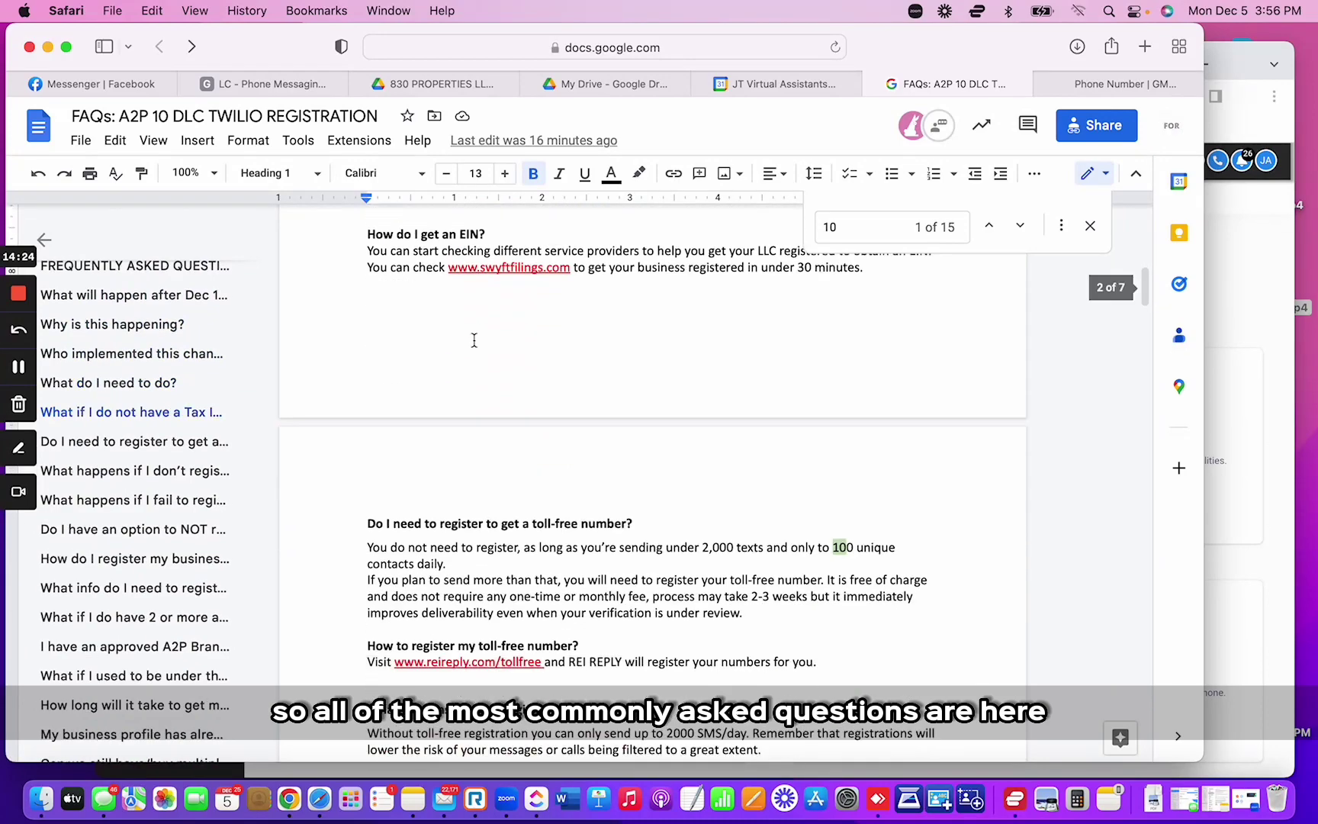
{"action": "scroll", "coordinate": [468, 379], "scroll_direction": "down", "scroll_amount": 15}
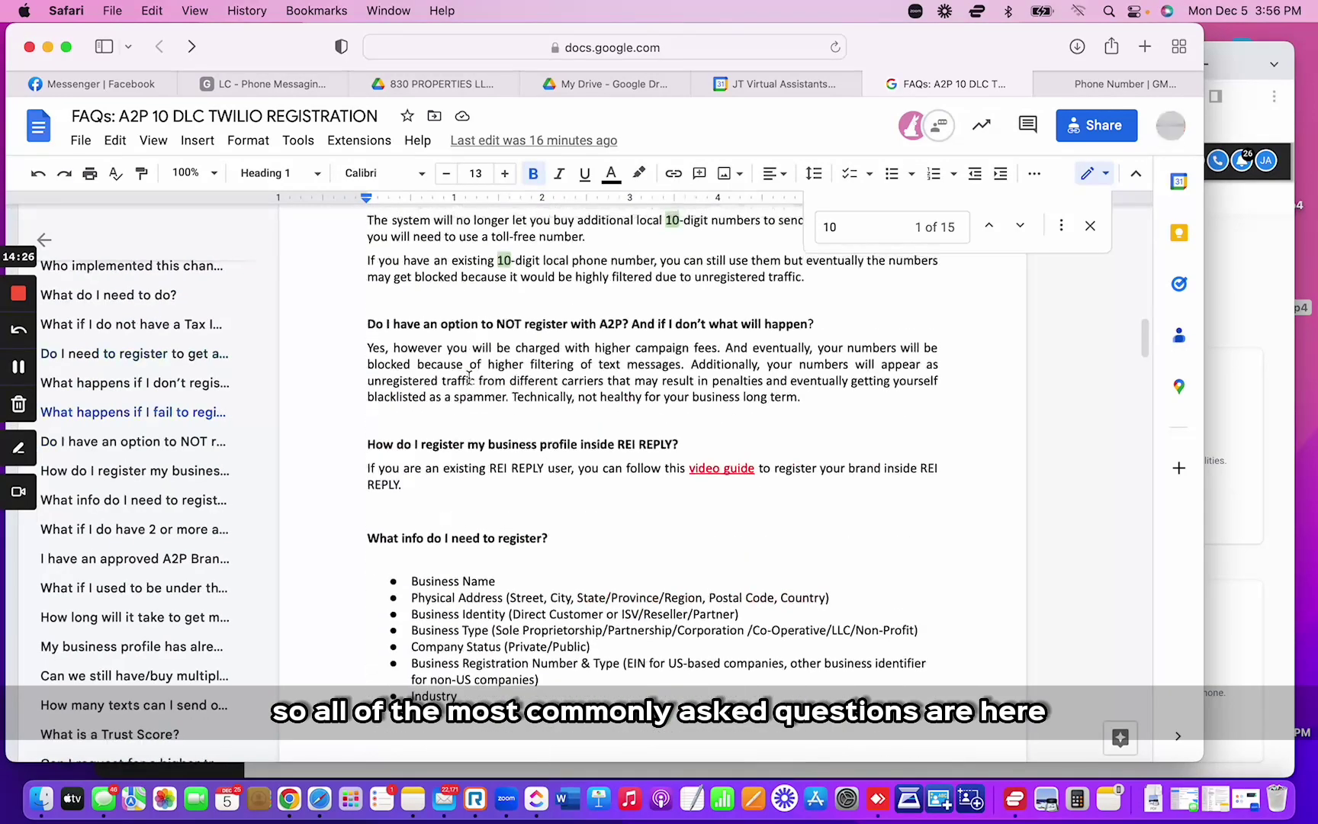
{"action": "scroll", "coordinate": [468, 377], "scroll_direction": "down", "scroll_amount": 15}
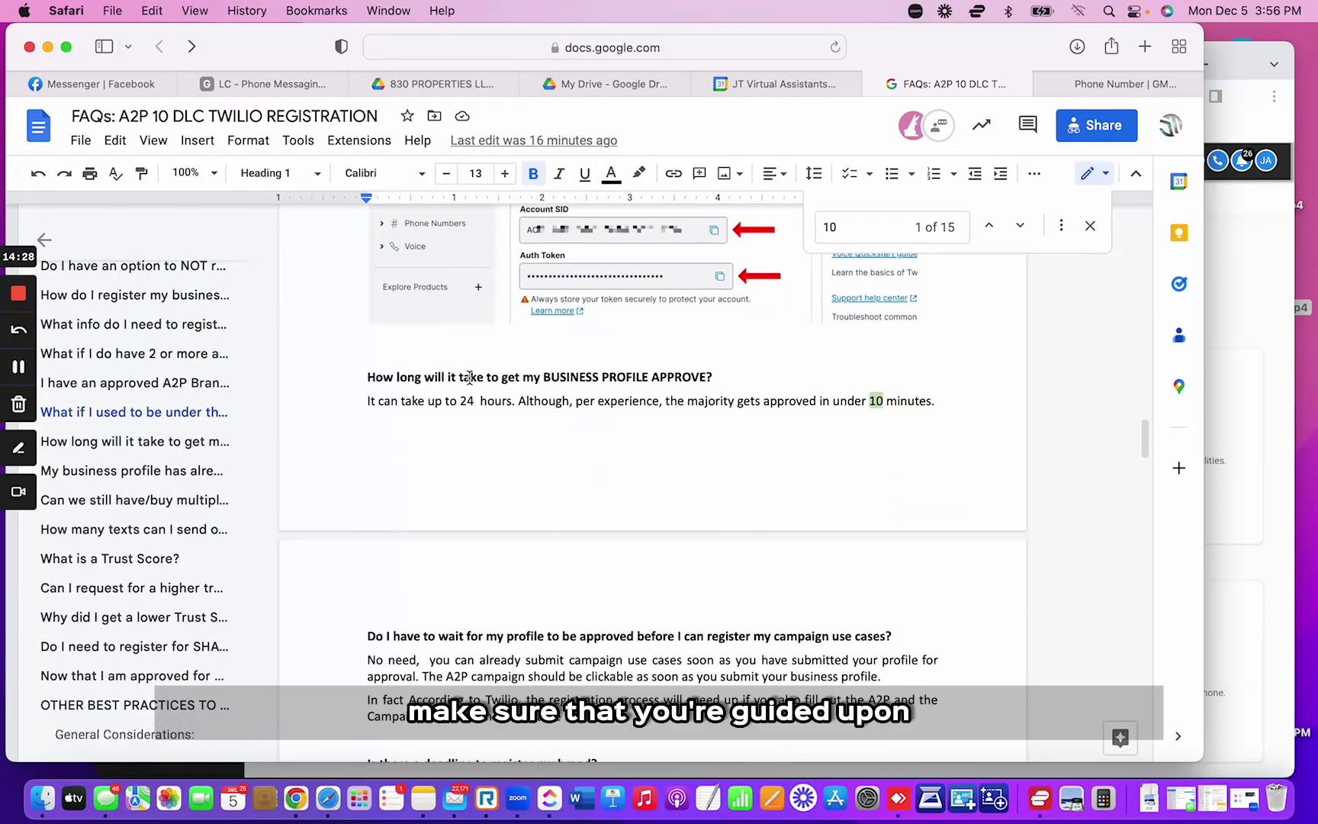